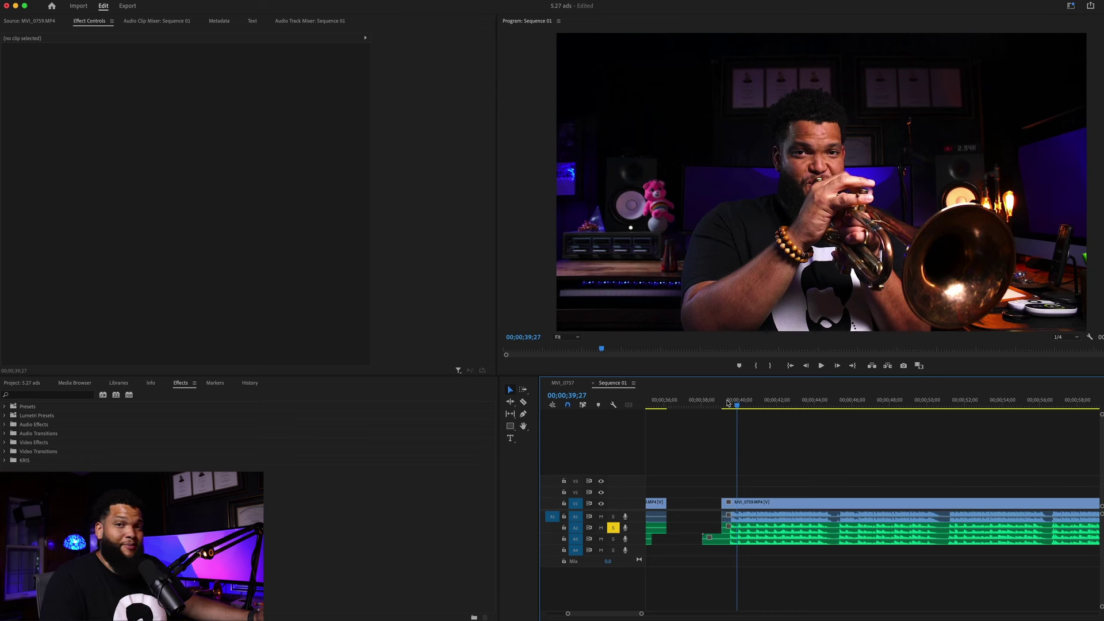
# - Play the trumpet clip in the sequence from about 39 seconds to hear the melody, and stop playback
pyautogui.click(727, 403)
pyautogui.press('space')
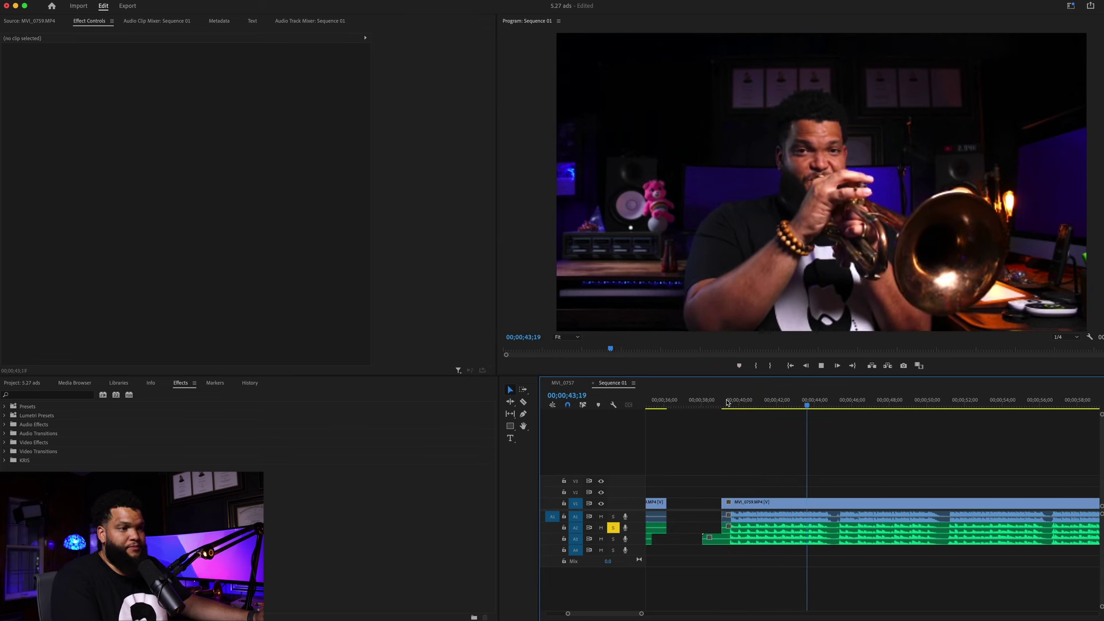
pyautogui.press('space')
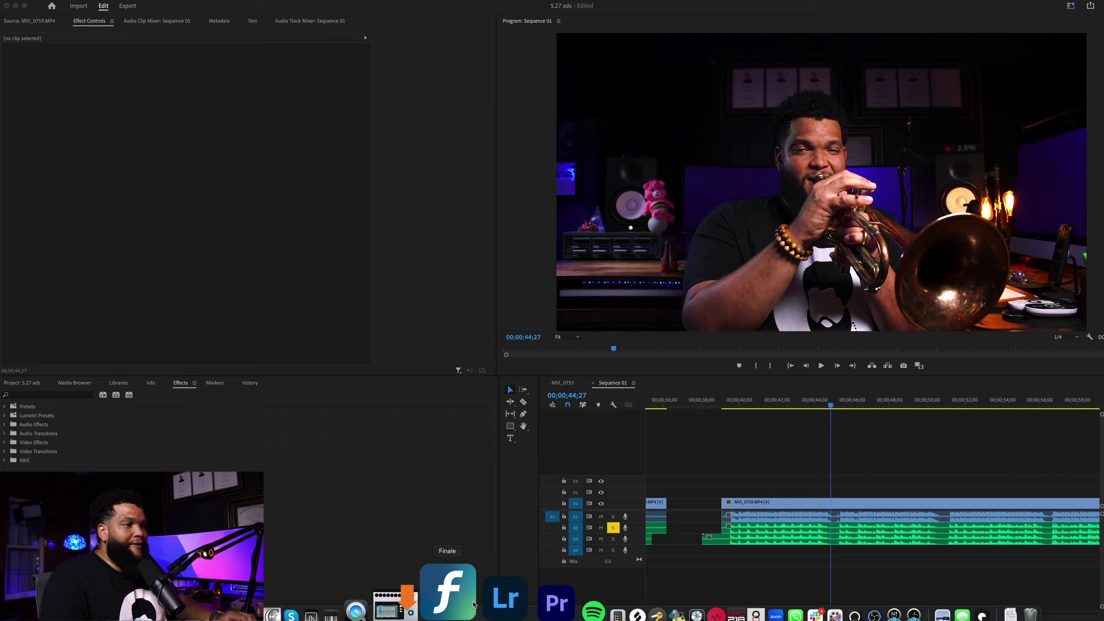
# - Switch to Finale and create a new score from the default document
pyautogui.click(450, 595)
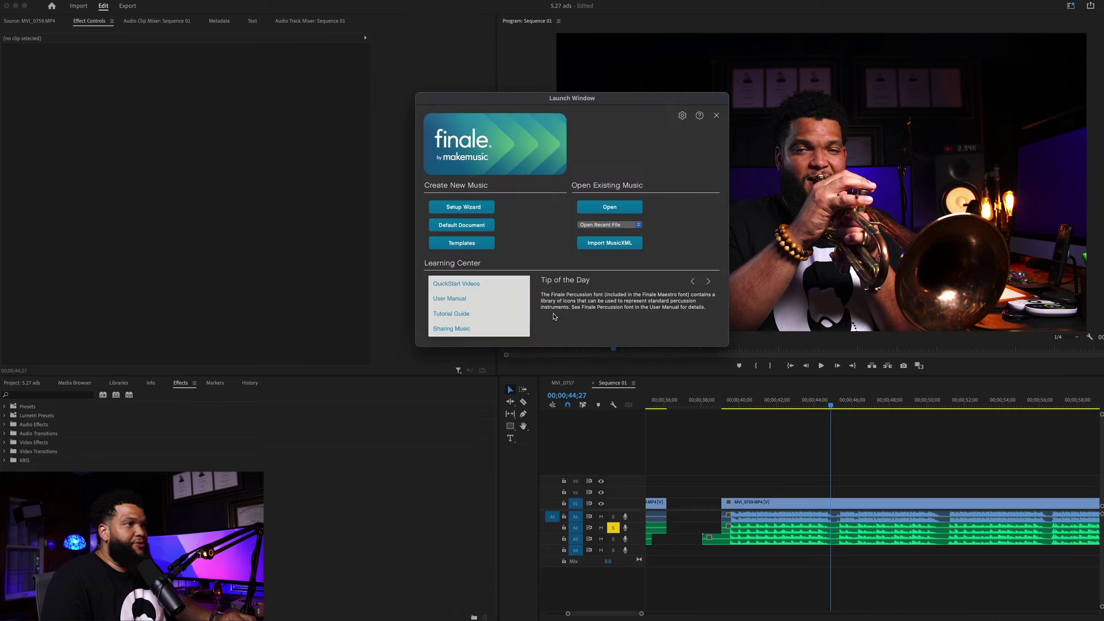
pyautogui.click(462, 225)
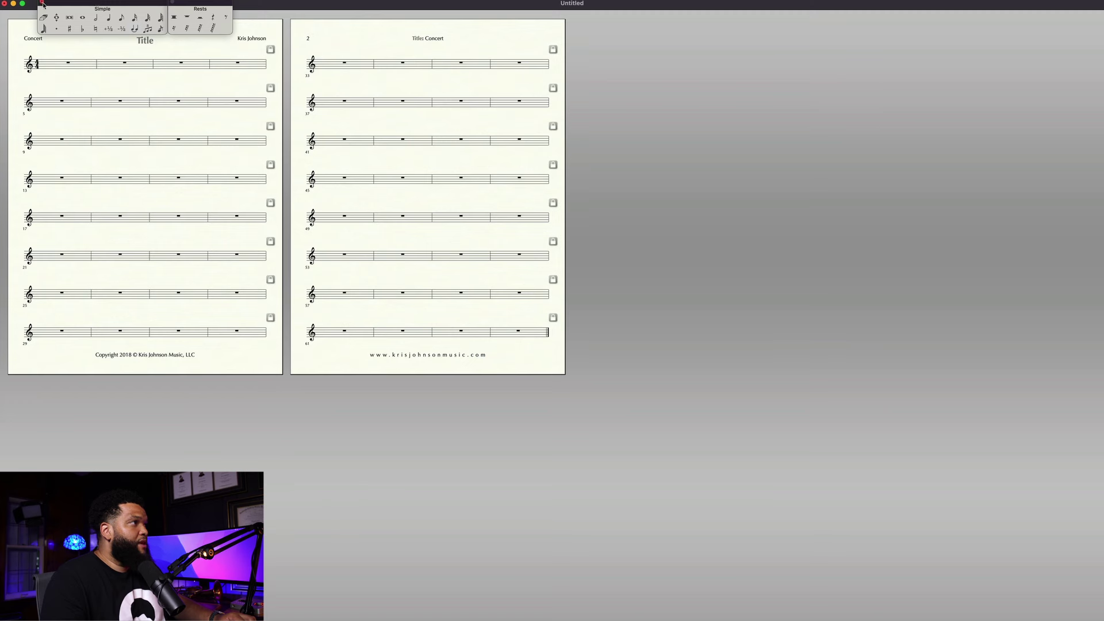
# - Close the Simple Entry and Rests palettes and reshape the Main tool palette into a single vertical column
pyautogui.click(41, 3)
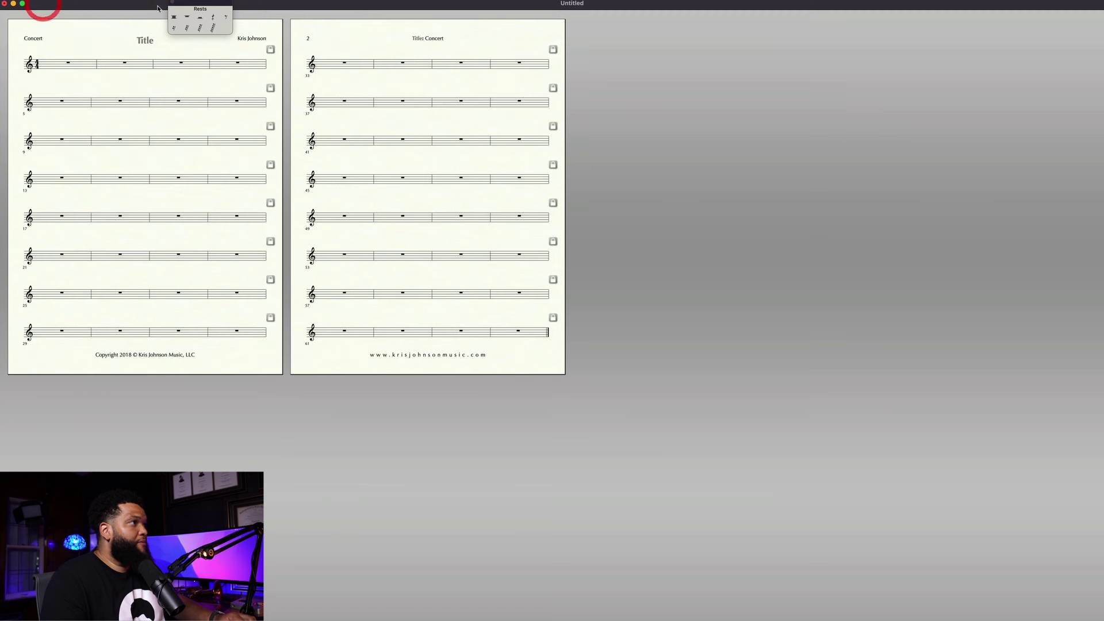
pyautogui.click(171, 3)
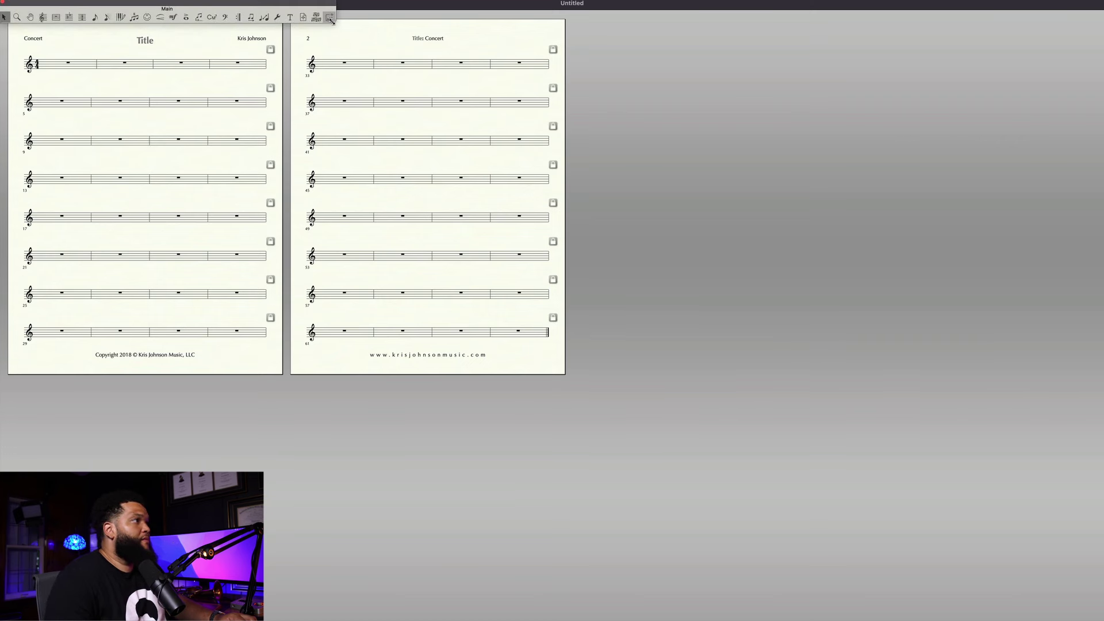
pyautogui.click(332, 20)
pyautogui.click(20, 460)
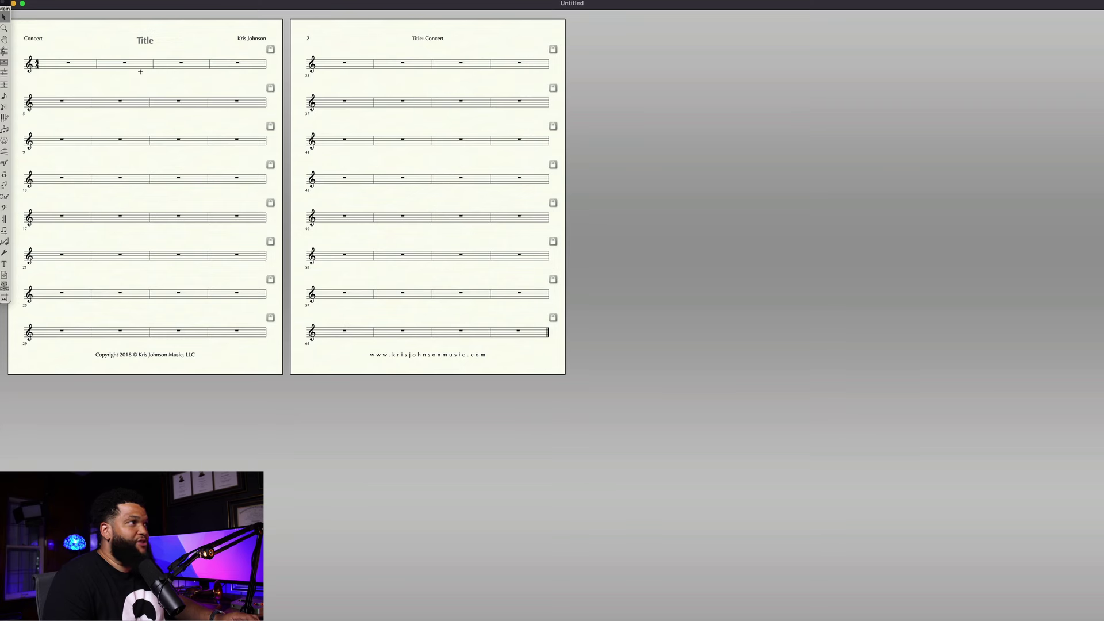
# - Switch the score from page layout to Scroll View
pyautogui.press('super+e')
pyautogui.press('super+1')
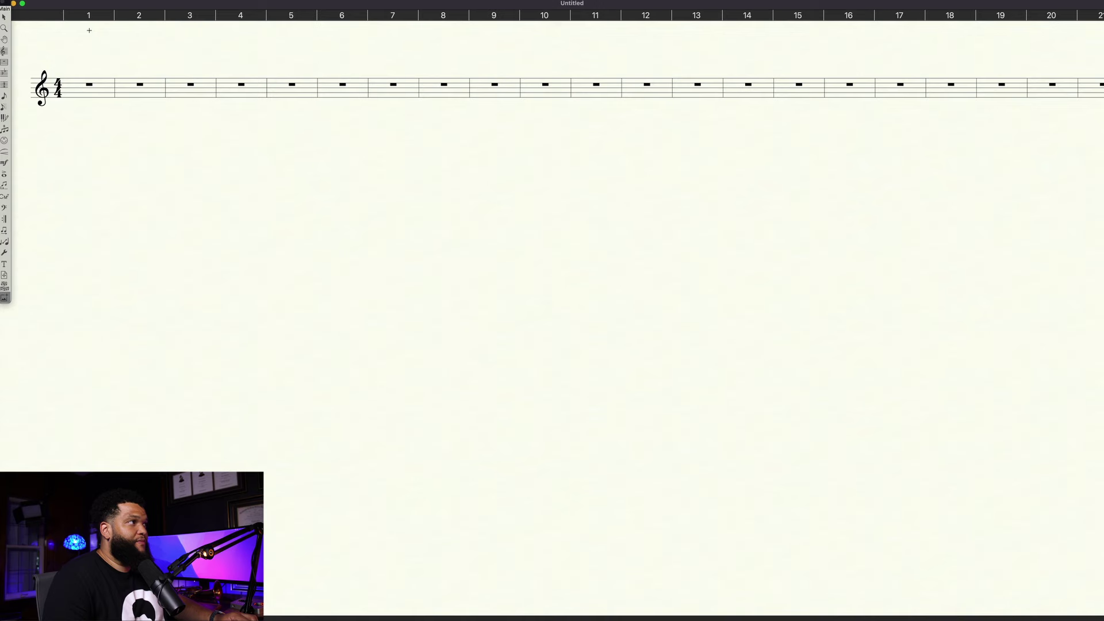
pyautogui.press('super+equal')
pyautogui.press('super+equal')
pyautogui.press('super+equal')
pyautogui.press('super+equal')
pyautogui.press('super+equal')
pyautogui.press('super+equal')
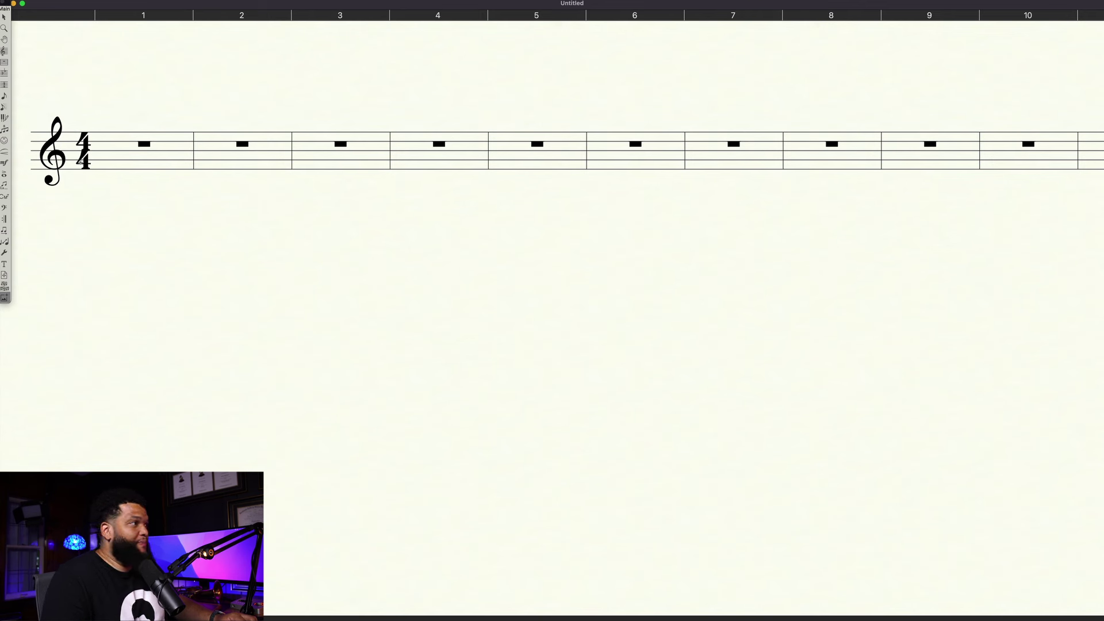
# - Use Speedy Entry to fill measure 1 with the eighth notes C, E, G, A, E, G, B-flat and C
pyautogui.click(4, 109)
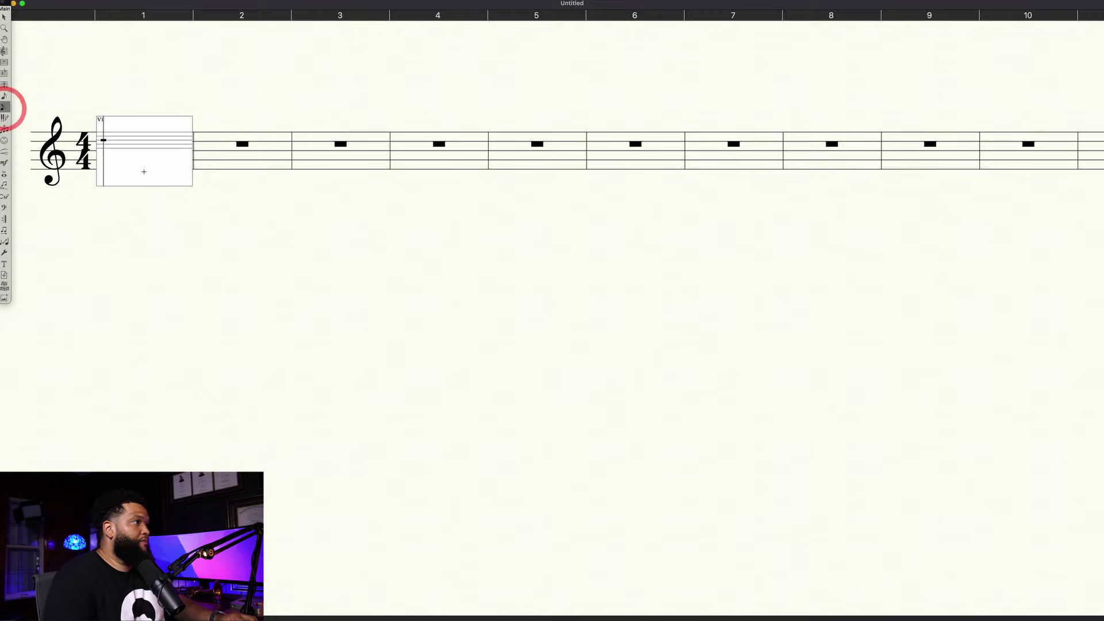
pyautogui.press('4')
pyautogui.press('Up')
pyautogui.press('Up')
pyautogui.press('4')
pyautogui.press('Up')
pyautogui.press('Up')
pyautogui.press('4')
pyautogui.press('Up')
pyautogui.press('4')
pyautogui.press('Up')
pyautogui.press('3')
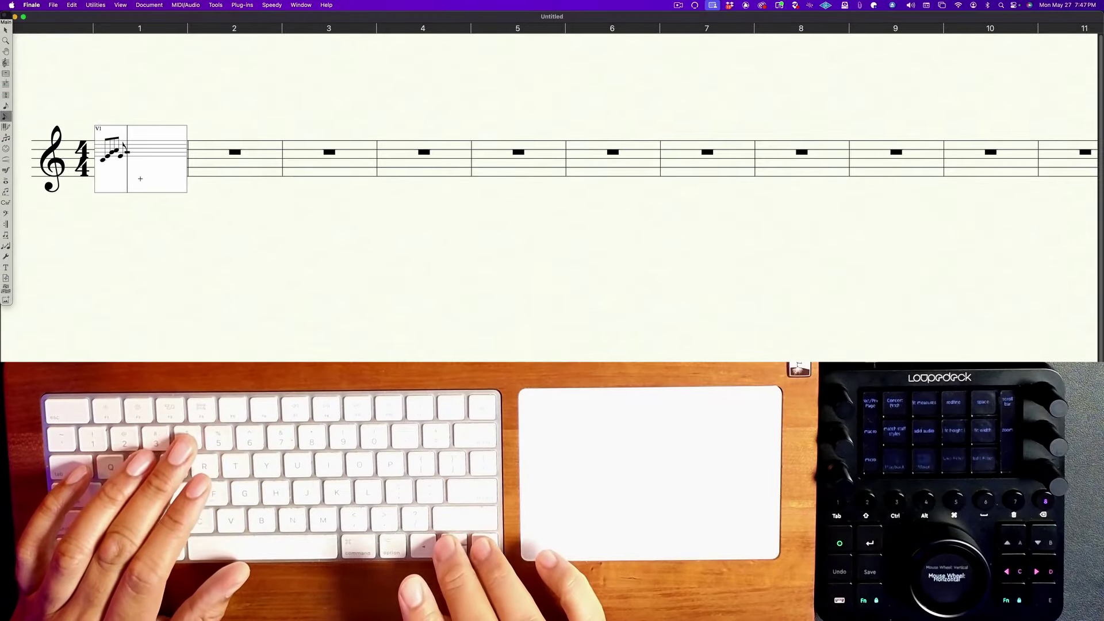
pyautogui.press('4')
pyautogui.press('-')
pyautogui.press('Up')
pyautogui.press('4')
# - Enter the eighth notes F, A, C and D in the first half of measure 2
pyautogui.press('Down')
pyautogui.press('Down')
pyautogui.press('Down')
pyautogui.press('Down')
pyautogui.press('3')
pyautogui.press('Up')
pyautogui.press('3')
pyautogui.press('Up')
pyautogui.press('3')
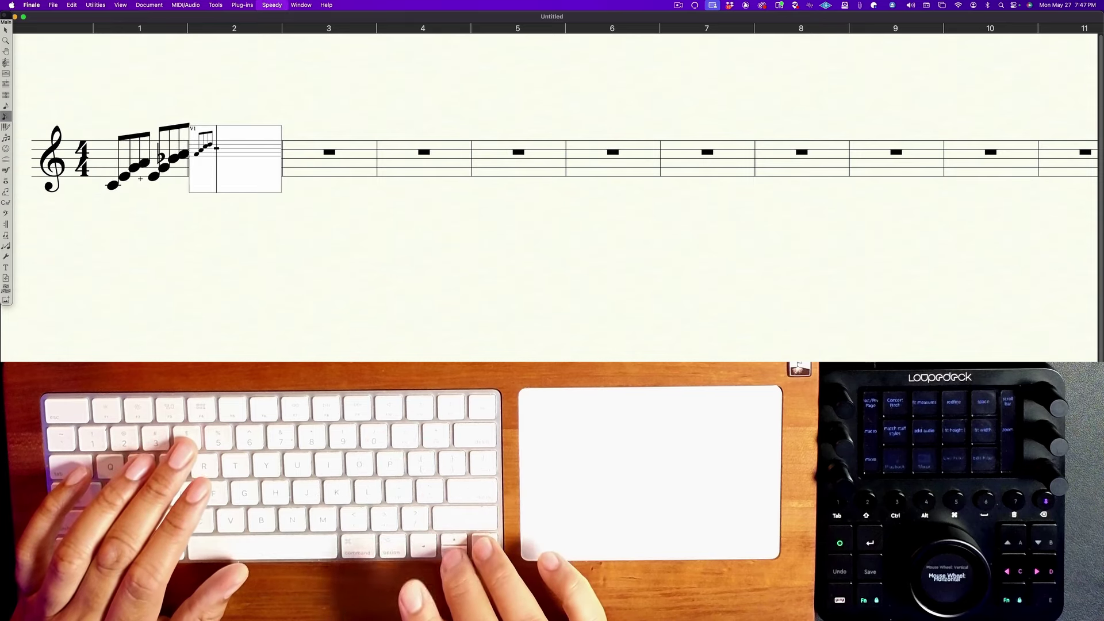
# - Complete measure 2 with the eighth notes F-sharp, A, C and E-flat
pyautogui.press('4')
pyautogui.press('+')
pyautogui.press('Up')
pyautogui.press('Up')
pyautogui.press('4')
pyautogui.press('Up')
pyautogui.press('Up')
pyautogui.press('4')
pyautogui.press('Up')
pyautogui.press('Up')
pyautogui.press('4')
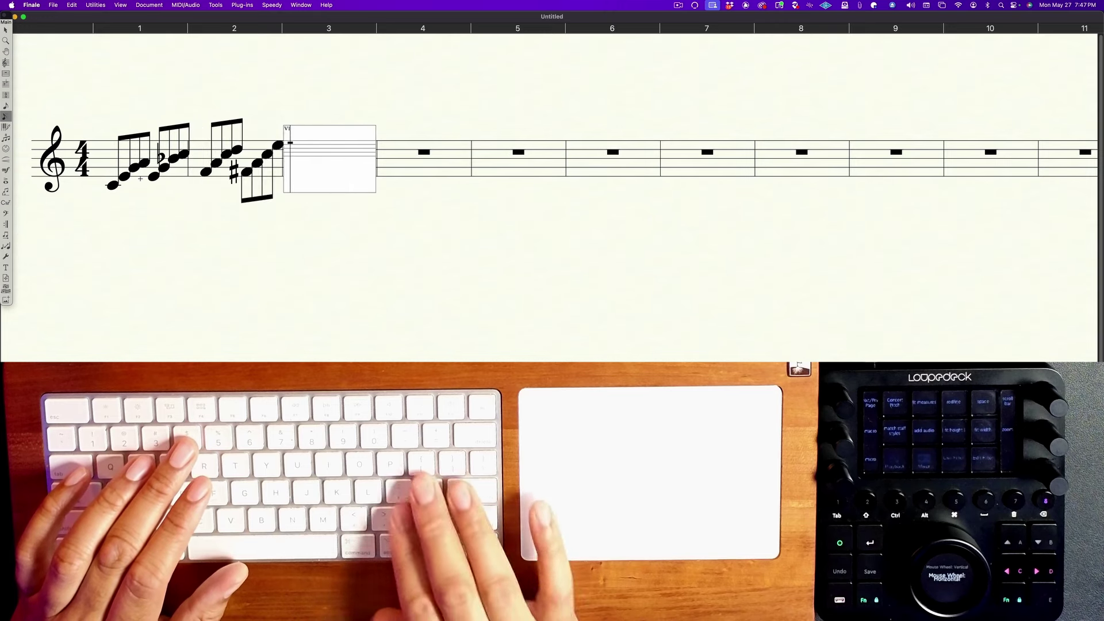
pyautogui.press('-')
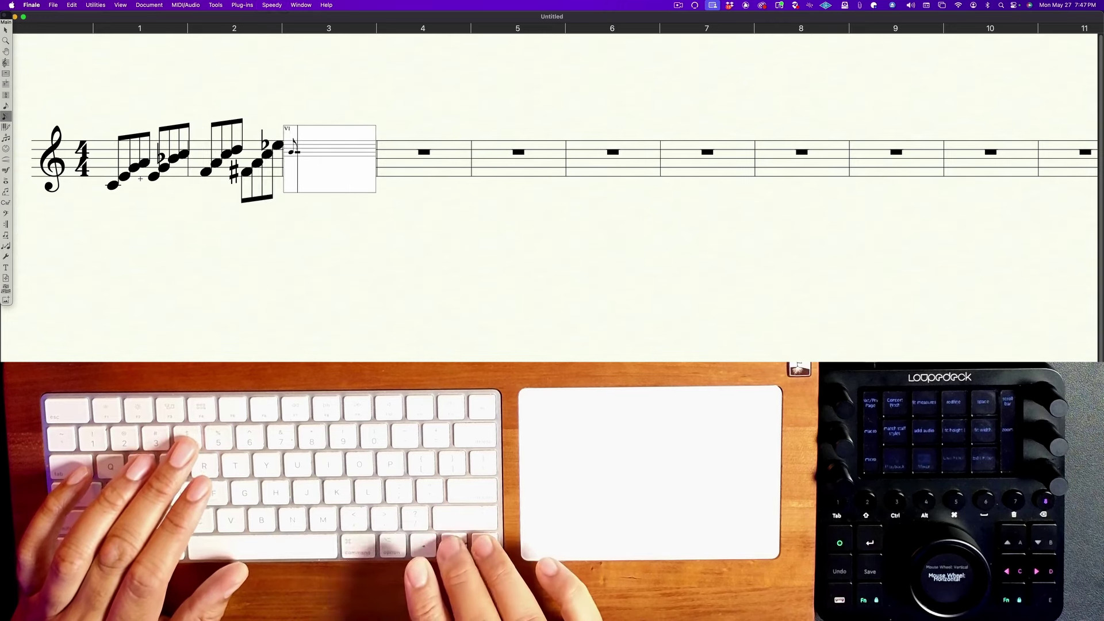
# - Enter the eighth notes G, A, C and E in measure 3, leaving a half rest, and advance to measure 4
pyautogui.press('Up')
pyautogui.press('4')
pyautogui.press('Up')
pyautogui.press('Up')
pyautogui.press('4')
pyautogui.press('Up')
pyautogui.press('Up')
pyautogui.press('4')
pyautogui.press('Right')
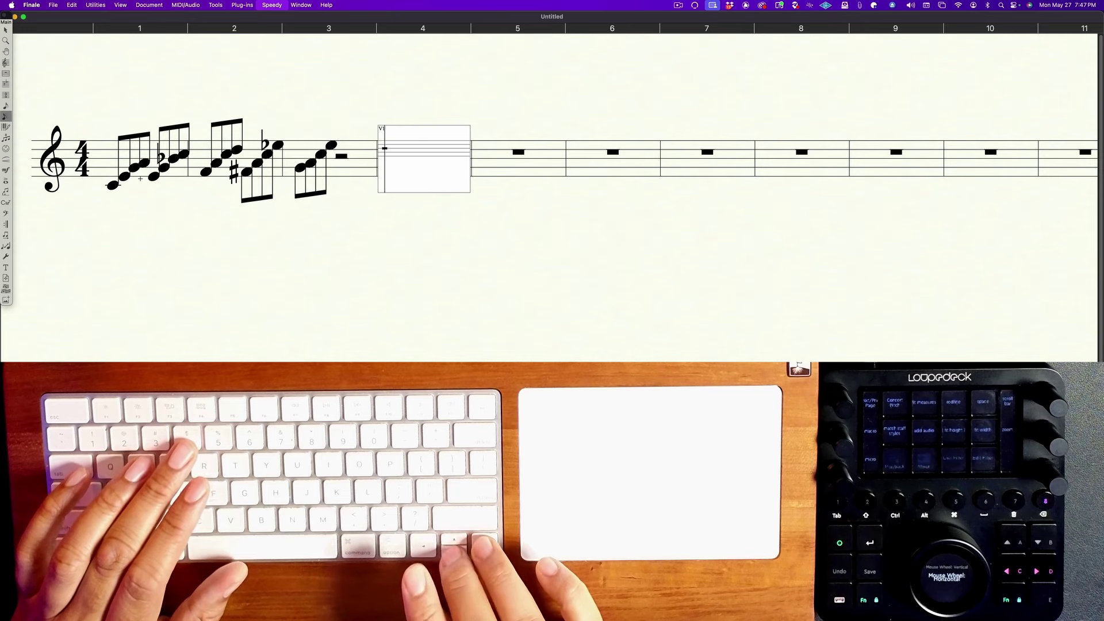
# - Fill measure 4 with the eighth notes A, G, E, C, high C, B-flat, G and E
pyautogui.press('Down')
pyautogui.press('3')
pyautogui.press('Down')
pyautogui.press('3')
pyautogui.press('Up')
pyautogui.press('3')
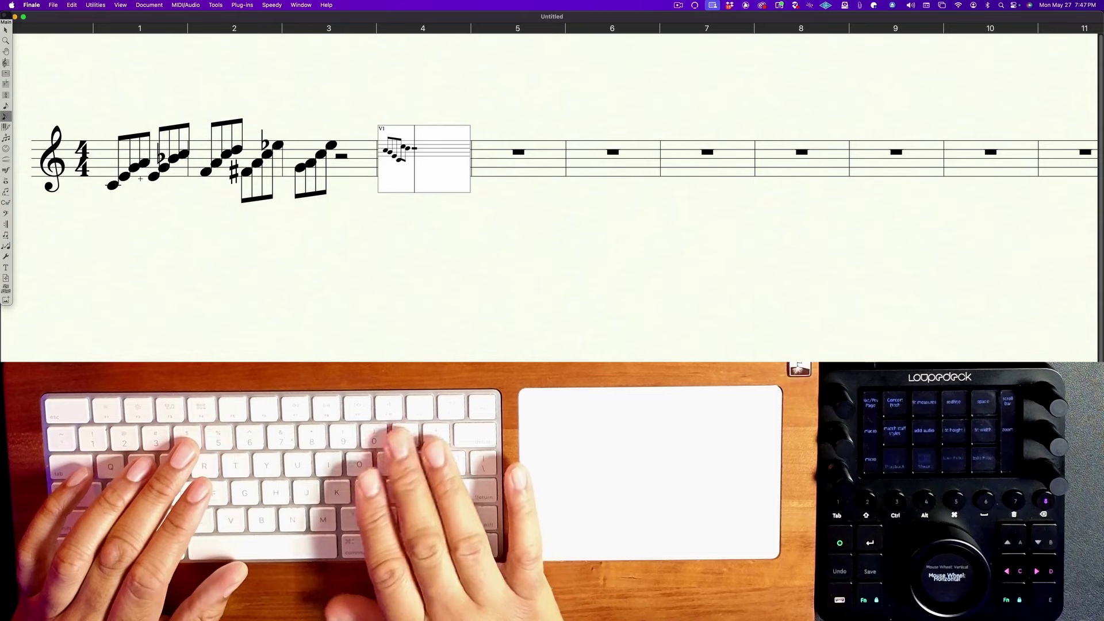
pyautogui.press('Down')
pyautogui.press('3')
pyautogui.press('Up')
pyautogui.press('Up')
pyautogui.press('Up')
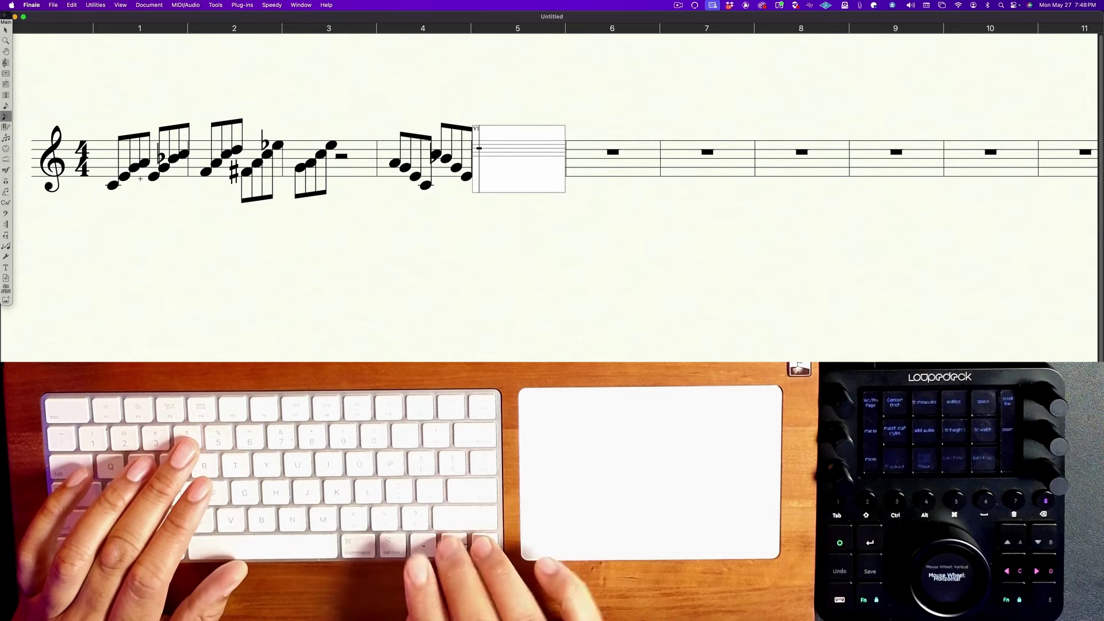
pyautogui.click(332, 120)
# - Open measure 5 for entry and add the eighth notes D, C, A, F and E-flat
pyautogui.click(781, 145)
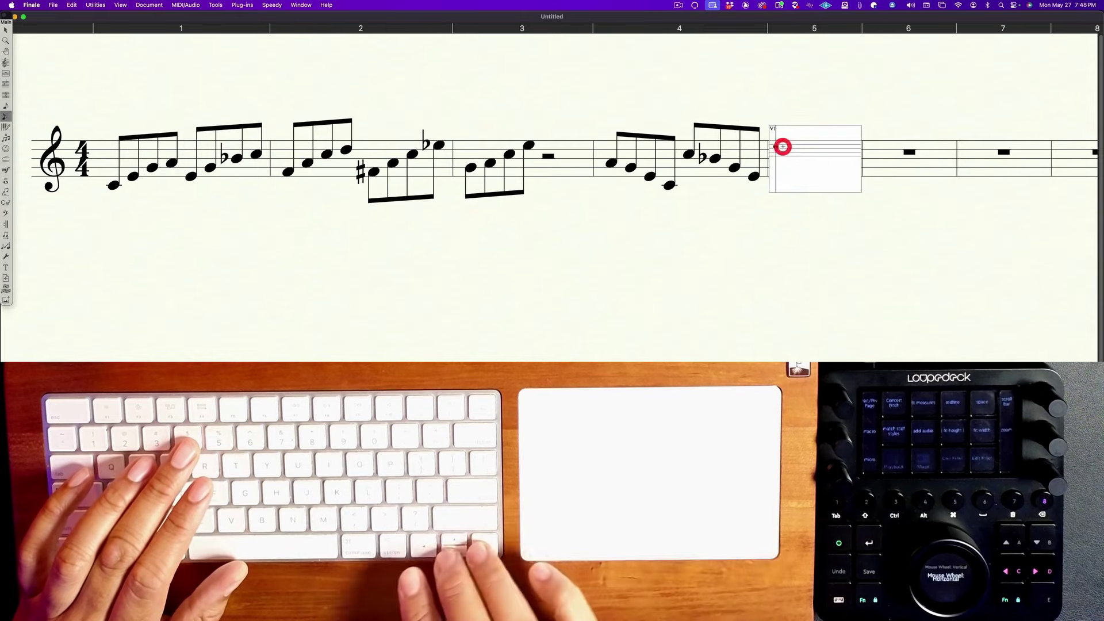
pyautogui.press('4')
pyautogui.press('Down')
pyautogui.press('4')
pyautogui.press('Down')
pyautogui.press('Down')
pyautogui.press('4')
pyautogui.press('Up')
pyautogui.press('Up')
pyautogui.press('Up')
pyautogui.press('4')
pyautogui.press('-')
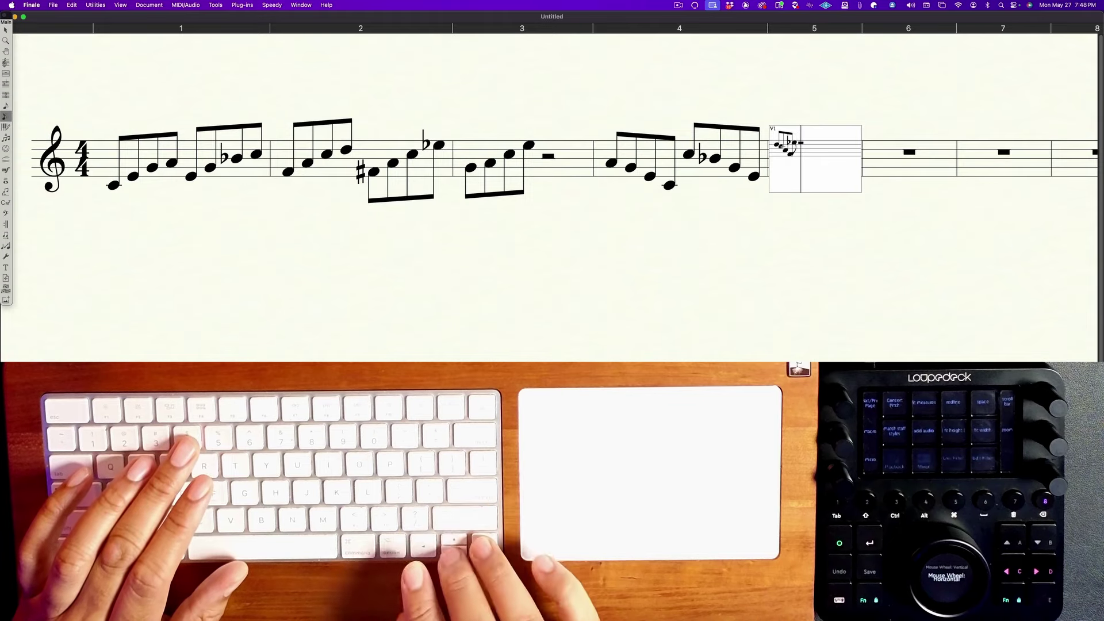
# - Complete measure 5 with the eighth notes C, A and F-sharp
pyautogui.press('4')
pyautogui.press('Down')
pyautogui.press('Down')
pyautogui.press('4')
pyautogui.press('Down')
pyautogui.press('Down')
pyautogui.press('4')
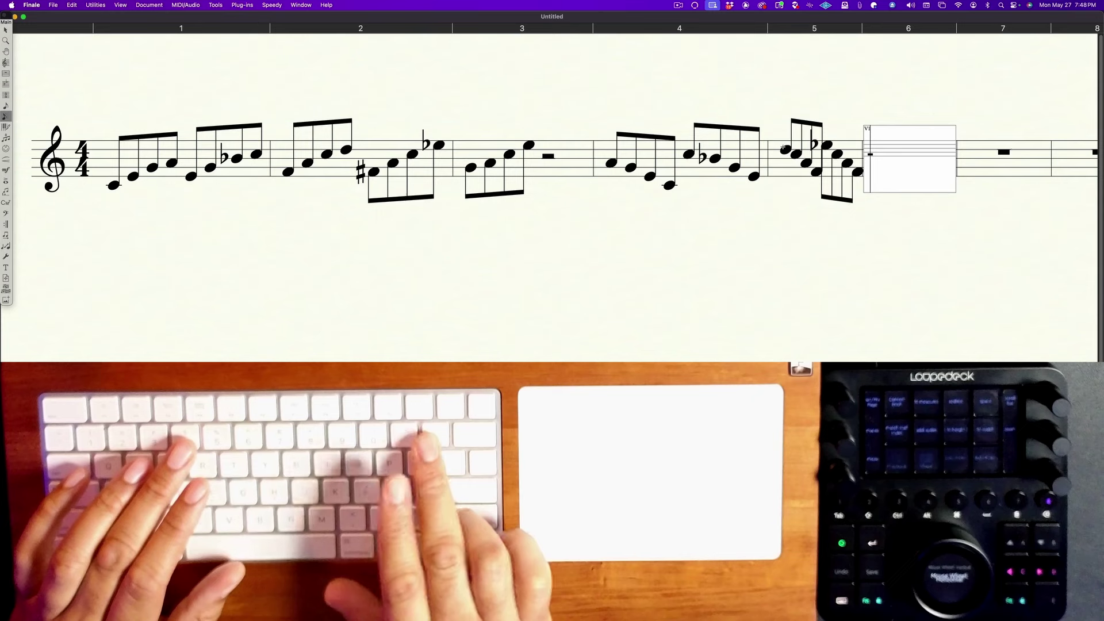
pyautogui.press('+')
# - Enter the eighth notes E-natural, C, A and G in measure 6, leaving a half rest, and leave the entry frame
pyautogui.press('3')
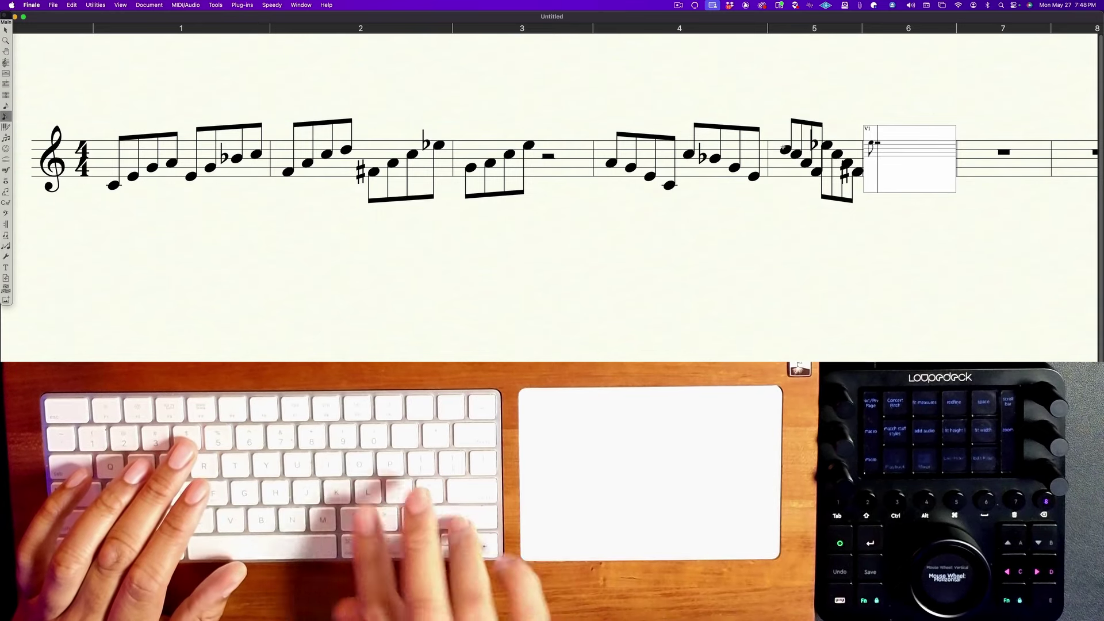
pyautogui.hotkey('shift', '8')
pyautogui.press('Down')
pyautogui.press('Down')
pyautogui.press('4')
pyautogui.press('Down')
pyautogui.press('Down')
pyautogui.press('4')
pyautogui.press('Down')
pyautogui.press('4')
pyautogui.click(760, 214)
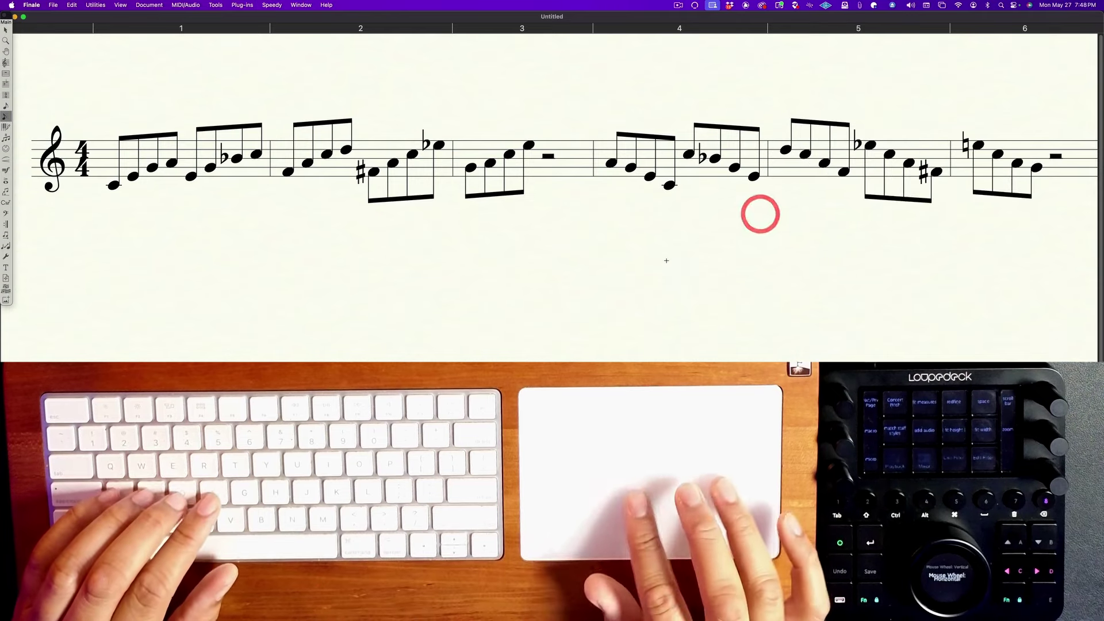
# - Copy measures 1 to 6 and paste them starting at measure 7
pyautogui.scroll(-10, 666, 260)
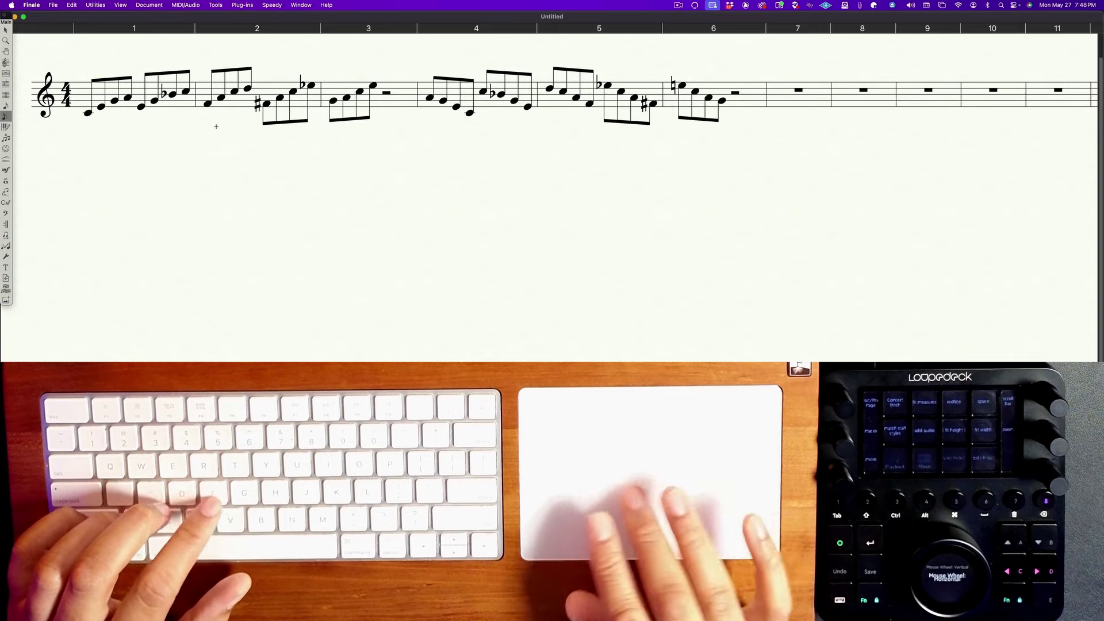
pyautogui.click(7, 31)
pyautogui.click(140, 101)
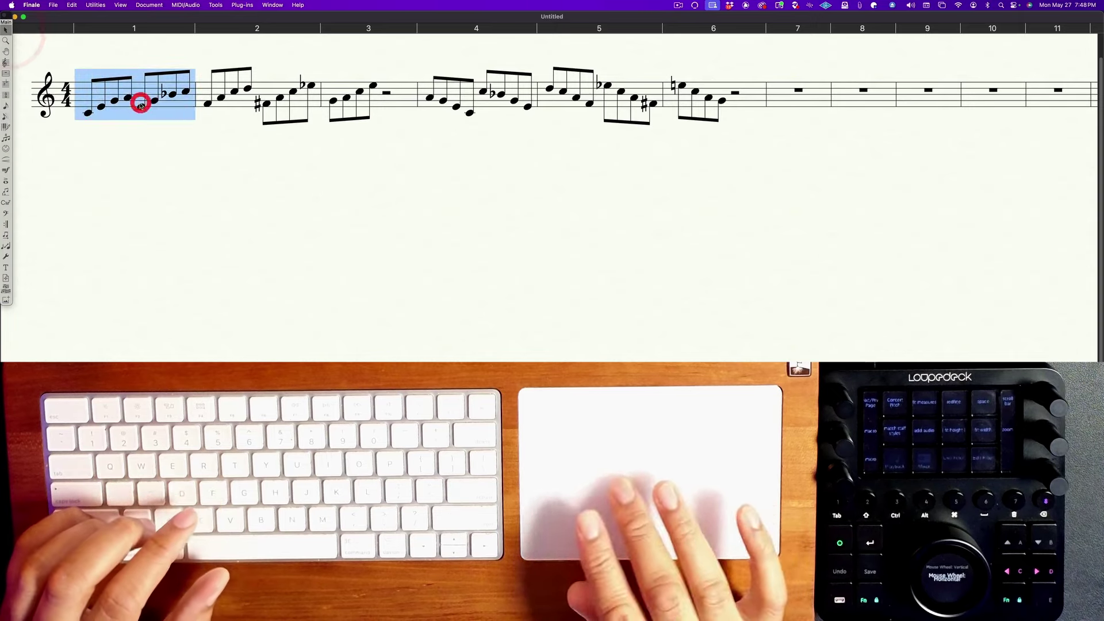
pyautogui.keyDown('shift'); pyautogui.click(753, 94); pyautogui.keyUp('shift')
pyautogui.press('super+c')
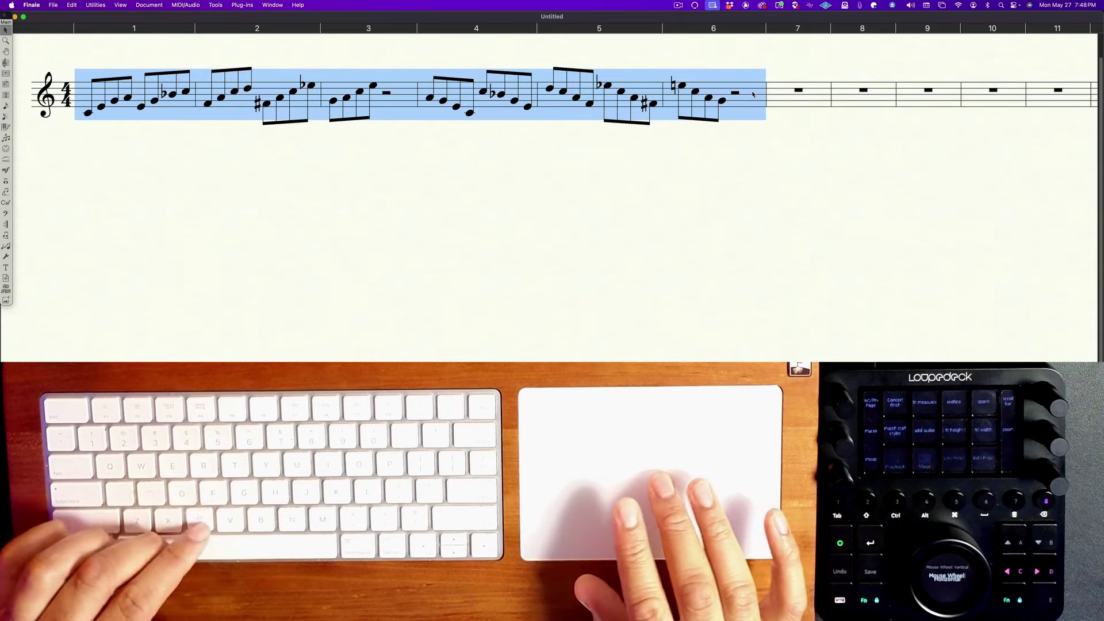
pyautogui.click(789, 96)
pyautogui.press('super+v')
pyautogui.rightClick(790, 95)
pyautogui.click(796, 180)
pyautogui.click(740, 180)
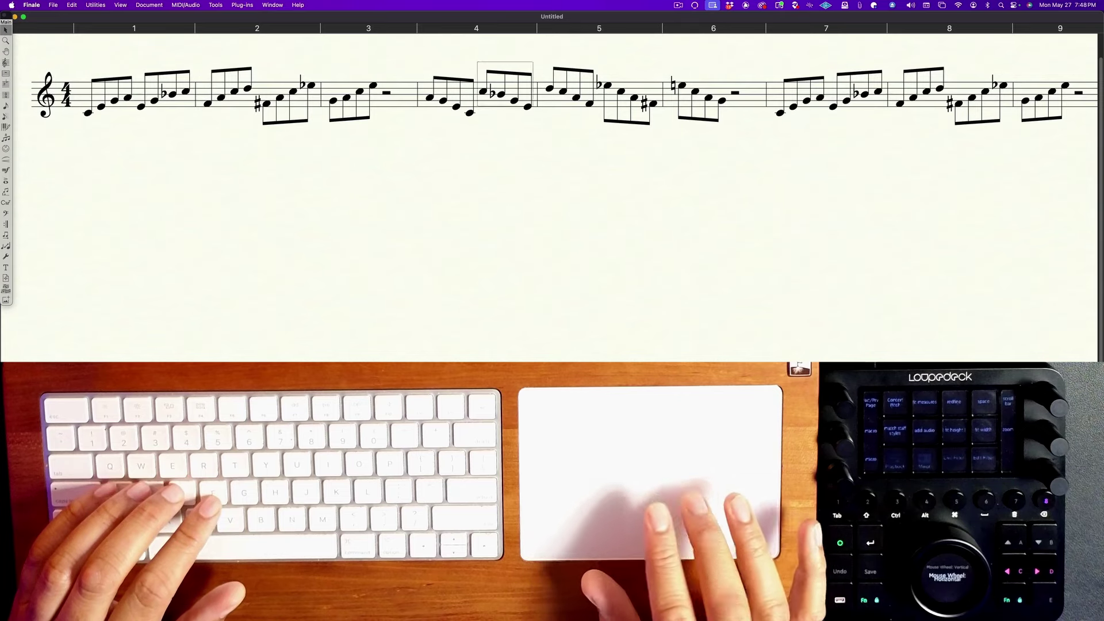
# - Copy the second half of measure 4 over that of measure 7, and the second half of measure 5 over that of measure 8
pyautogui.click(506, 95)
pyautogui.moveTo(506, 95); pyautogui.dragTo(830, 102)
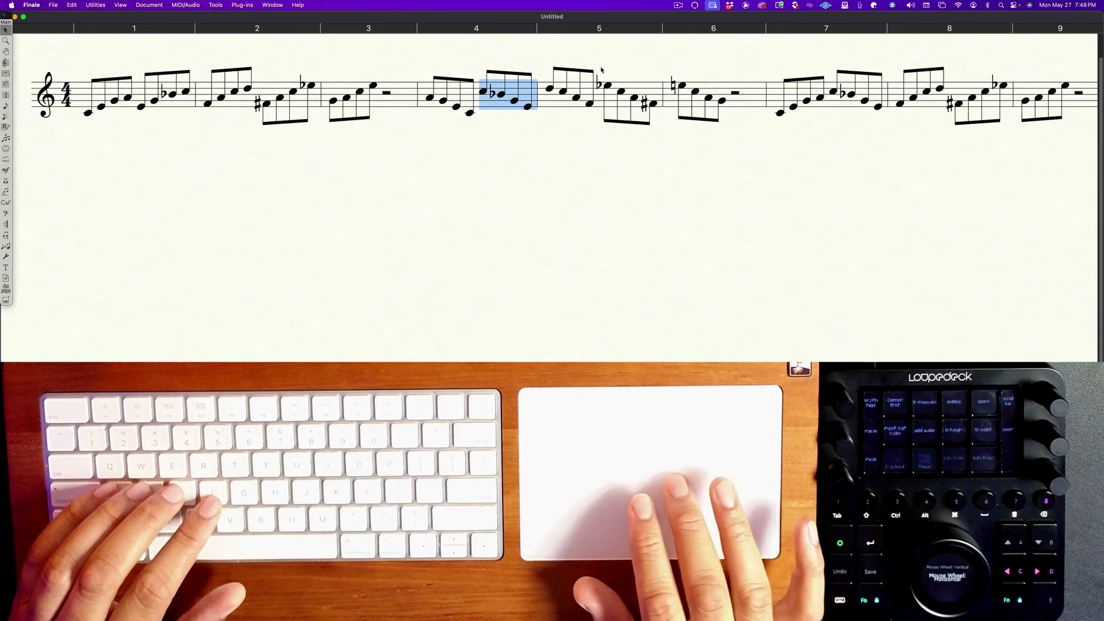
pyautogui.click(607, 96)
pyautogui.moveTo(606, 96); pyautogui.dragTo(949, 99)
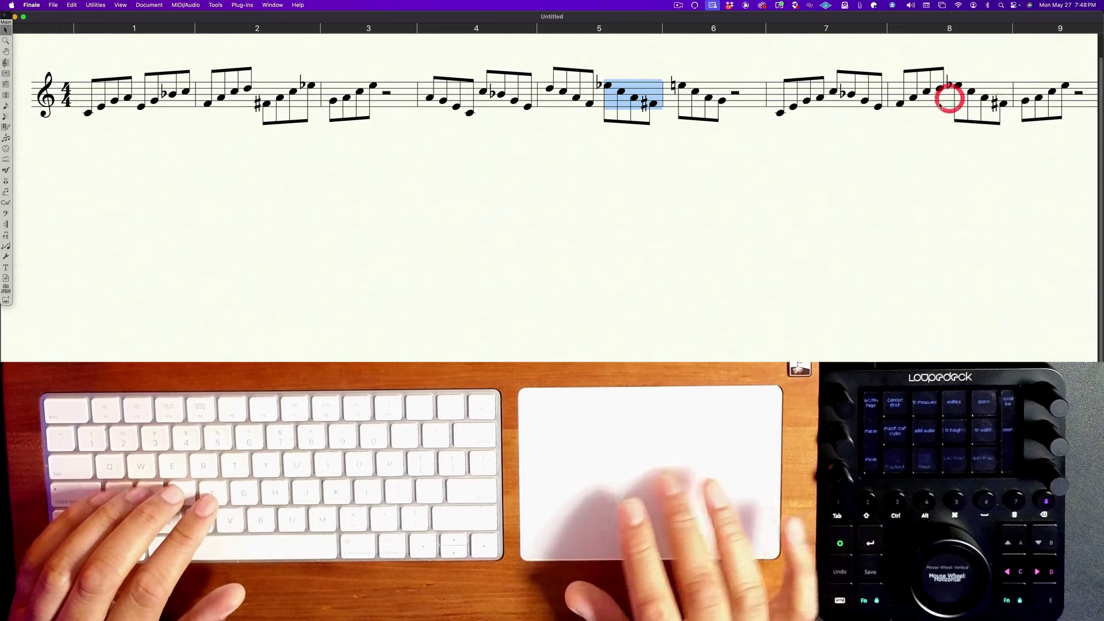
# - Copy the second half of measure 1 and paste it over the second half of measure 10
pyautogui.hscroll(3, 837, 142)
pyautogui.hscroll(4, 837, 142)
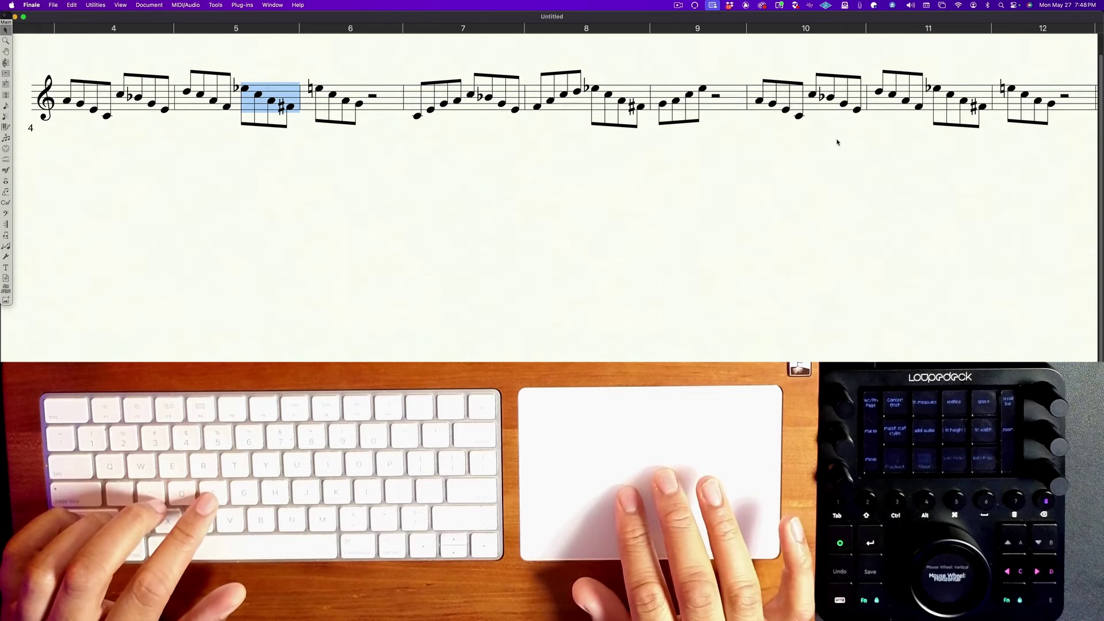
pyautogui.hscroll(-2, 837, 142)
pyautogui.hscroll(-5, 837, 142)
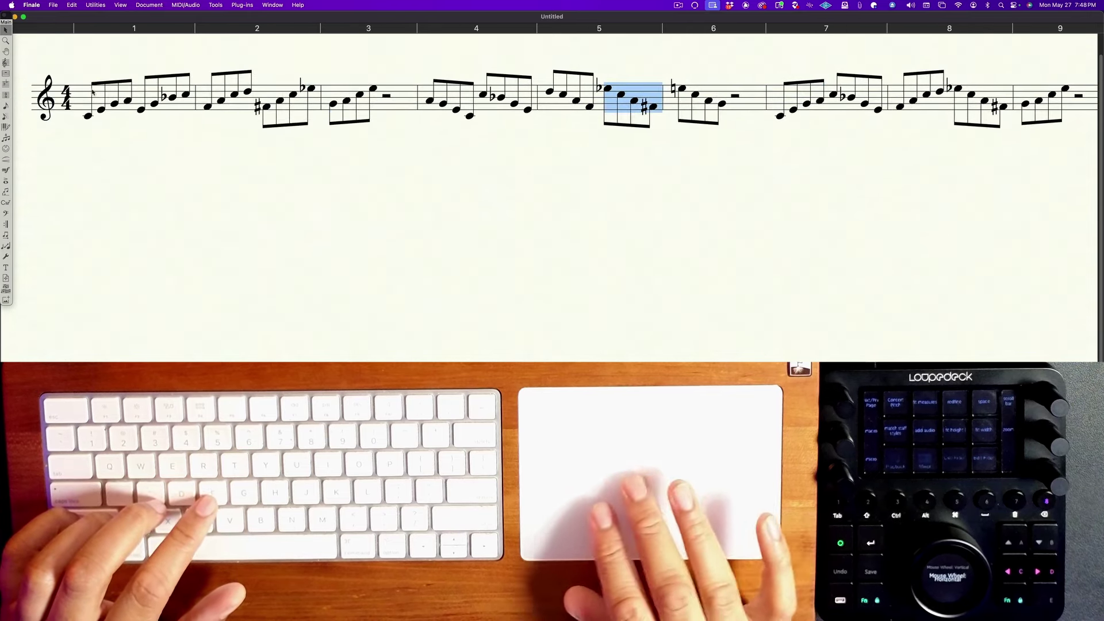
pyautogui.click(84, 73)
pyautogui.moveTo(146, 68); pyautogui.dragTo(189, 124)
pyautogui.press('super+c')
pyautogui.hscroll(5, 190, 124)
pyautogui.moveTo(811, 69); pyautogui.dragTo(862, 115)
pyautogui.press('super+v')
# - Copy the second half of measure 2 and paste it over the second half of measure 11
pyautogui.hscroll(-5, 859, 113)
pyautogui.moveTo(255, 65); pyautogui.dragTo(320, 131)
pyautogui.press('super+c')
pyautogui.hscroll(10, 475, 126)
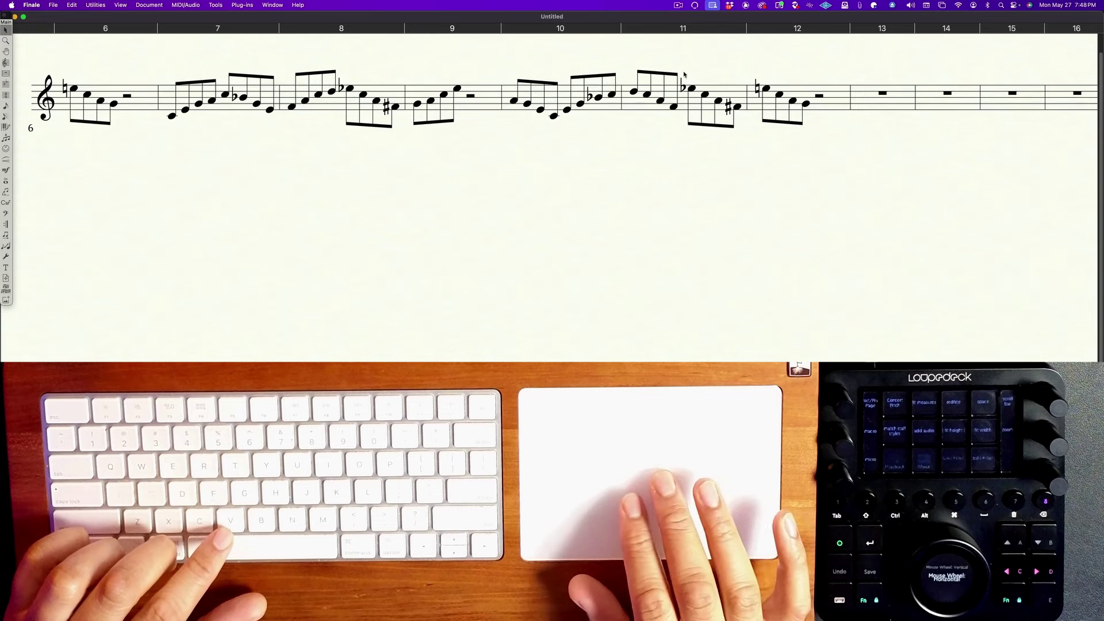
pyautogui.moveTo(685, 74); pyautogui.dragTo(743, 120)
# - Delete all the empty measures from measure 13 to the end of the score
pyautogui.click(873, 108)
pyautogui.hscroll(20, 873, 108)
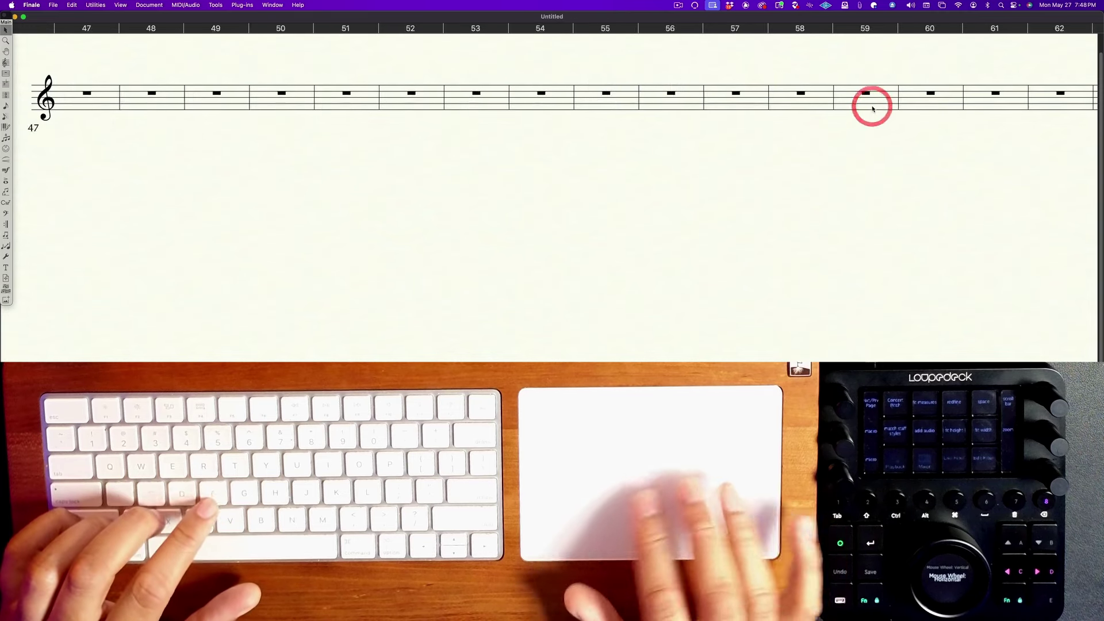
pyautogui.press('Delete')
pyautogui.click(107, 99)
pyautogui.press('super+v')
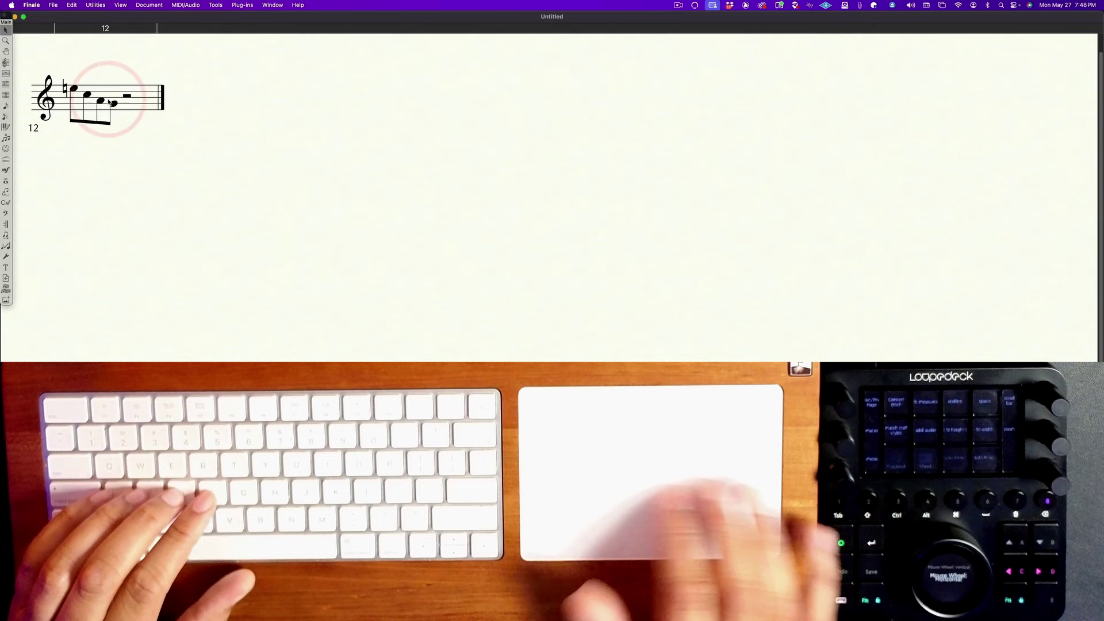
# - Give every third measure from 1 through 12 a solid right barline in the measure attributes
pyautogui.hscroll(-15, 110, 103)
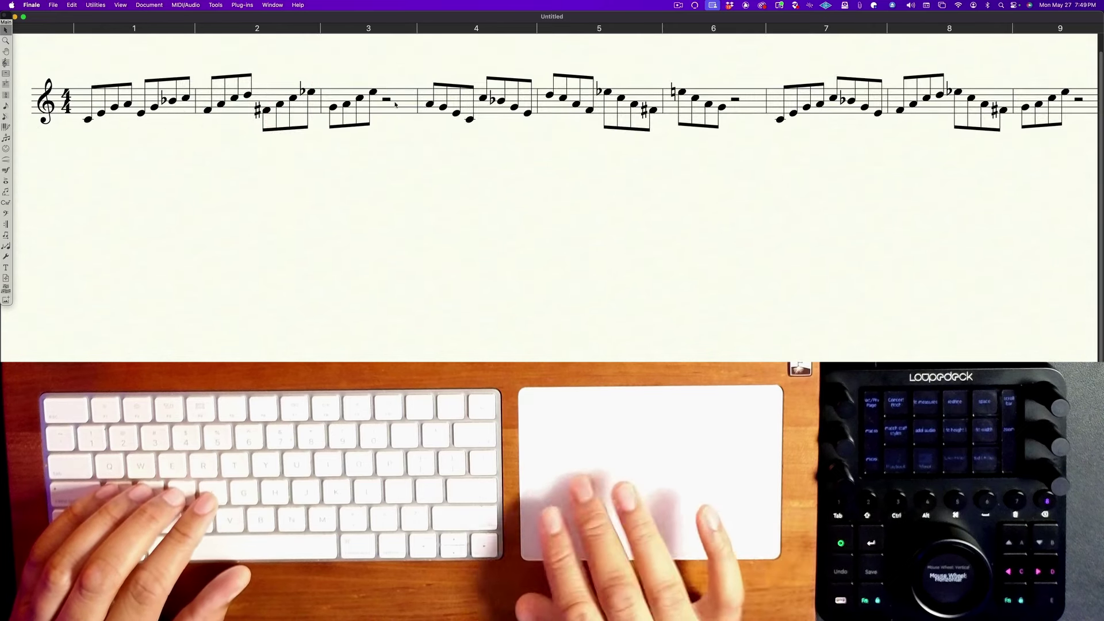
pyautogui.click(6, 75)
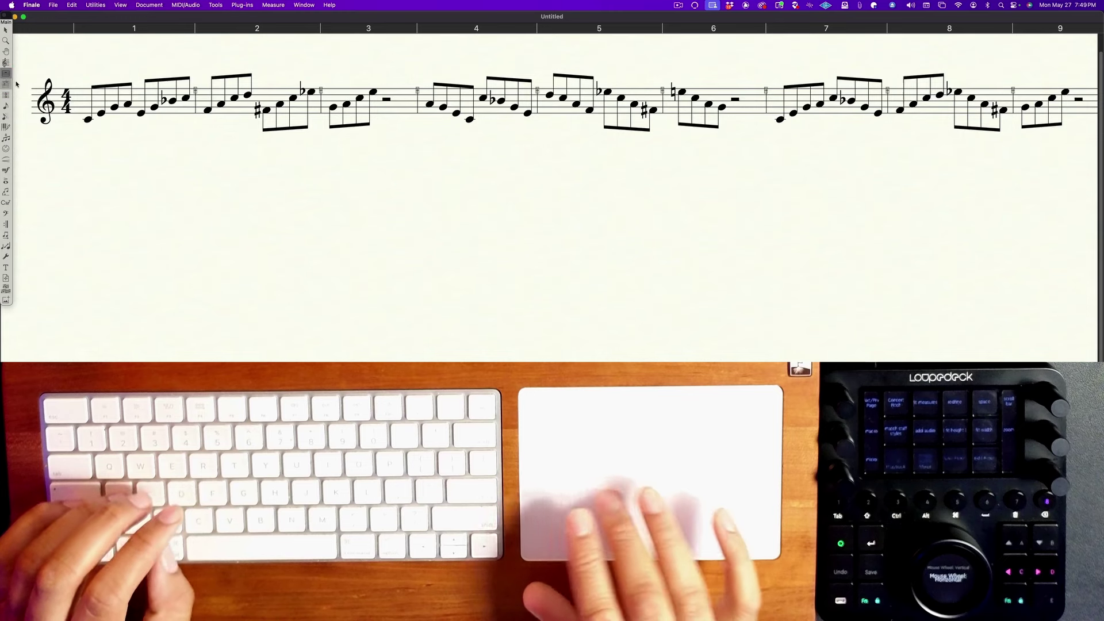
pyautogui.press('super+a')
pyautogui.doubleClick(241, 104)
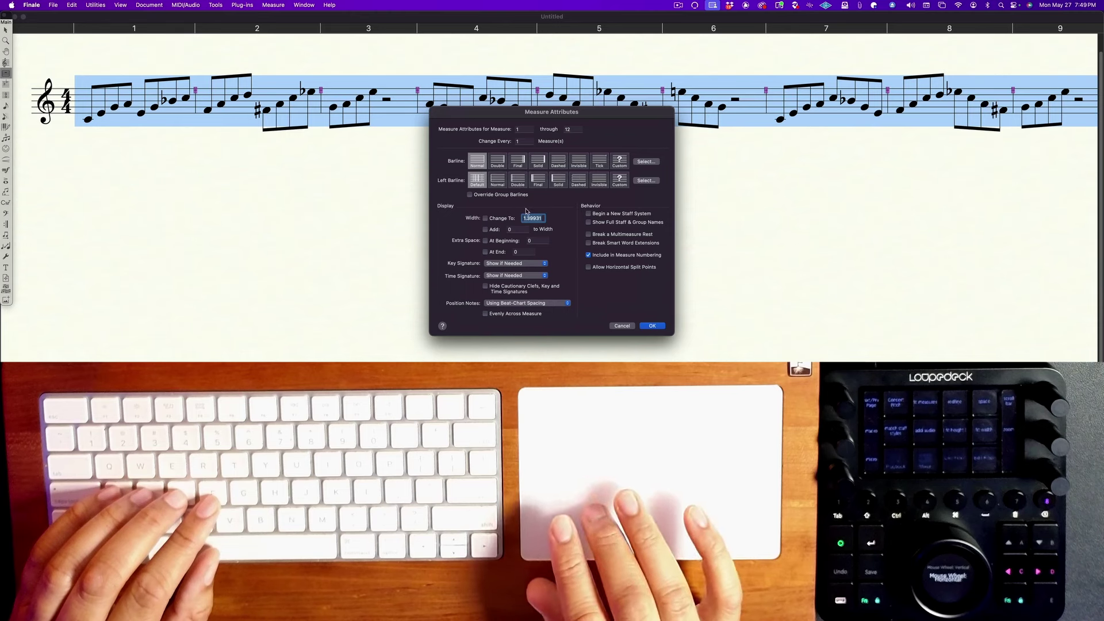
pyautogui.click(539, 159)
pyautogui.doubleClick(519, 141)
pyautogui.write('3')
pyautogui.click(651, 326)
# - Add the chord symbol C6 above the first note of measure 1
pyautogui.click(6, 203)
pyautogui.click(89, 92)
pyautogui.write('C6')
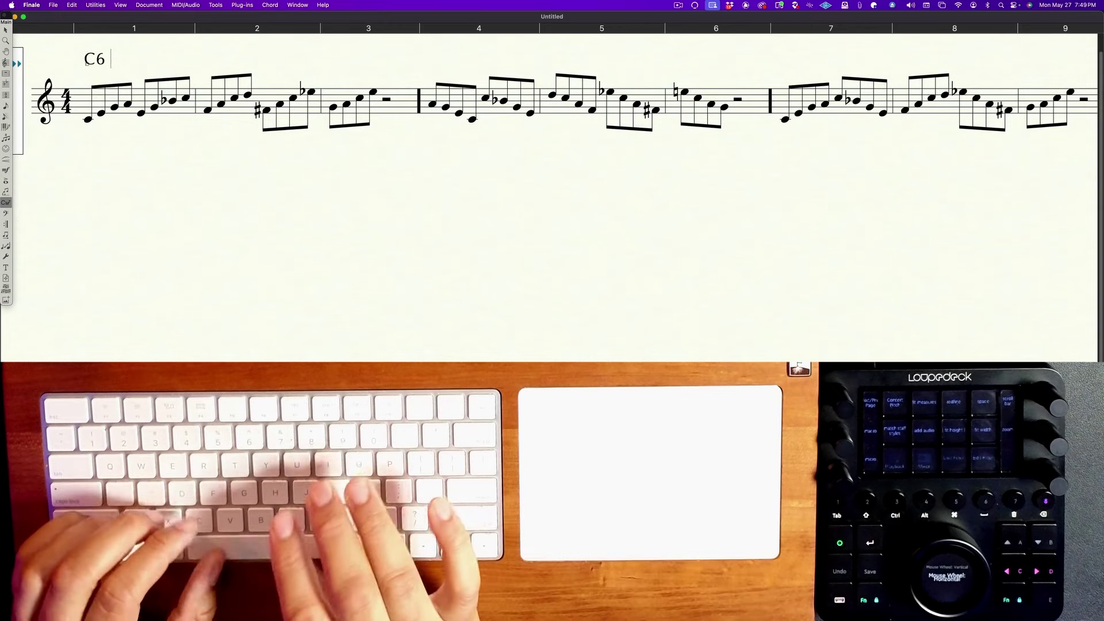
pyautogui.press('space')
pyautogui.write('C')
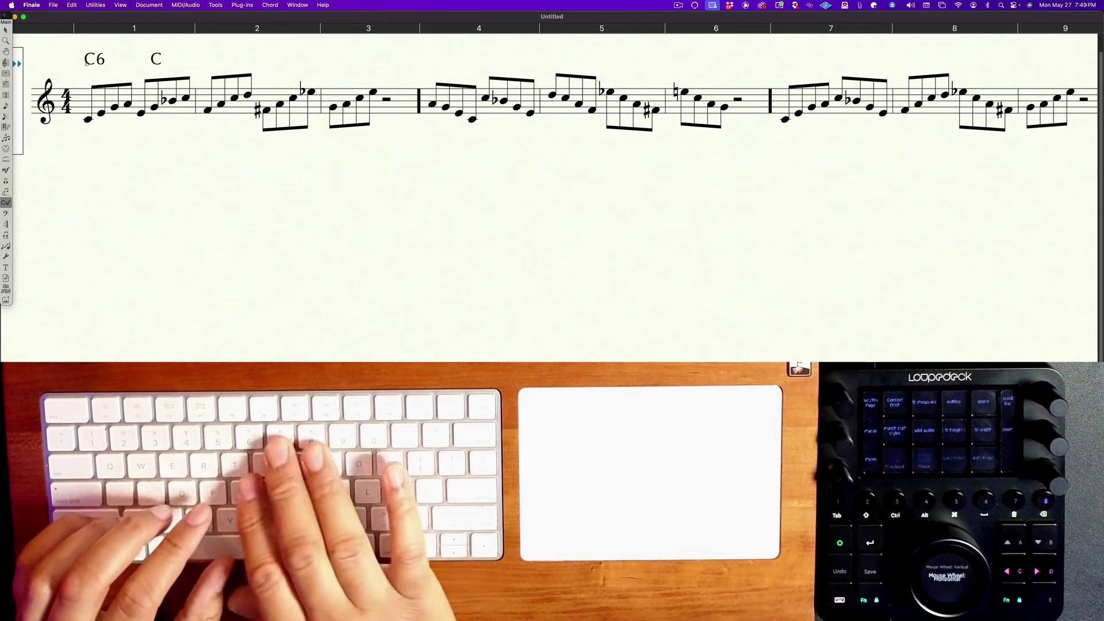
pyautogui.write('7')
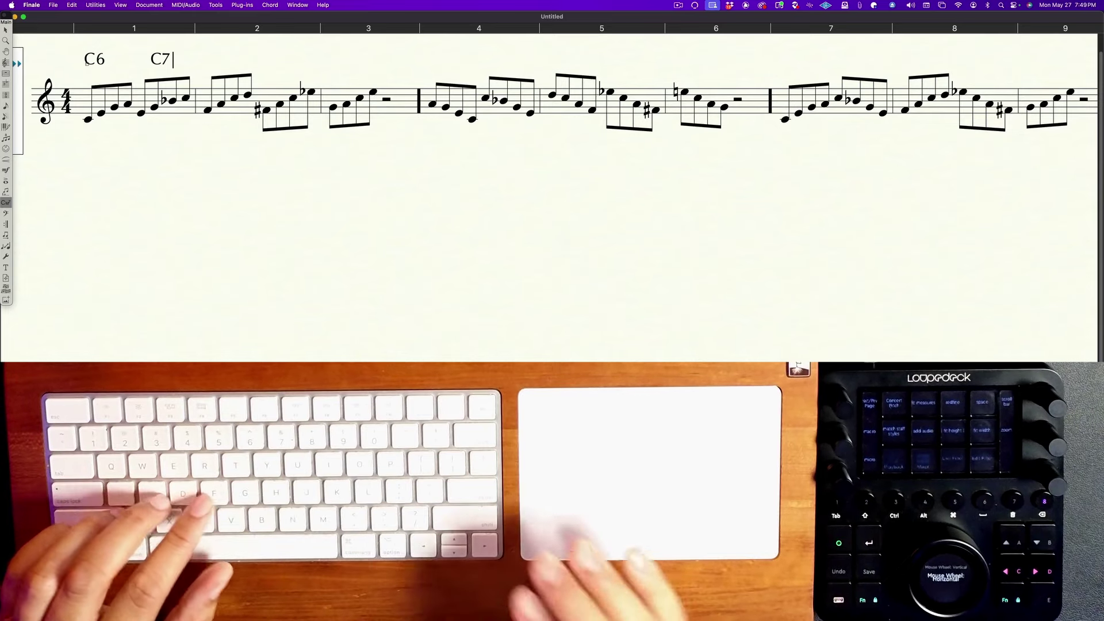
pyautogui.write('E')
pyautogui.press('Return')
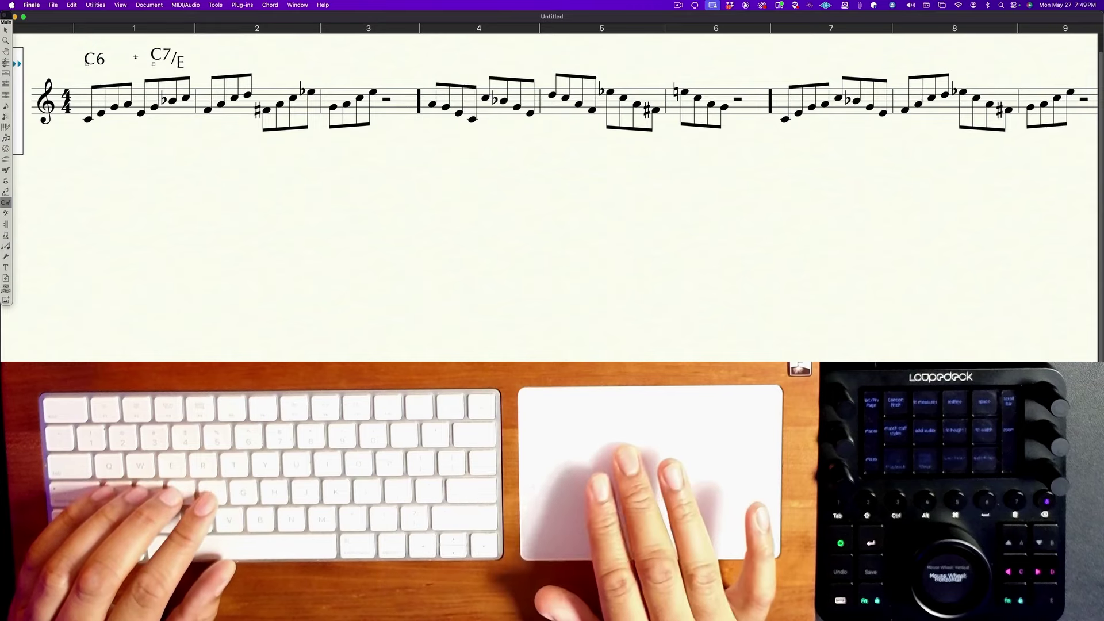
pyautogui.click(153, 64)
pyautogui.press('BackSpace')
# - Enter the chord C7/E on the third beat of measure 1, with its bass note set lower after the slash
pyautogui.write('C7')
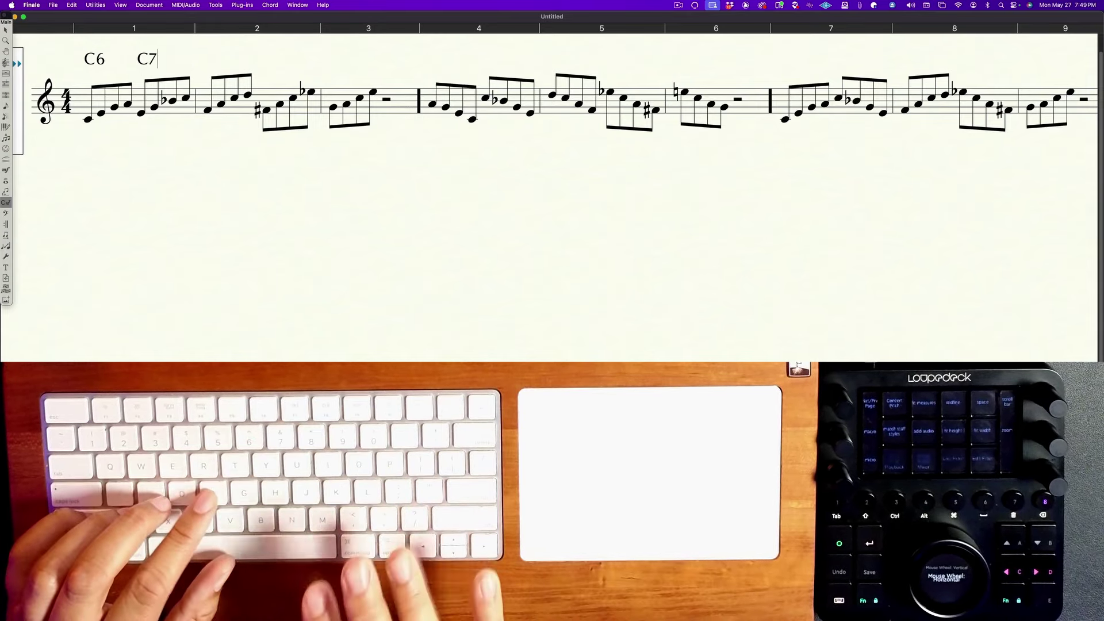
pyautogui.write('/E')
pyautogui.press('Return')
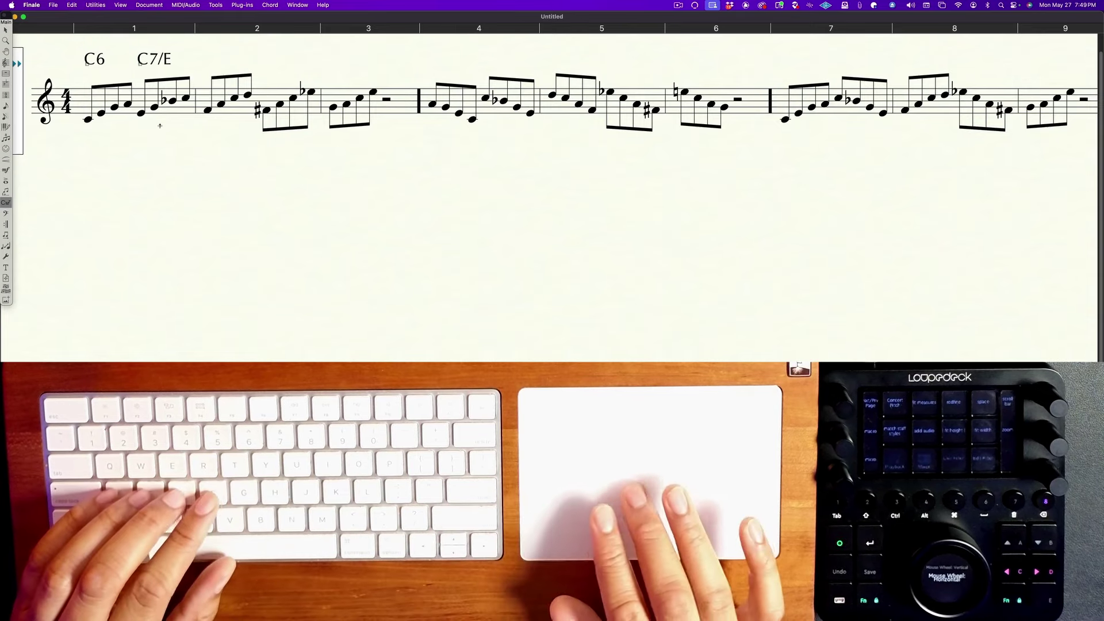
pyautogui.click(151, 57)
pyautogui.write('C')
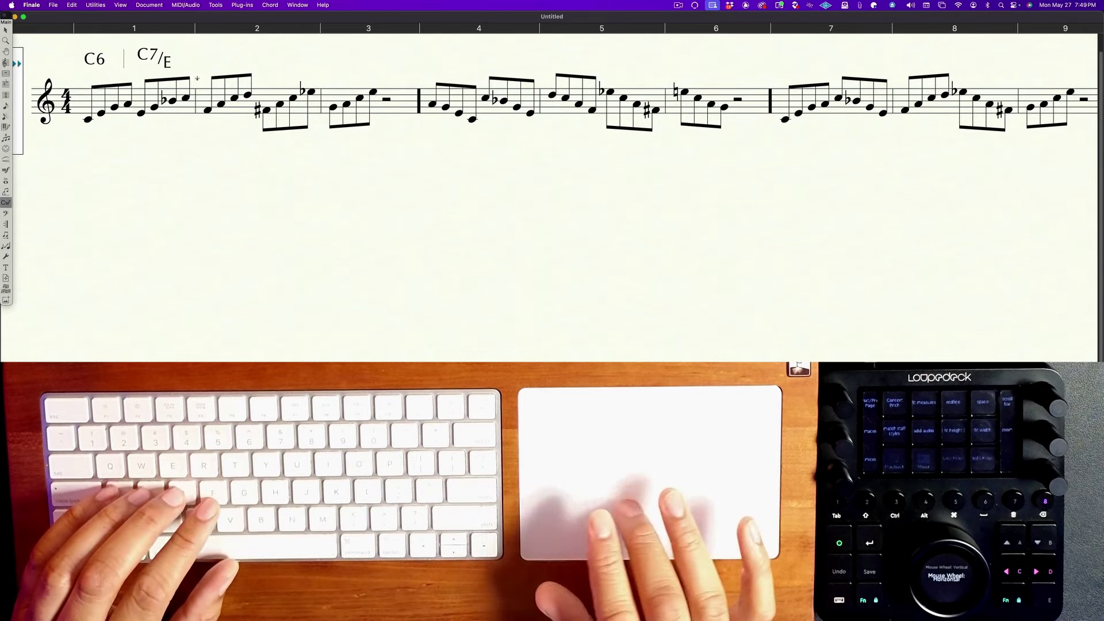
# - Enter the chord symbols F6 on the first beat and F#o7 on the third beat of measure 2
pyautogui.write('C')
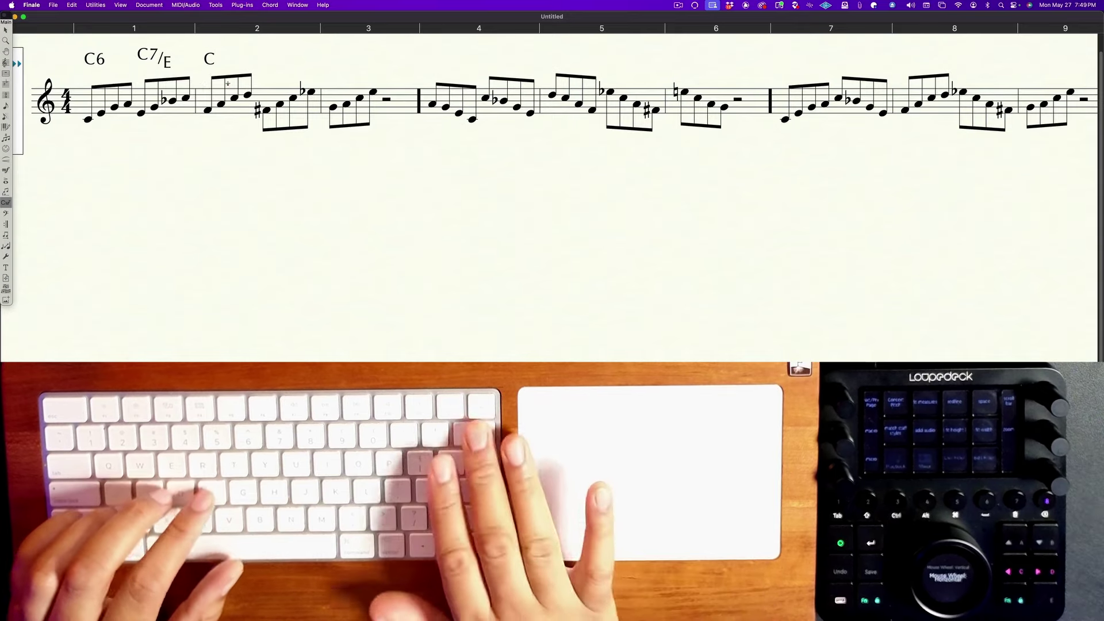
pyautogui.press('BackSpace')
pyautogui.write('F6')
pyautogui.press('space')
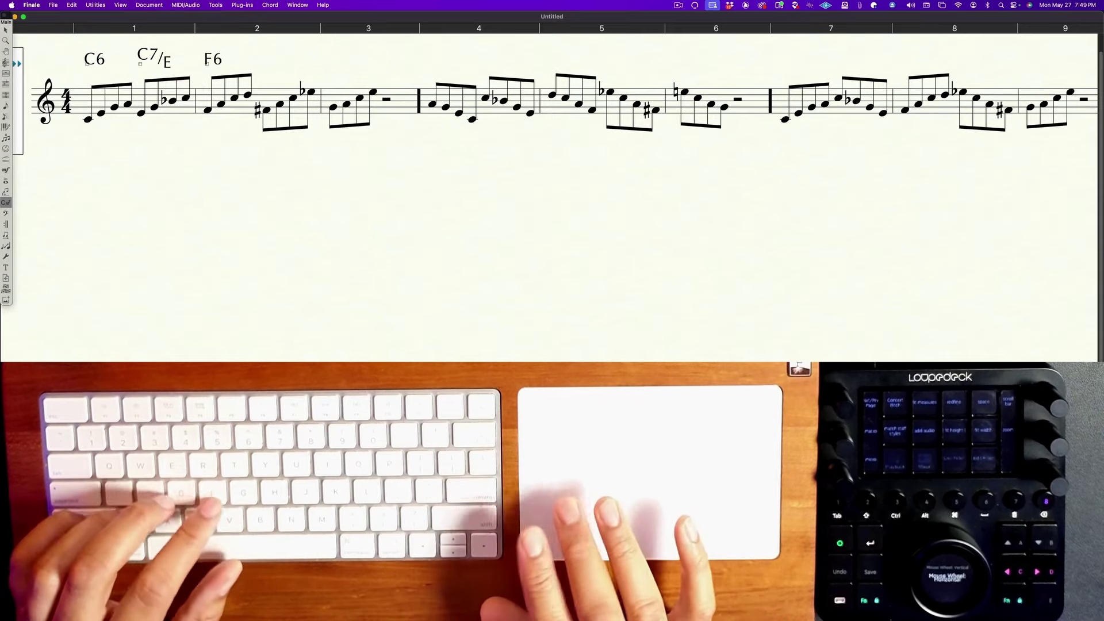
pyautogui.write('F')
pyautogui.write('#o7')
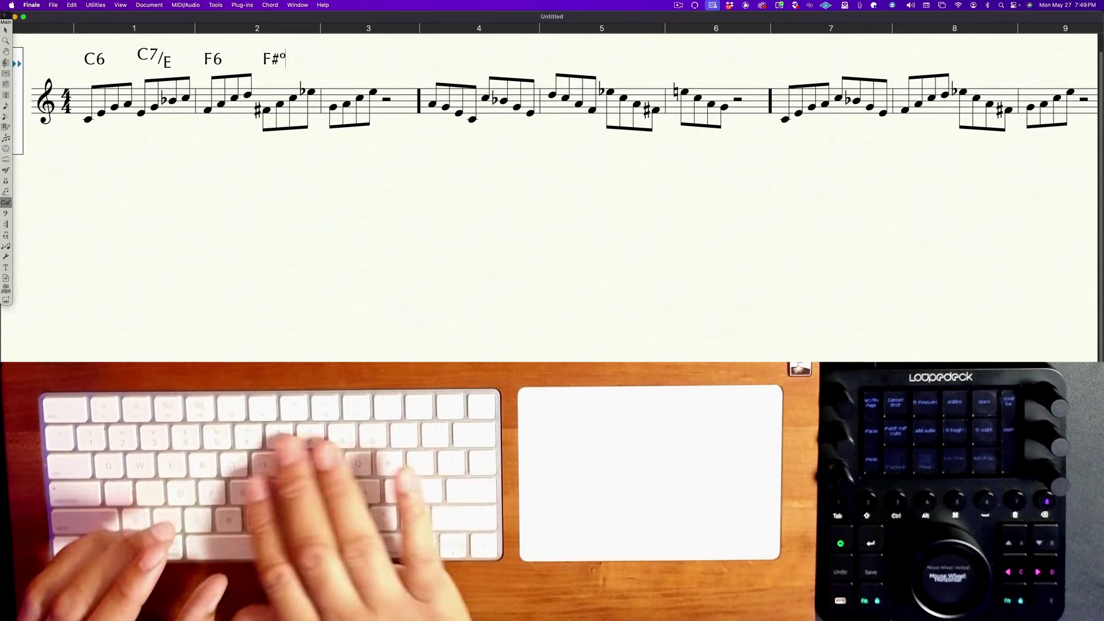
pyautogui.press('Return')
# - Enter the chord symbol C6/G above the first note of measure 3 and finish chord entry
pyautogui.click(326, 82)
pyautogui.write('C6')
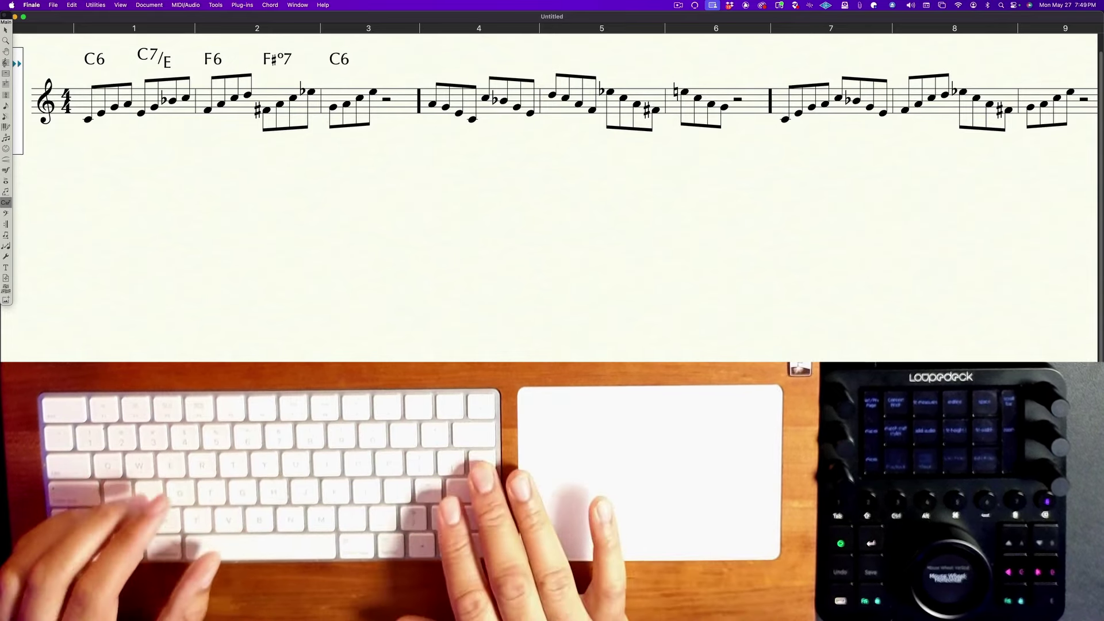
pyautogui.write('/G')
pyautogui.press('Escape')
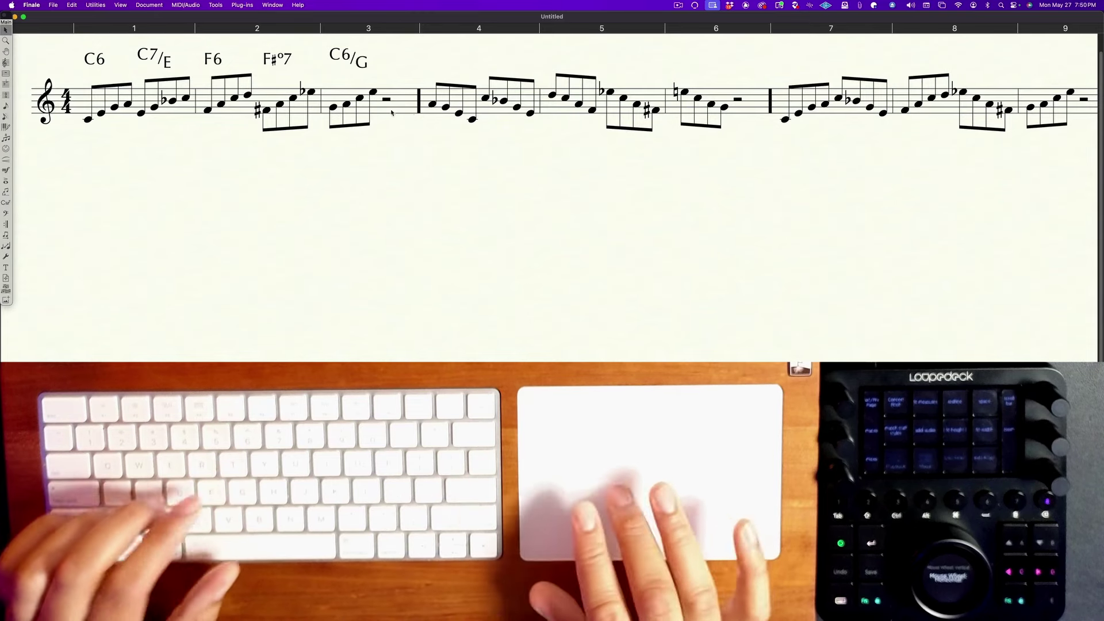
# - Select measures 1 to 3 and restrict the copy filter to Chords & Fretboards only
pyautogui.click(360, 110)
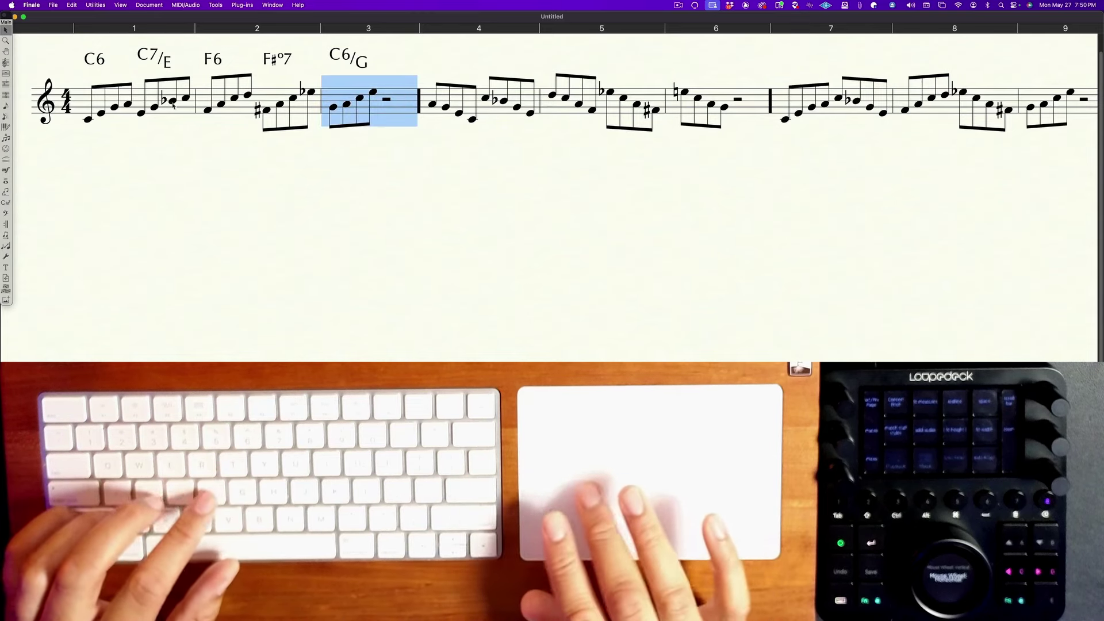
pyautogui.keyDown('shift'); pyautogui.click(173, 105); pyautogui.keyUp('shift')
pyautogui.rightClick(115, 107)
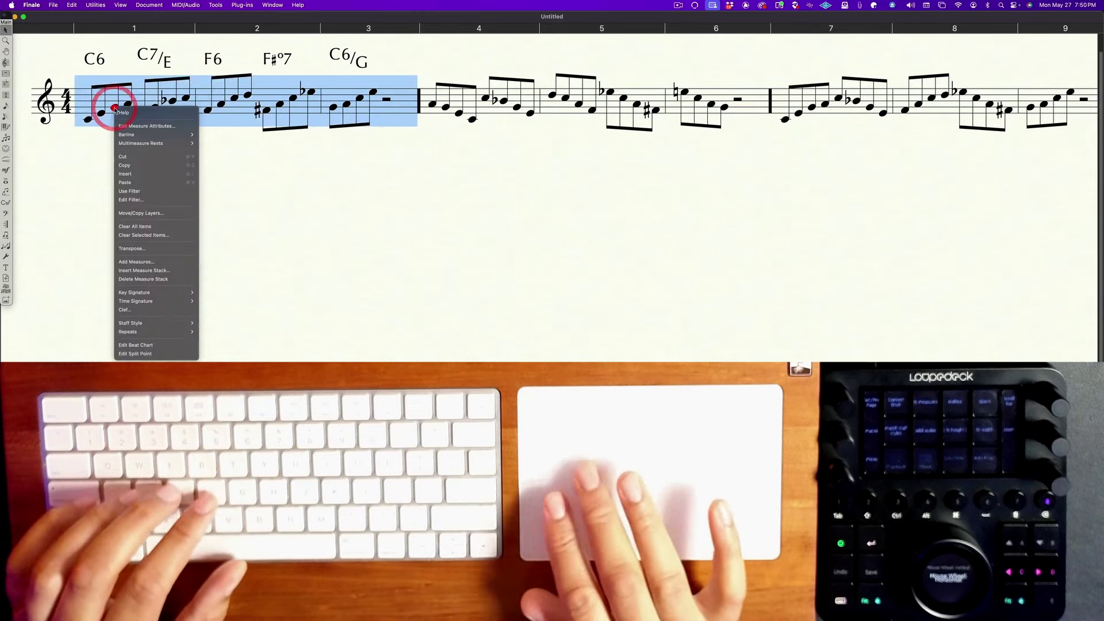
pyautogui.click(166, 200)
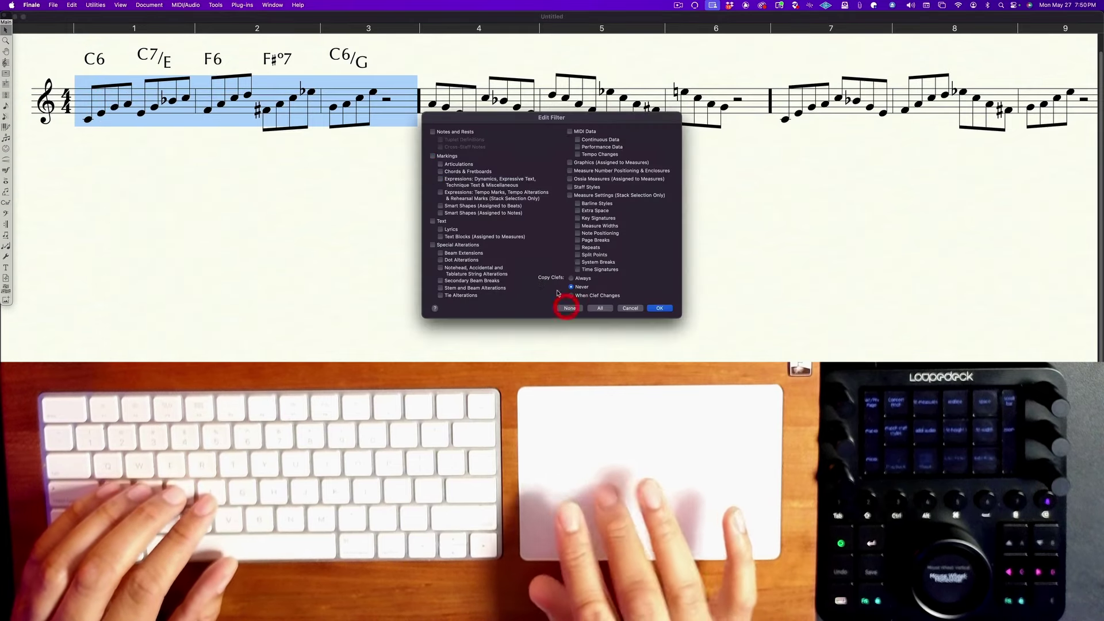
pyautogui.click(469, 172)
pyautogui.press('Return')
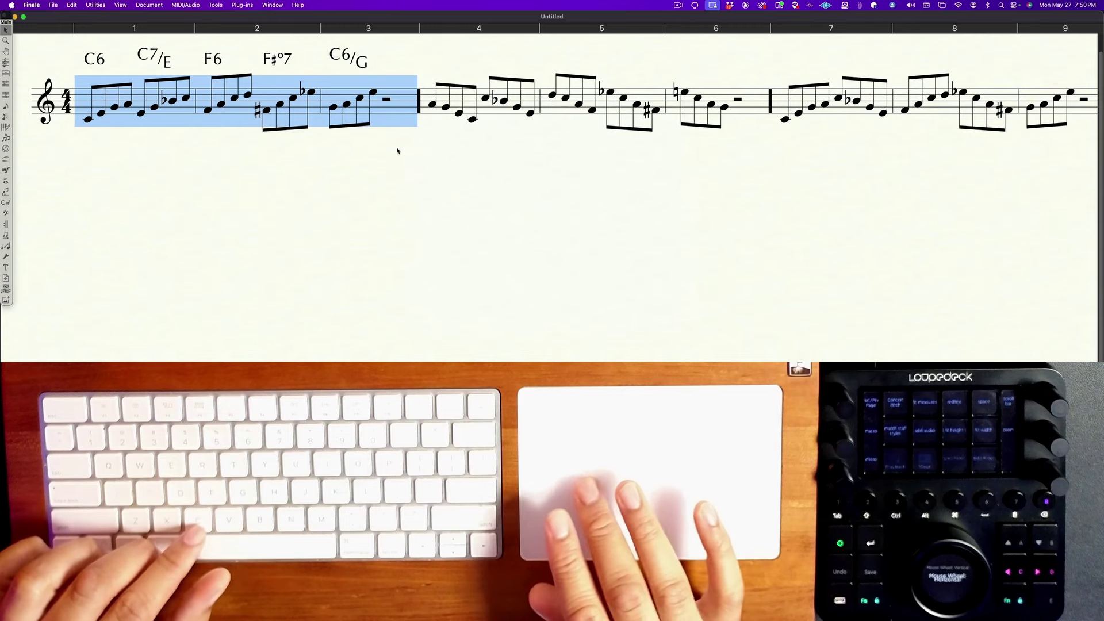
# - Try pasting the chord symbols at measure 4 and at measure 7, and undo both pastes
pyautogui.click(453, 108)
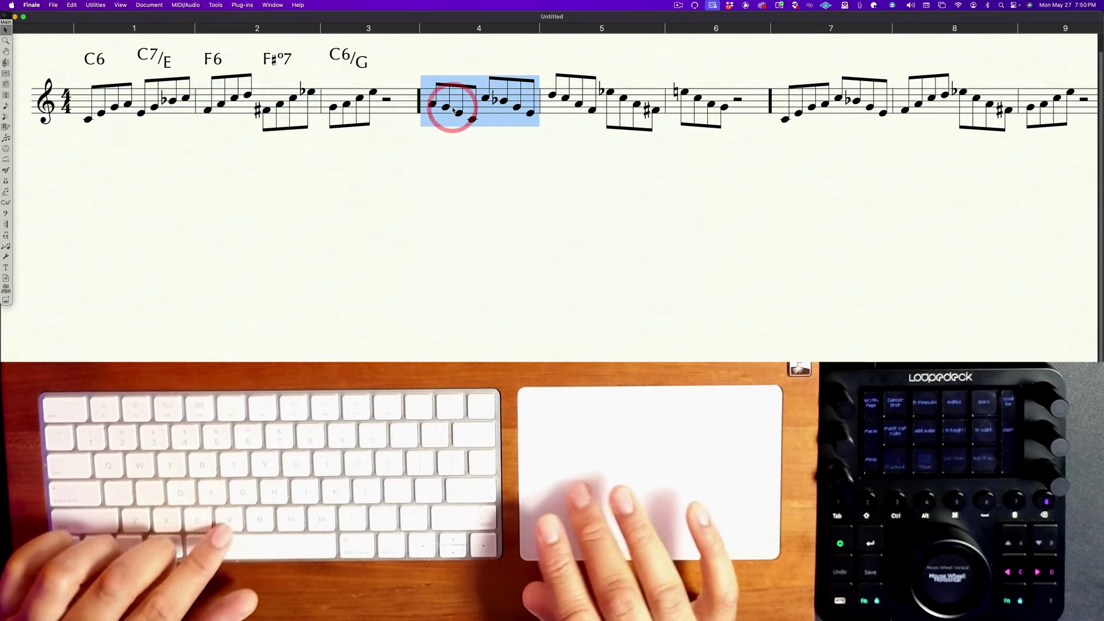
pyautogui.press('super+v')
pyautogui.click(820, 116)
pyautogui.press('super+v')
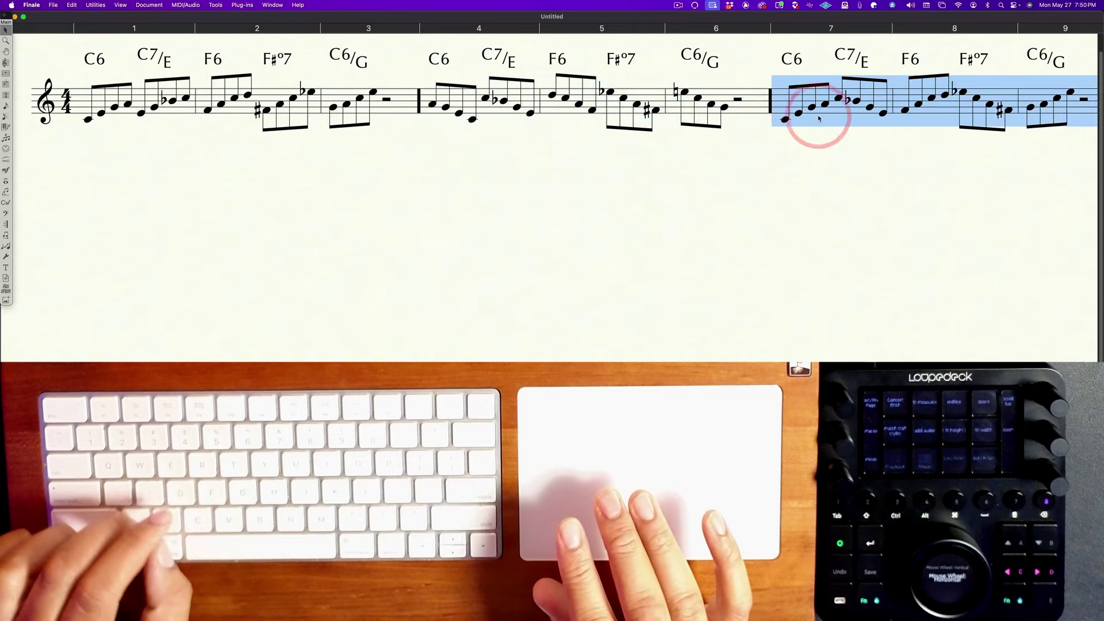
pyautogui.press('super+z')
pyautogui.press('super+z')
# - Copy the chord symbols of measures 1 to 3 and paste them repeatedly to the end of the score
pyautogui.click(390, 107)
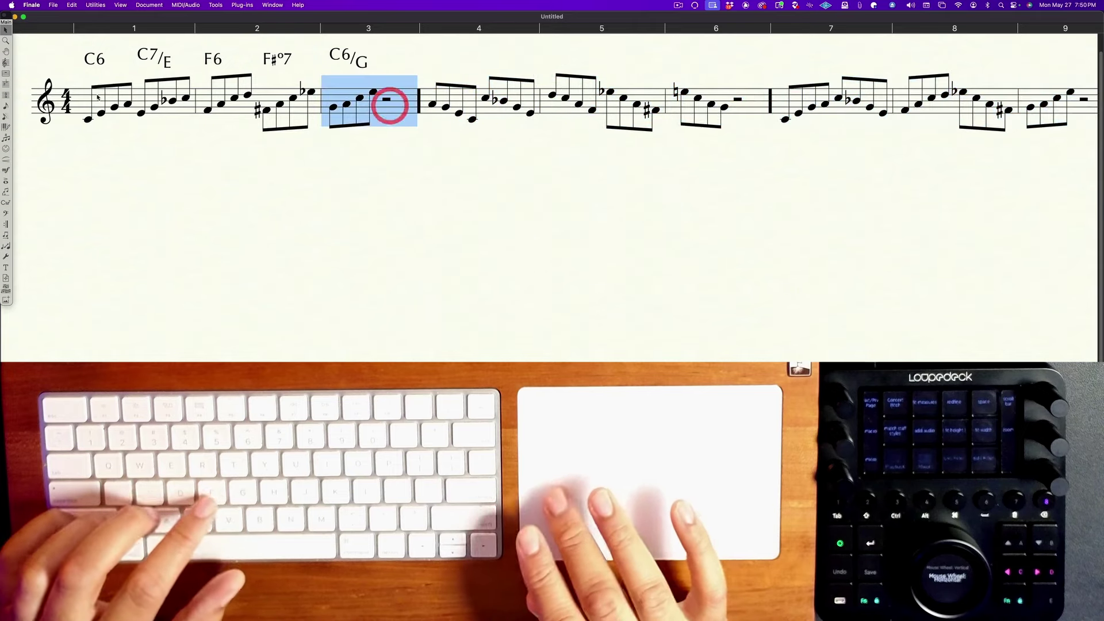
pyautogui.keyDown('shift'); pyautogui.click(103, 106); pyautogui.keyUp('shift')
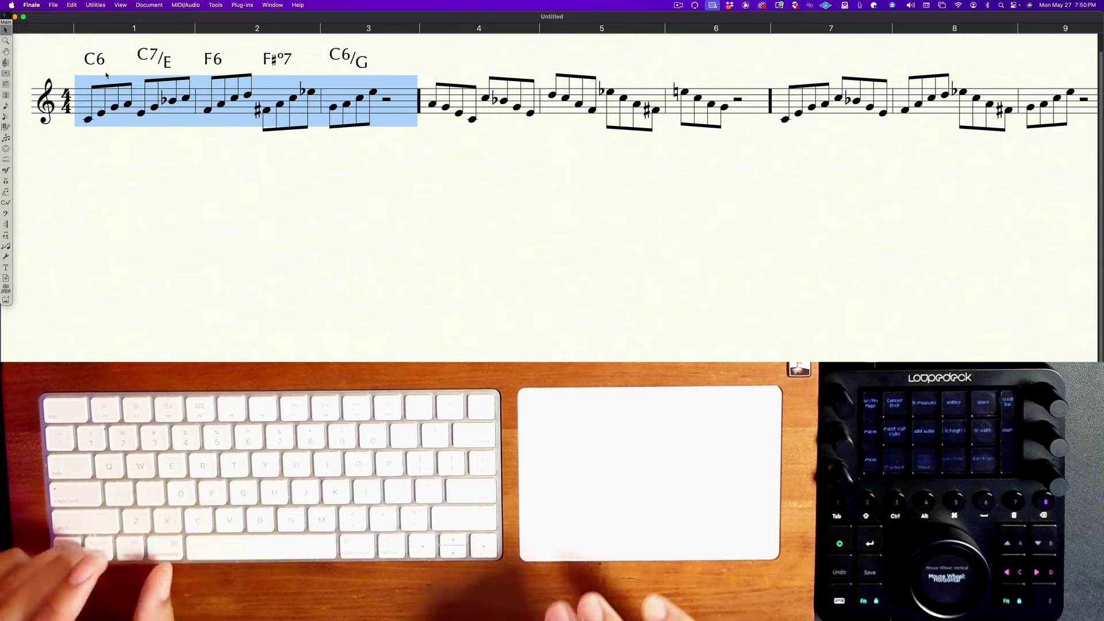
pyautogui.press('super+alt+v')
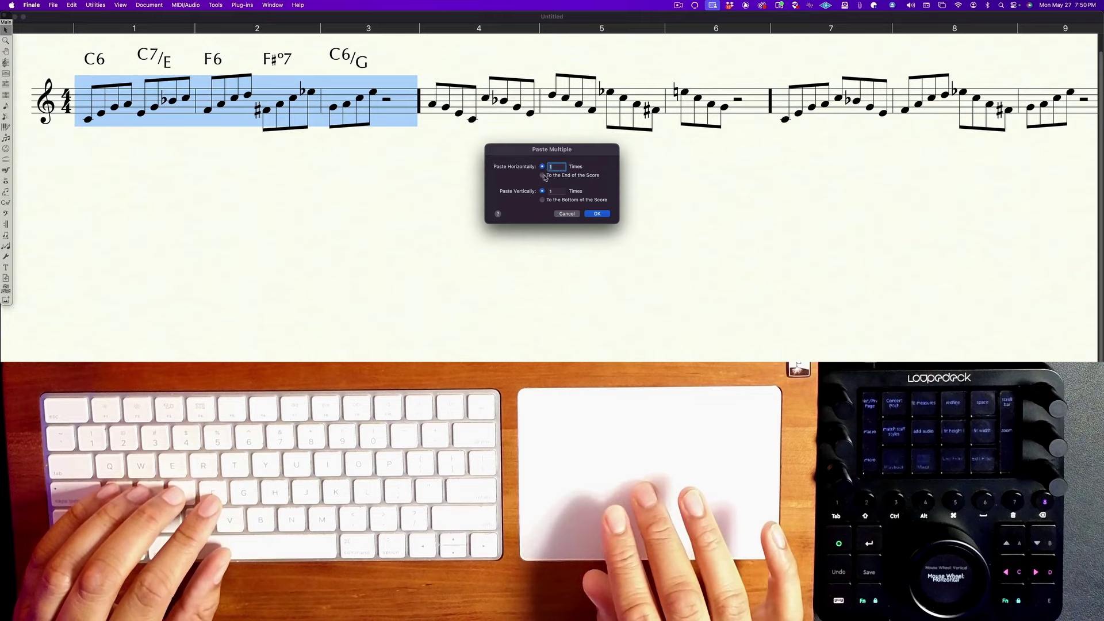
pyautogui.click(604, 214)
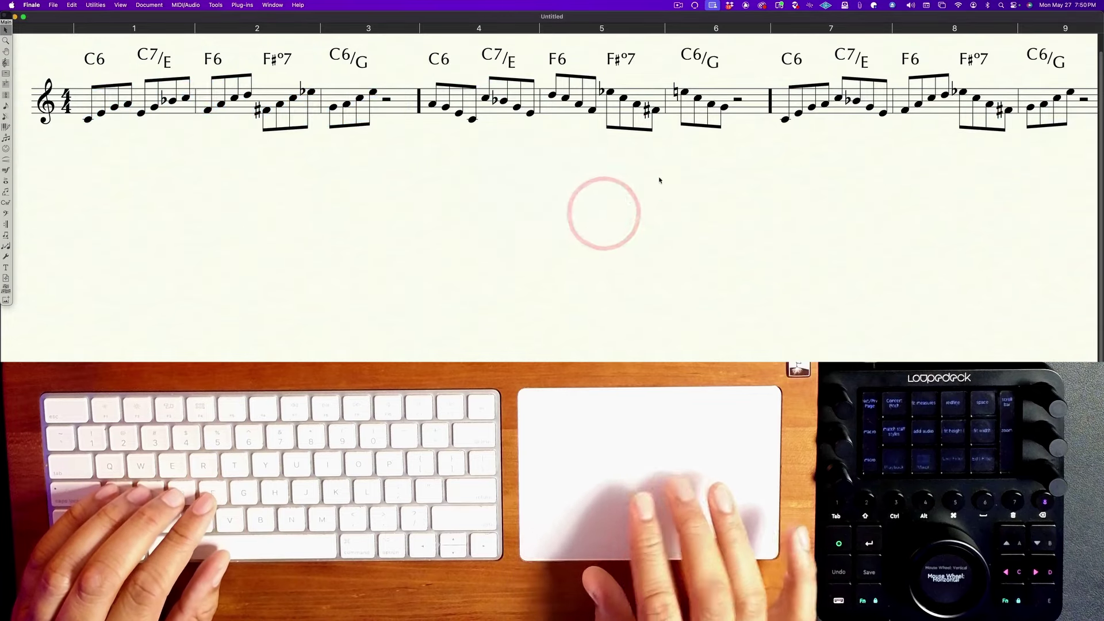
pyautogui.hscroll(3, 686, 159)
pyautogui.hscroll(5, 685, 159)
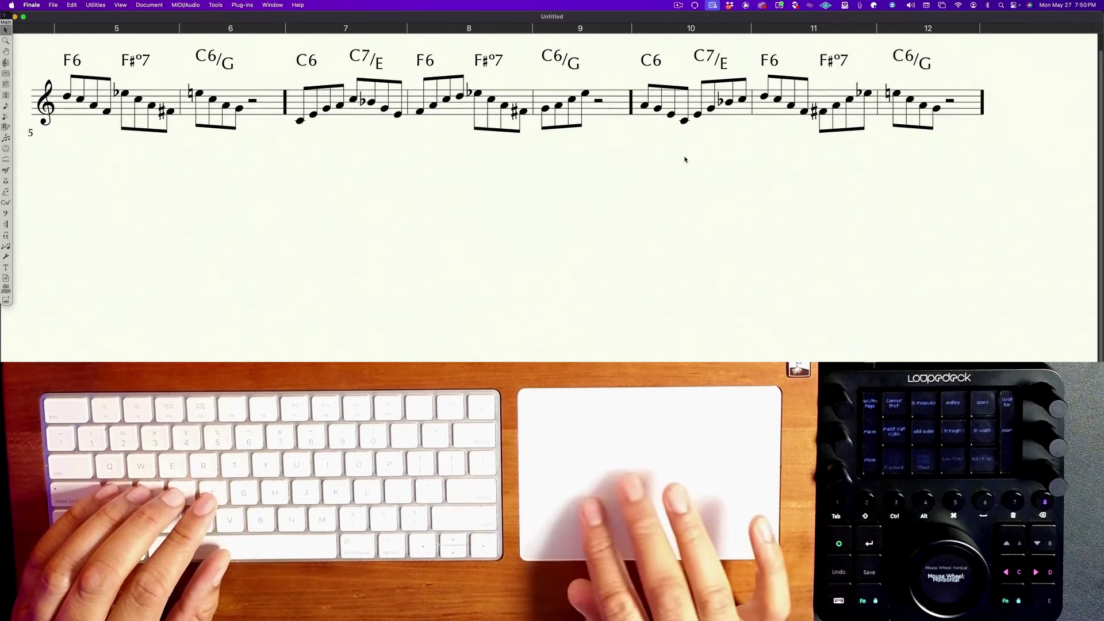
pyautogui.hscroll(-6, 685, 160)
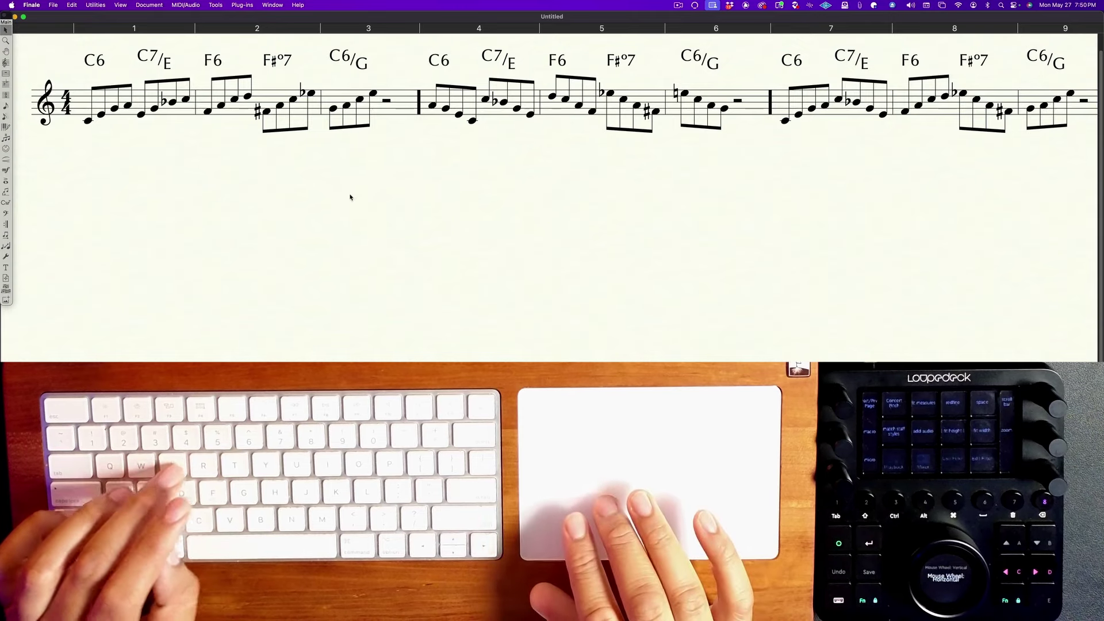
# - Switch to page view and delete the title, composer and part-name text from the first page
pyautogui.press('super+e')
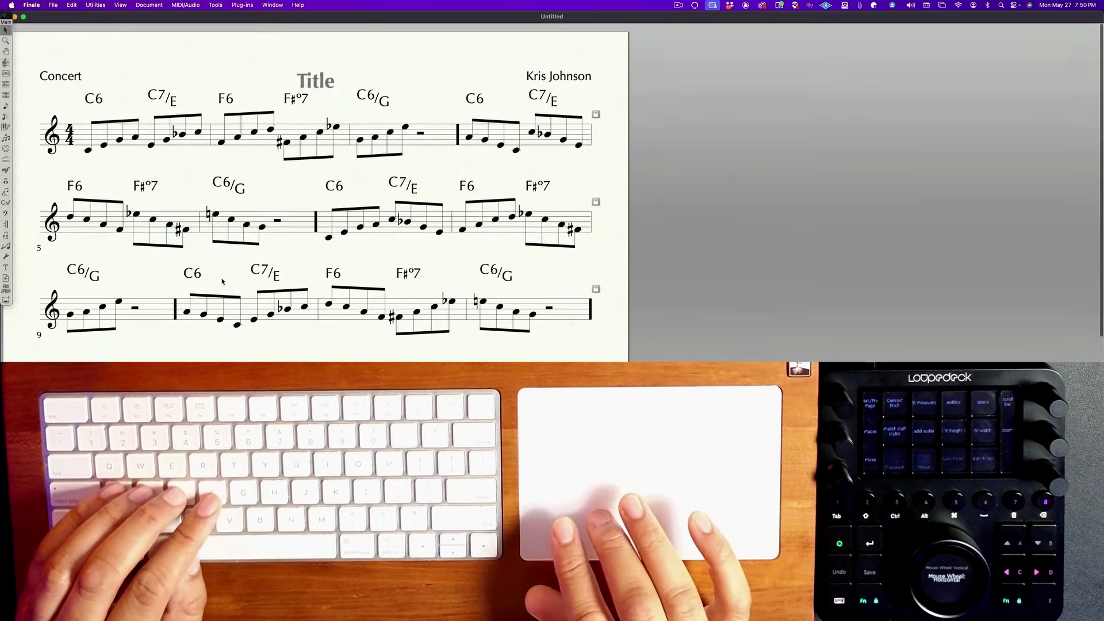
pyautogui.press('t')
pyautogui.press('super+a')
pyautogui.press('BackSpace')
pyautogui.scroll(-2, 193, 202)
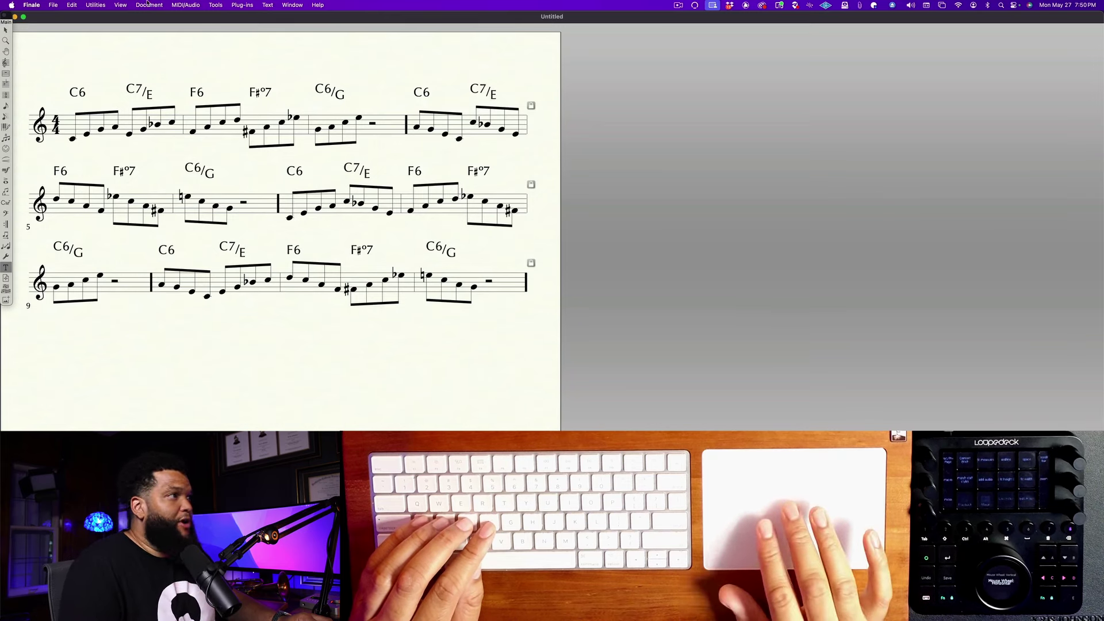
# - Fit the whole score, measures 1 through 12, to a locked layout of 1 measure per system
pyautogui.click(6, 32)
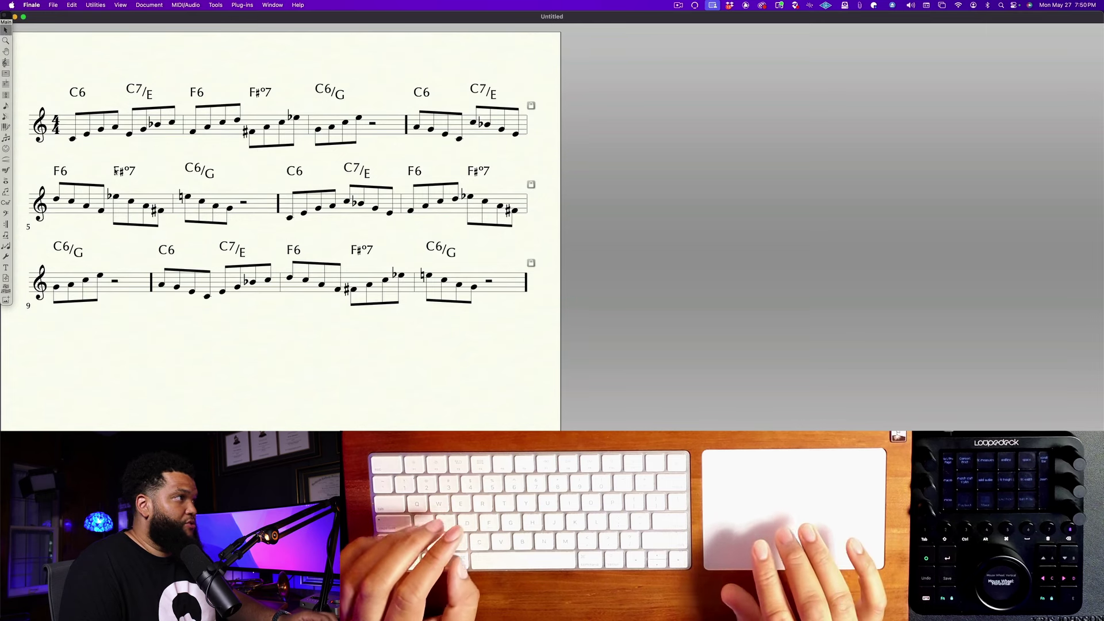
pyautogui.press('super+a')
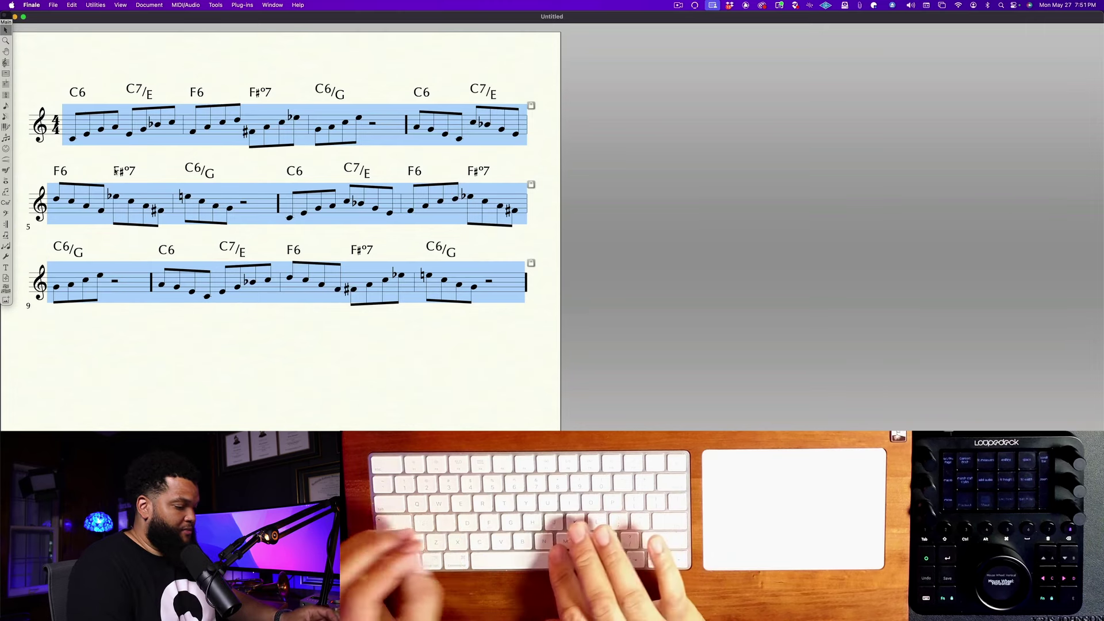
pyautogui.press('super+m')
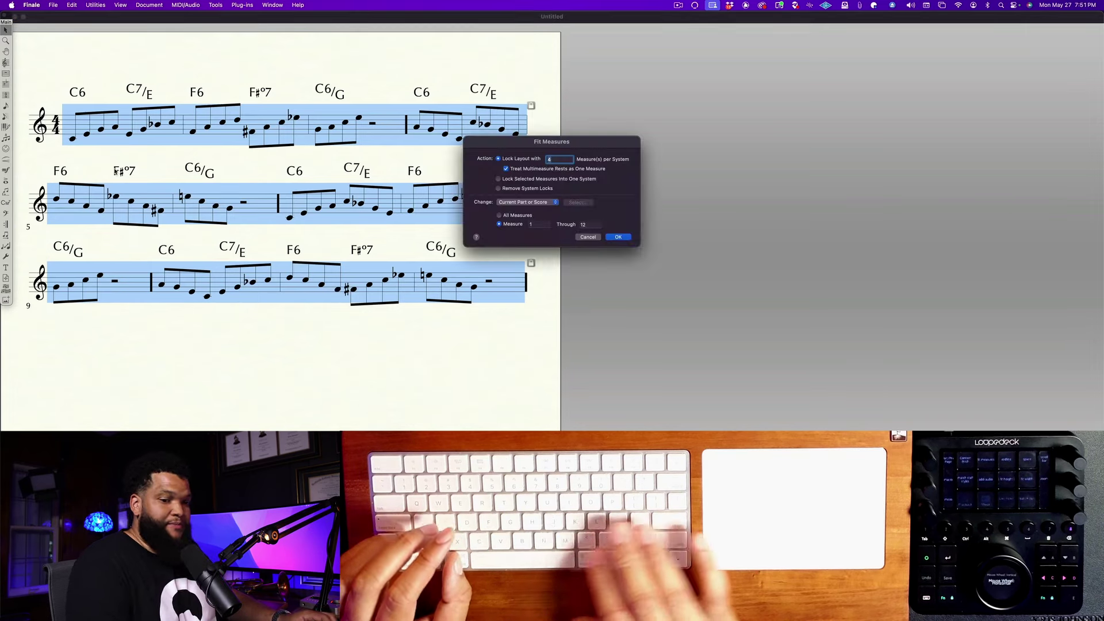
pyautogui.write('2')
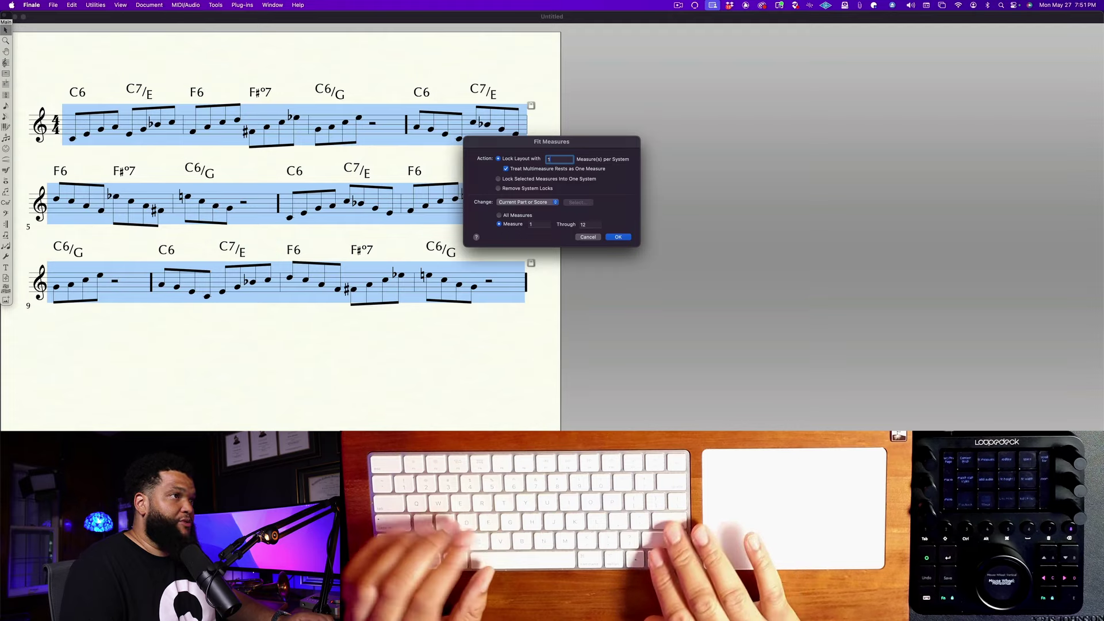
pyautogui.press('Return')
pyautogui.click(337, 343)
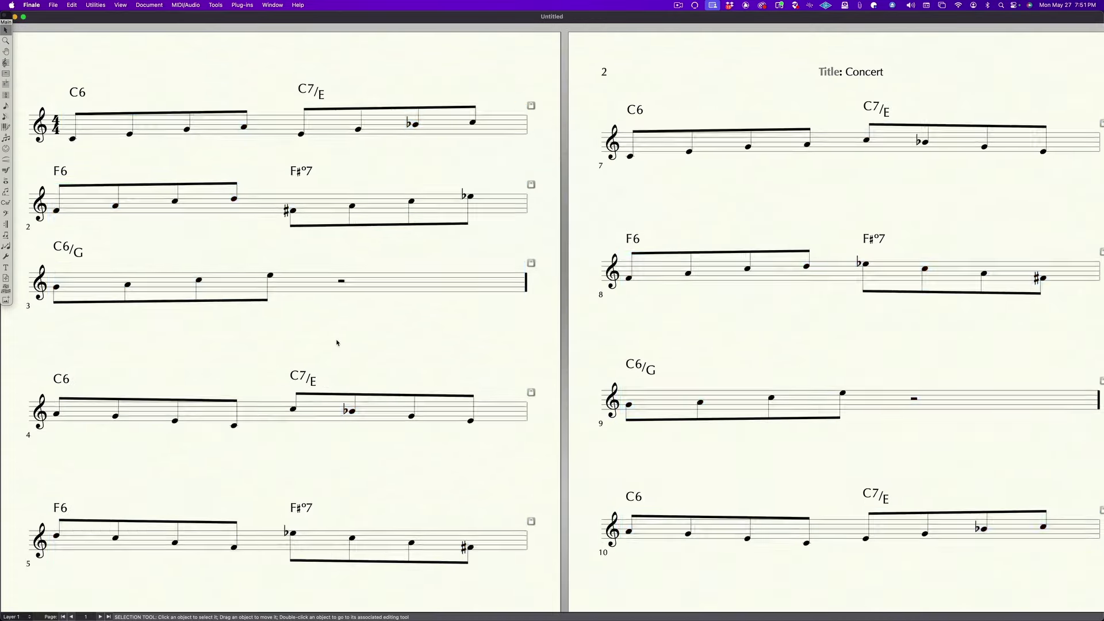
pyautogui.scroll(-3, 337, 340)
pyautogui.scroll(-2, 326, 346)
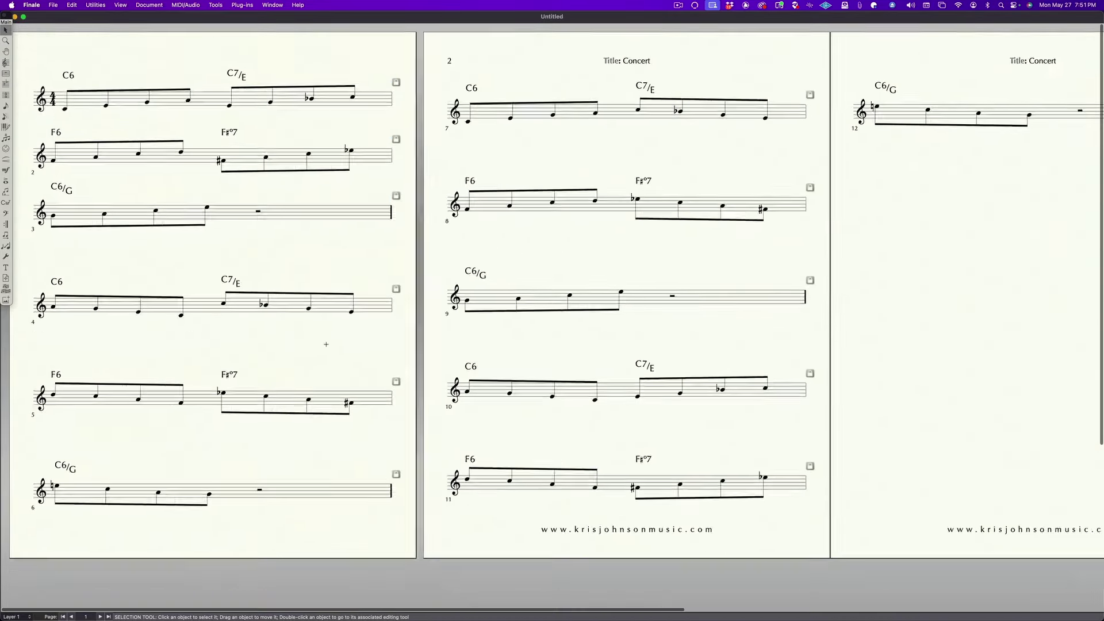
# - Space the systems evenly with 12 systems on each page and update the layout to remove the blank pages
pyautogui.click(5, 279)
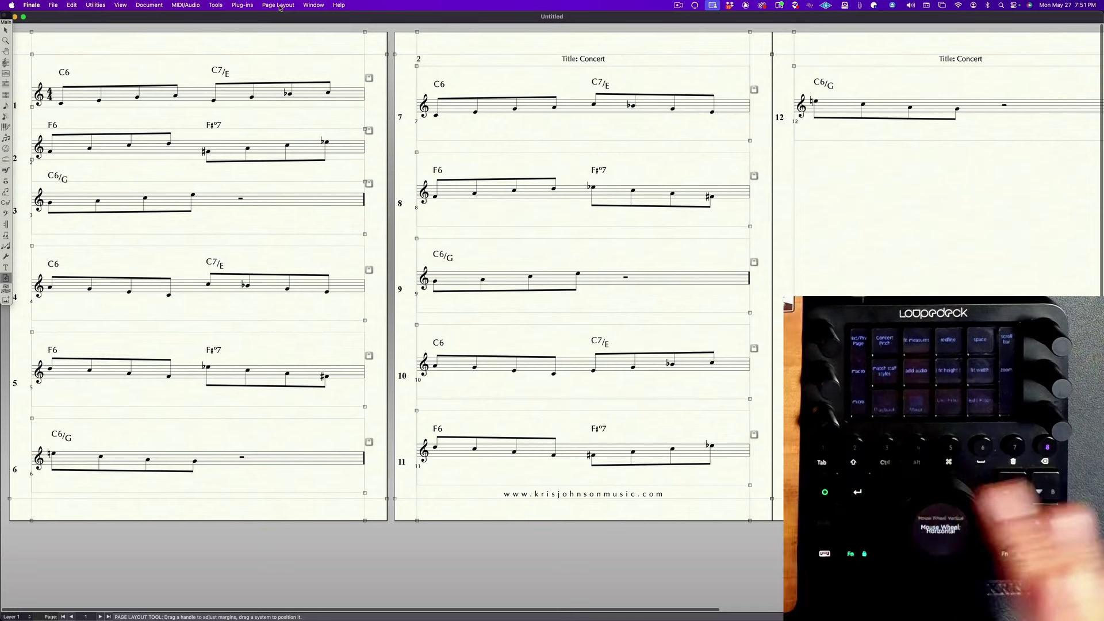
pyautogui.click(279, 5)
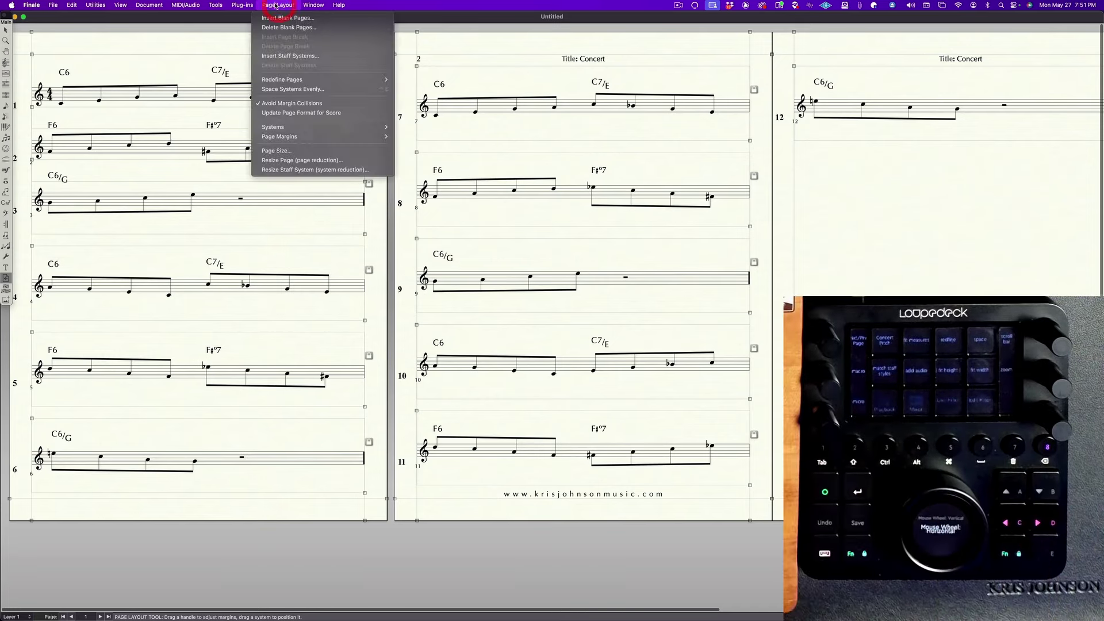
pyautogui.click(282, 4)
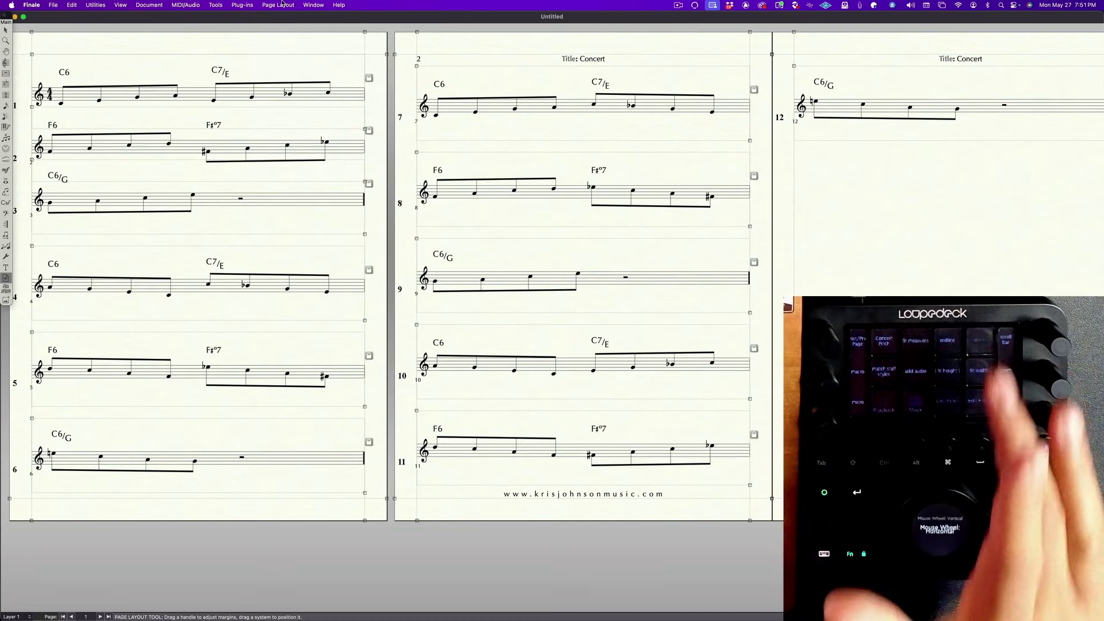
pyautogui.press('super+shift+s')
pyautogui.doubleClick(547, 215)
pyautogui.write('12')
pyautogui.press('Return')
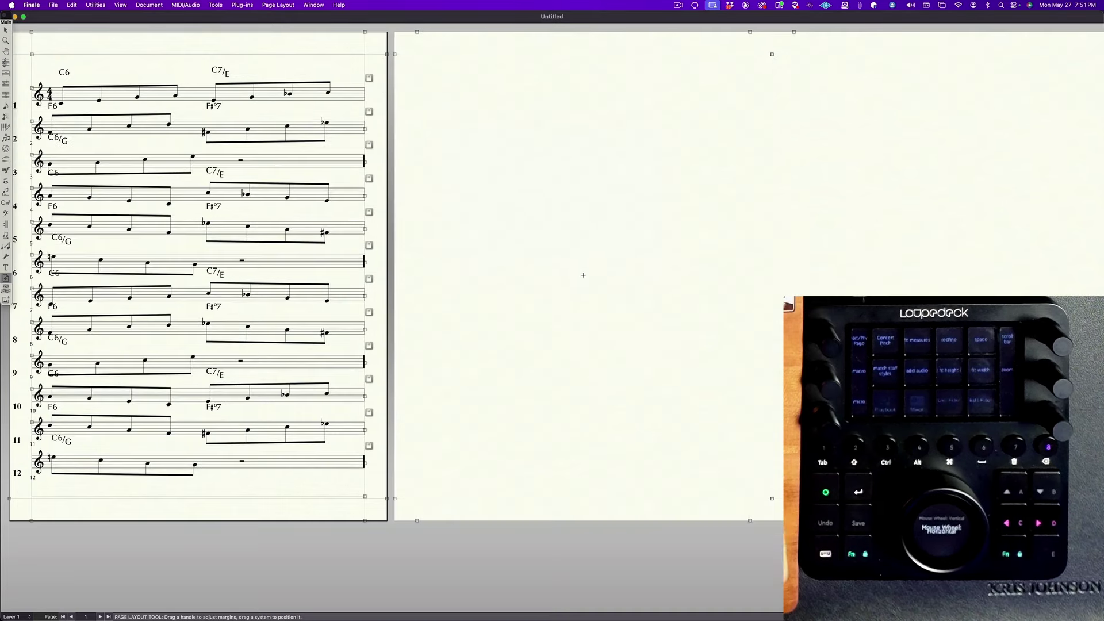
pyautogui.press('Escape')
pyautogui.click(345, 470)
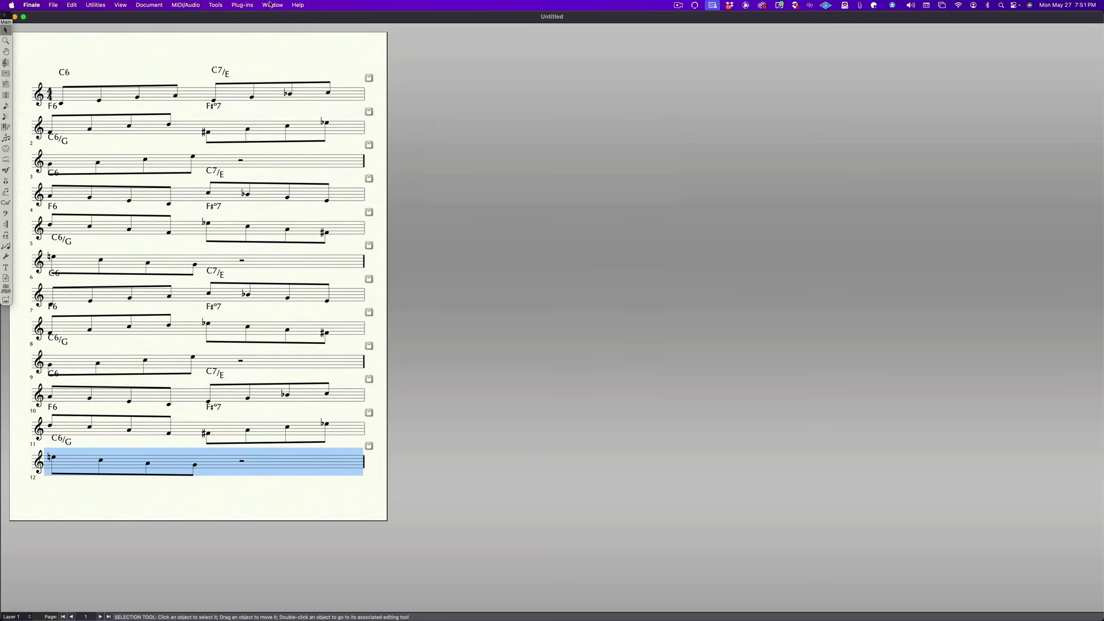
# - Set the score's page format to a custom size 2 inches wide and 18 inches high
pyautogui.click(7, 279)
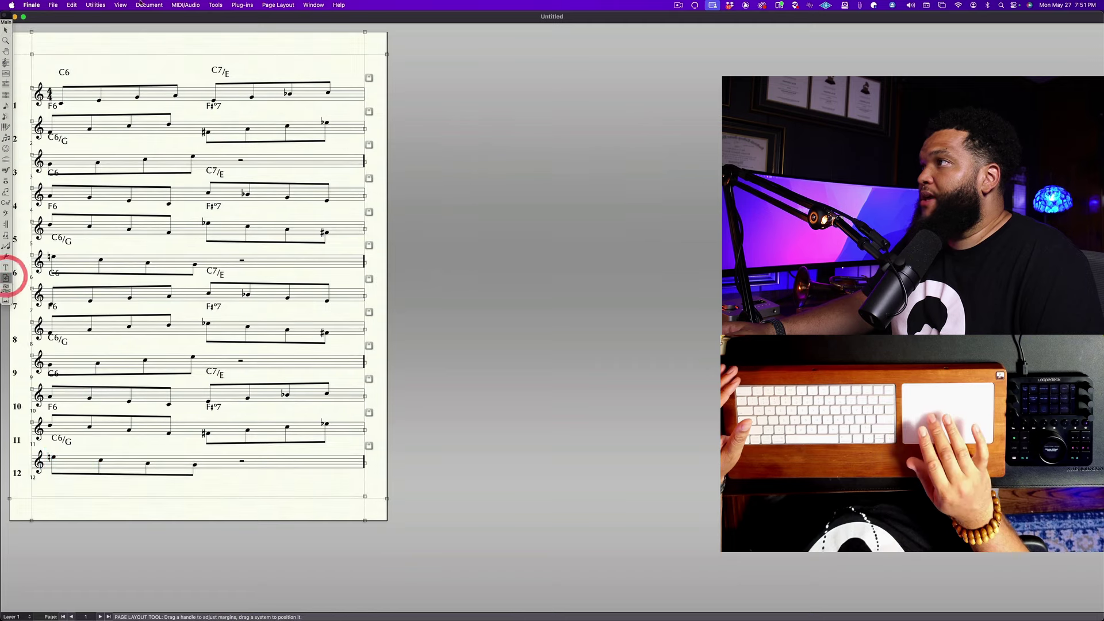
pyautogui.click(149, 4)
pyautogui.moveTo(162, 53)
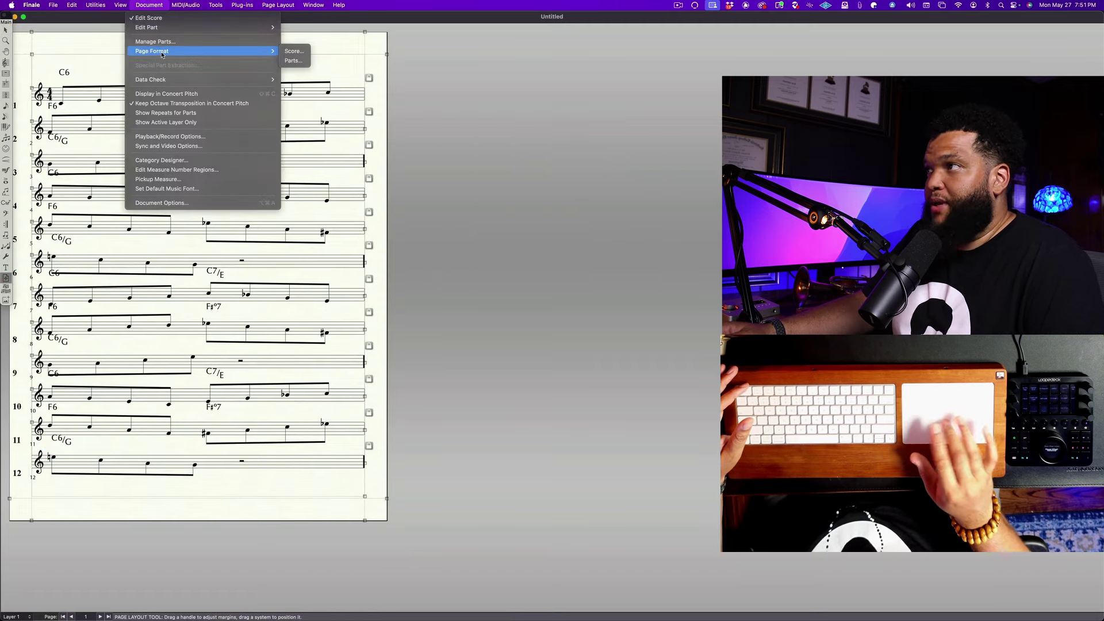
pyautogui.click(304, 53)
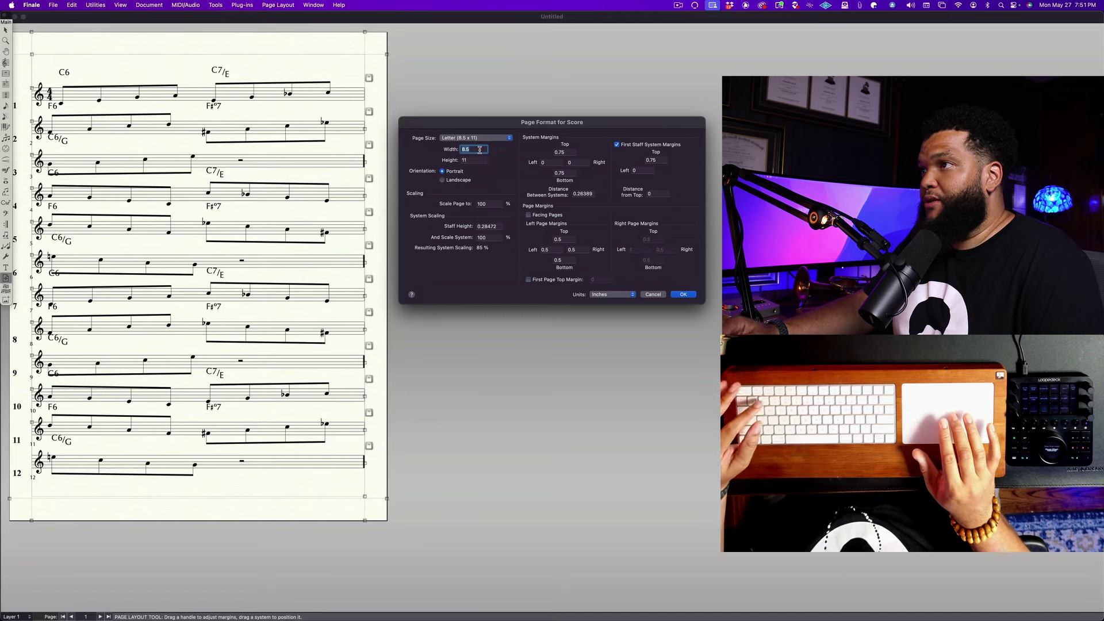
pyautogui.write('2')
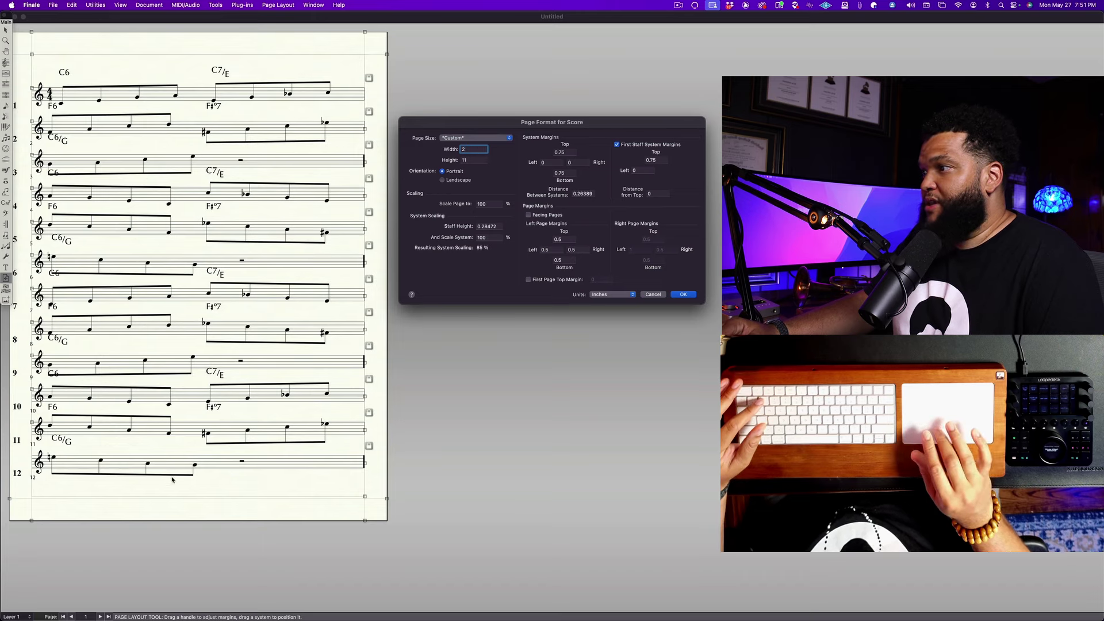
pyautogui.click(476, 160)
pyautogui.write('18')
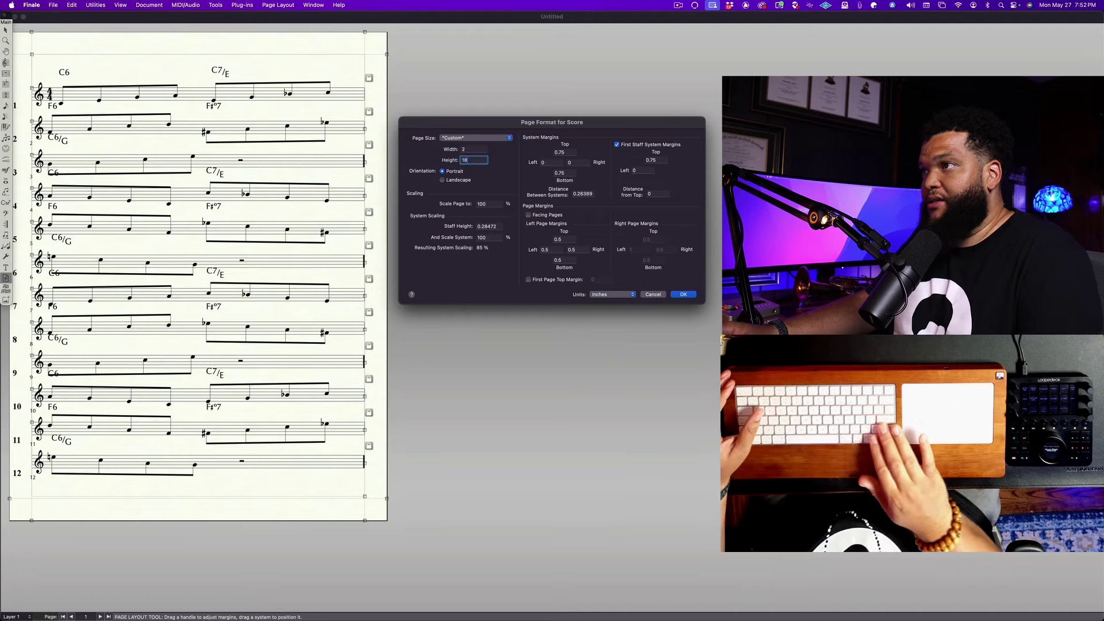
pyautogui.press('Return')
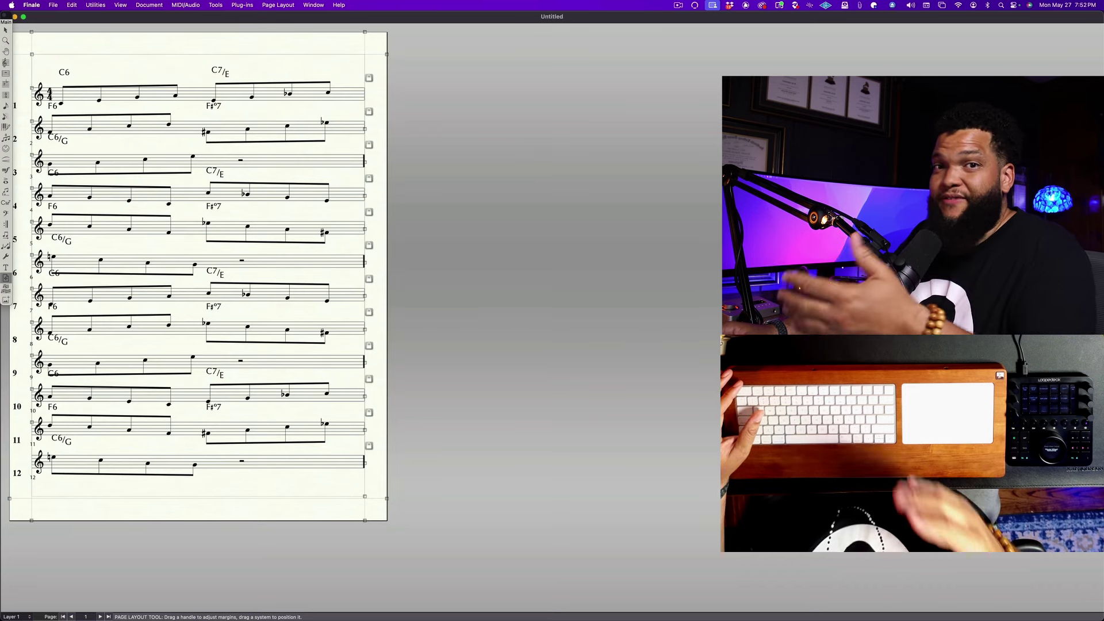
# - Redefine all pages of the current score to apply the custom page format
pyautogui.click(280, 5)
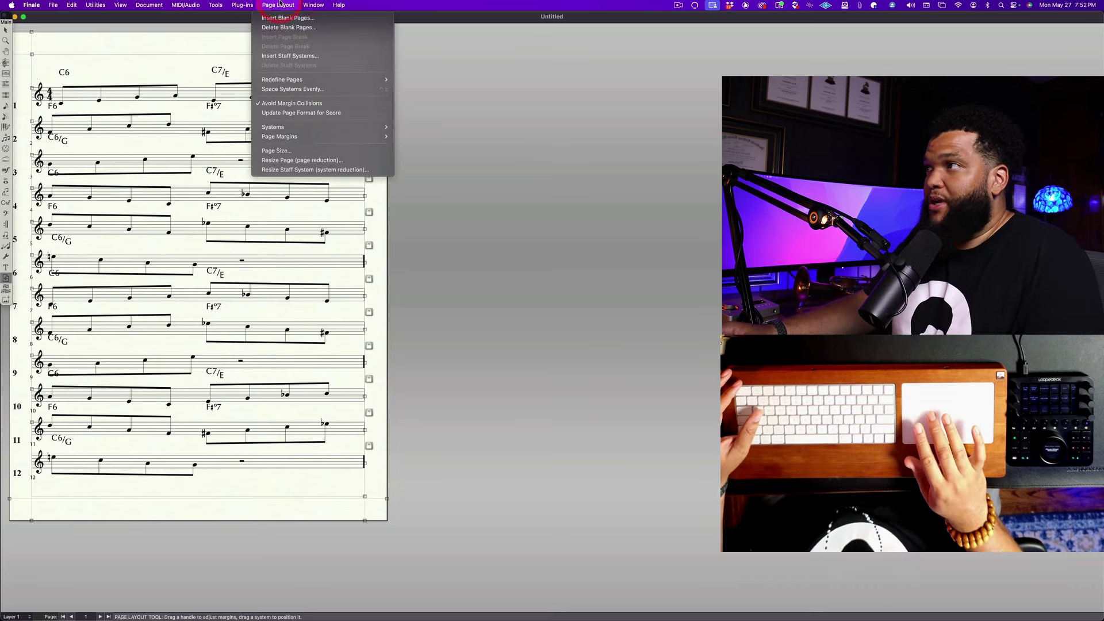
pyautogui.moveTo(316, 80)
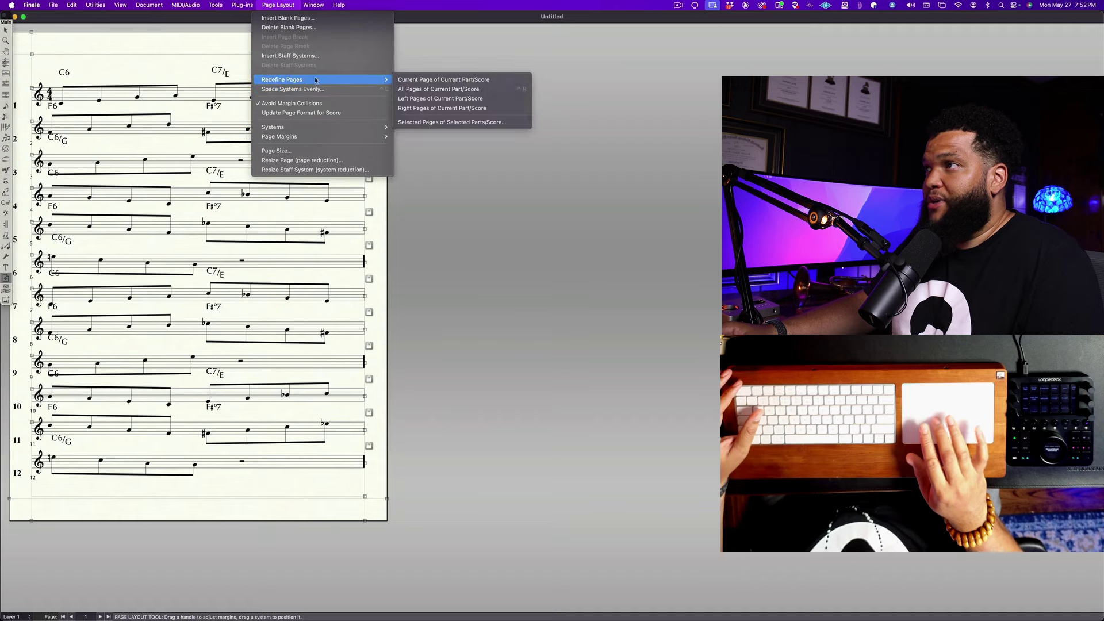
pyautogui.click(451, 88)
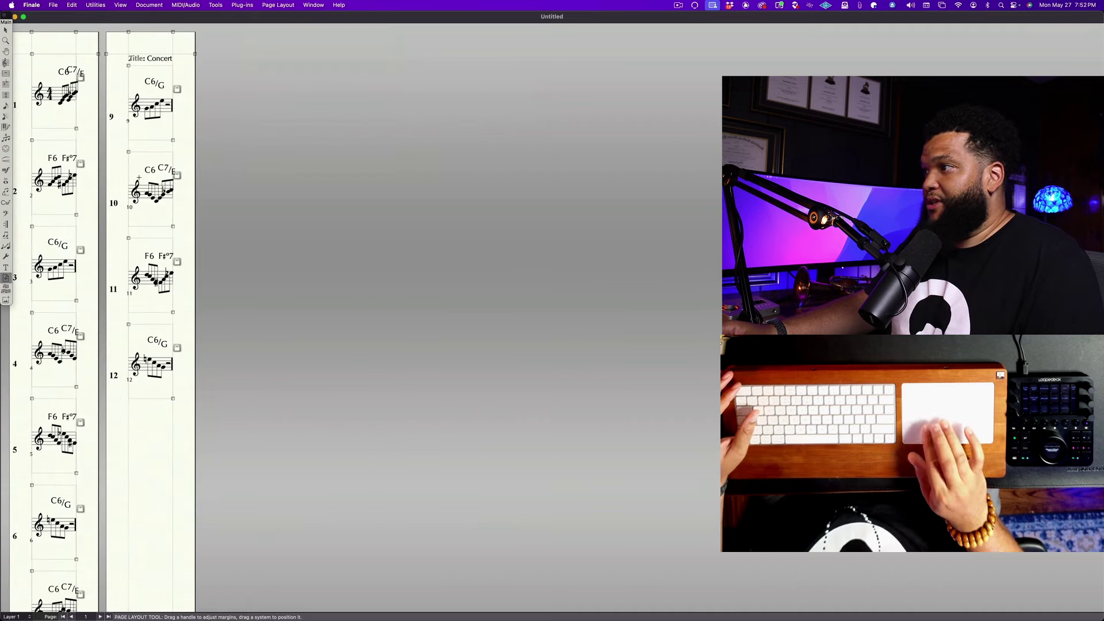
pyautogui.scroll(3, 139, 177)
pyautogui.scroll(2, 139, 177)
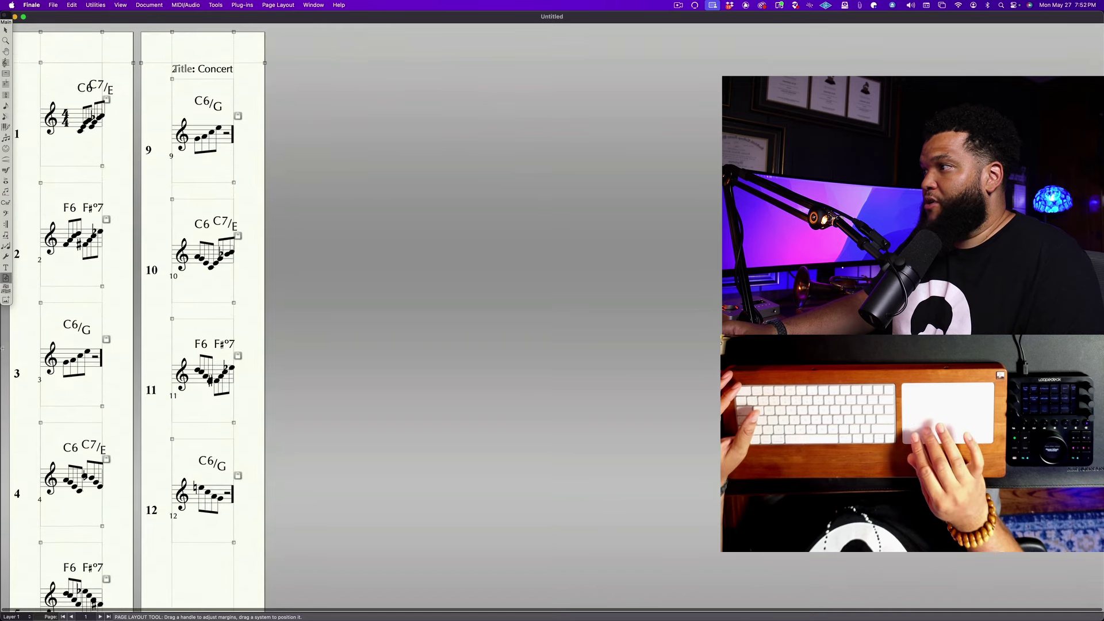
pyautogui.moveTo(1, 346); pyautogui.dragTo(23, 346)
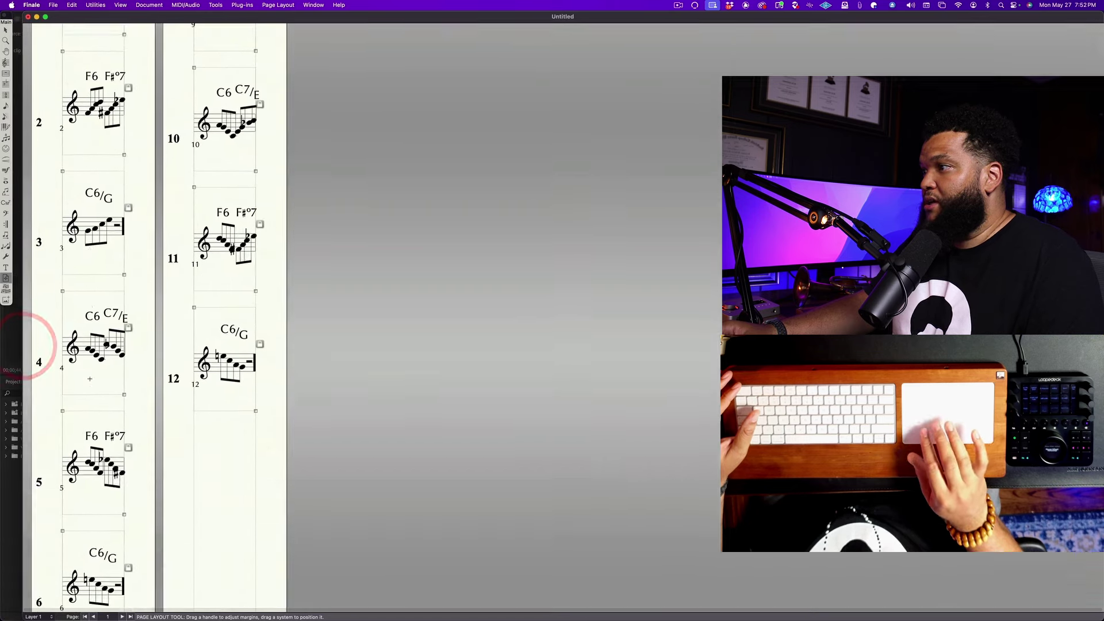
# - Space the systems evenly from page 1 onward, placing 12 systems on each page
pyautogui.scroll(-8, 86, 346)
pyautogui.scroll(5, 159, 316)
pyautogui.press('super+shift+e')
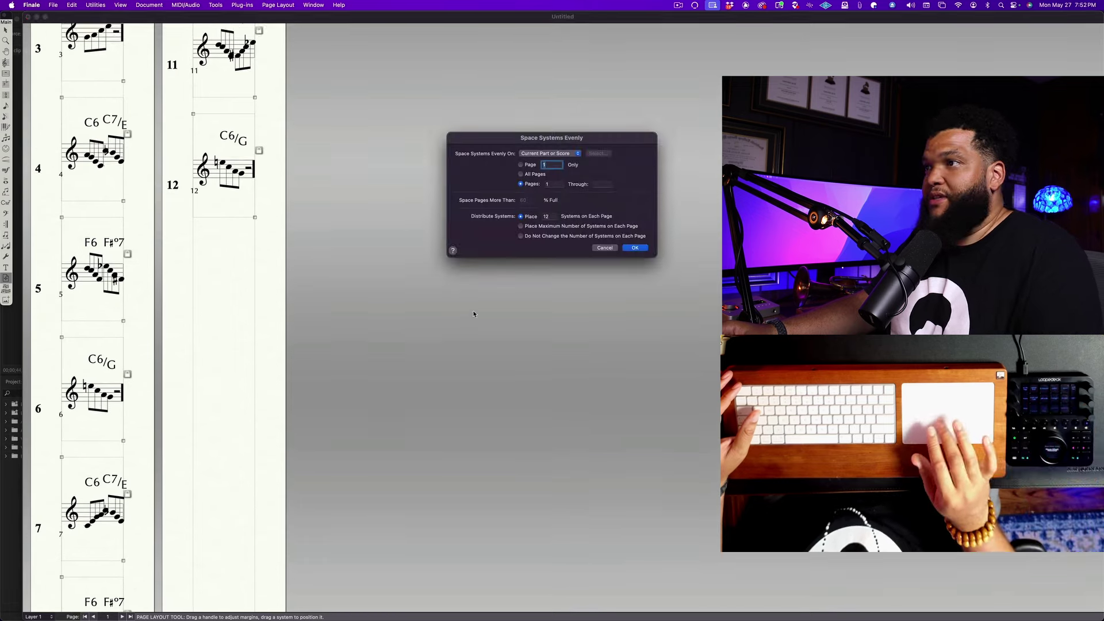
pyautogui.press('Return')
pyautogui.scroll(5, 220, 328)
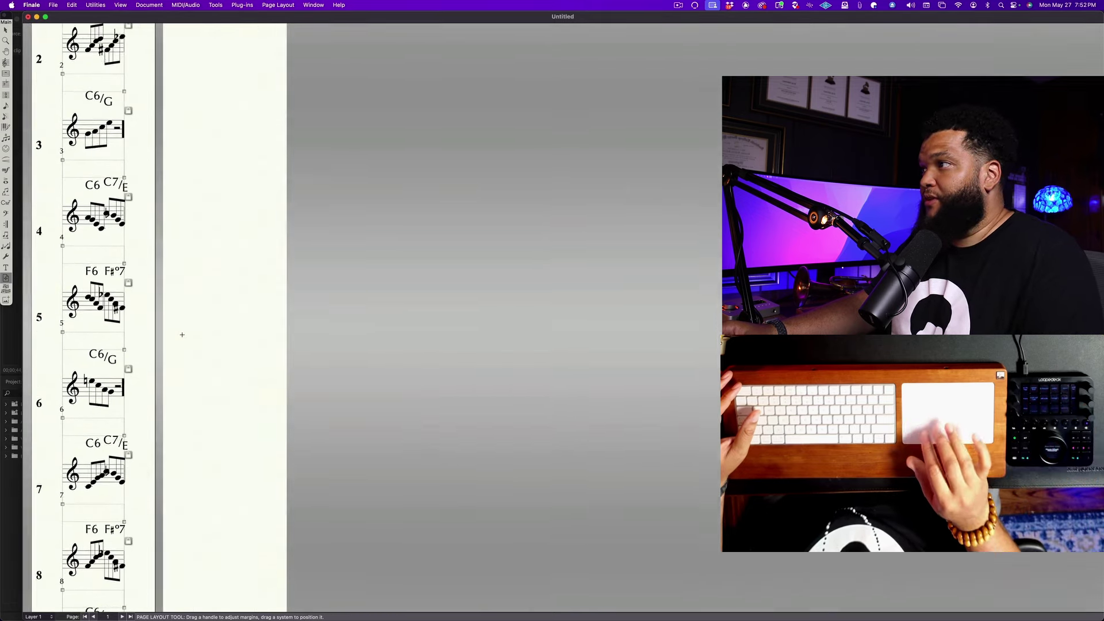
pyautogui.scroll(-1, 96, 228)
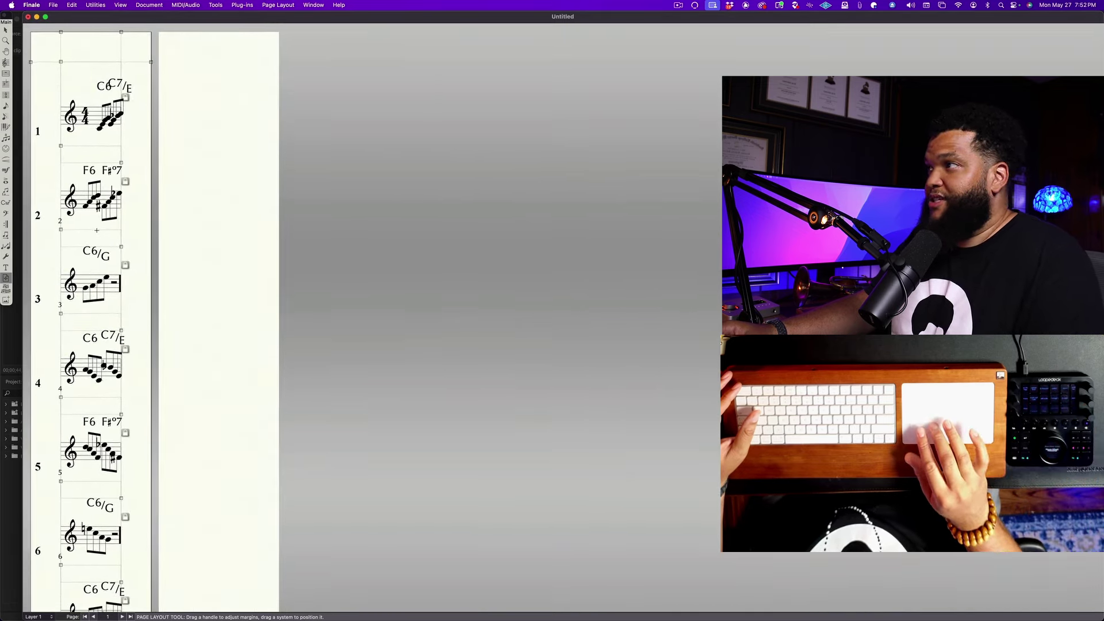
# - Set the score's page width to 4 inches and redefine all its pages with the new format
pyautogui.click(150, 5)
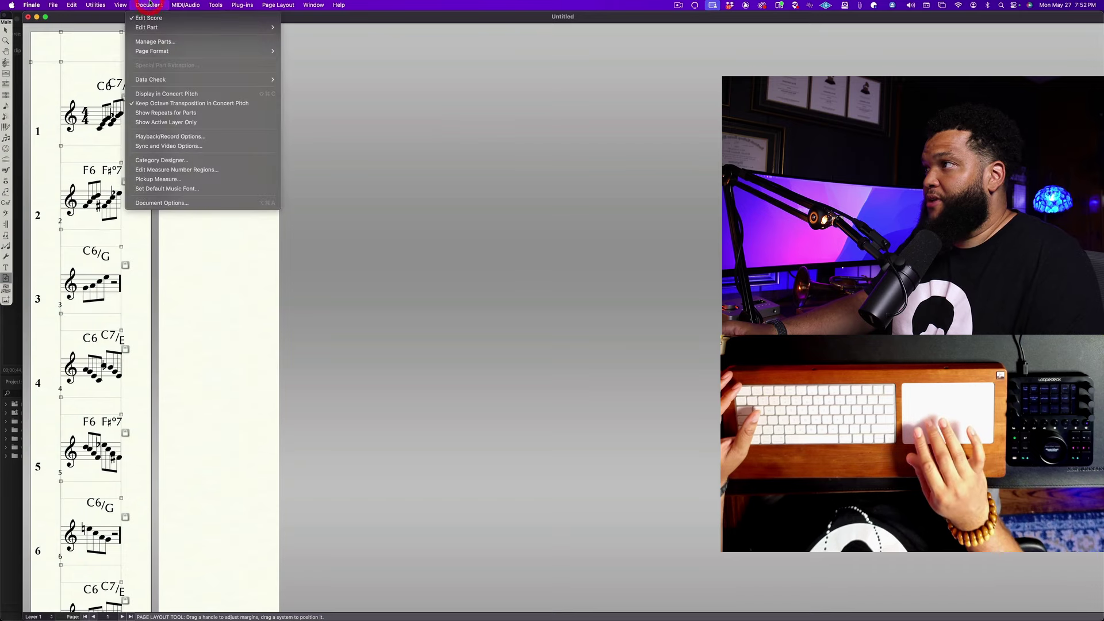
pyautogui.click(302, 49)
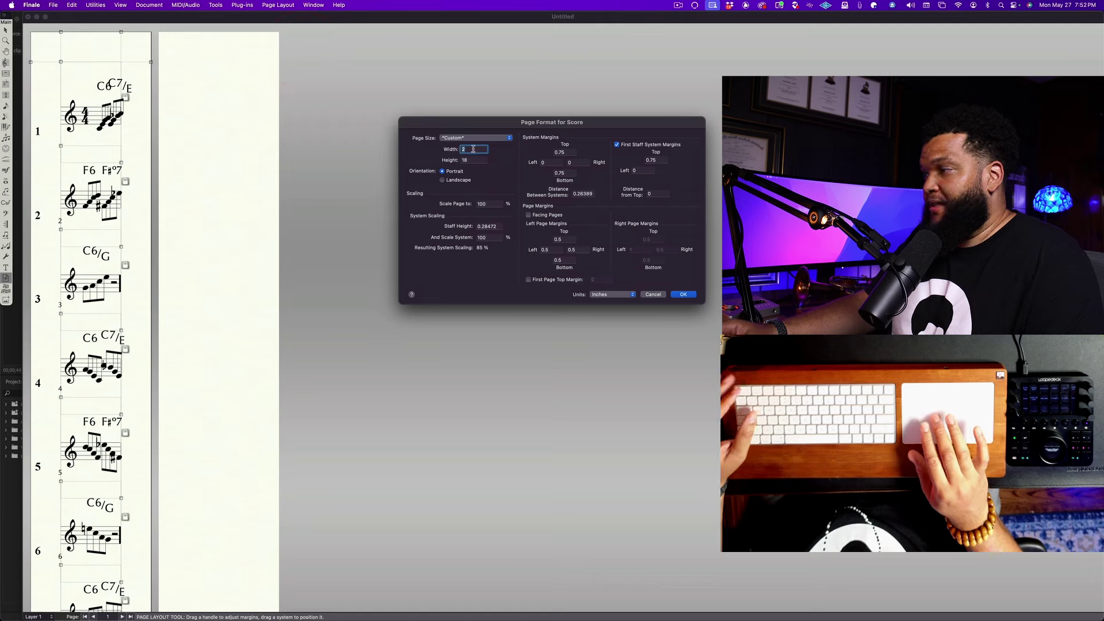
pyautogui.write('4')
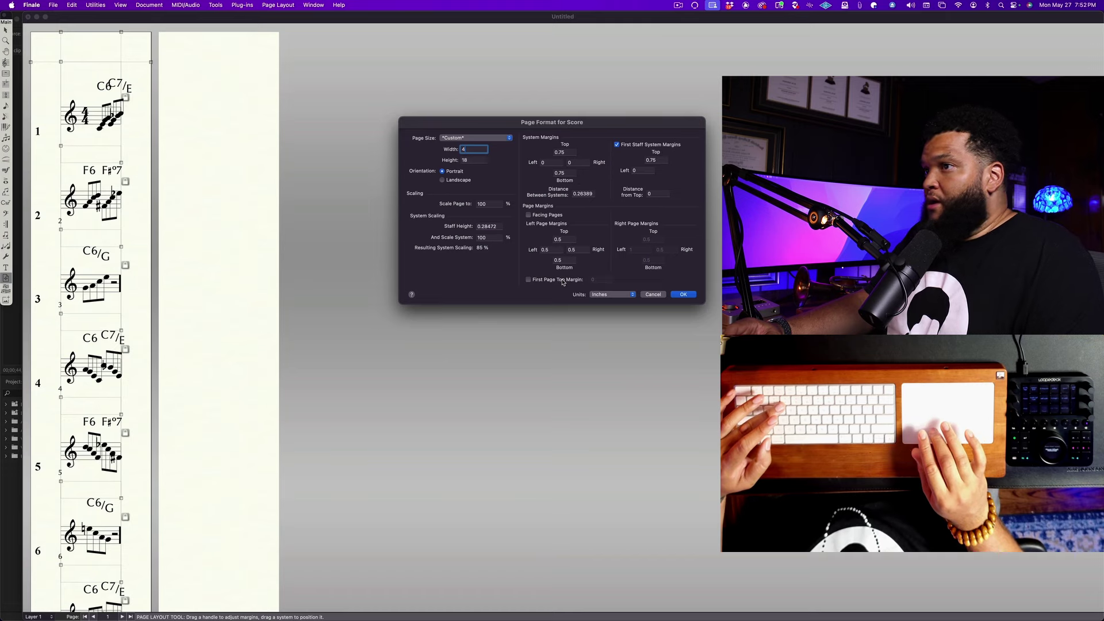
pyautogui.click(681, 295)
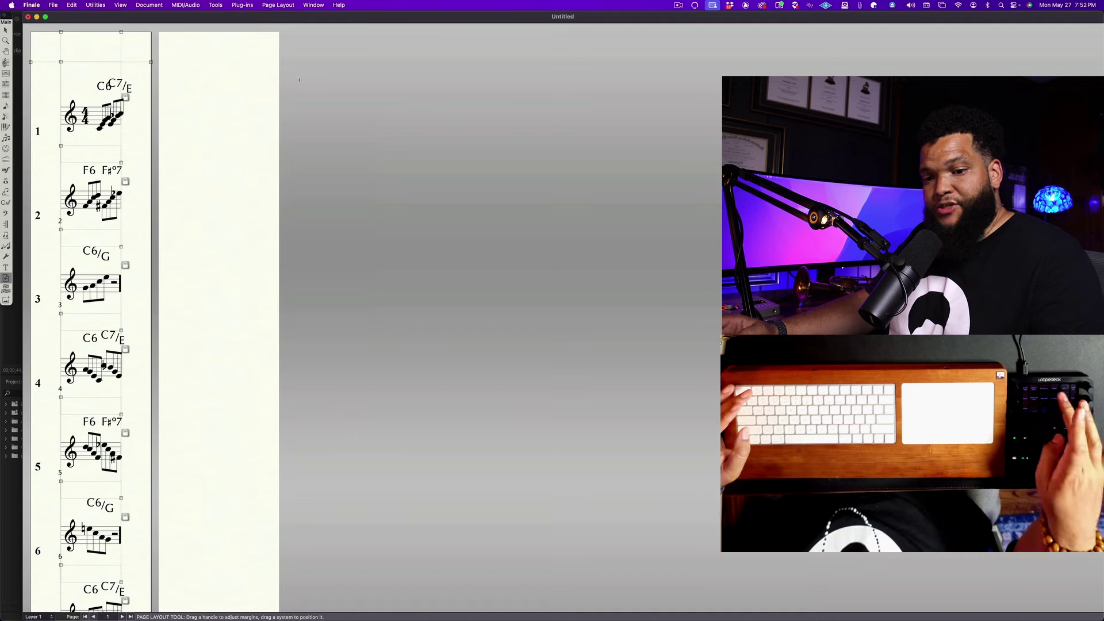
pyautogui.press('super+m')
pyautogui.press('Return')
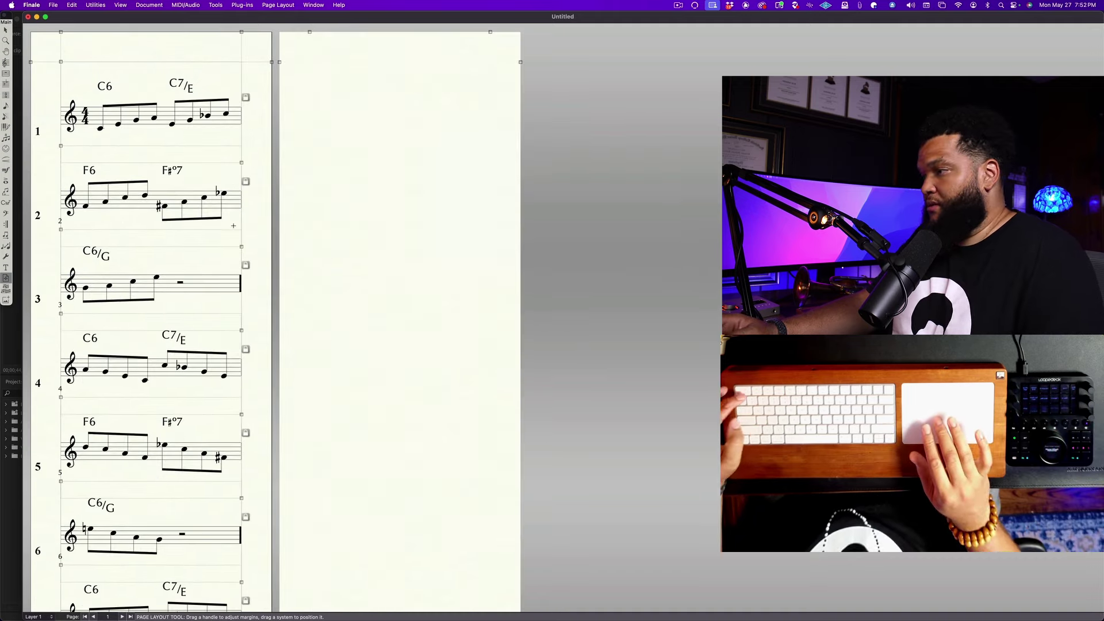
# - Update the layout from measure 12 to remove the blank second page
pyautogui.press('Escape')
pyautogui.scroll(-10, 221, 352)
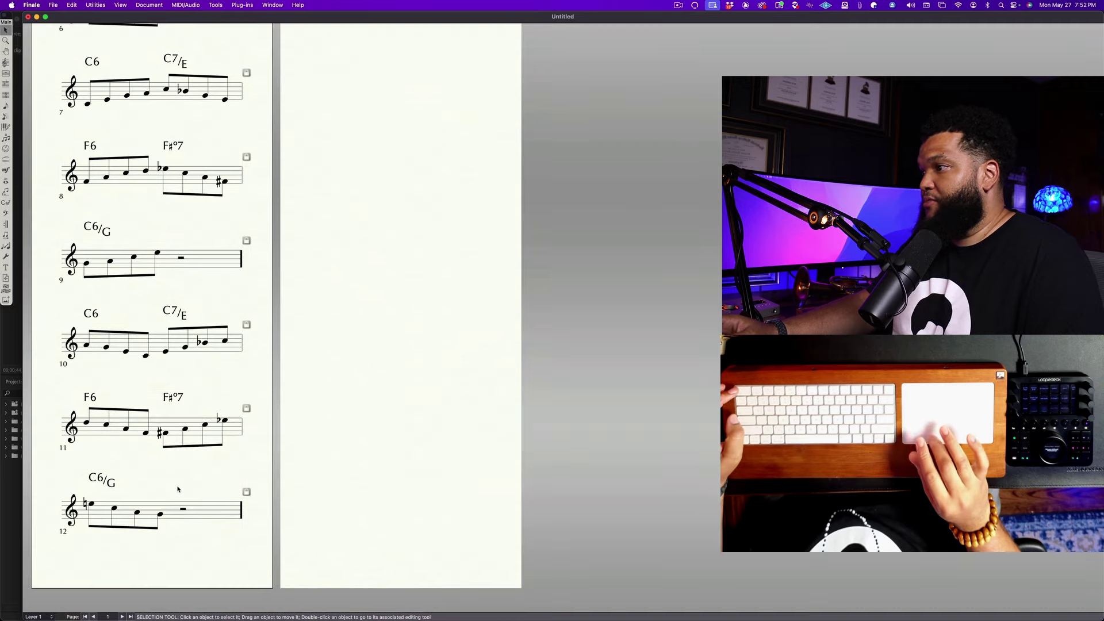
pyautogui.click(178, 519)
pyautogui.press('super+u')
pyautogui.scroll(10, 177, 306)
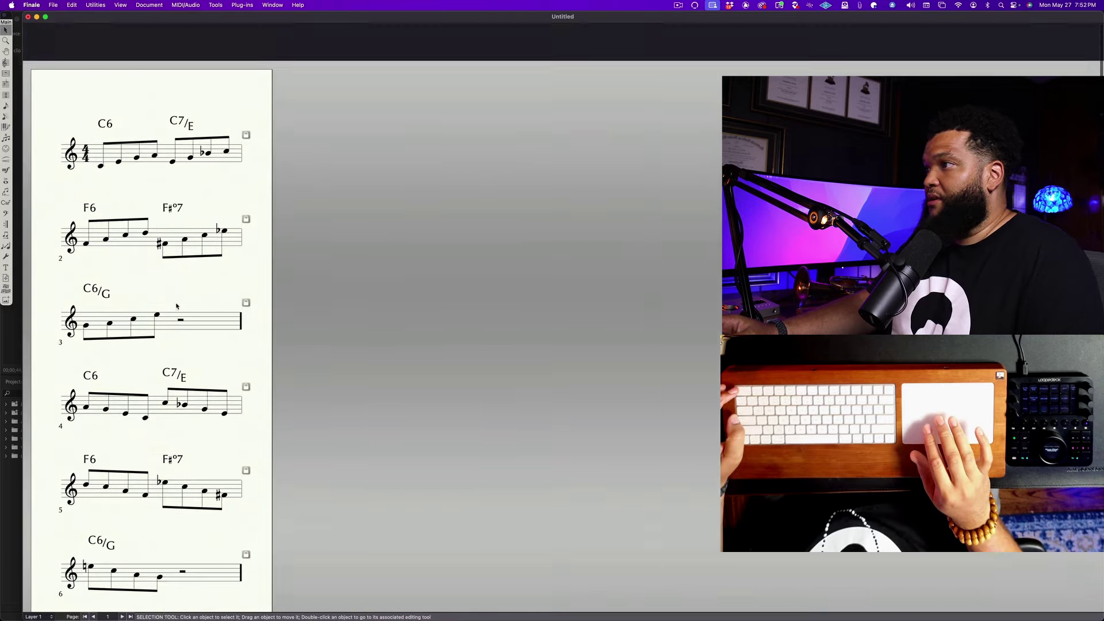
# - Delete the measure number region covering measures 1 through 999 so the score carries no measure numbers
pyautogui.scroll(-2, 106, 185)
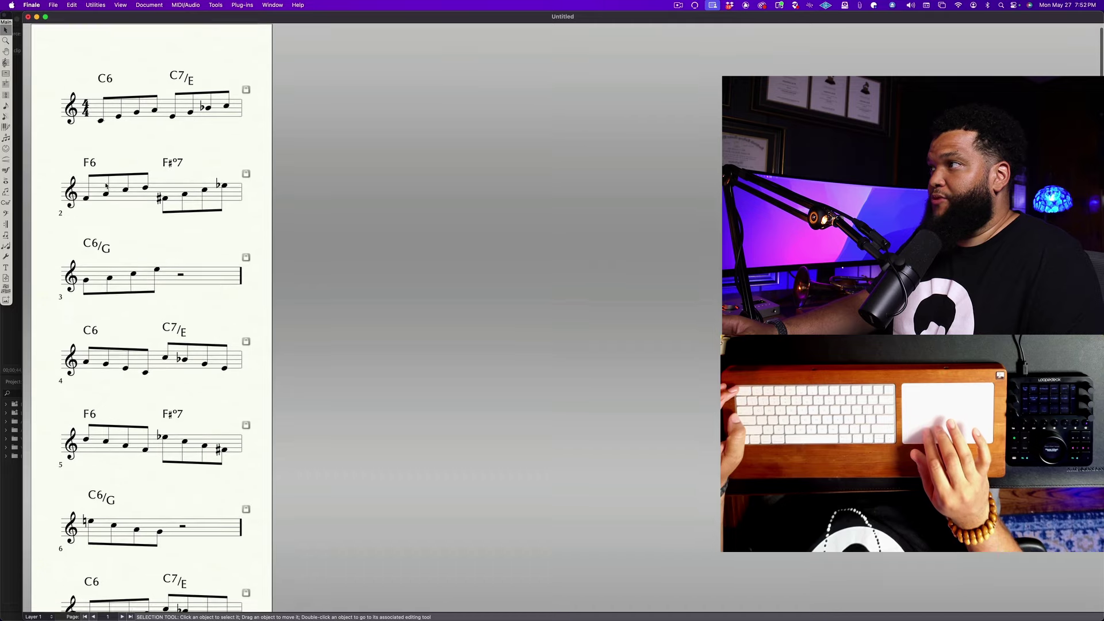
pyautogui.scroll(-2, 106, 185)
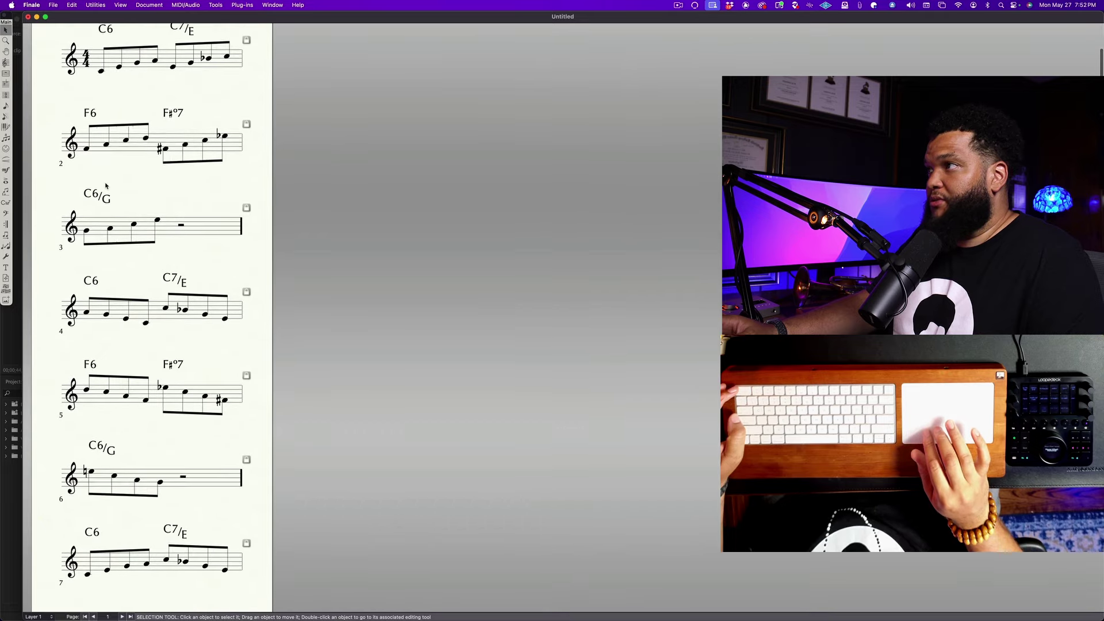
pyautogui.scroll(-3, 106, 185)
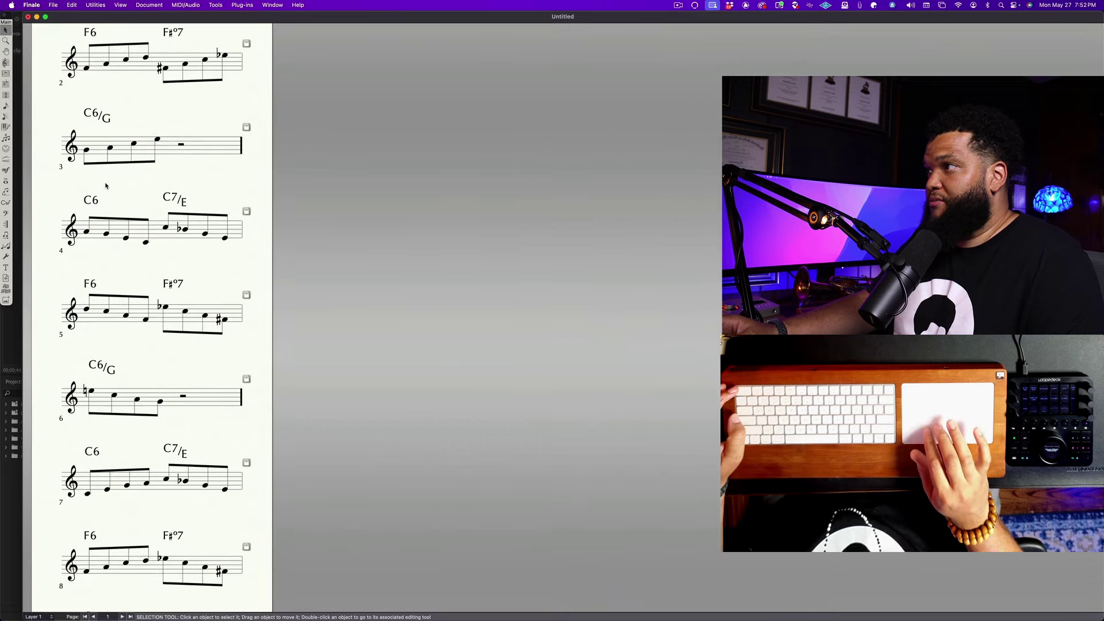
pyautogui.scroll(7, 106, 185)
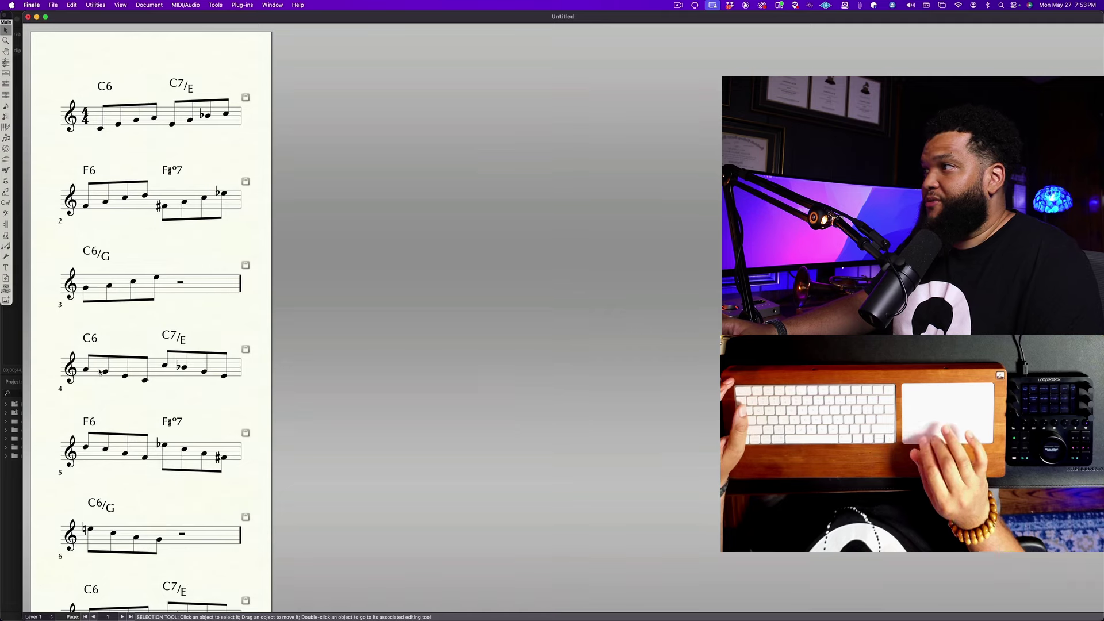
pyautogui.click(6, 74)
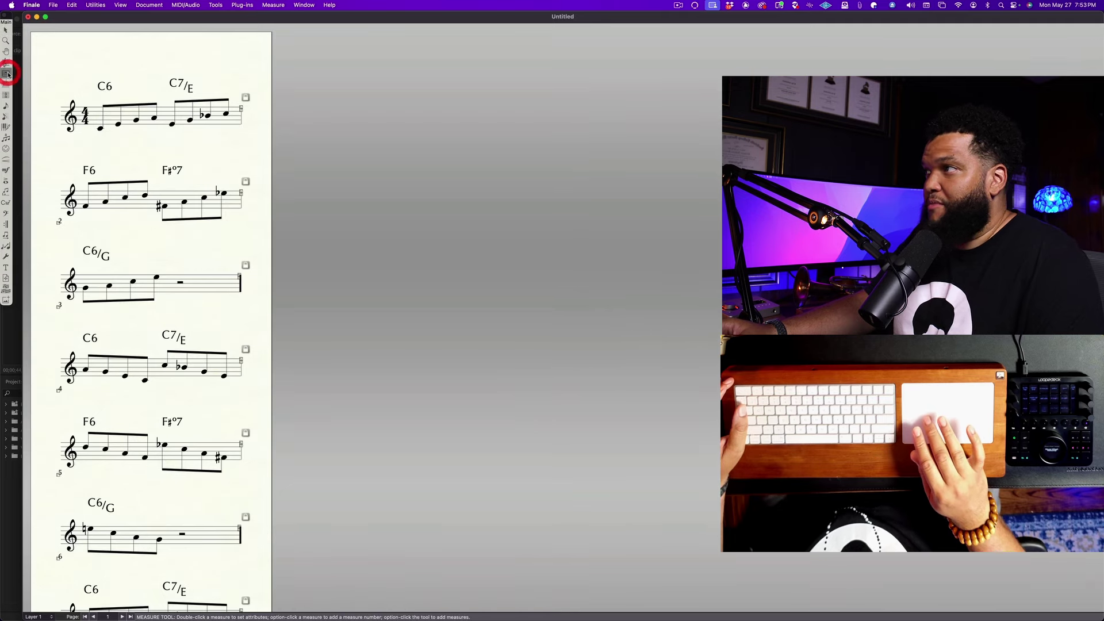
pyautogui.click(273, 4)
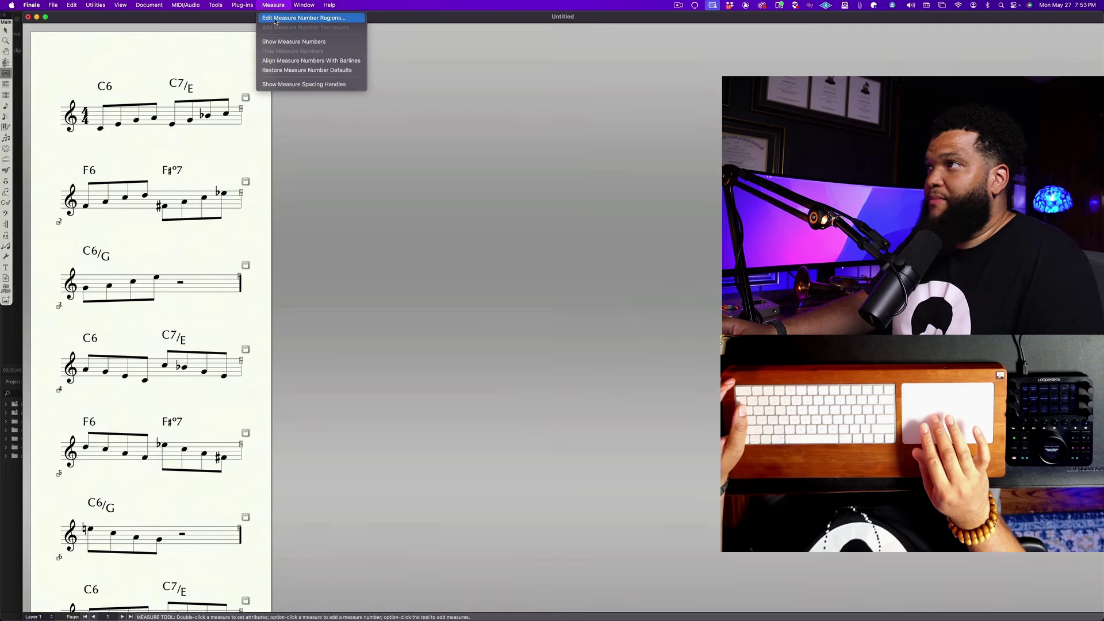
pyautogui.click(275, 19)
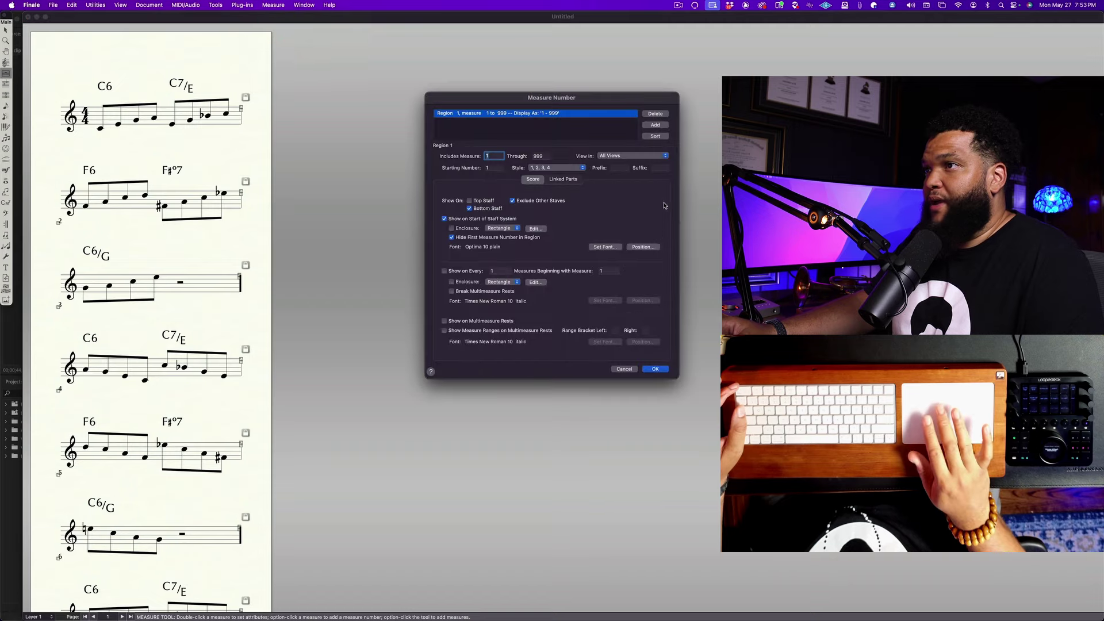
pyautogui.click(655, 113)
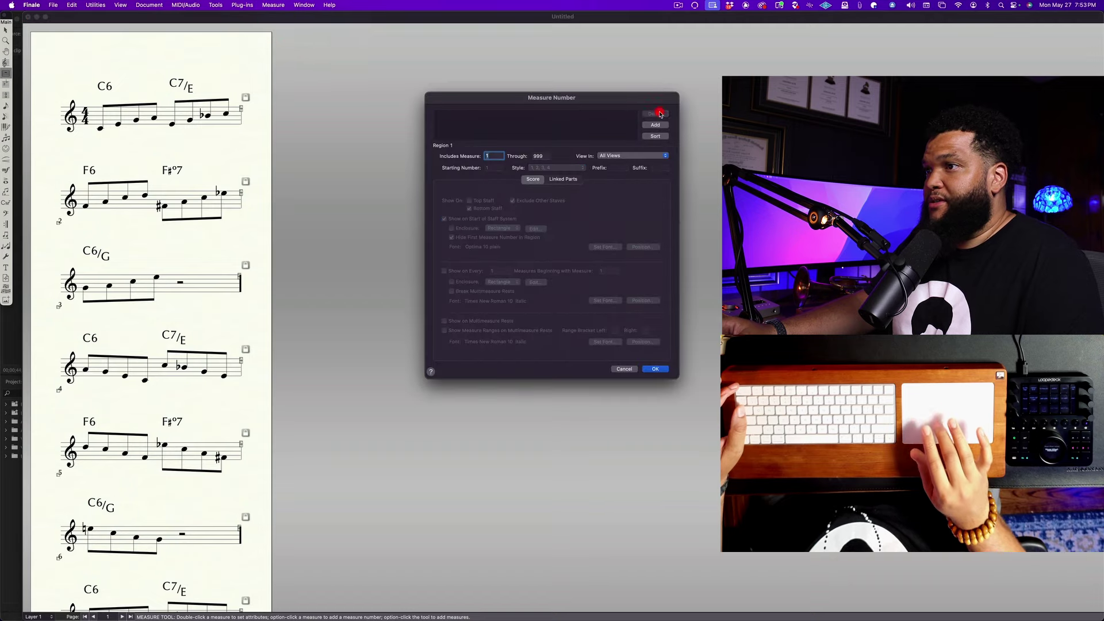
pyautogui.click(655, 369)
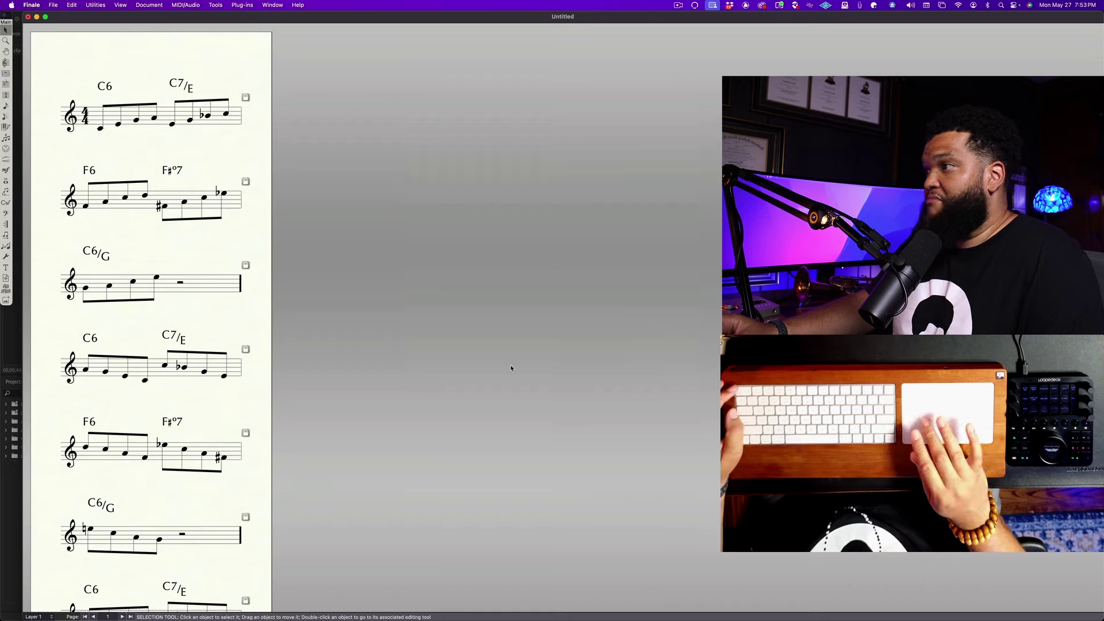
# - Change the key signature of the entire score from measure 1 onward to B♭ major
pyautogui.scroll(-5, 124, 245)
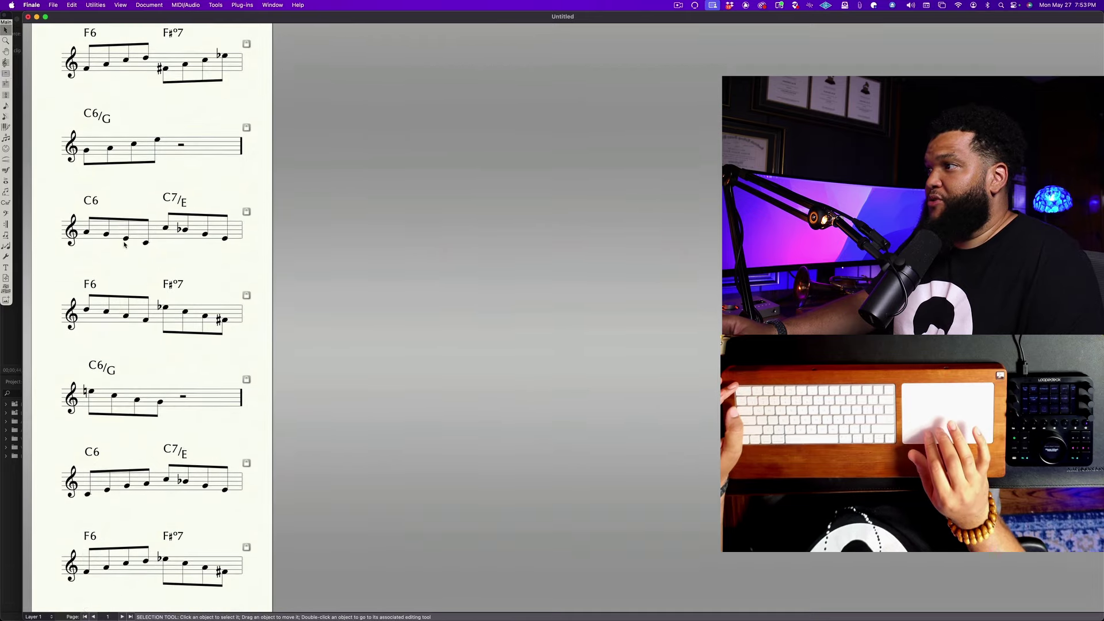
pyautogui.scroll(-5, 125, 245)
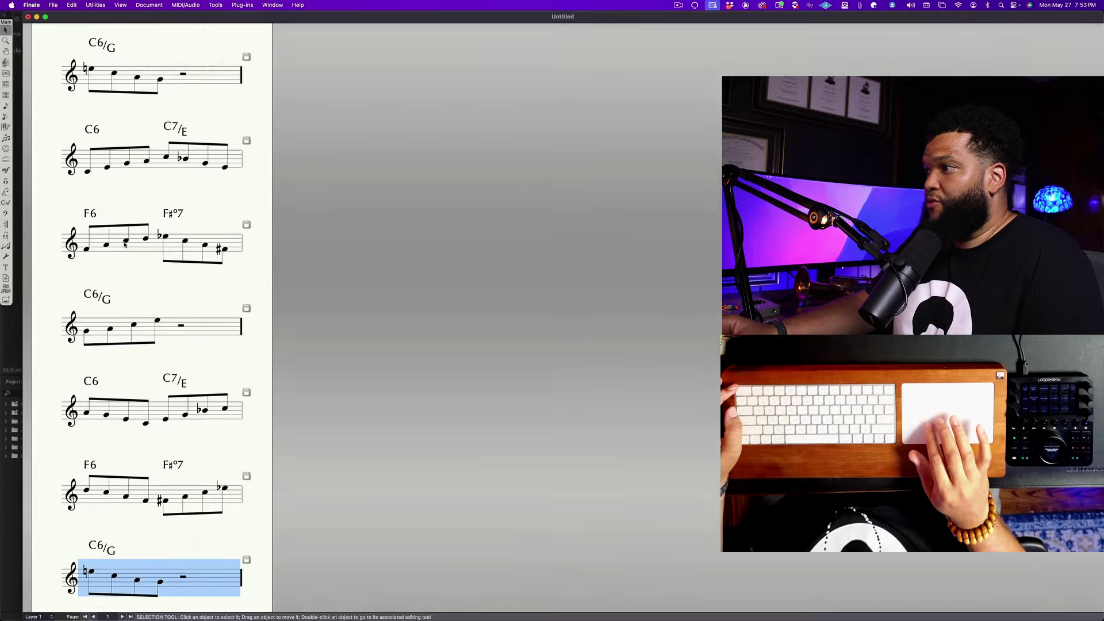
pyautogui.scroll(-2, 124, 244)
pyautogui.click(146, 472)
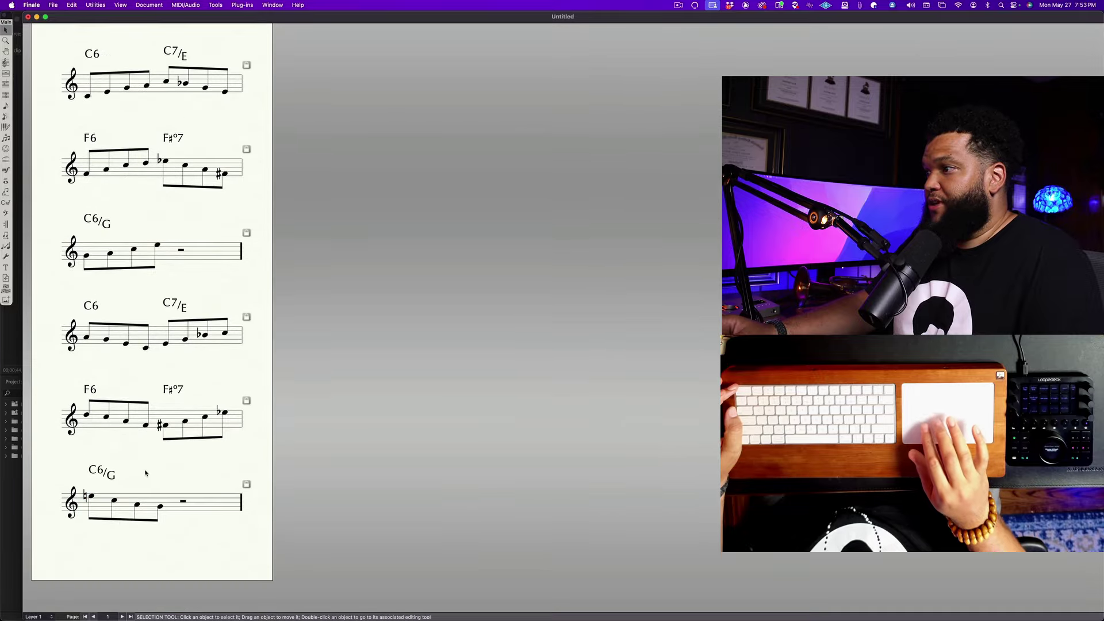
pyautogui.scroll(15, 95, 243)
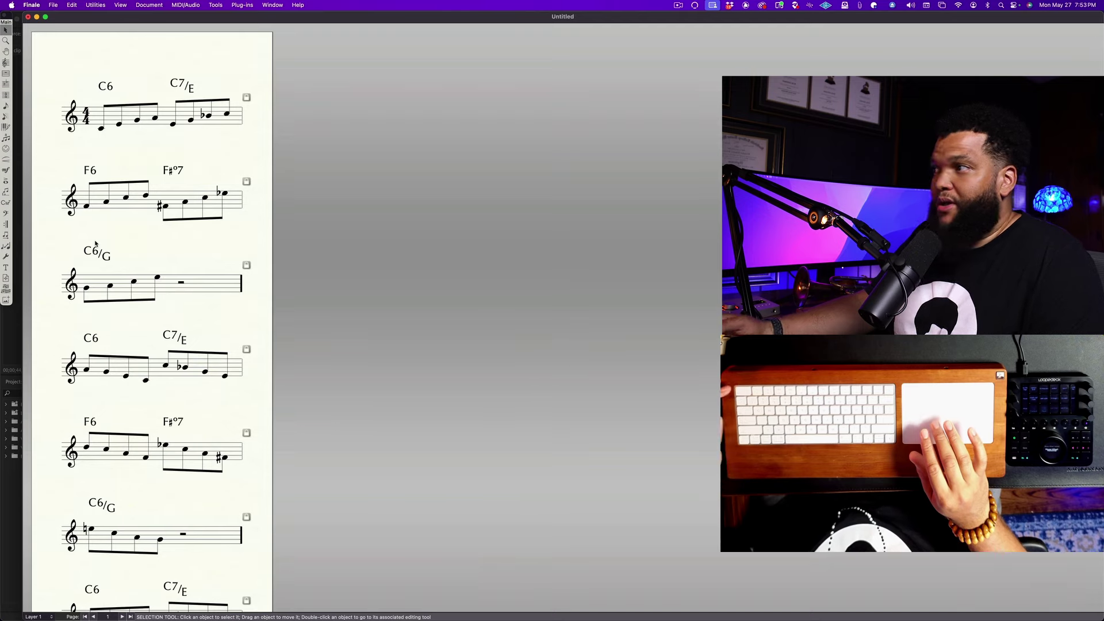
pyautogui.click(6, 84)
pyautogui.press('super+a')
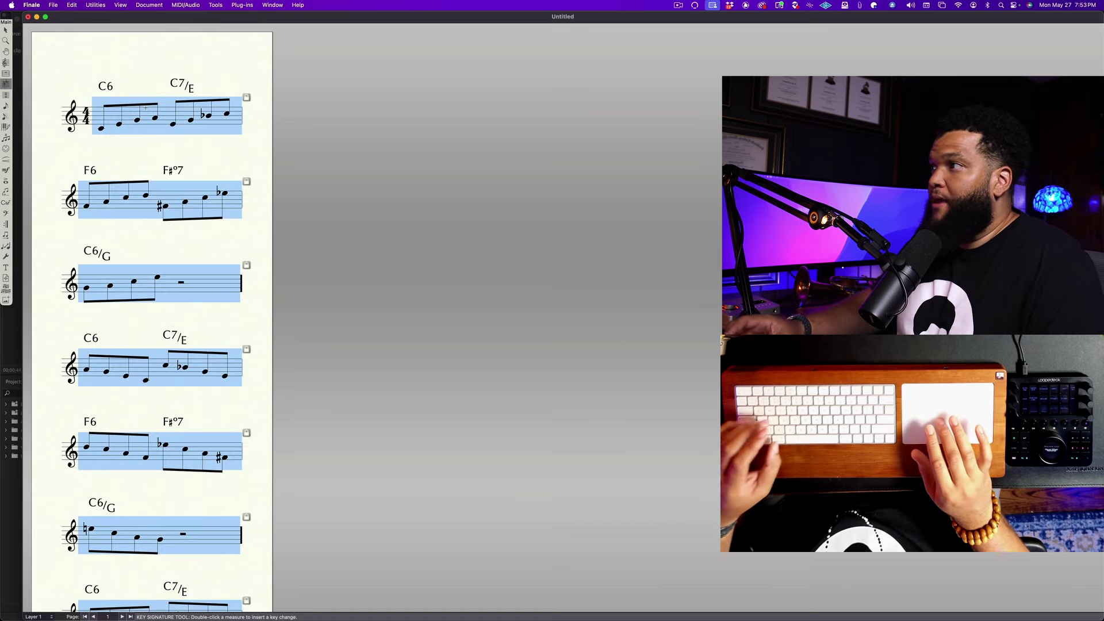
pyautogui.rightClick(130, 117)
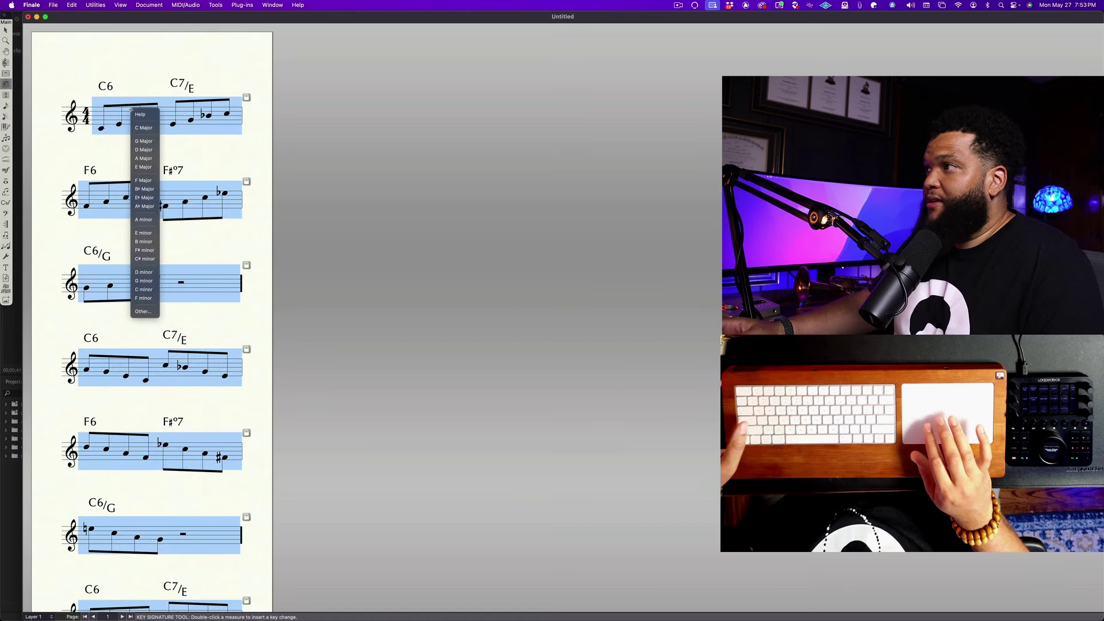
pyautogui.click(152, 190)
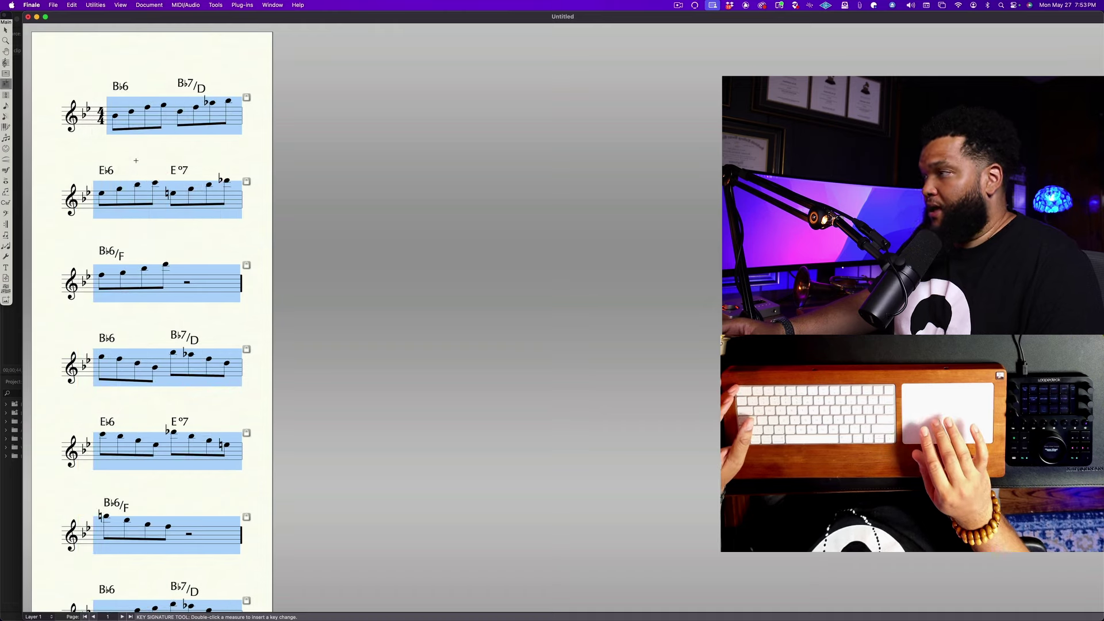
# - Transpose the notes of the whole exercise down one octave
pyautogui.press('Escape')
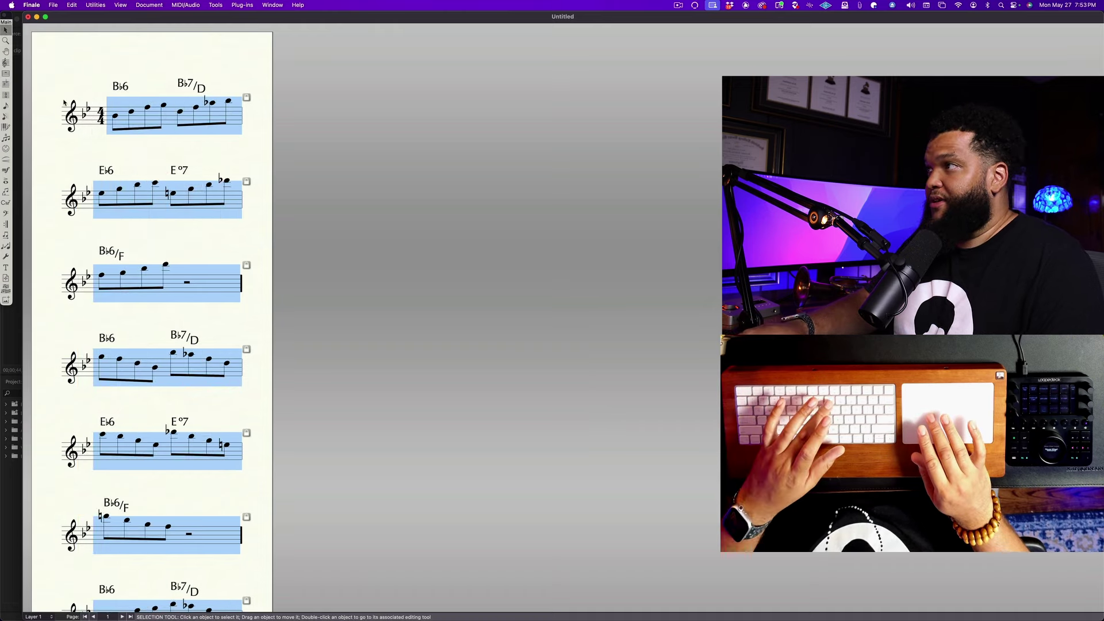
pyautogui.click(141, 238)
pyautogui.scroll(-3, 140, 239)
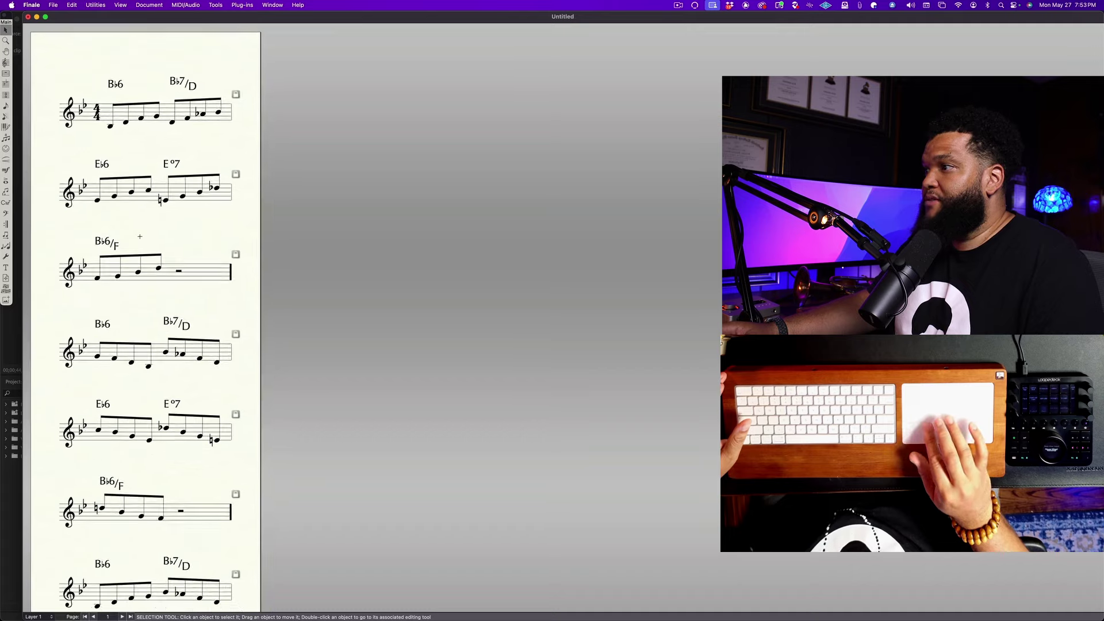
pyautogui.scroll(-10, 140, 238)
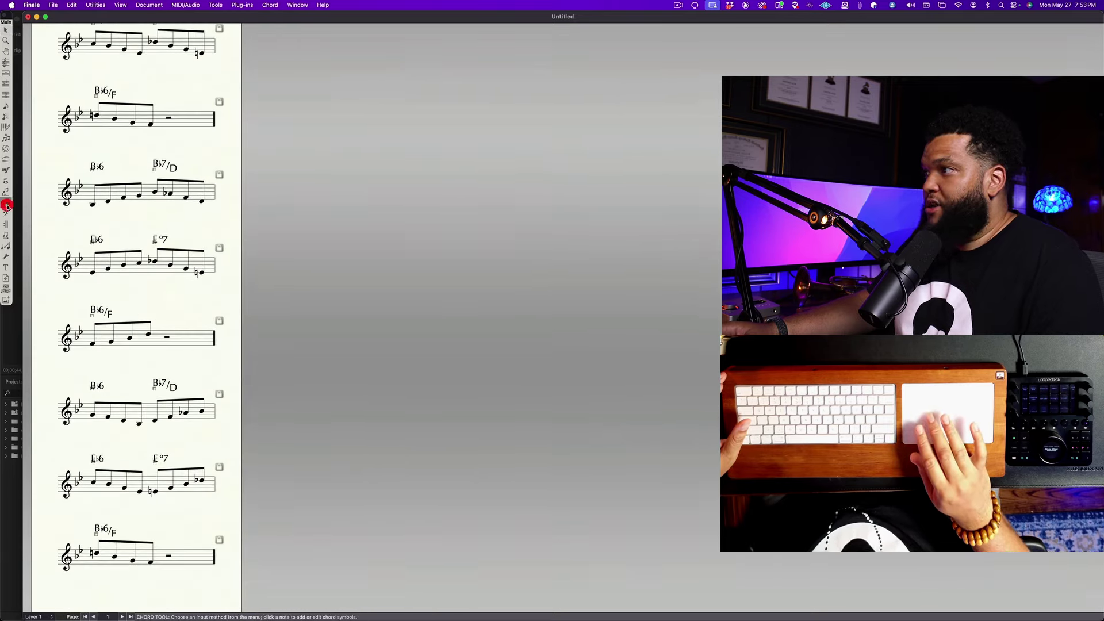
# - Try to nudge the first system's two chord symbols upward
pyautogui.scroll(10, 55, 209)
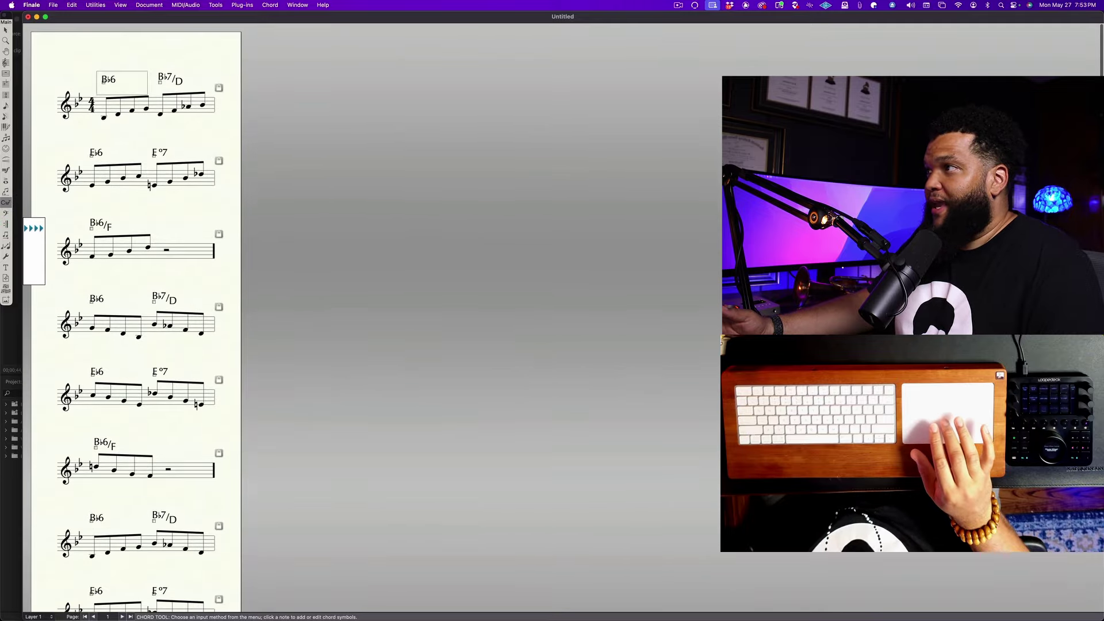
pyautogui.moveTo(172, 112); pyautogui.dragTo(171, 113)
pyautogui.press('Up')
pyautogui.press('Up')
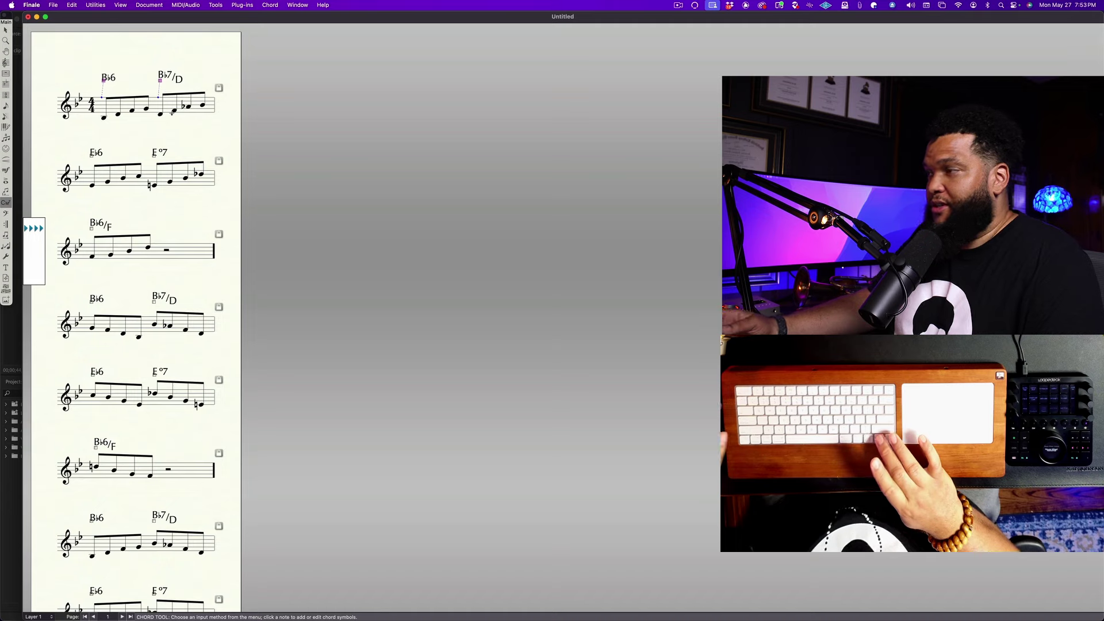
pyautogui.press('super+z')
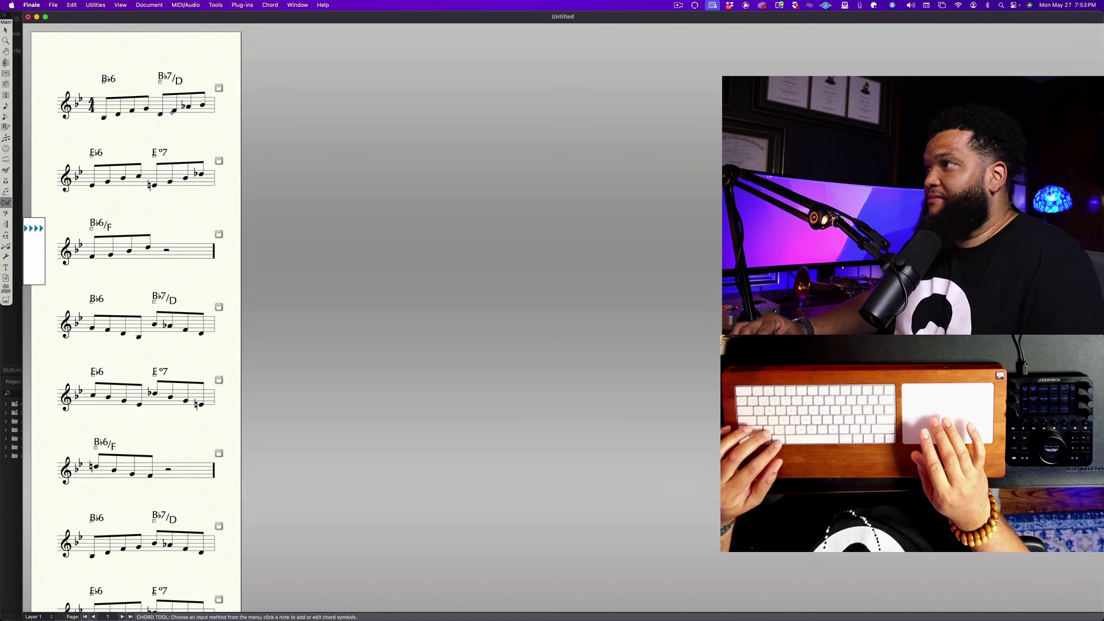
pyautogui.press('super+z')
# - Raise the chord symbol baseline for the entire piece so every chord sits slightly higher above its staff
pyautogui.press('8')
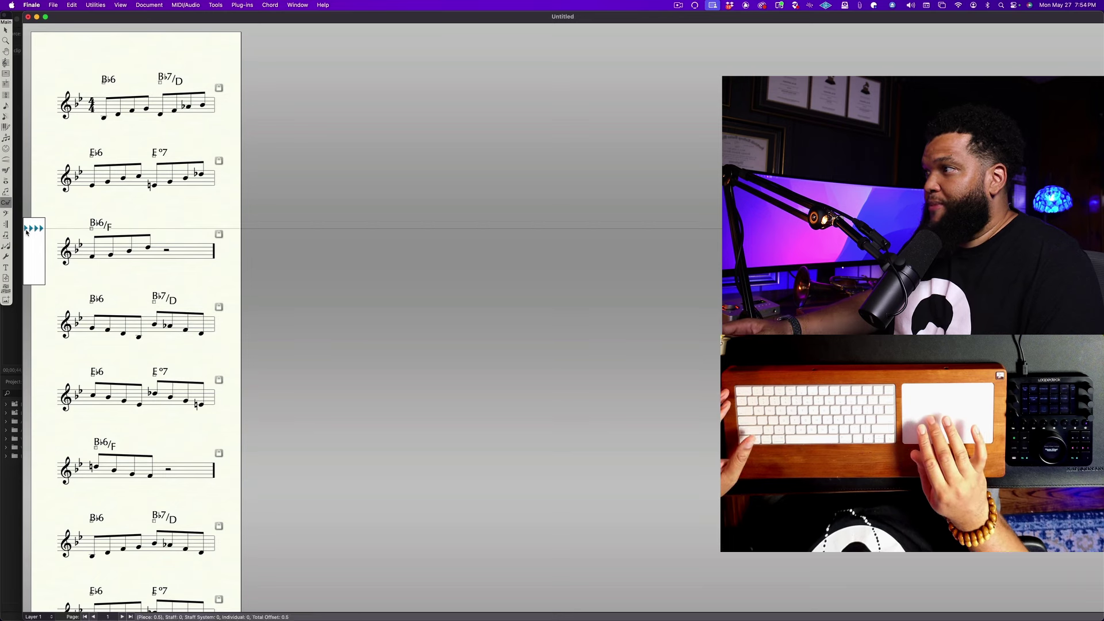
pyautogui.moveTo(26, 230); pyautogui.dragTo(26, 222)
pyautogui.press('Escape')
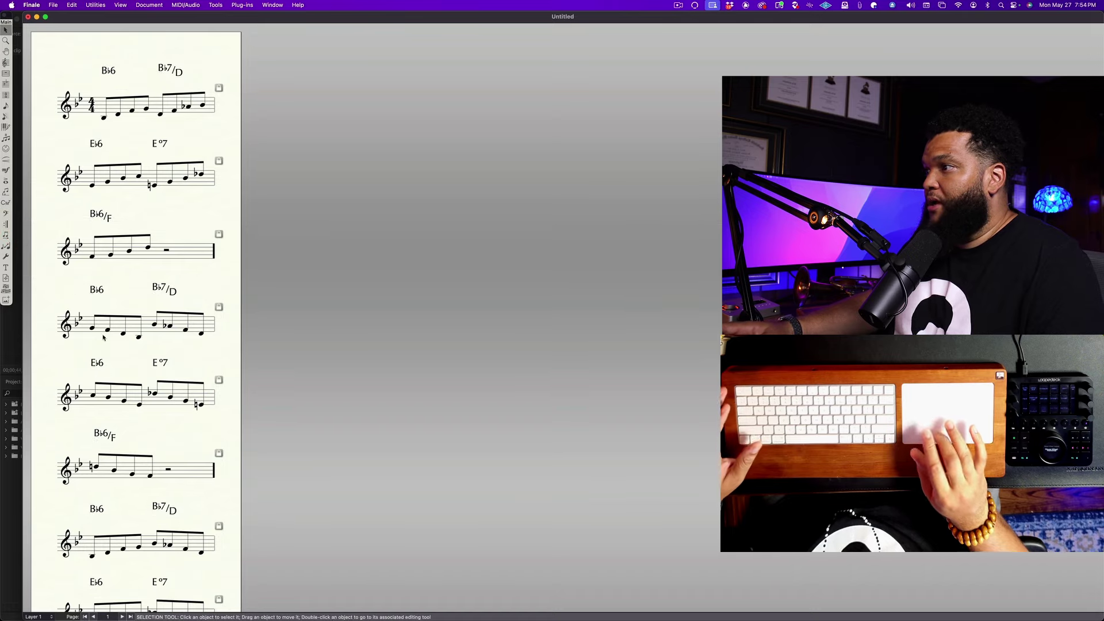
pyautogui.scroll(-10, 131, 459)
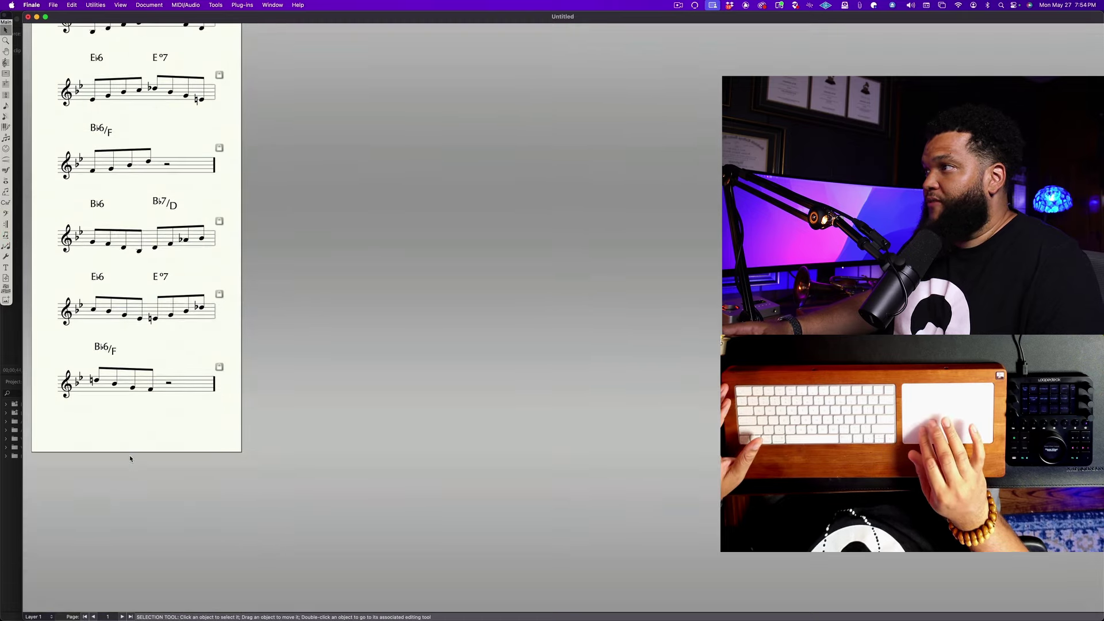
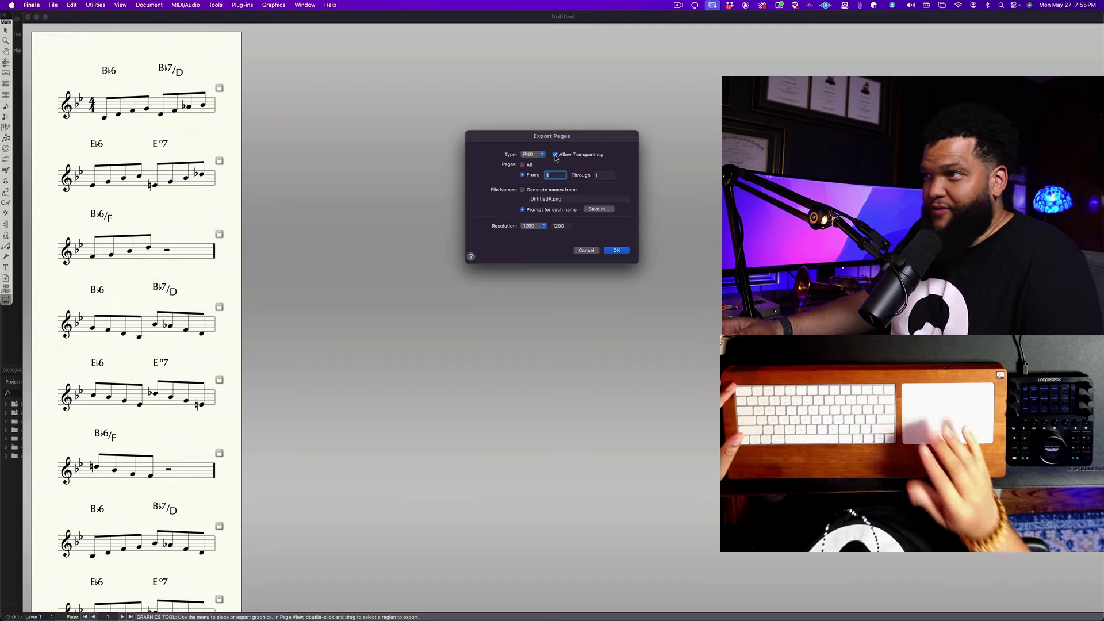
# - Export page 1 as a transparent PNG at 1200 resolution, named PLAY 2, into OFFICE/5.27 ads/PLAY on the MILES drive
pyautogui.click(614, 252)
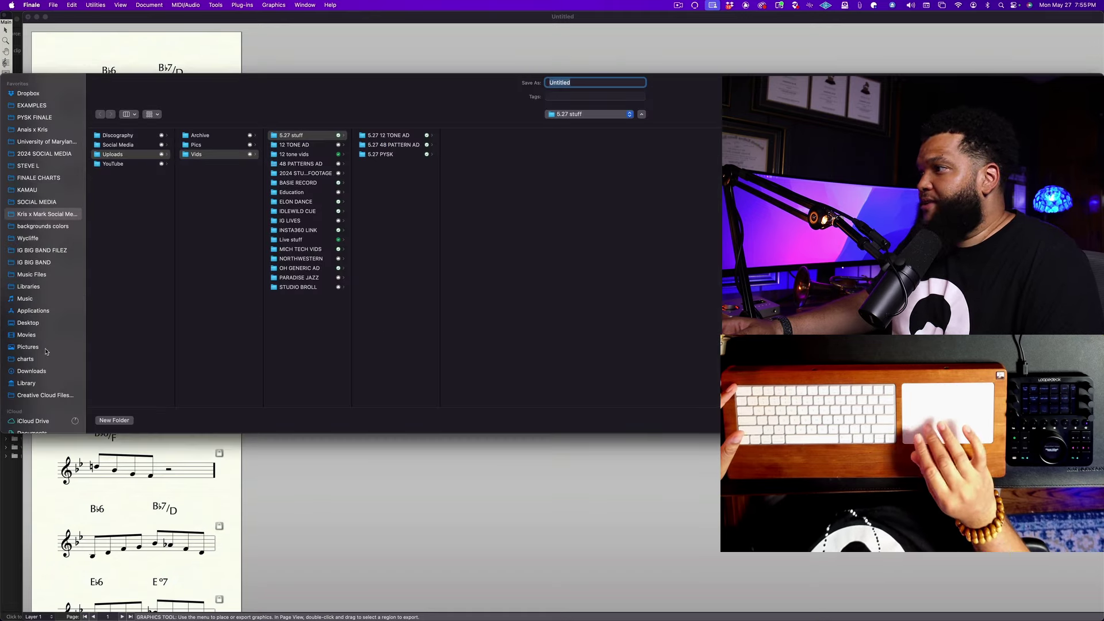
pyautogui.scroll(-6, 50, 350)
pyautogui.click(26, 322)
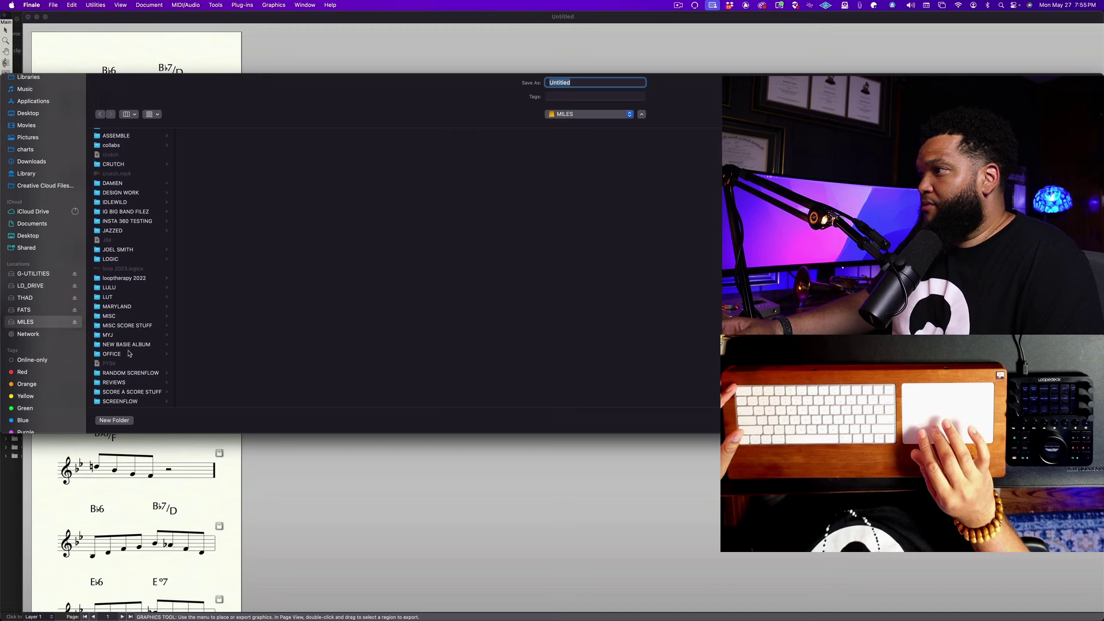
pyautogui.click(128, 354)
pyautogui.click(222, 136)
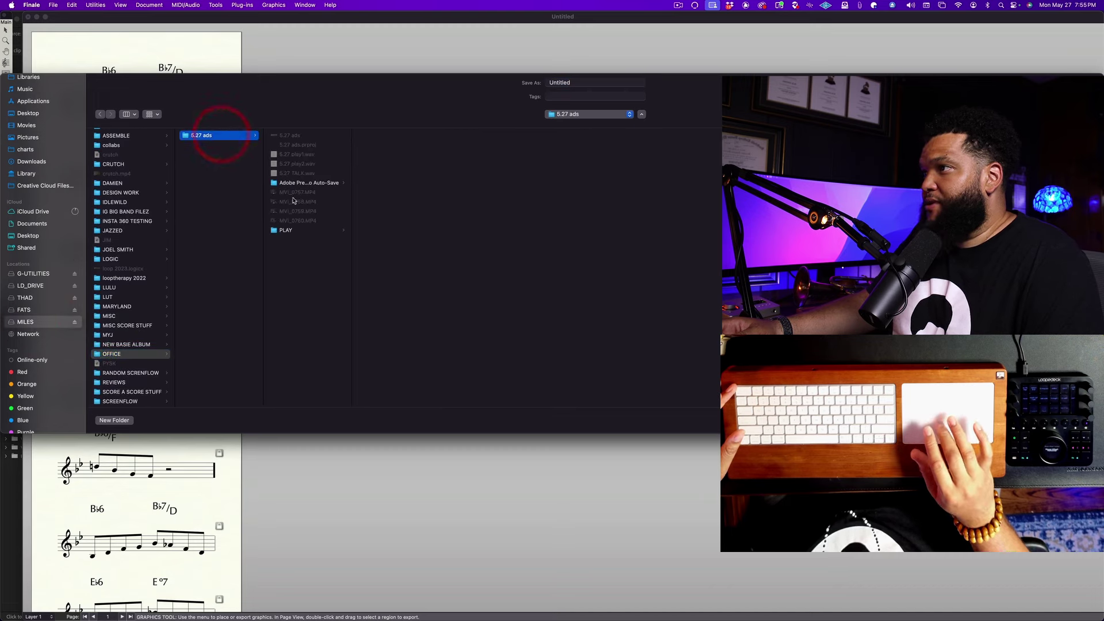
pyautogui.click(309, 277)
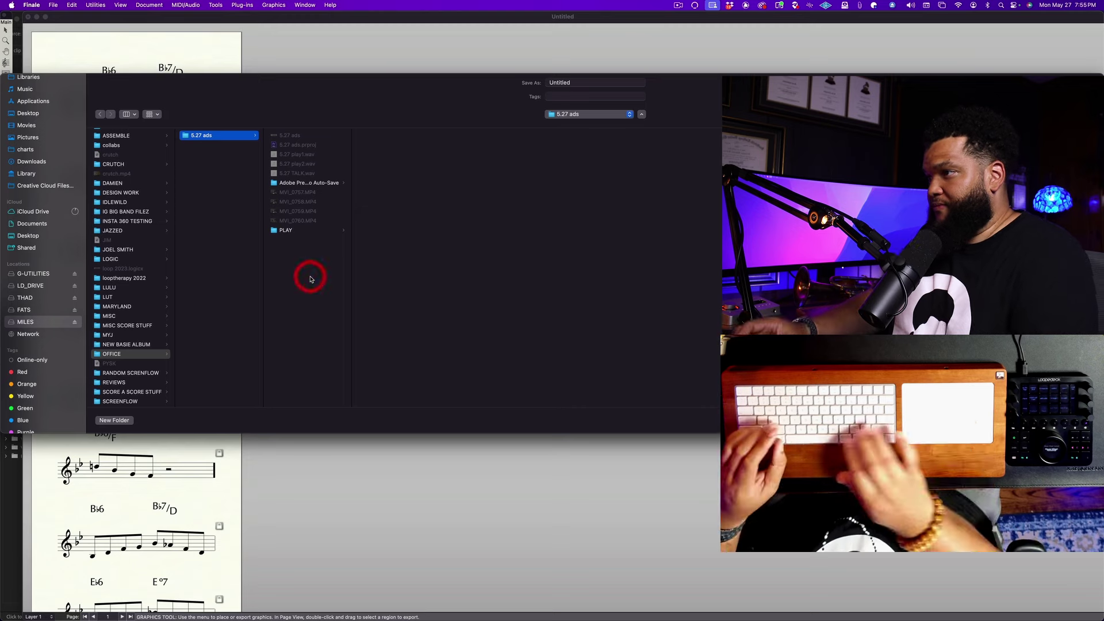
pyautogui.click(298, 231)
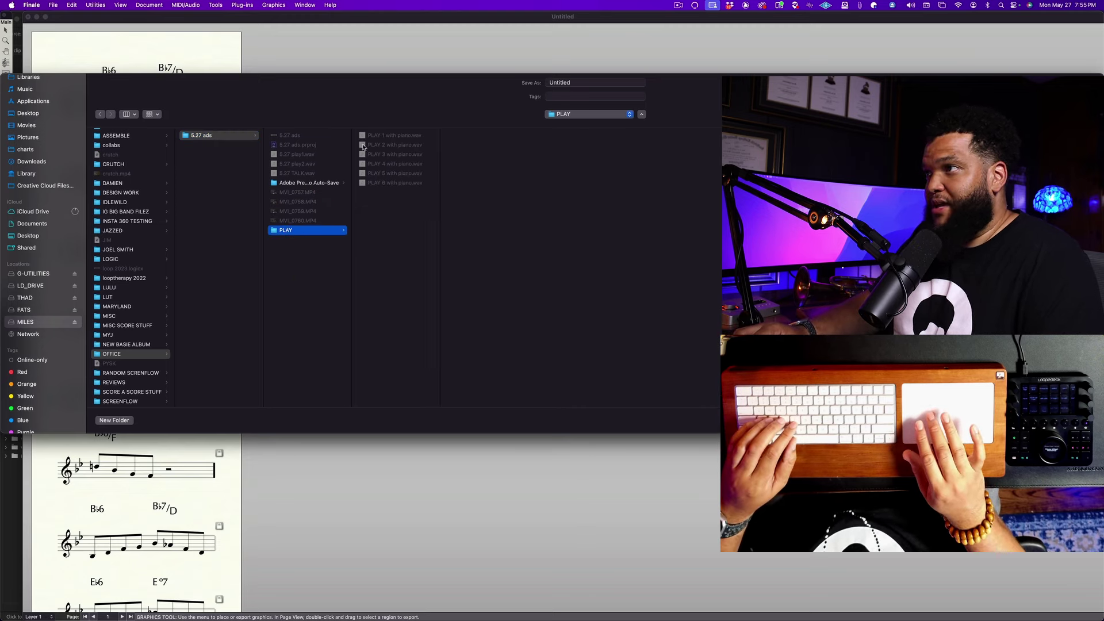
pyautogui.moveTo(568, 82); pyautogui.dragTo(663, 82)
pyautogui.press('BackSpace')
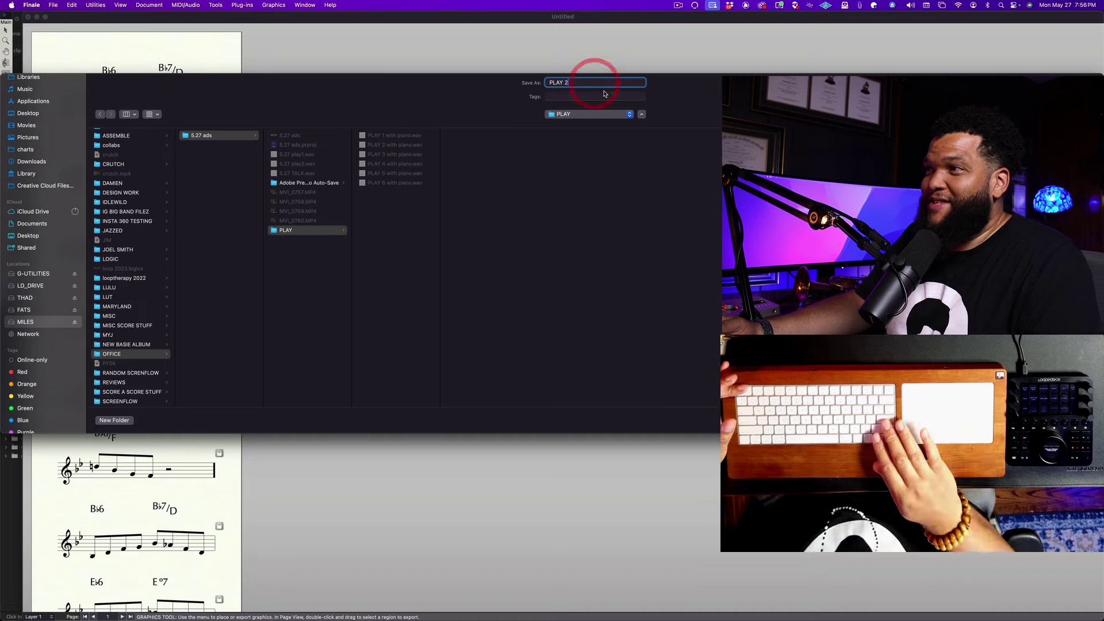
pyautogui.press('Return')
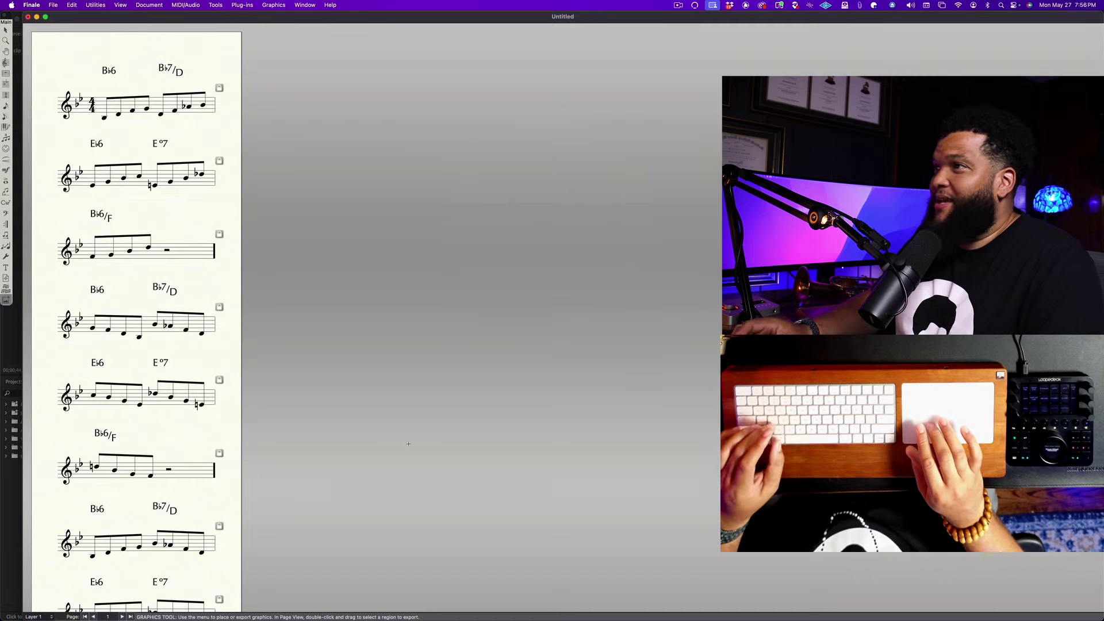
# - Save the score document as PLAY 2 in the PLAY folder alongside the exported image
pyautogui.press('super+s')
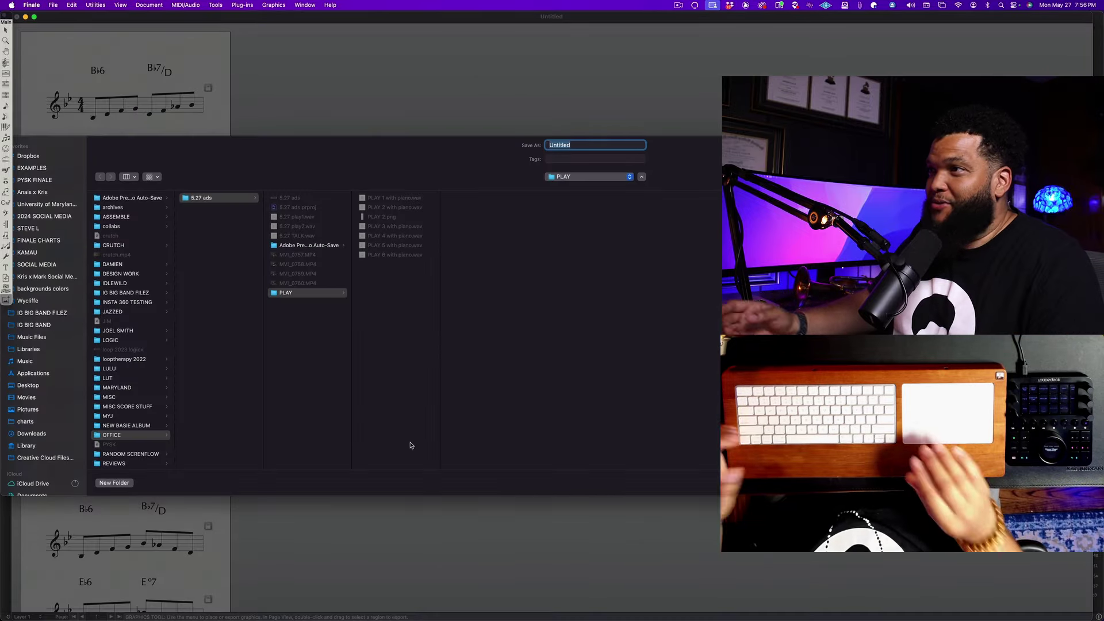
pyautogui.write('PLAY')
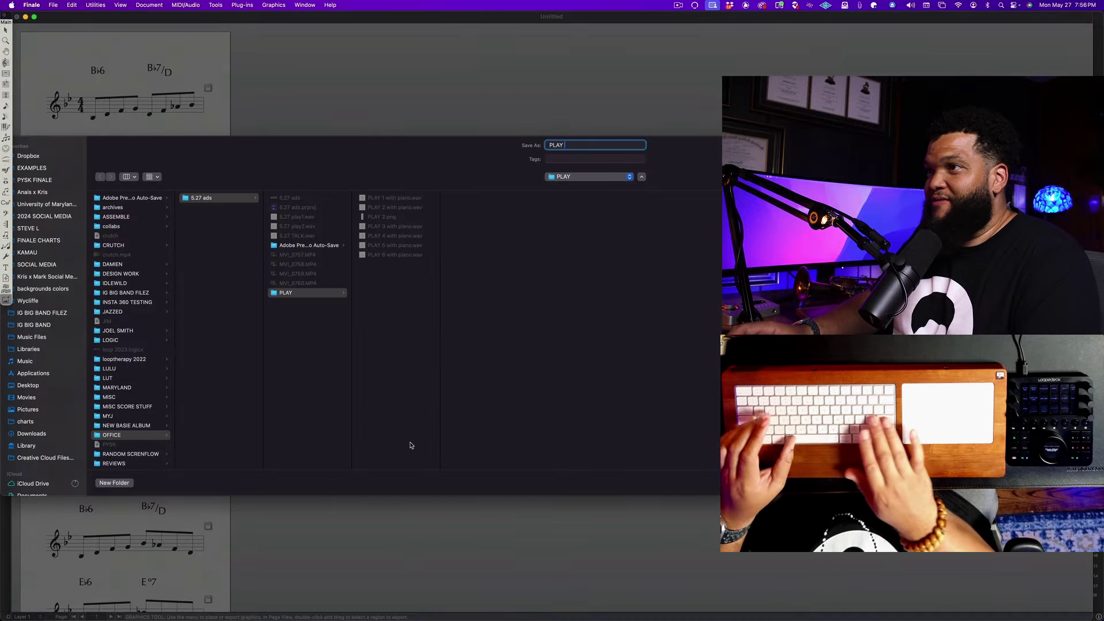
pyautogui.press('Return')
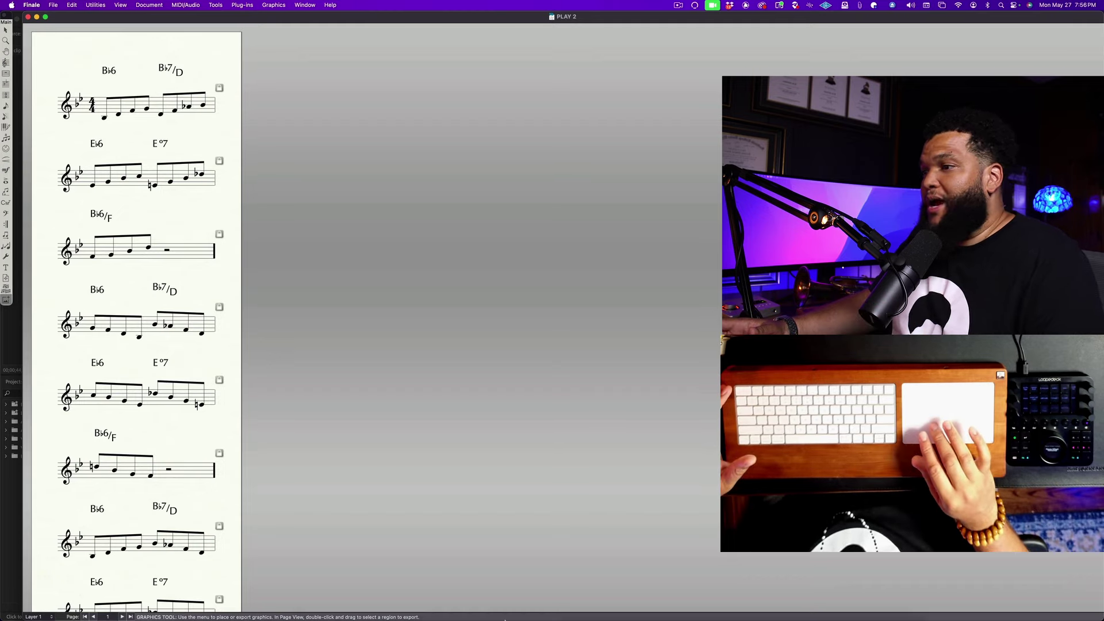
# - Switch to Premiere Pro and bring the MVI_0759 clip around the playhead into closer view in the Sequence 01 timeline
pyautogui.moveTo(523, 611)
pyautogui.click(489, 605)
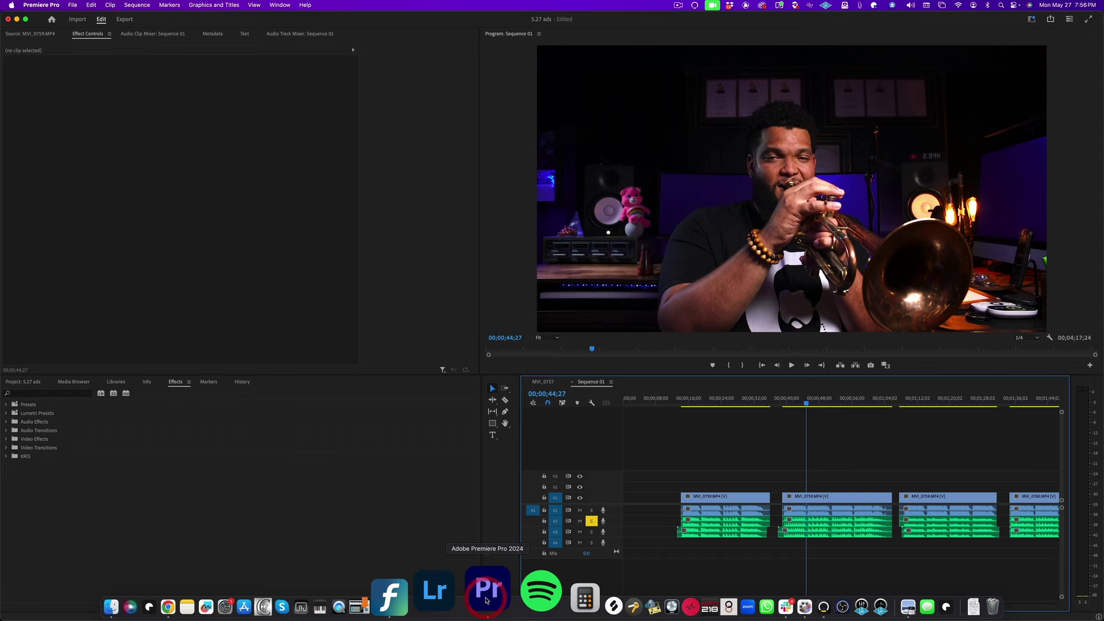
pyautogui.hscroll(3, 697, 458)
pyautogui.scroll(4, 698, 458)
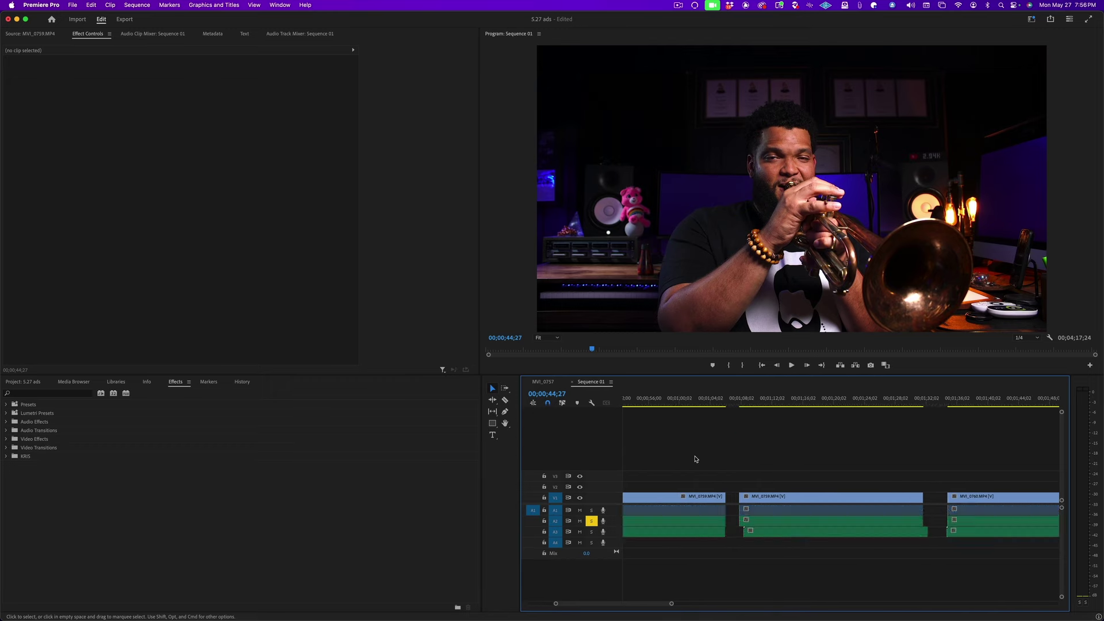
pyautogui.hscroll(-5, 696, 459)
pyautogui.hscroll(2, 696, 459)
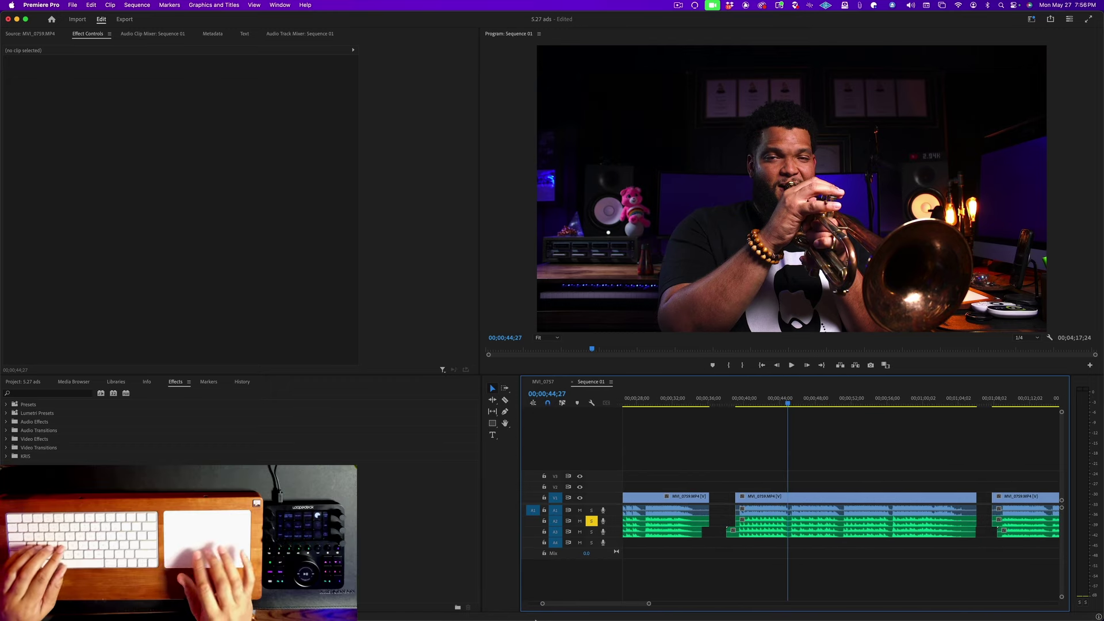
# - Switch to Finder and open the MILES drive's OFFICE/5.27 ads/PLAY folder in a new window filling half the screen
pyautogui.moveTo(391, 619)
pyautogui.press('super+Tab')
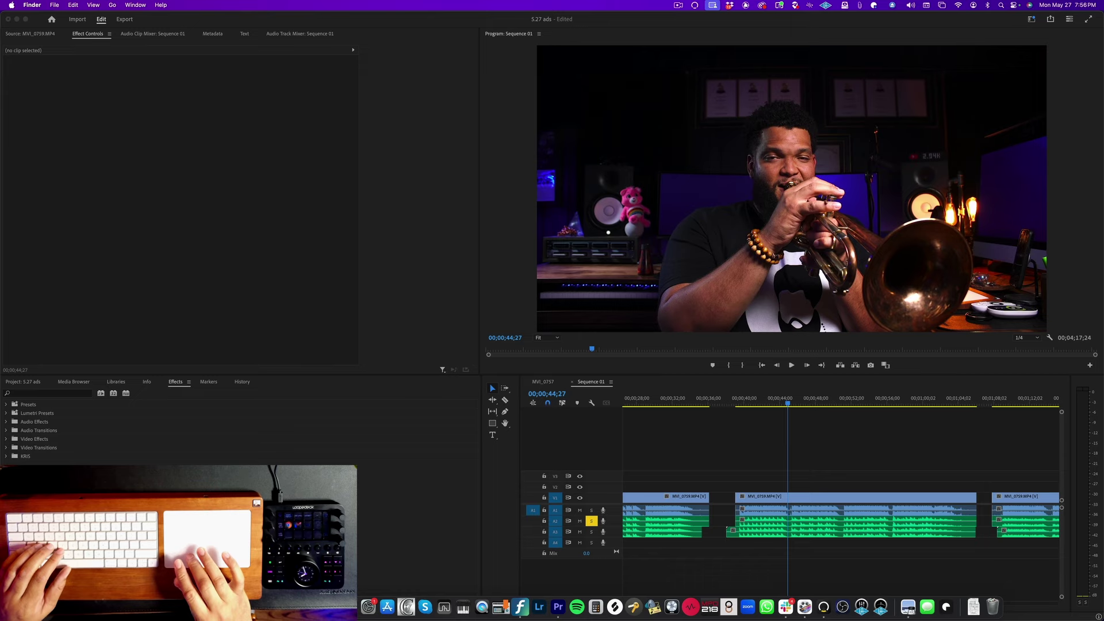
pyautogui.press('super+n')
pyautogui.hotkey('ctrl', 'alt', 'Left')
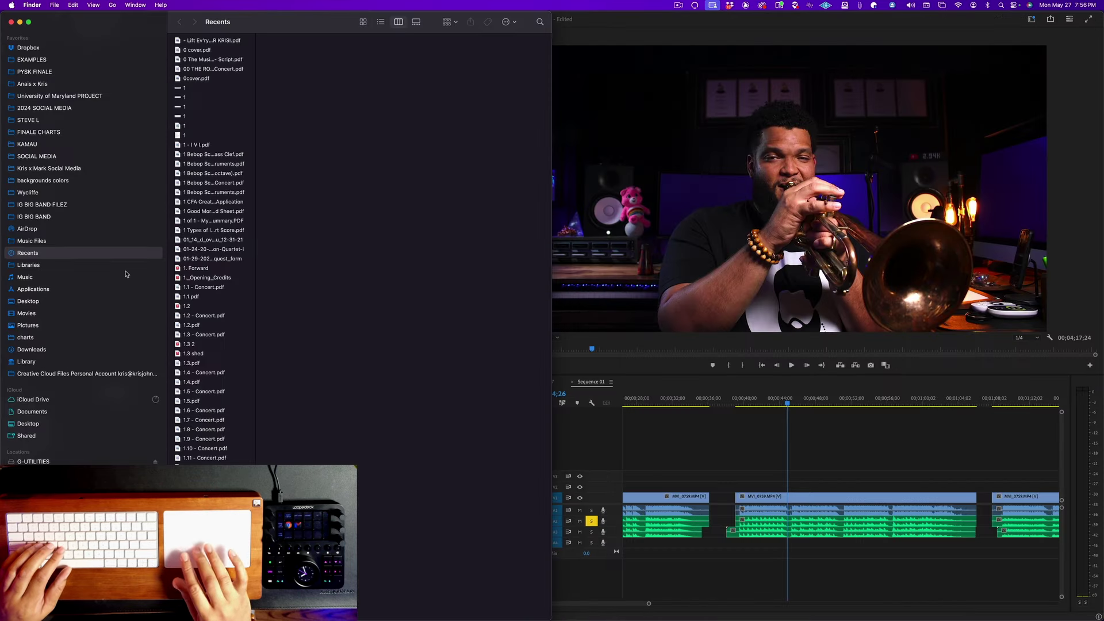
pyautogui.click(34, 473)
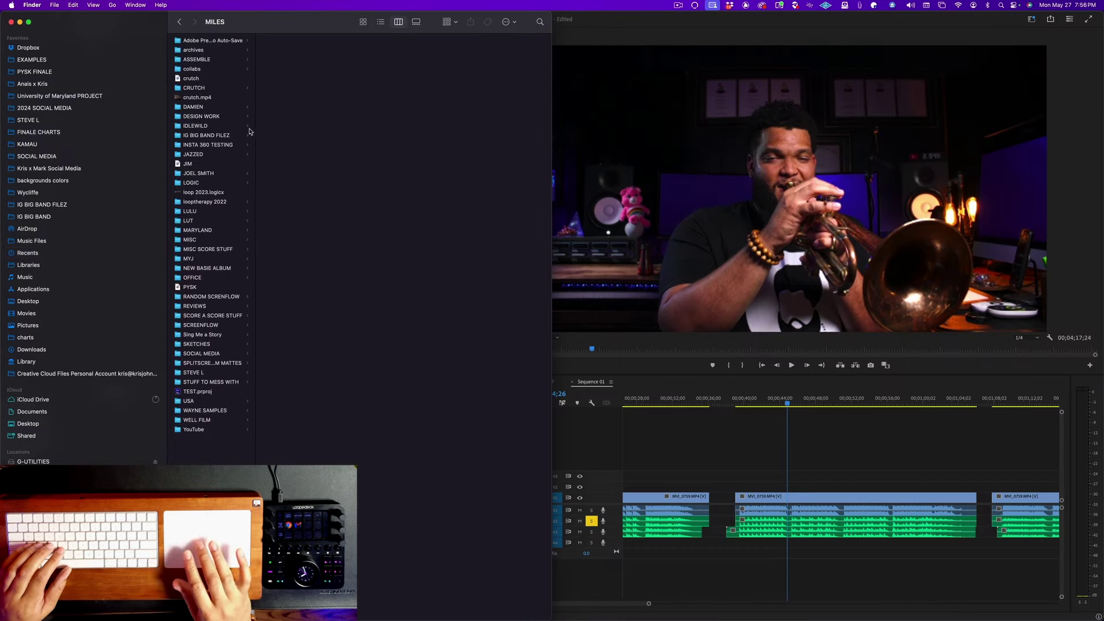
pyautogui.click(207, 278)
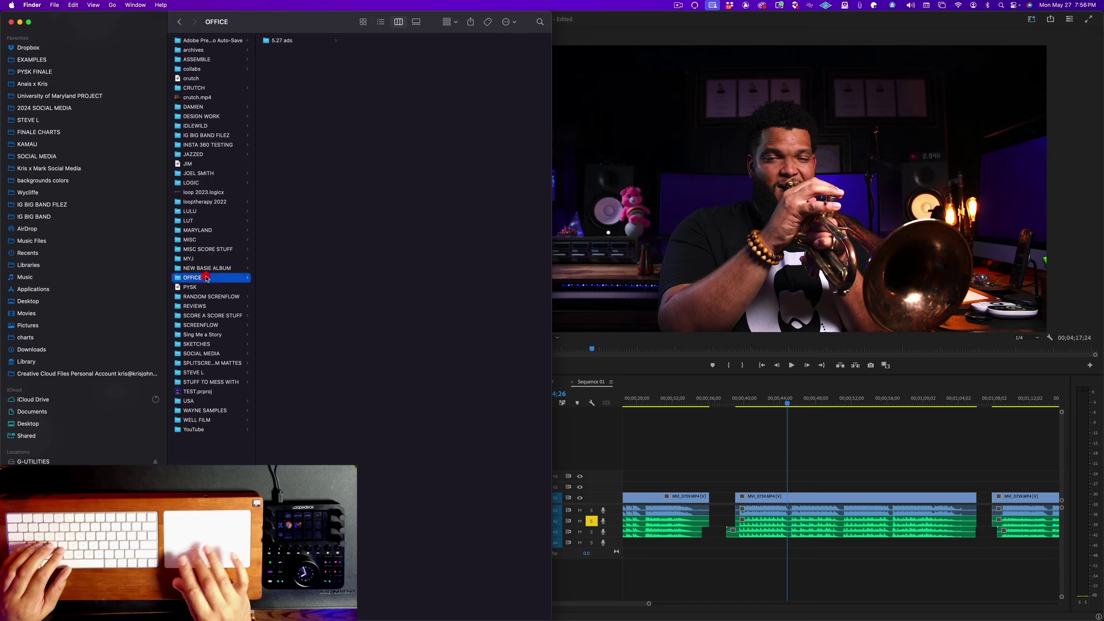
pyautogui.click(301, 41)
pyautogui.click(383, 135)
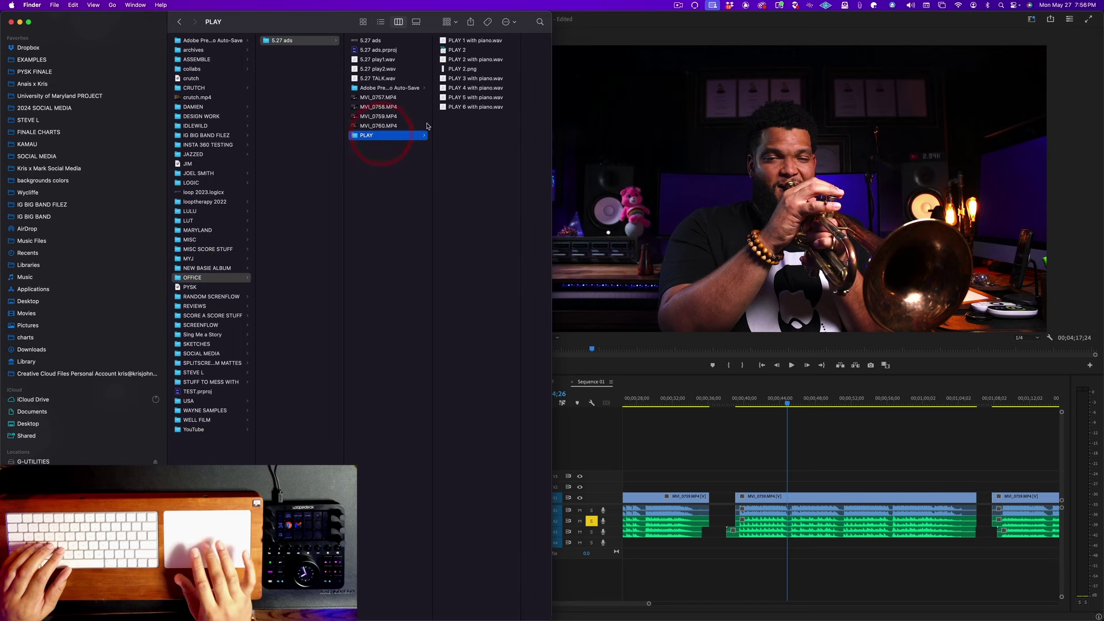
# - Place PLAY 2.png on track V3 at the start of the MVI_0759 clip and move the playhead over it
pyautogui.click(488, 69)
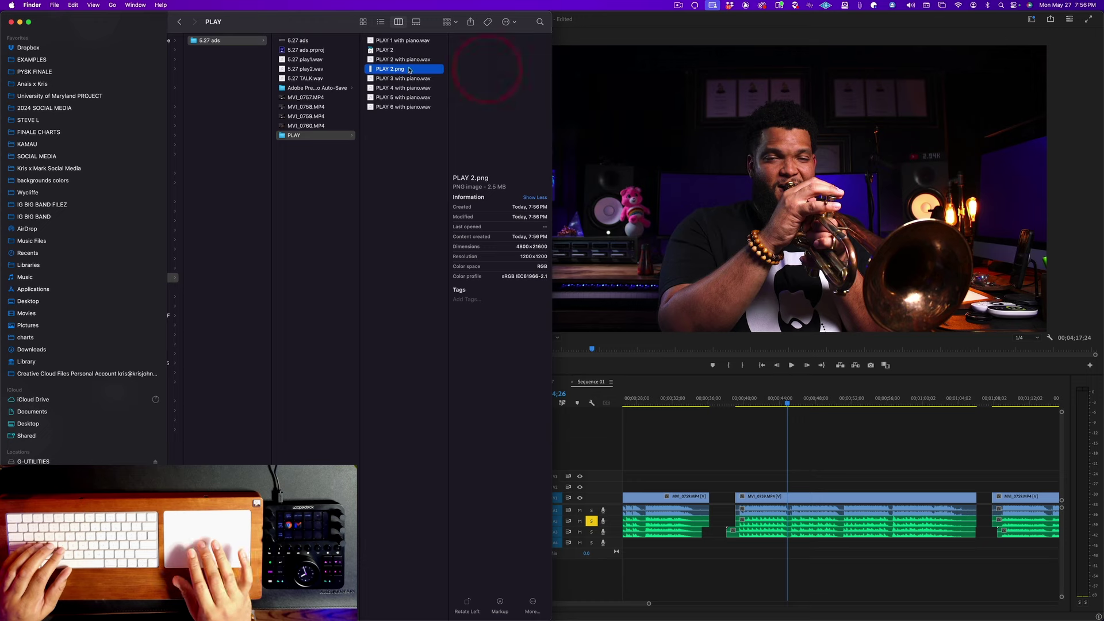
pyautogui.moveTo(561, 355); pyautogui.dragTo(743, 483)
pyautogui.click(745, 457)
pyautogui.click(757, 398)
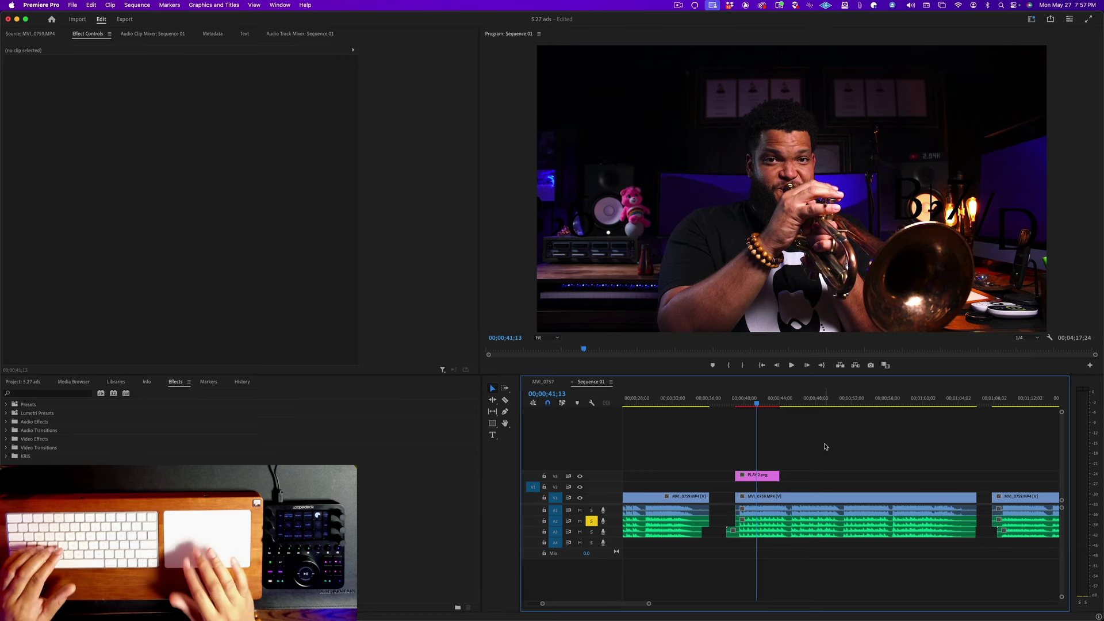
# - Place WHITE.jpg from the backgrounds colors folder on track V2 beneath PLAY 2.png, with the playhead over both clips
pyautogui.click(362, 601)
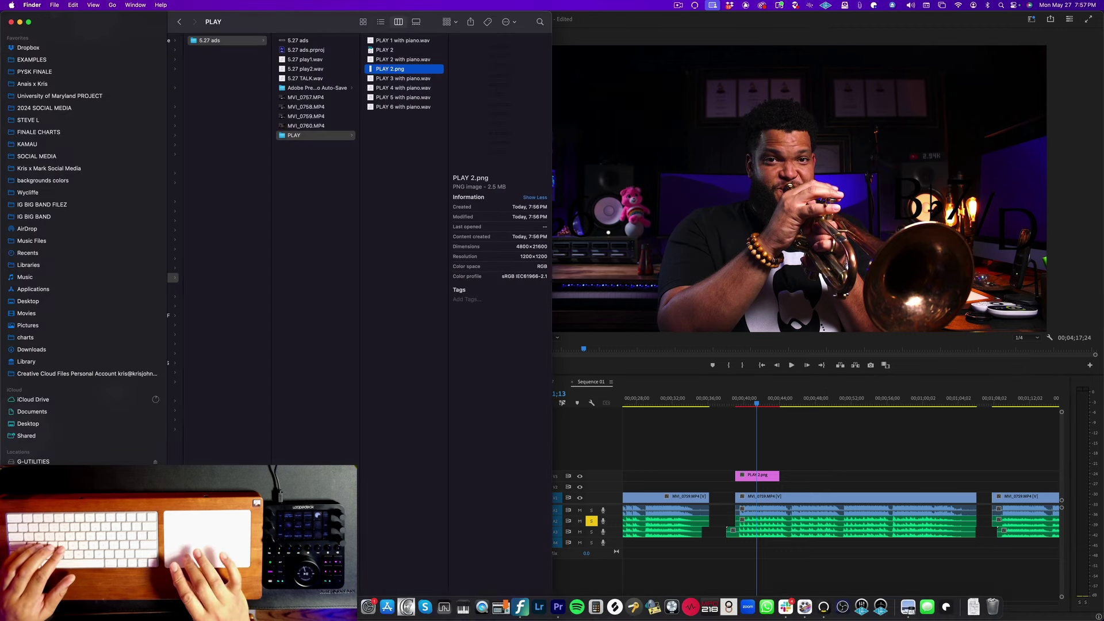
pyautogui.press('super+t')
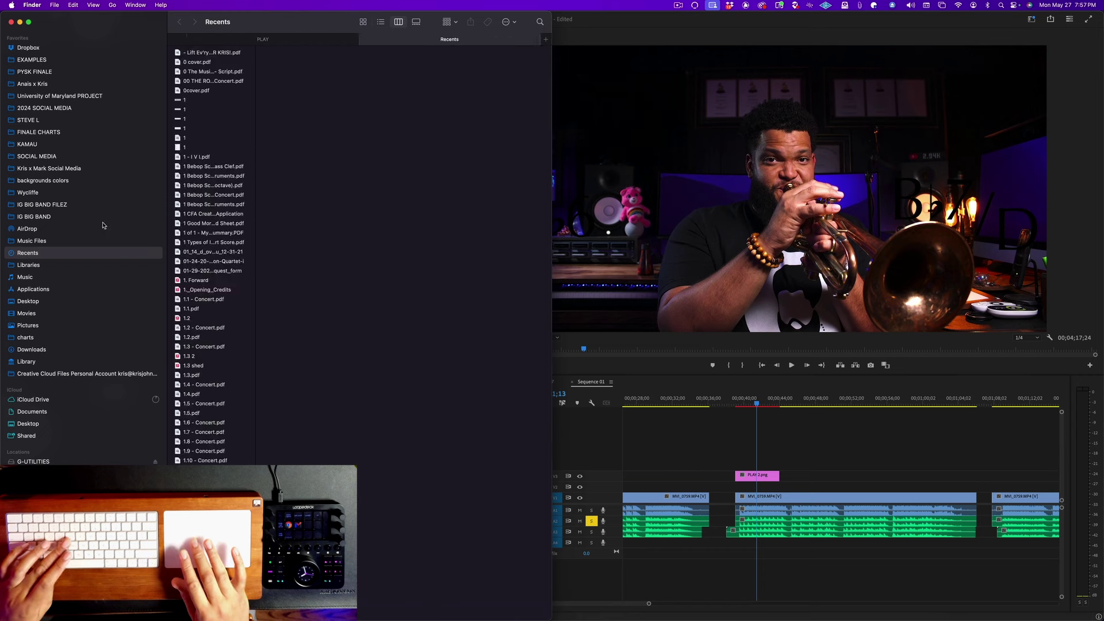
pyautogui.click(81, 180)
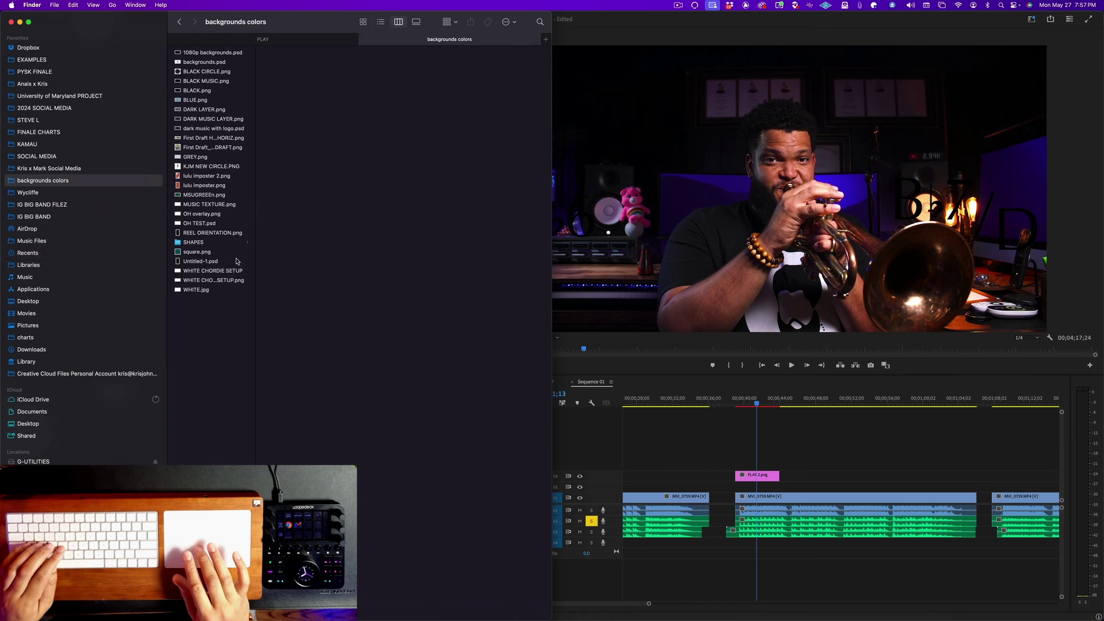
pyautogui.click(216, 292)
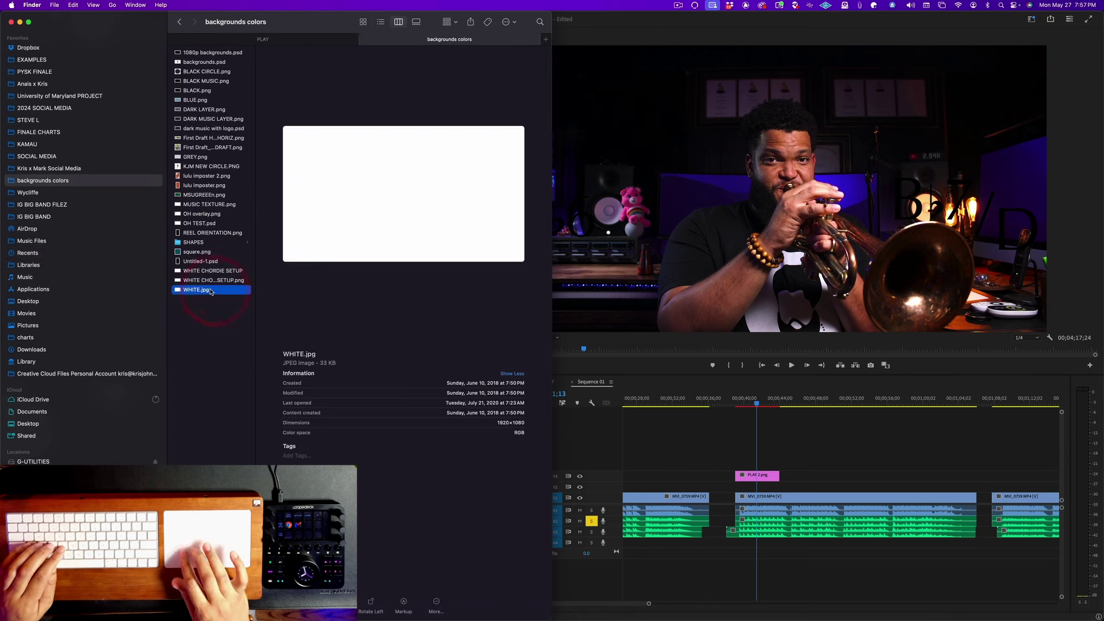
pyautogui.moveTo(382, 432); pyautogui.dragTo(740, 489)
pyautogui.click(771, 460)
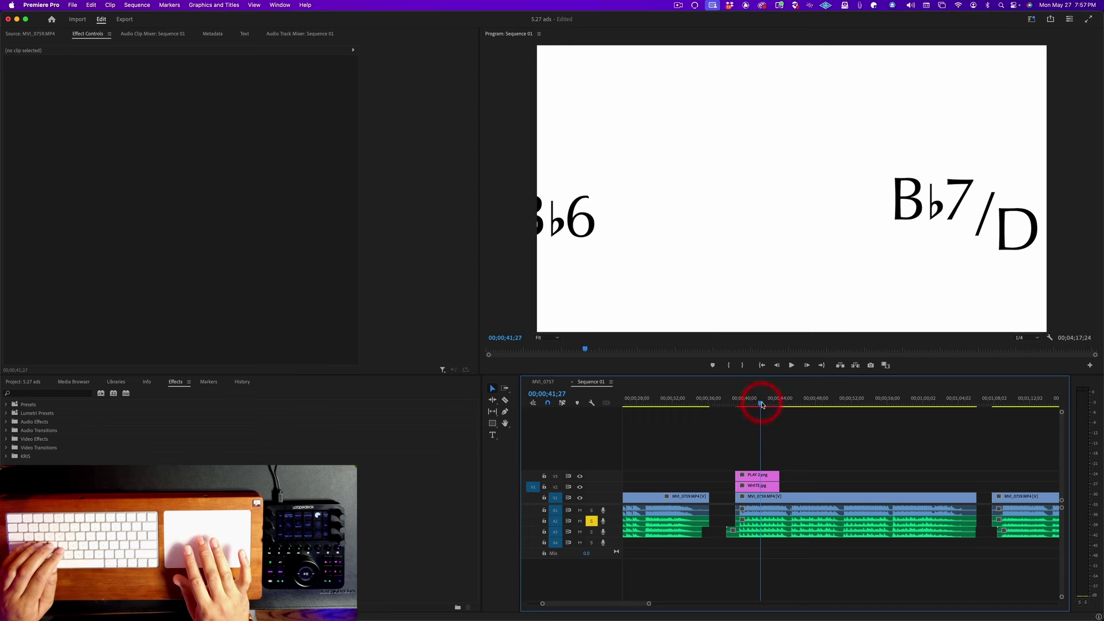
pyautogui.click(760, 486)
pyautogui.click(755, 477)
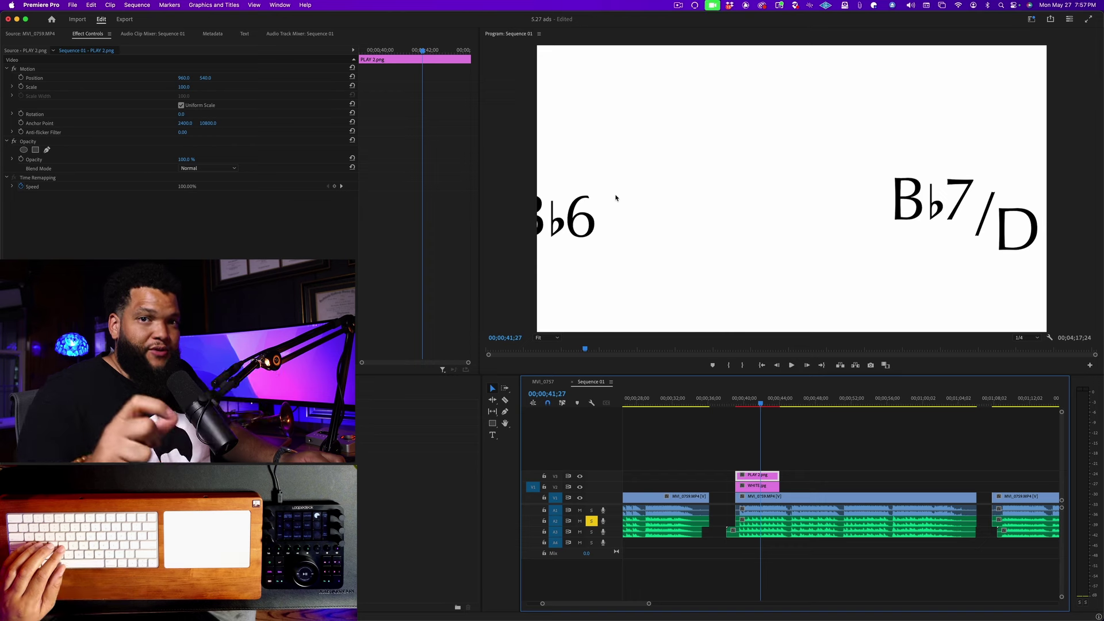
pyautogui.click(808, 466)
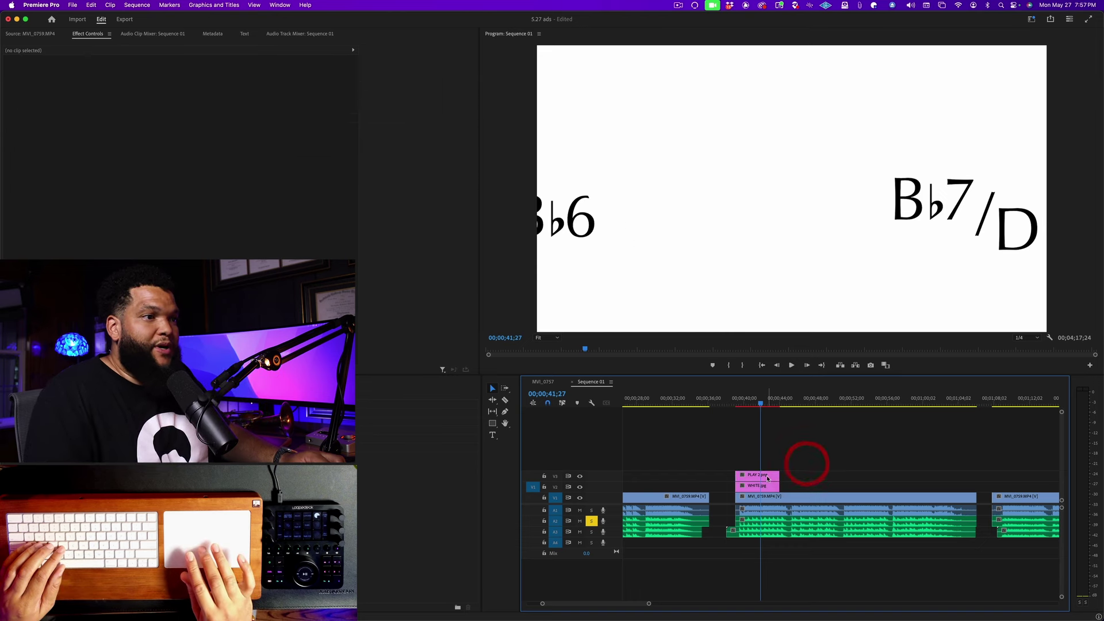
pyautogui.click(769, 478)
pyautogui.click(769, 457)
pyautogui.click(768, 476)
pyautogui.click(741, 457)
# - Select the PLAY 2.png clip on the timeline and reduce its Motion scale to 43
pyautogui.click(745, 475)
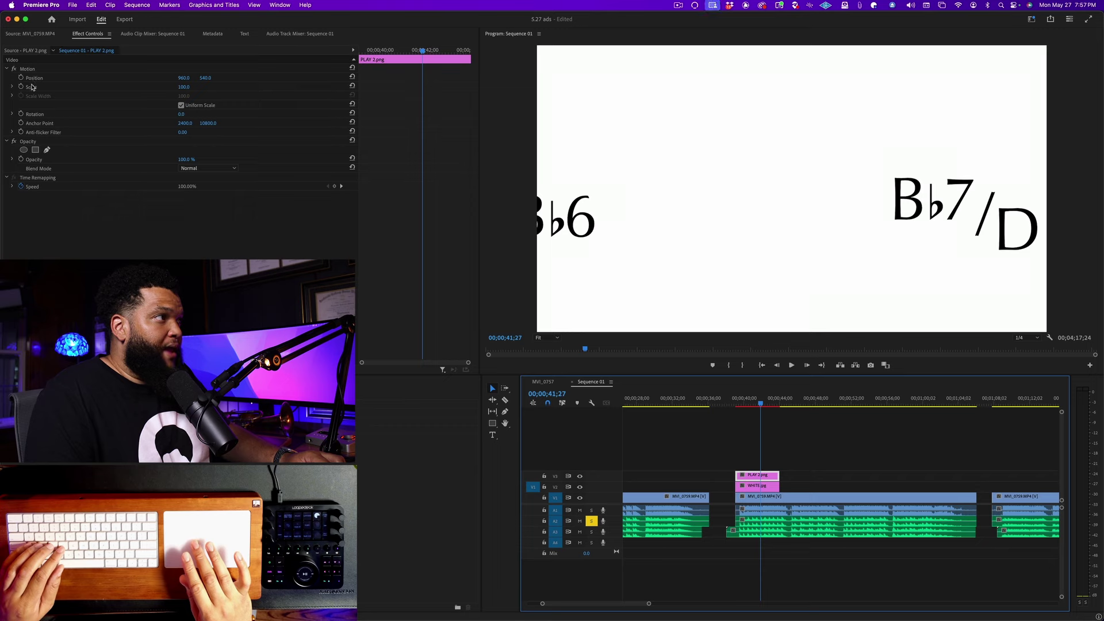
pyautogui.moveTo(184, 88); pyautogui.dragTo(155, 87)
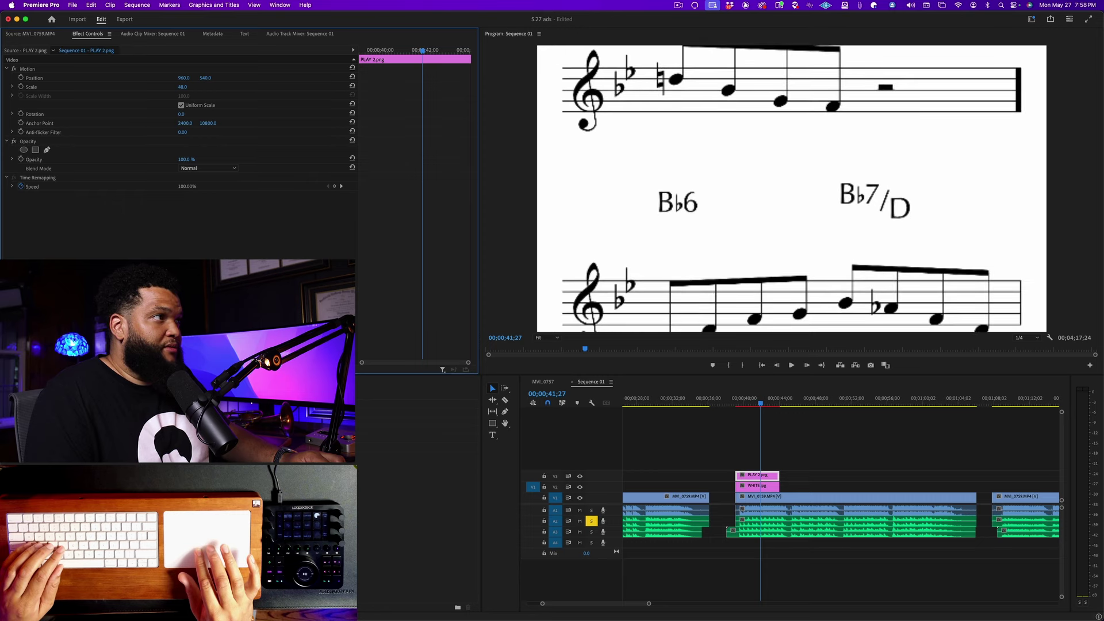
pyautogui.click(188, 86)
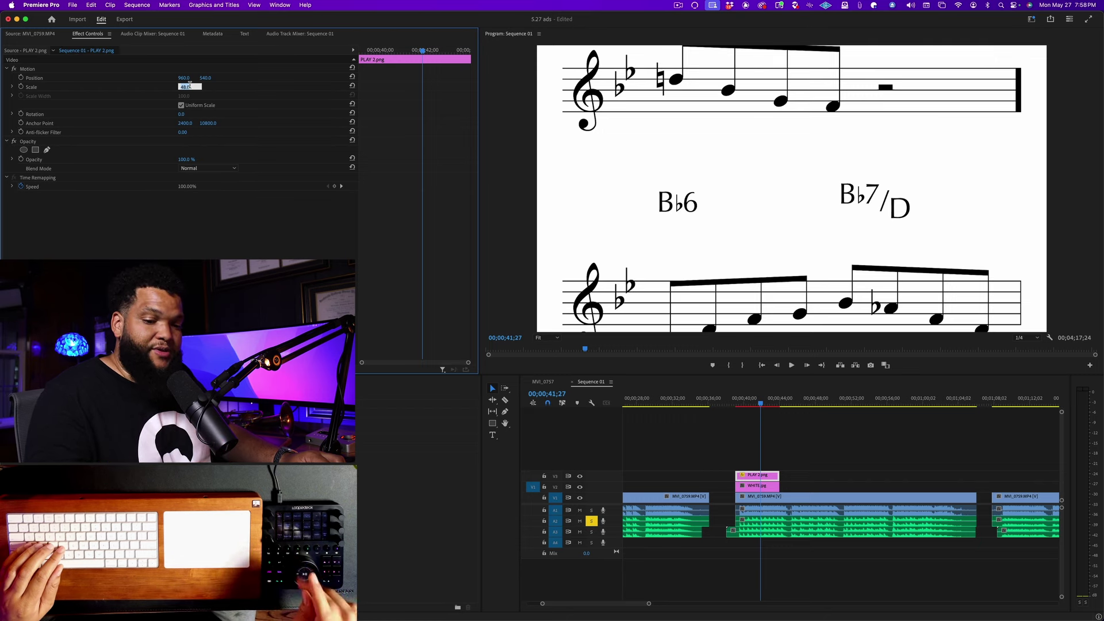
pyautogui.scroll(-7, 189, 86)
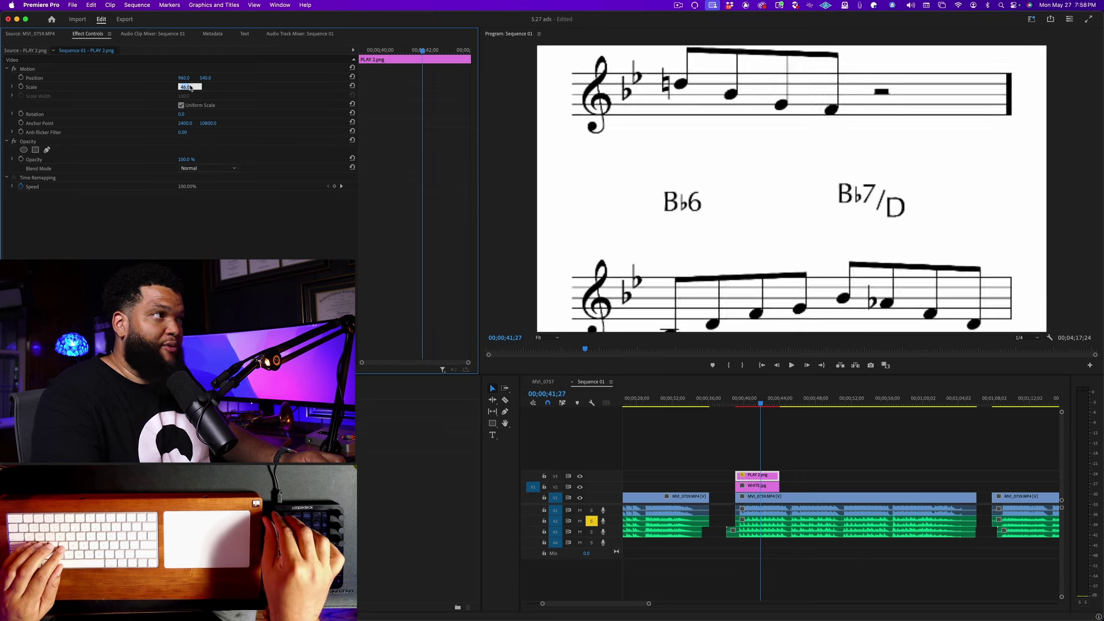
pyautogui.scroll(6, 190, 87)
pyautogui.press('Down')
pyautogui.press('Down')
pyautogui.press('Down')
pyautogui.press('Down')
pyautogui.press('Down')
pyautogui.press('Down')
pyautogui.press('Down')
pyautogui.press('Down')
pyautogui.press('Down')
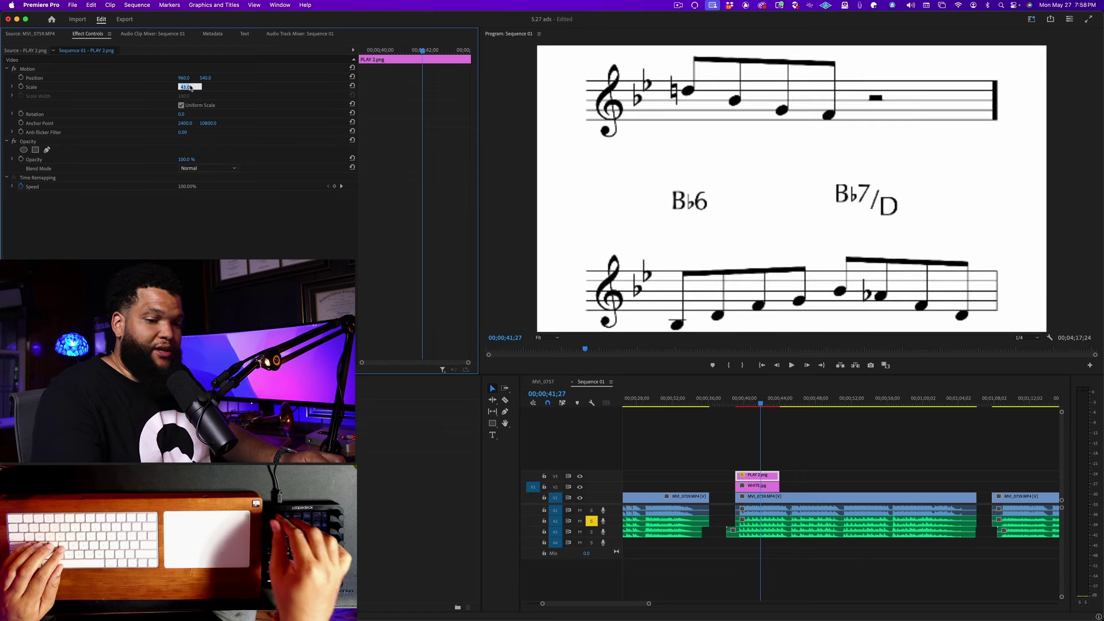
# - Try shrinking the notation image further, to a scale of about 29
pyautogui.press('Down')
pyautogui.press('Down')
pyautogui.press('Down')
pyautogui.press('Down')
pyautogui.press('Down')
pyautogui.press('Down')
pyautogui.press('Down')
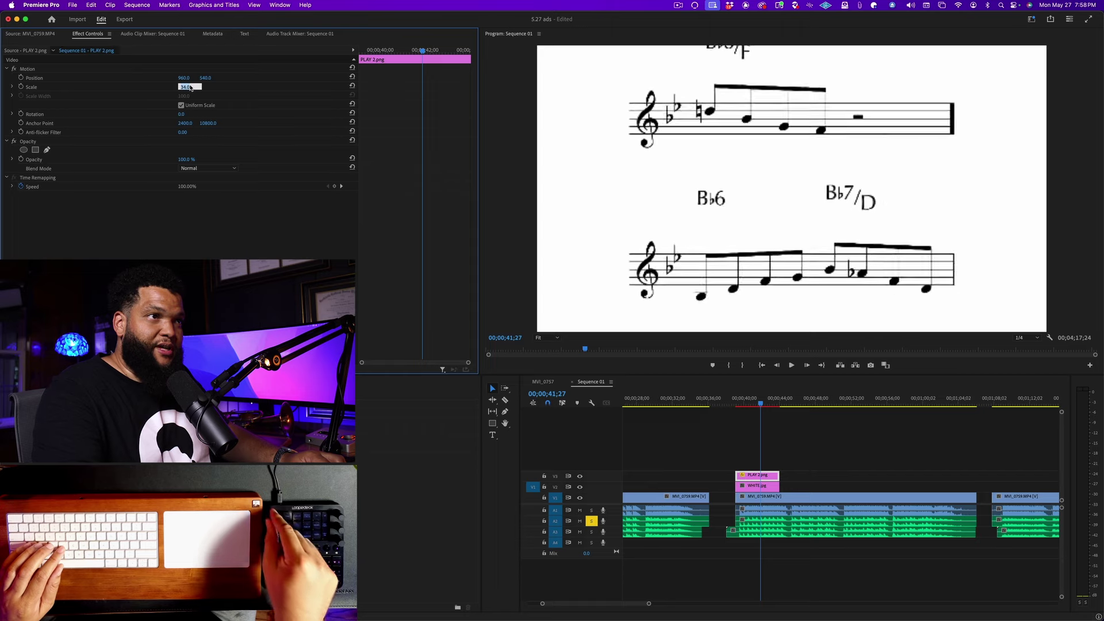
pyautogui.press('super+Down')
pyautogui.press('super+Down')
pyautogui.press('super+Down')
pyautogui.press('super+Down')
pyautogui.press('super+Down')
pyautogui.press('super+Down')
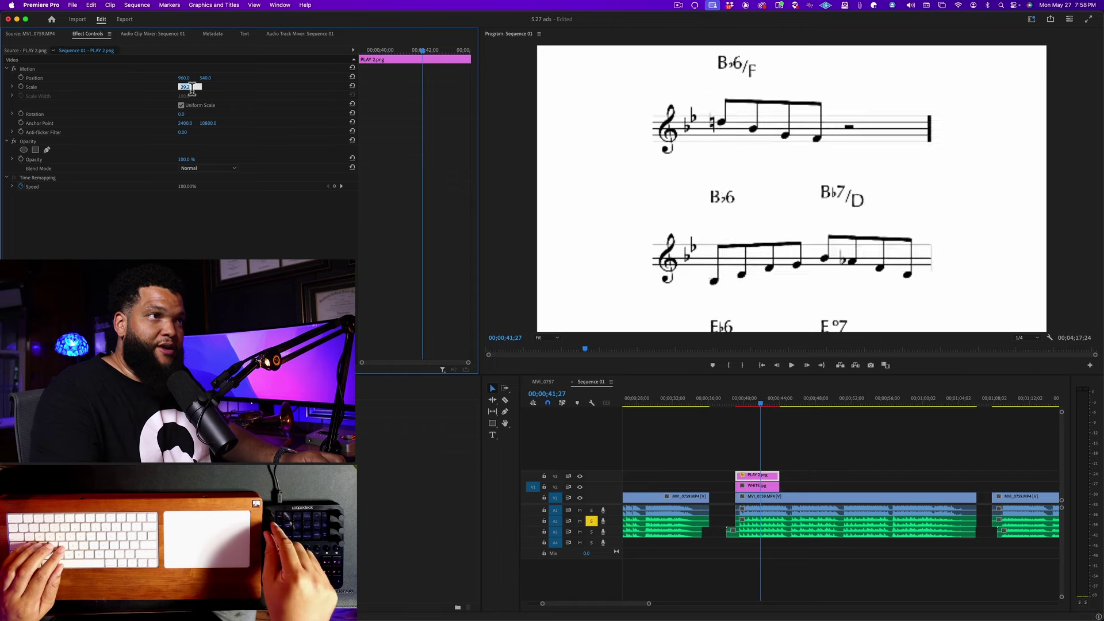
# - Try smaller and larger scales for the notation image in coarse steps, ending at 50
pyautogui.press('super+Up')
pyautogui.press('super+Up')
pyautogui.press('super+Up')
pyautogui.press('super+Up')
pyautogui.hotkey('shift', 'Down')
pyautogui.hotkey('shift', 'Down')
pyautogui.hotkey('shift', 'Down')
pyautogui.hotkey('shift', 'Up')
pyautogui.hotkey('shift', 'Up')
pyautogui.hotkey('shift', 'Up')
pyautogui.hotkey('shift', 'Up')
pyautogui.hotkey('shift', 'Up')
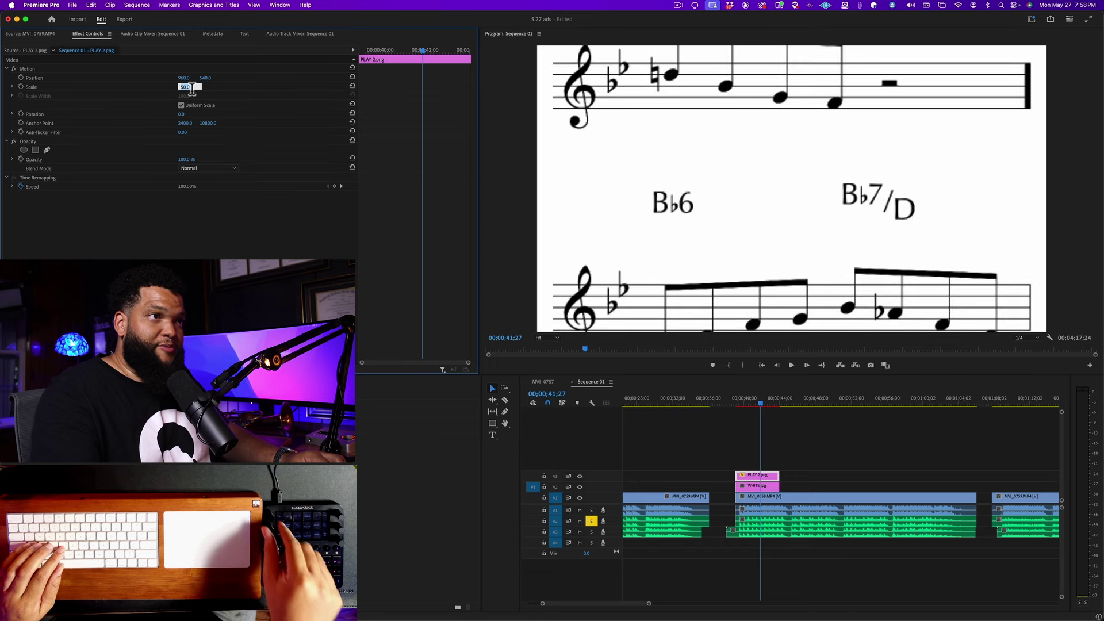
# - Set the scale of the PLAY 2.png clip to 41 so both visible staves fit within the frame
pyautogui.press('Down')
pyautogui.press('Down')
pyautogui.press('Down')
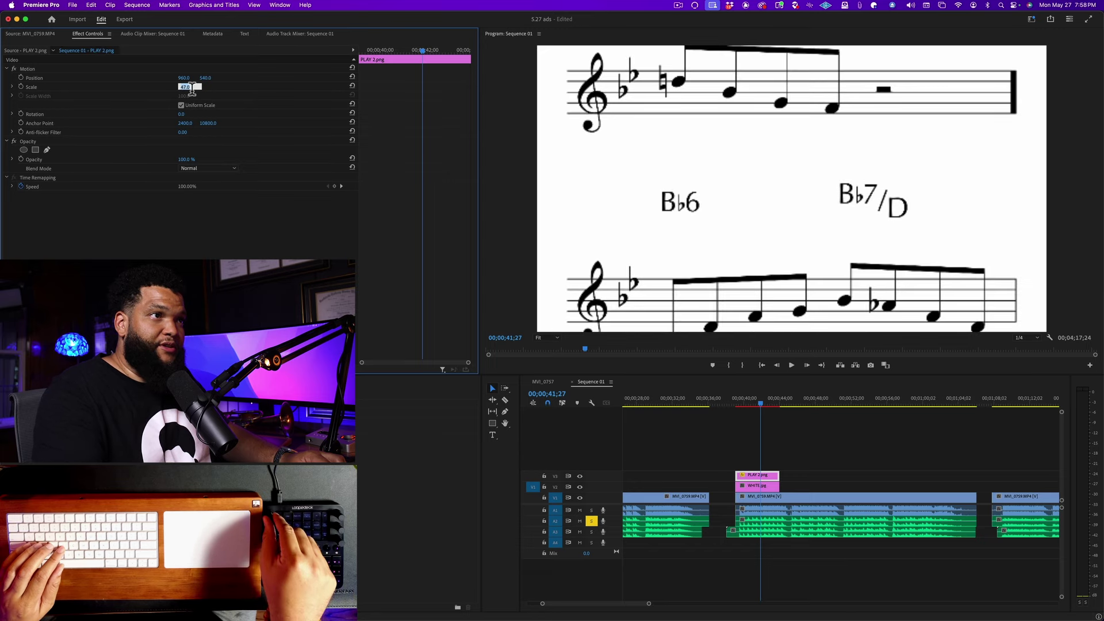
pyautogui.press('Down')
pyautogui.press('Down')
pyautogui.press('Down')
pyautogui.press('Down')
pyautogui.press('Down')
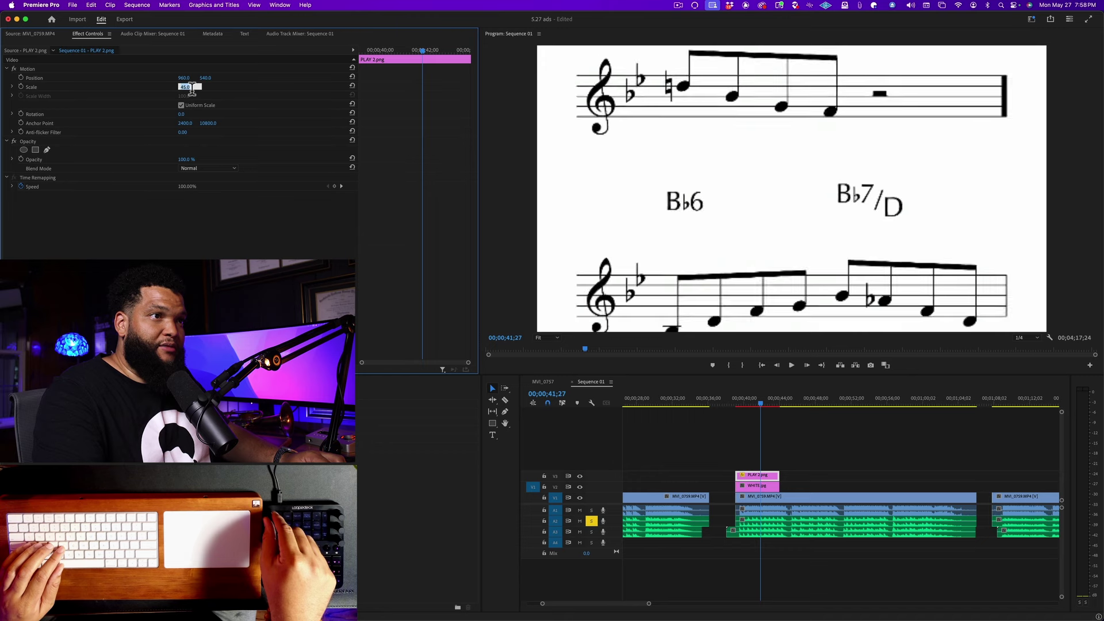
pyautogui.press('Down')
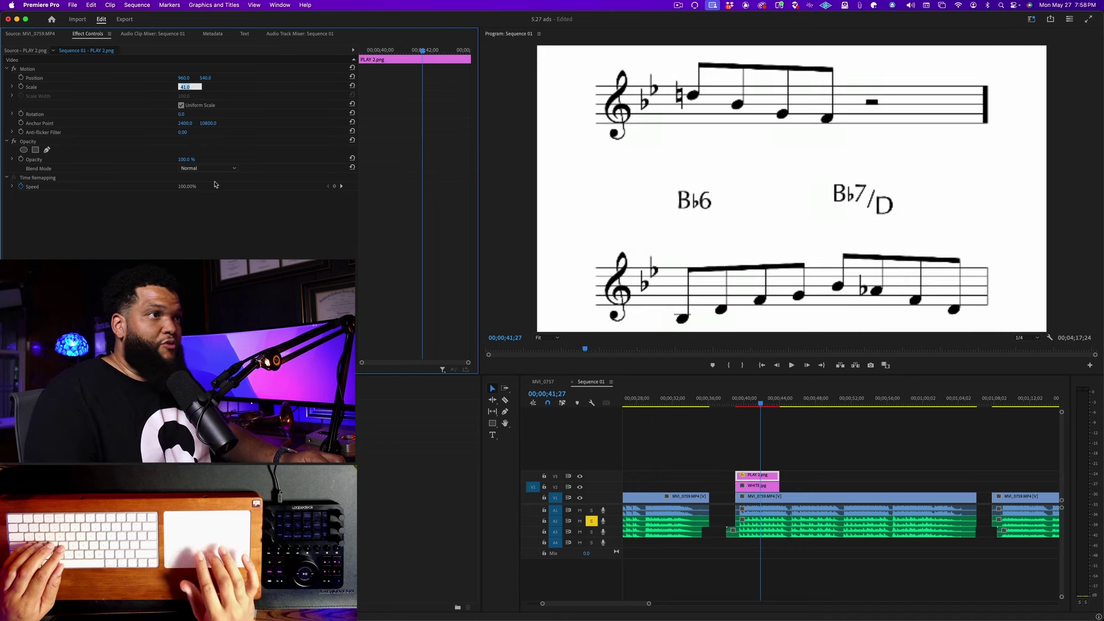
pyautogui.click(233, 248)
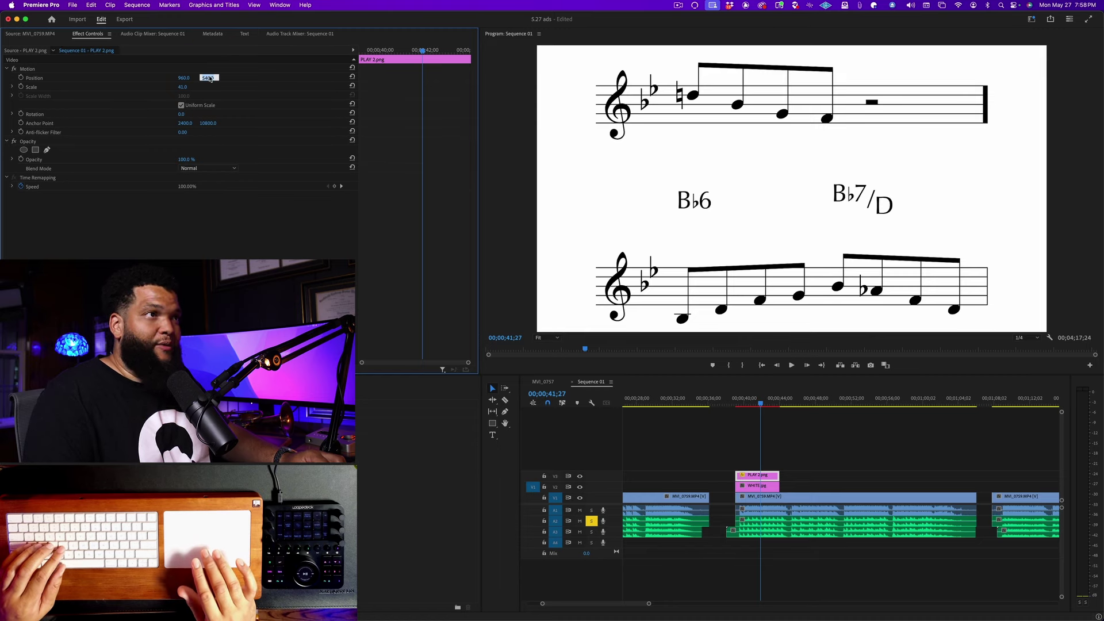
pyautogui.hotkey('shift', 'Down')
pyautogui.hotkey('shift', 'Down')
pyautogui.hotkey('shift', 'Down')
pyautogui.hotkey('shift', 'Down')
pyautogui.hotkey('shift', 'Down')
pyautogui.hotkey('shift', 'Down')
# - Increase the PLAY 2.png clip's vertical Position until the opening 4/4 staff and its chord symbols sit within the frame
pyautogui.hotkey('shift', 'Up')
pyautogui.hotkey('shift', 'Up')
pyautogui.hotkey('shift', 'Up')
pyautogui.hotkey('shift', 'Up')
pyautogui.hotkey('shift', 'Up')
pyautogui.hotkey('shift', 'Up')
pyautogui.hotkey('shift', 'Up')
pyautogui.hotkey('shift', 'Up')
pyautogui.hotkey('shift', 'Up')
pyautogui.hotkey('shift', 'Up')
pyautogui.hotkey('shift', 'Up')
pyautogui.hotkey('shift', 'Up')
pyautogui.hotkey('shift', 'Up')
pyautogui.hotkey('shift', 'Up')
pyautogui.hotkey('shift', 'Up')
pyautogui.hotkey('shift', 'Up')
pyautogui.hotkey('shift', 'Up')
pyautogui.hotkey('shift', 'Up')
pyautogui.hotkey('shift', 'Up')
pyautogui.hotkey('shift', 'Up')
pyautogui.hotkey('shift', 'Up')
pyautogui.hotkey('shift', 'Up')
pyautogui.hotkey('shift', 'Up')
pyautogui.hotkey('shift', 'Up')
pyautogui.hotkey('shift', 'Up')
pyautogui.hotkey('shift', 'Up')
pyautogui.hotkey('shift', 'Up')
pyautogui.hotkey('shift', 'Up')
pyautogui.hotkey('shift', 'Up')
pyautogui.hotkey('shift', 'Up')
pyautogui.hotkey('shift', 'Up')
pyautogui.hotkey('shift', 'Up')
pyautogui.hotkey('shift', 'Up')
pyautogui.hotkey('shift', 'Up')
pyautogui.hotkey('shift', 'Up')
pyautogui.hotkey('shift', 'Up')
pyautogui.hotkey('shift', 'Up')
pyautogui.hotkey('shift', 'Up')
pyautogui.hotkey('shift', 'Up')
pyautogui.hotkey('shift', 'Up')
pyautogui.hotkey('shift', 'Up')
pyautogui.hotkey('shift', 'Up')
pyautogui.hotkey('shift', 'Up')
pyautogui.hotkey('shift', 'Up')
pyautogui.hotkey('shift', 'Up')
pyautogui.hotkey('shift', 'Up')
pyautogui.hotkey('shift', 'Up')
pyautogui.hotkey('shift', 'Up')
pyautogui.hotkey('shift', 'Up')
pyautogui.hotkey('shift', 'Up')
pyautogui.hotkey('shift', 'Up')
pyautogui.hotkey('shift', 'Up')
pyautogui.hotkey('shift', 'Up')
pyautogui.hotkey('shift', 'Up')
pyautogui.hotkey('shift', 'Up')
pyautogui.hotkey('shift', 'Up')
pyautogui.hotkey('shift', 'Up')
pyautogui.hotkey('shift', 'Up')
pyautogui.hotkey('shift', 'Up')
pyautogui.hotkey('shift', 'Up')
pyautogui.hotkey('shift', 'Up')
pyautogui.hotkey('shift', 'Up')
pyautogui.hotkey('shift', 'Up')
pyautogui.hotkey('shift', 'Up')
pyautogui.hotkey('shift', 'Up')
pyautogui.hotkey('shift', 'Up')
pyautogui.hotkey('shift', 'Up')
pyautogui.hotkey('shift', 'Up')
pyautogui.hotkey('shift', 'Up')
pyautogui.hotkey('shift', 'Up')
pyautogui.hotkey('shift', 'Up')
pyautogui.hotkey('shift', 'Up')
pyautogui.hotkey('shift', 'Up')
pyautogui.hotkey('shift', 'Up')
pyautogui.hotkey('shift', 'Up')
pyautogui.hotkey('shift', 'Up')
pyautogui.hotkey('shift', 'Up')
pyautogui.hotkey('shift', 'Up')
pyautogui.hotkey('shift', 'Up')
pyautogui.hotkey('shift', 'Up')
pyautogui.hotkey('shift', 'Up')
pyautogui.hotkey('shift', 'Up')
pyautogui.hotkey('shift', 'Up')
pyautogui.hotkey('shift', 'Up')
pyautogui.hotkey('shift', 'Up')
pyautogui.hotkey('shift', 'Up')
pyautogui.hotkey('shift', 'Up')
pyautogui.hotkey('shift', 'Up')
pyautogui.hotkey('shift', 'Up')
pyautogui.hotkey('shift', 'Up')
pyautogui.hotkey('shift', 'Up')
pyautogui.hotkey('shift', 'Up')
pyautogui.hotkey('shift', 'Up')
pyautogui.hotkey('shift', 'Up')
pyautogui.hotkey('shift', 'Up')
pyautogui.hotkey('shift', 'Up')
pyautogui.hotkey('shift', 'Up')
pyautogui.hotkey('shift', 'Up')
pyautogui.hotkey('shift', 'Up')
pyautogui.hotkey('shift', 'Up')
pyautogui.hotkey('shift', 'Up')
pyautogui.hotkey('shift', 'Up')
pyautogui.hotkey('shift', 'Up')
pyautogui.hotkey('shift', 'Up')
pyautogui.hotkey('shift', 'Up')
pyautogui.hotkey('shift', 'Up')
pyautogui.hotkey('shift', 'Up')
pyautogui.hotkey('shift', 'Up')
pyautogui.hotkey('shift', 'Up')
pyautogui.hotkey('shift', 'Up')
pyautogui.hotkey('shift', 'Up')
pyautogui.hotkey('shift', 'Up')
pyautogui.hotkey('shift', 'Up')
pyautogui.hotkey('shift', 'Up')
pyautogui.hotkey('shift', 'Up')
pyautogui.hotkey('shift', 'Up')
pyautogui.hotkey('shift', 'Up')
pyautogui.hotkey('shift', 'Up')
pyautogui.hotkey('shift', 'Up')
pyautogui.hotkey('shift', 'Up')
pyautogui.hotkey('shift', 'Up')
pyautogui.hotkey('shift', 'Up')
pyautogui.hotkey('shift', 'Up')
pyautogui.hotkey('shift', 'Up')
pyautogui.hotkey('shift', 'Up')
pyautogui.hotkey('shift', 'Up')
pyautogui.hotkey('shift', 'Up')
pyautogui.hotkey('shift', 'Up')
pyautogui.hotkey('shift', 'Up')
pyautogui.hotkey('shift', 'Up')
pyautogui.hotkey('shift', 'Up')
pyautogui.hotkey('shift', 'Up')
pyautogui.hotkey('shift', 'Up')
pyautogui.hotkey('shift', 'Up')
pyautogui.hotkey('shift', 'Up')
pyautogui.hotkey('shift', 'Up')
pyautogui.hotkey('shift', 'Up')
pyautogui.hotkey('shift', 'Up')
pyautogui.hotkey('shift', 'Up')
pyautogui.hotkey('shift', 'Up')
pyautogui.hotkey('shift', 'Up')
pyautogui.hotkey('shift', 'Up')
pyautogui.hotkey('shift', 'Up')
pyautogui.hotkey('shift', 'Up')
pyautogui.hotkey('shift', 'Up')
pyautogui.hotkey('shift', 'Up')
pyautogui.hotkey('shift', 'Up')
pyautogui.hotkey('shift', 'Up')
pyautogui.hotkey('shift', 'Up')
pyautogui.hotkey('shift', 'Up')
pyautogui.hotkey('shift', 'Up')
pyautogui.hotkey('shift', 'Up')
pyautogui.hotkey('shift', 'Up')
pyautogui.hotkey('shift', 'Up')
pyautogui.hotkey('shift', 'Up')
pyautogui.hotkey('shift', 'Up')
pyautogui.hotkey('shift', 'Up')
pyautogui.hotkey('shift', 'Up')
pyautogui.hotkey('shift', 'Up')
pyautogui.hotkey('shift', 'Up')
pyautogui.hotkey('shift', 'Up')
pyautogui.hotkey('shift', 'Up')
pyautogui.hotkey('shift', 'Up')
pyautogui.hotkey('shift', 'Up')
pyautogui.hotkey('shift', 'Up')
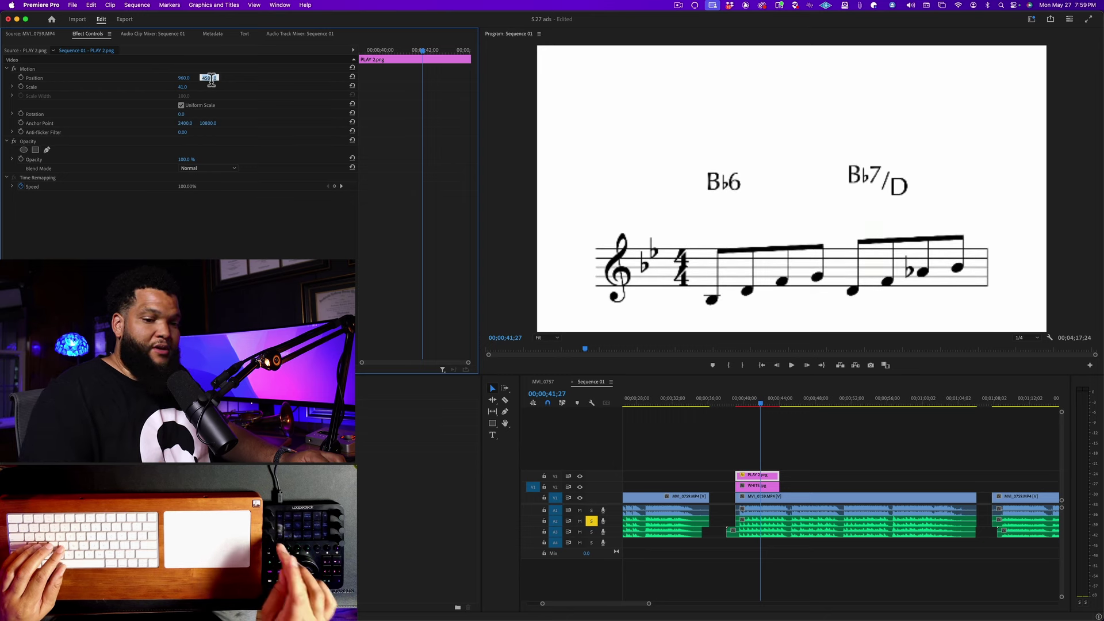
# - Set the PLAY 2.png clip's Position to 950 horizontally and 4580 vertically
pyautogui.press('Return')
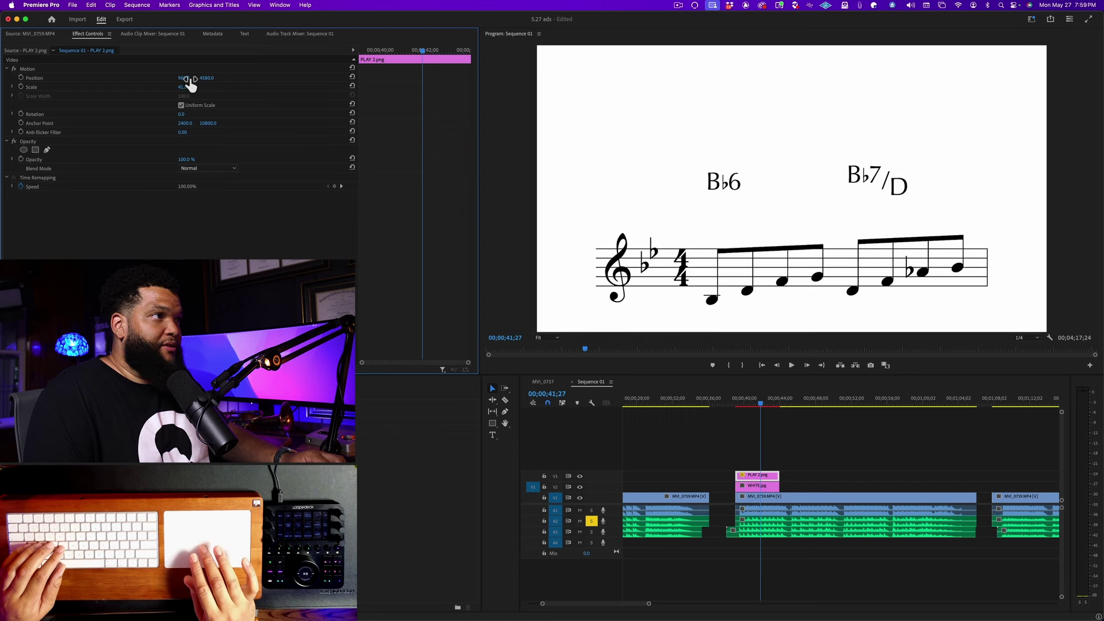
pyautogui.hotkey('shift', 'Down')
pyautogui.hotkey('shift', 'Down')
pyautogui.hotkey('shift', 'Up')
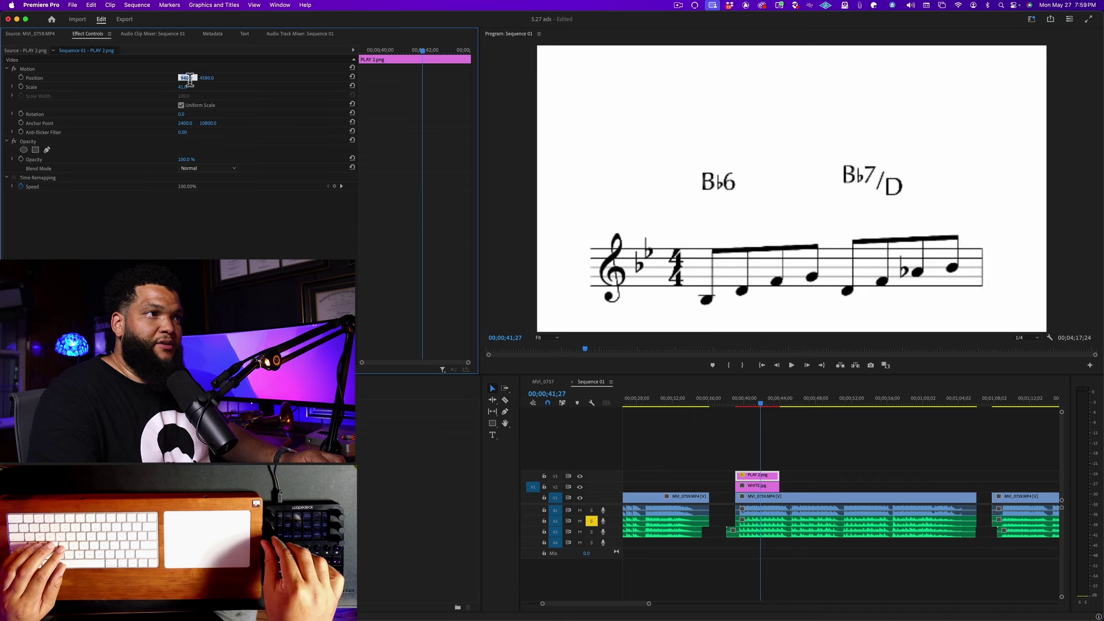
pyautogui.press('Return')
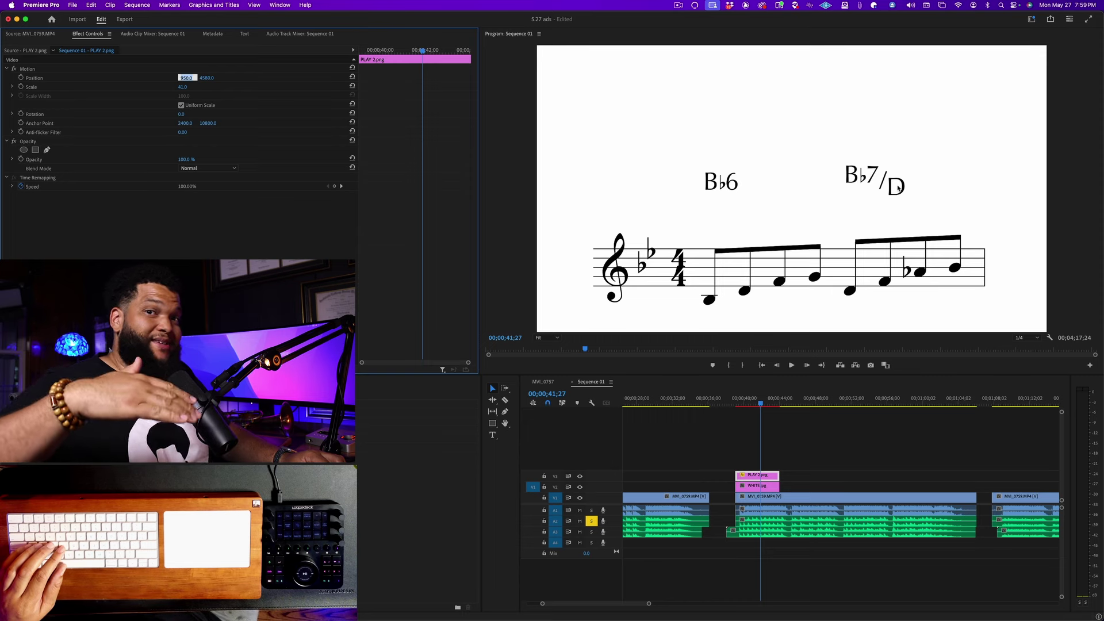
# - Extend the PLAY 2.png and WHITE.jpg clips so both end together with the trumpet video clip beneath them
pyautogui.click(795, 473)
pyautogui.moveTo(779, 475); pyautogui.dragTo(977, 476)
pyautogui.click(813, 458)
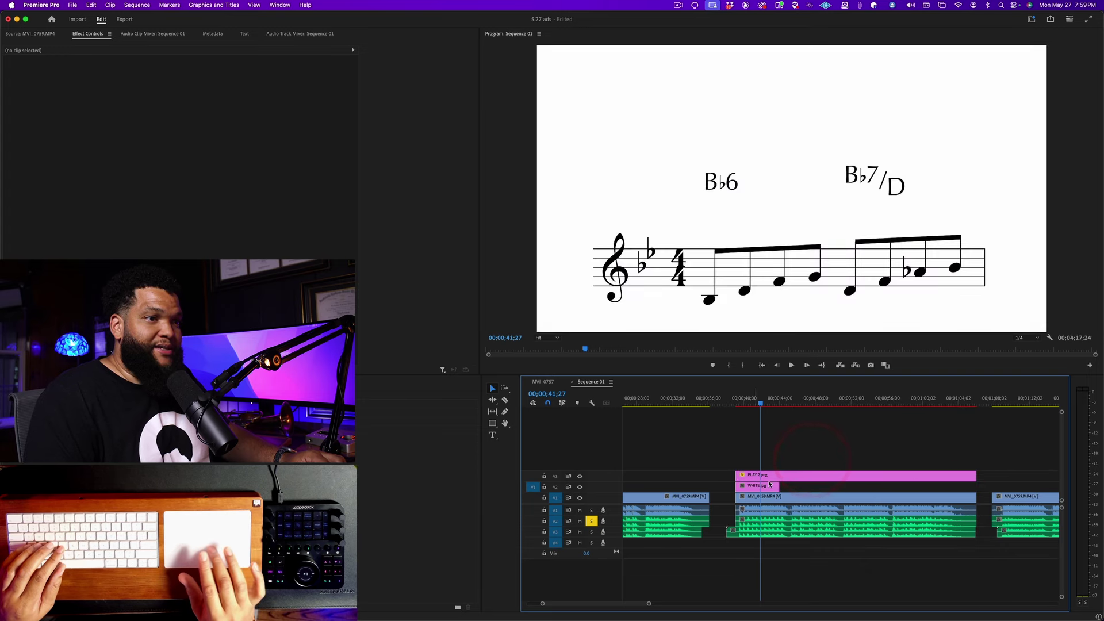
pyautogui.click(944, 402)
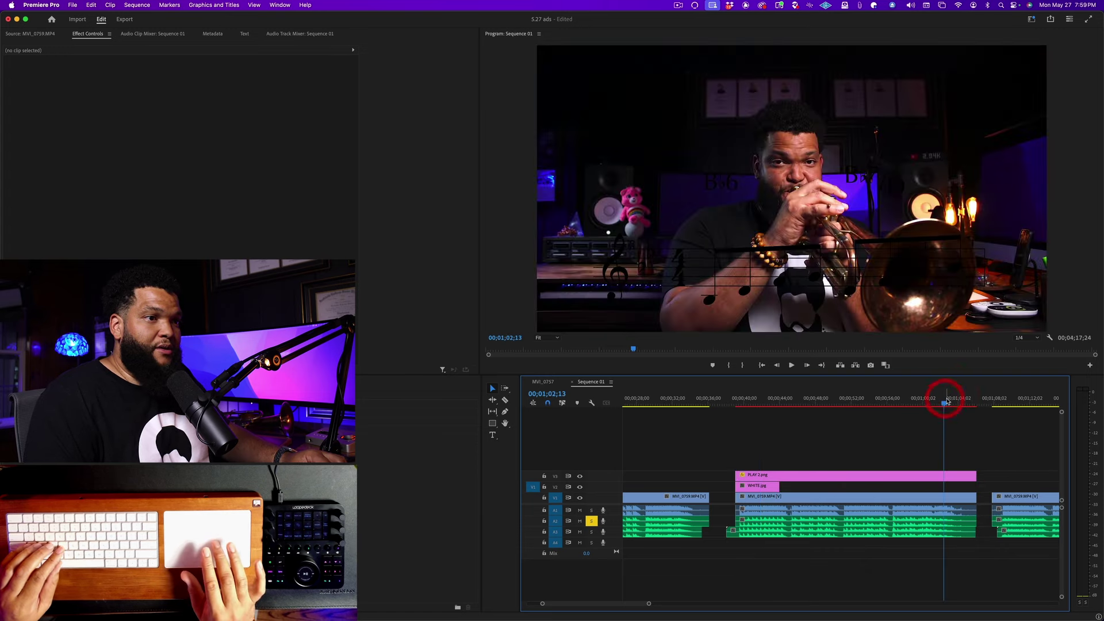
pyautogui.press('space')
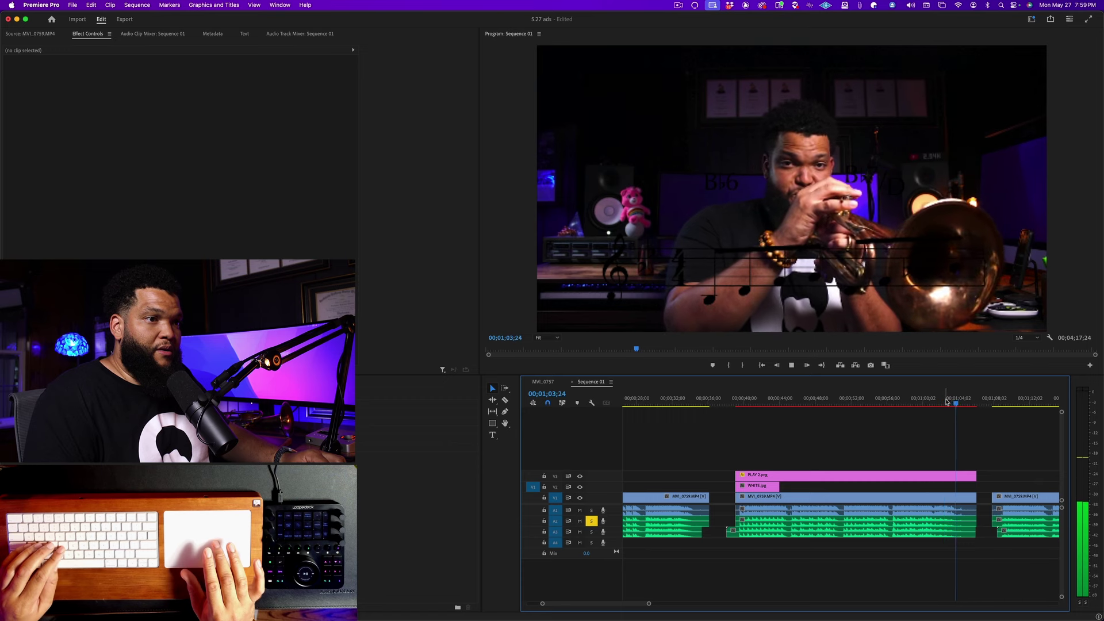
pyautogui.press('space')
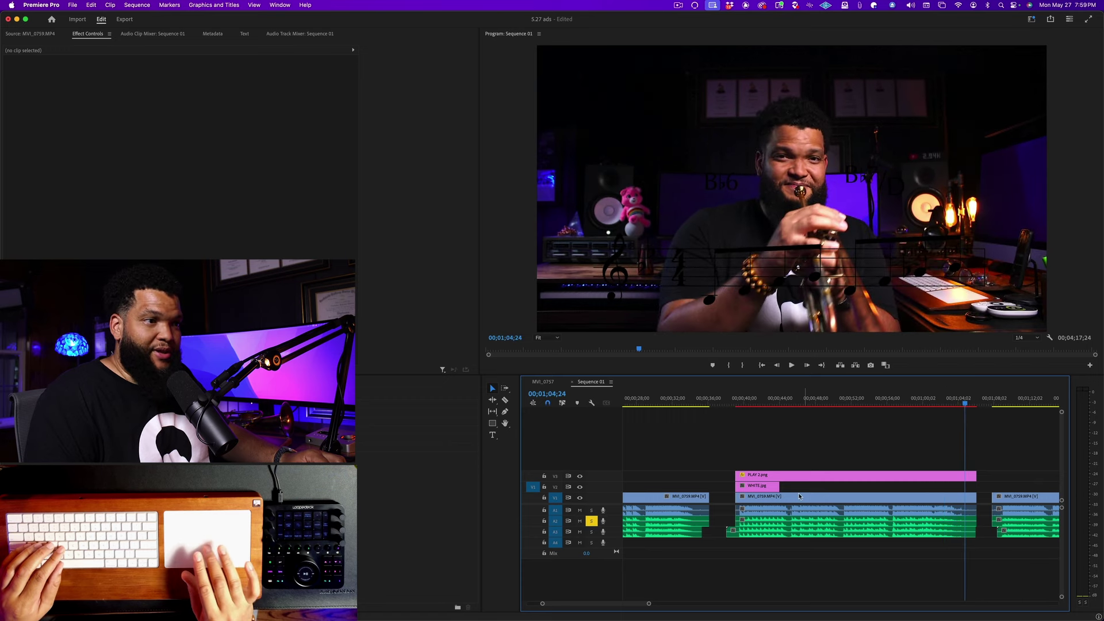
pyautogui.moveTo(784, 491); pyautogui.dragTo(978, 486)
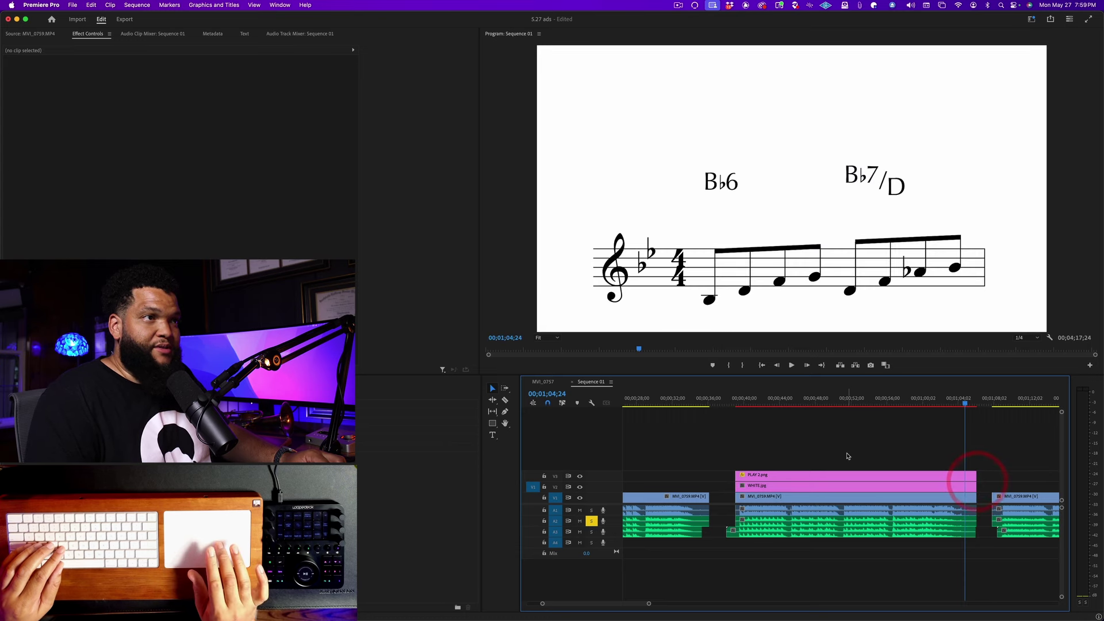
# - Play the opening of the trumpet exercise from about 00;00;39;13 to check where the first notes fall under the notation
pyautogui.click(739, 403)
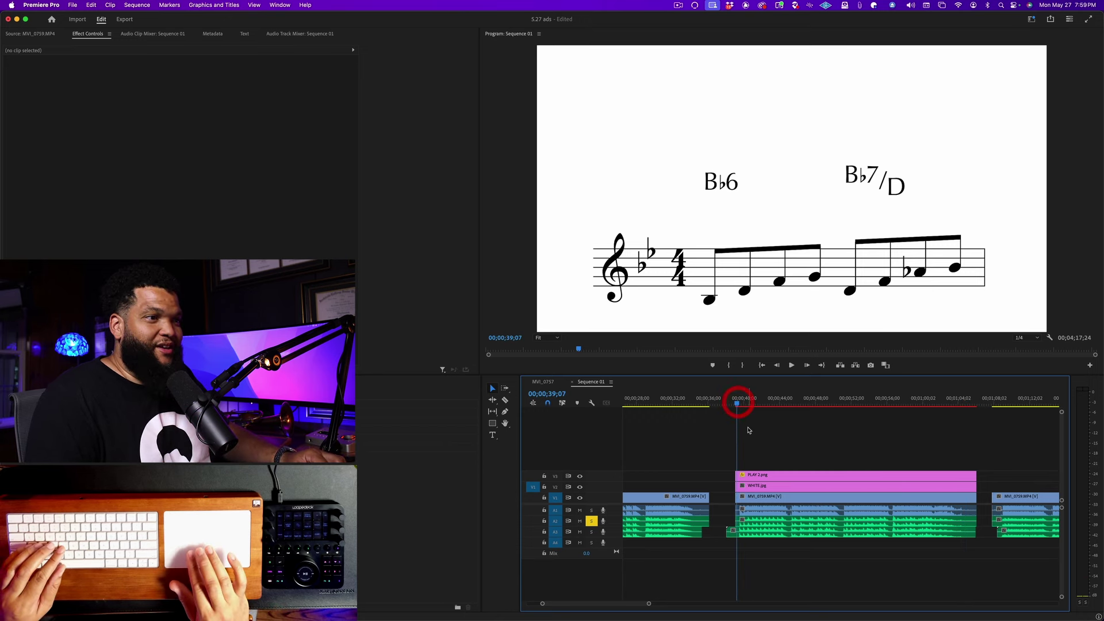
pyautogui.click(748, 428)
pyautogui.scroll(5, 749, 429)
pyautogui.click(735, 435)
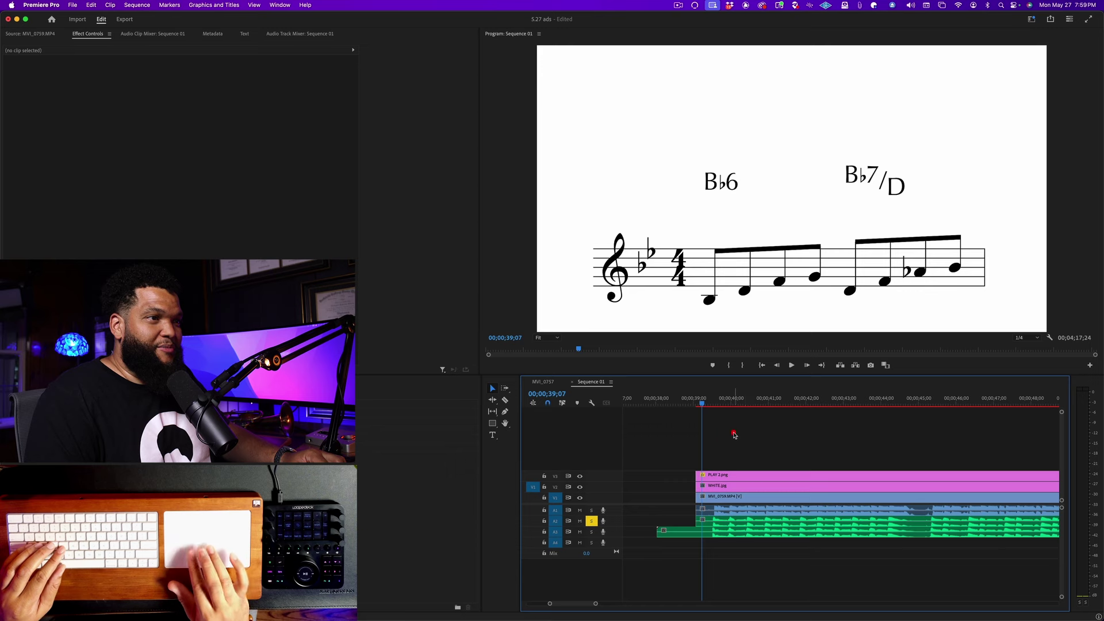
pyautogui.scroll(3, 734, 435)
pyautogui.press('=')
pyautogui.click(681, 401)
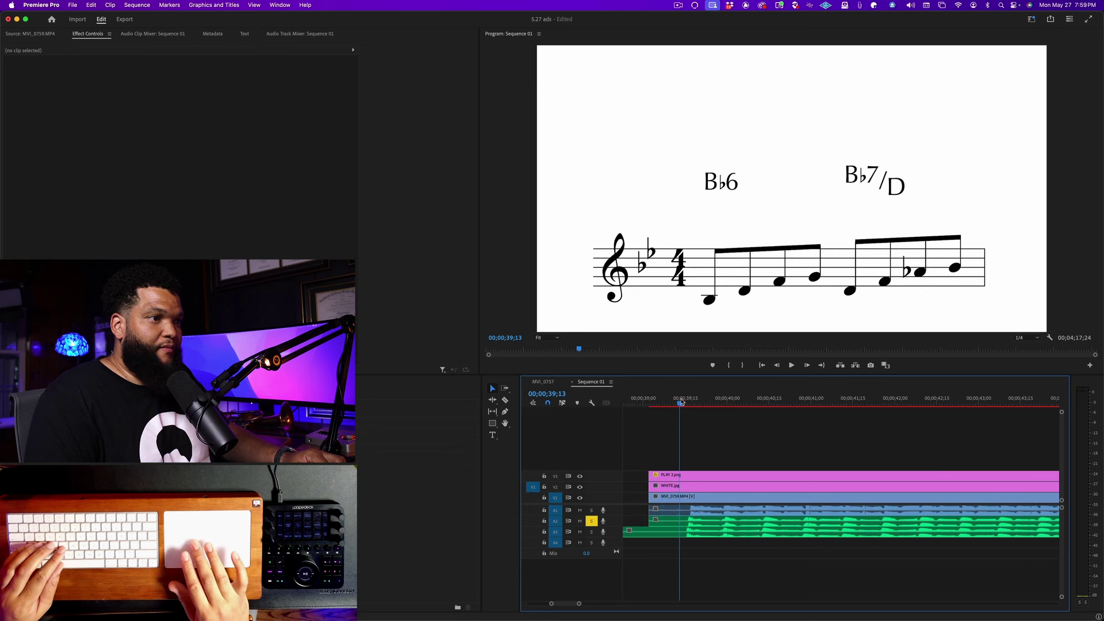
pyautogui.press('space')
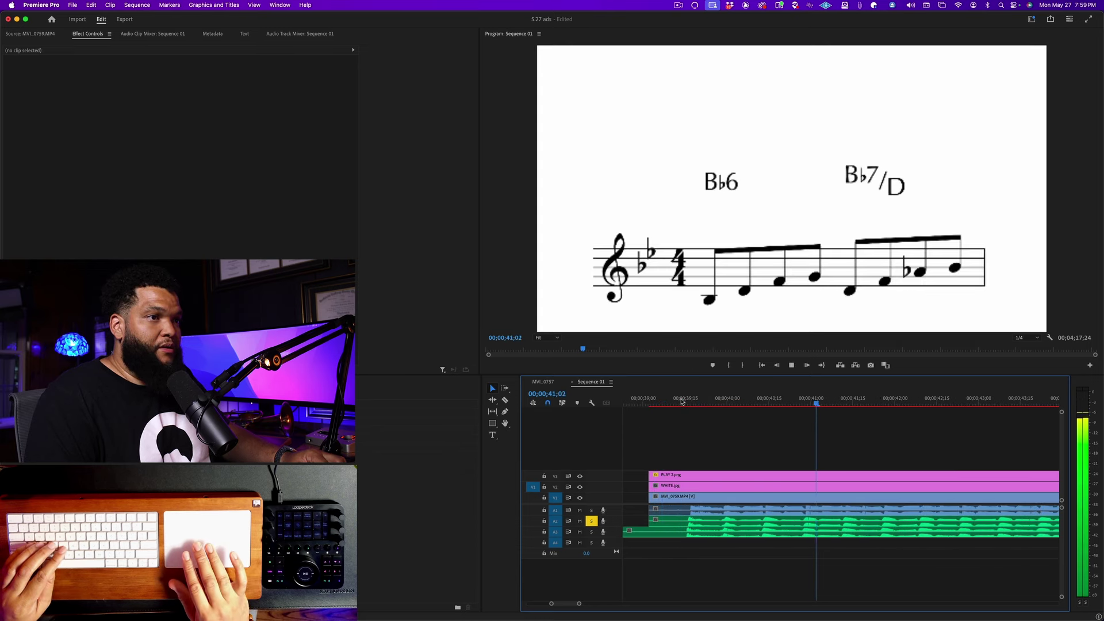
pyautogui.press('space')
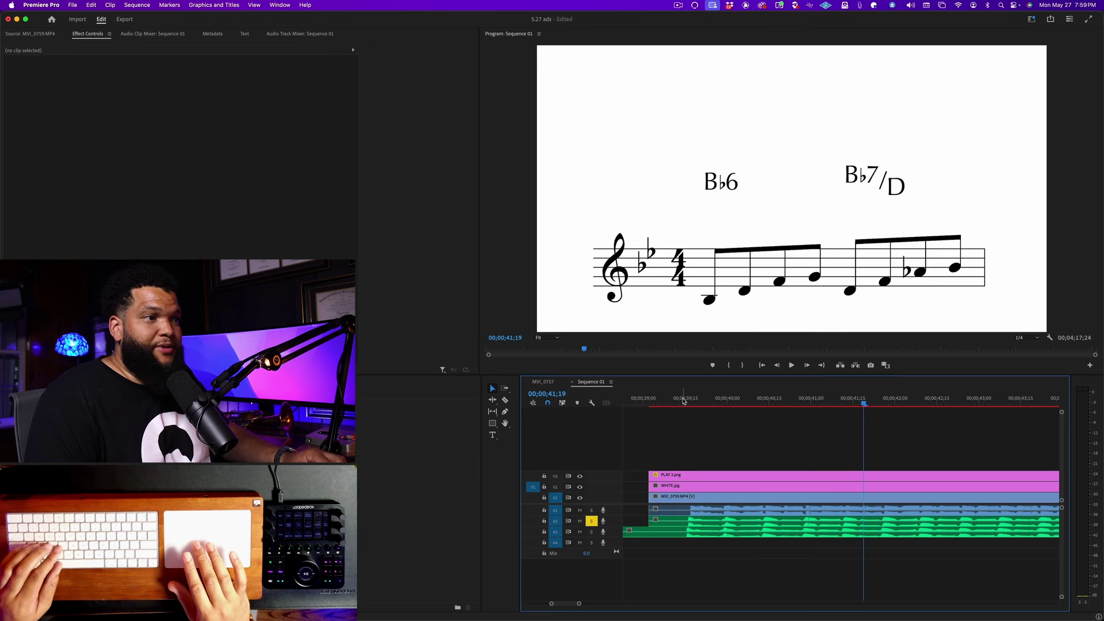
pyautogui.click(688, 401)
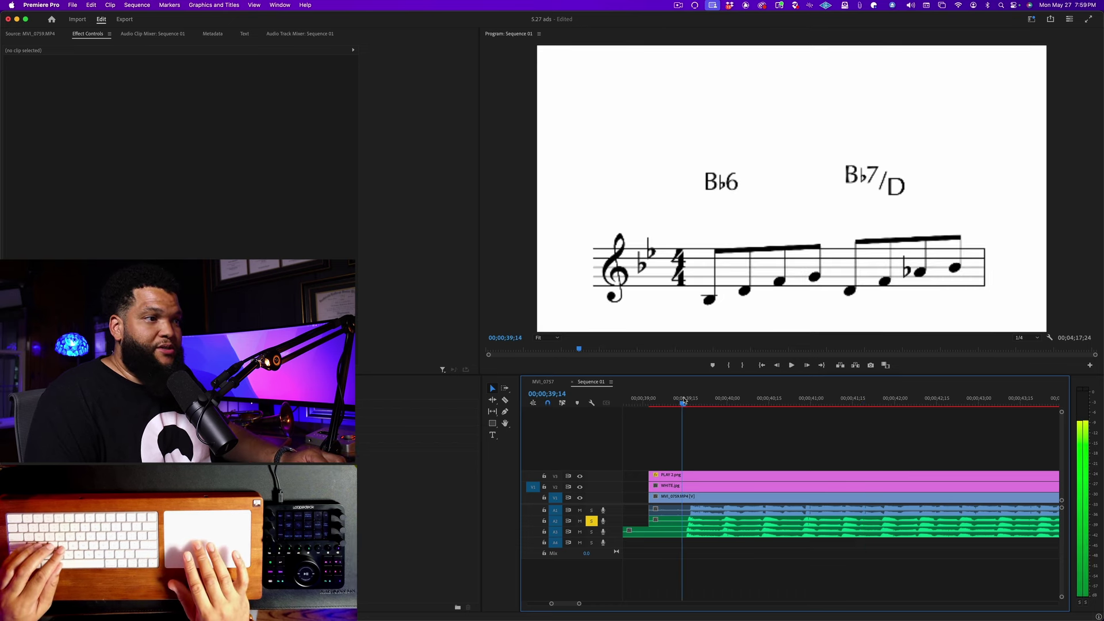
pyautogui.click(684, 401)
# - Turn on Position keyframing for the PLAY 2.png clip at its start, 00;00;39;02
pyautogui.click(695, 475)
pyautogui.click(698, 454)
pyautogui.click(695, 474)
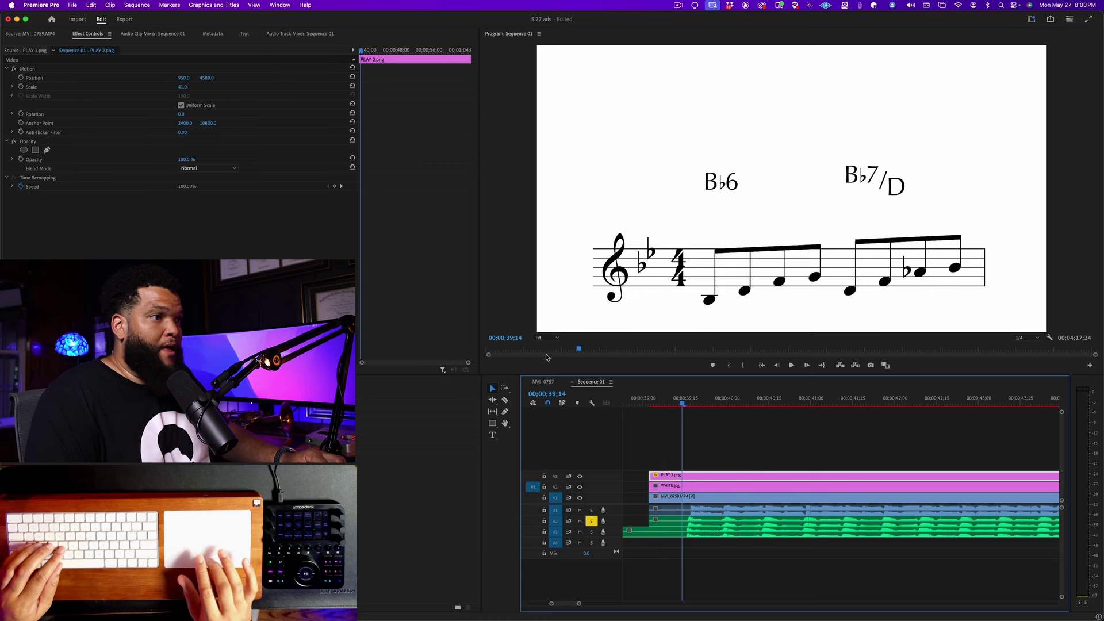
pyautogui.moveTo(363, 51); pyautogui.dragTo(312, 57)
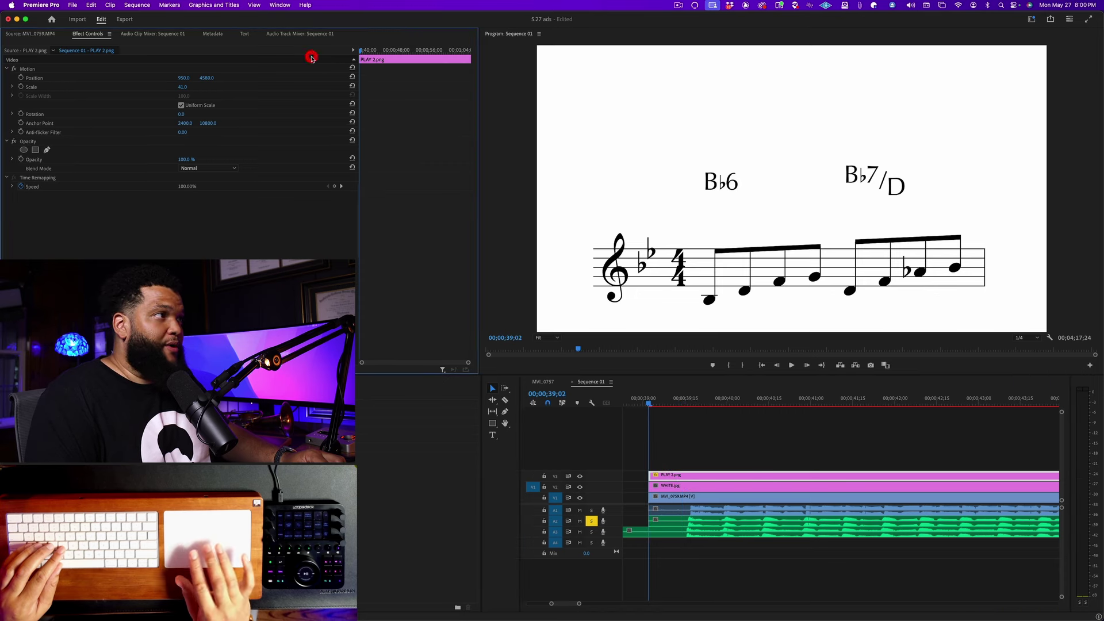
pyautogui.click(21, 78)
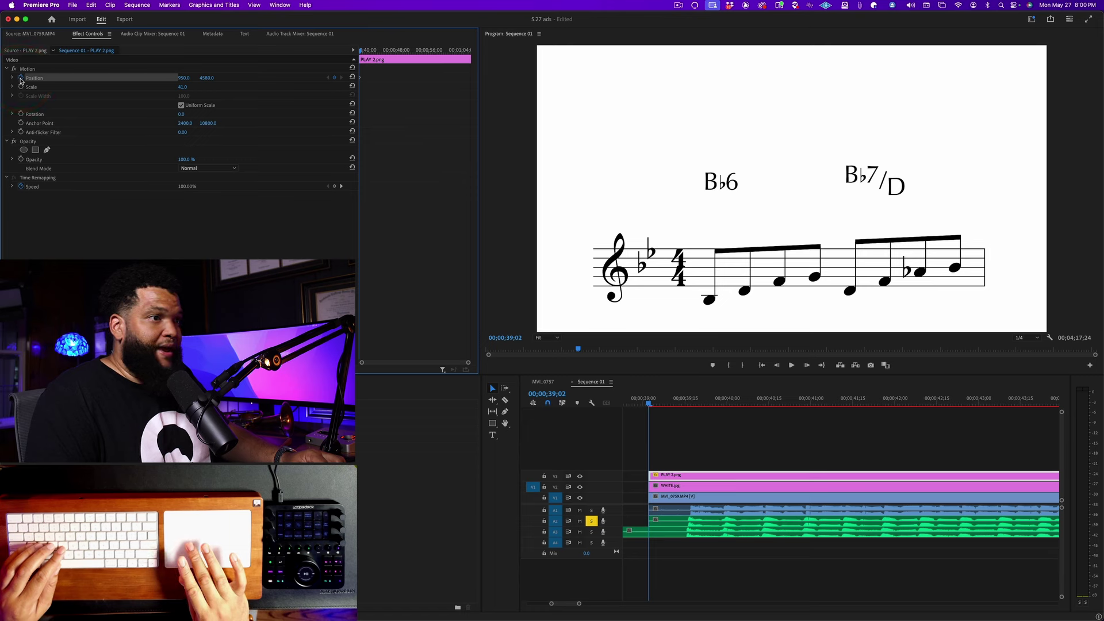
# - Audition the first measure and add a Position keyframe for PLAY 2.png where its first note starts, at 00;00;39;16
pyautogui.click(688, 402)
pyautogui.press('space')
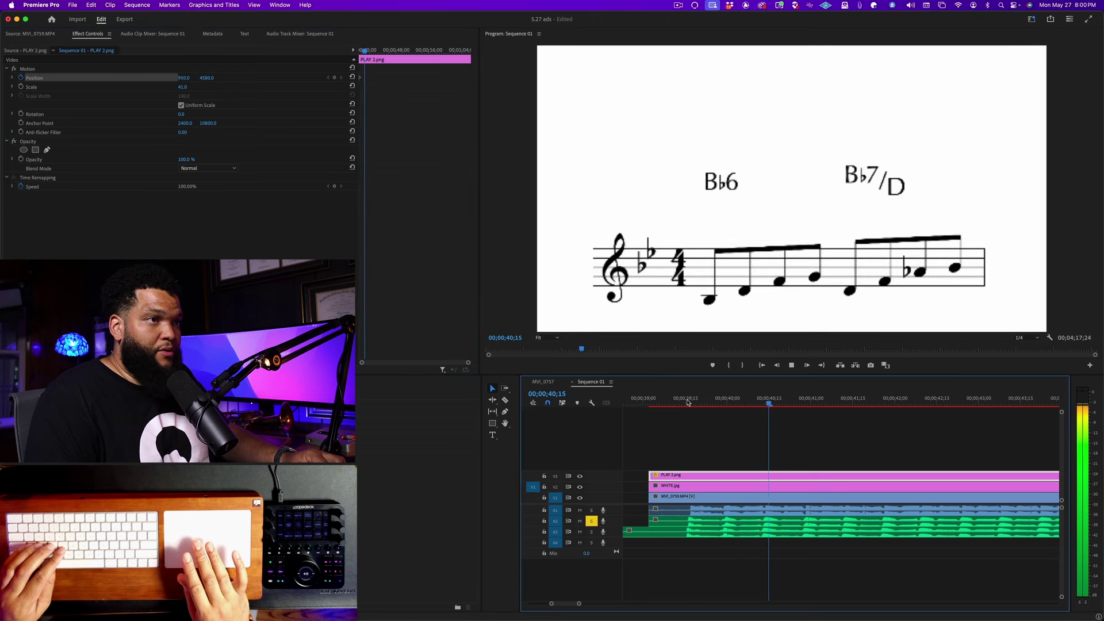
pyautogui.press('space')
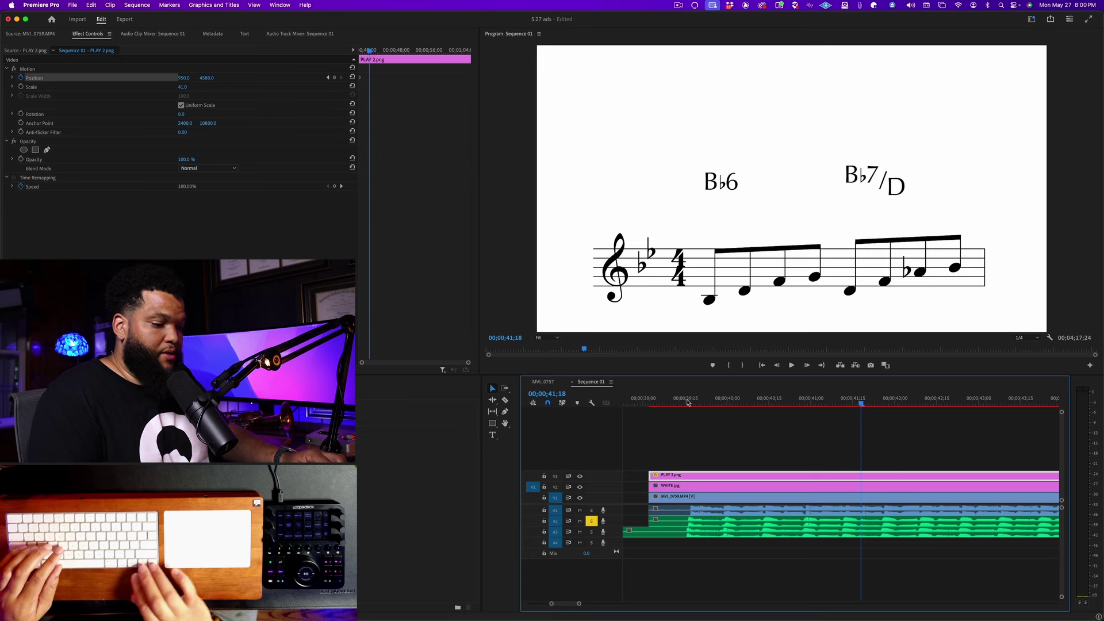
pyautogui.press('Left')
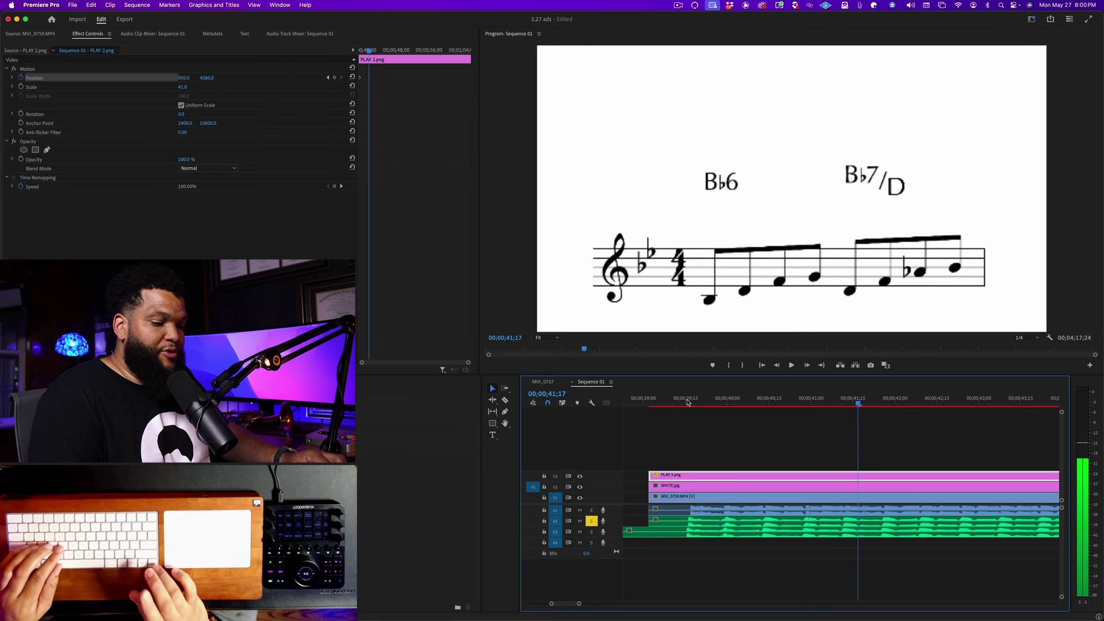
pyautogui.press('Left')
pyautogui.press('Left')
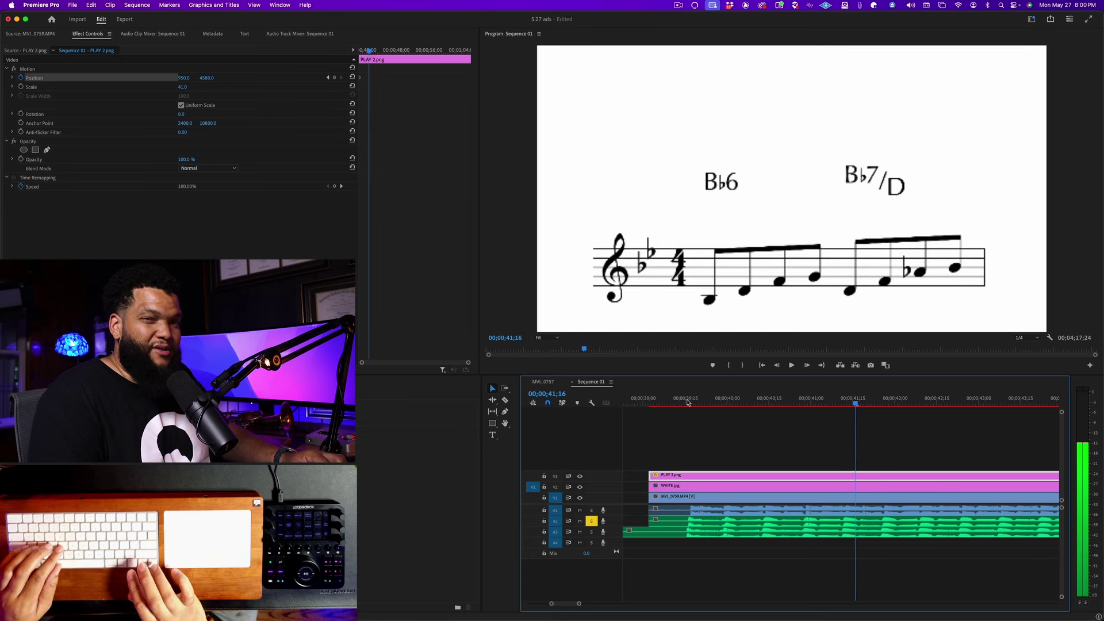
pyautogui.press('Right')
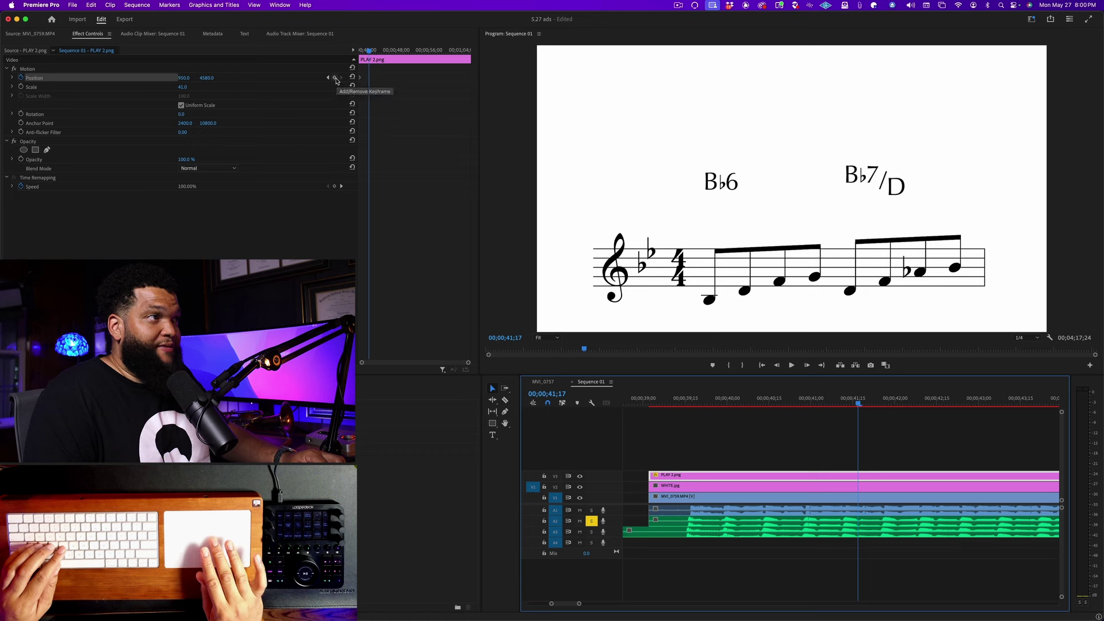
pyautogui.click(689, 405)
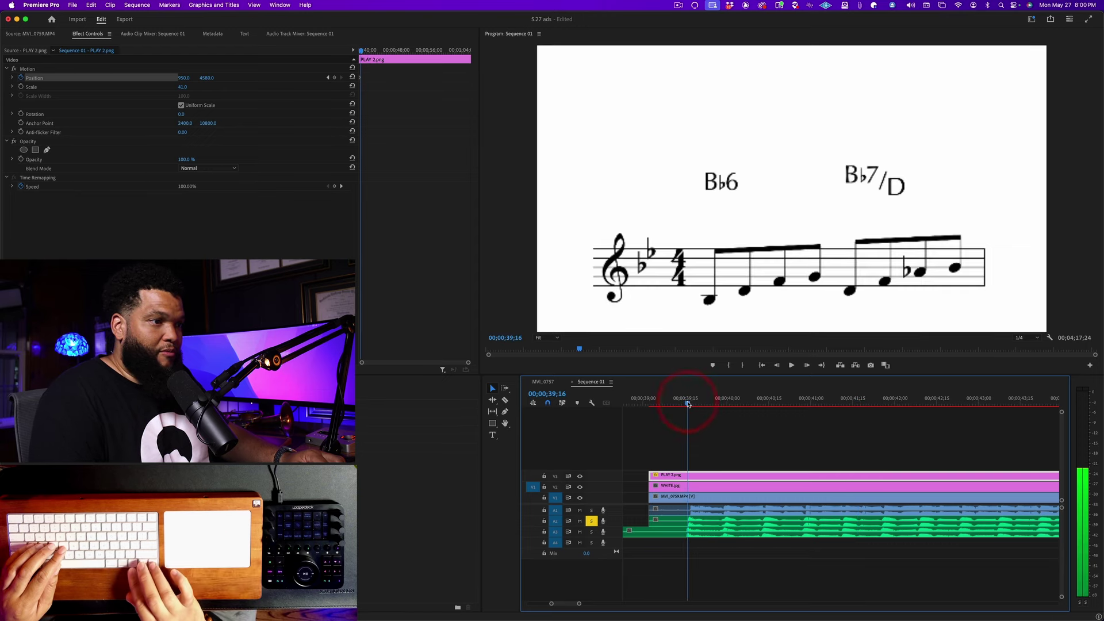
pyautogui.click(334, 78)
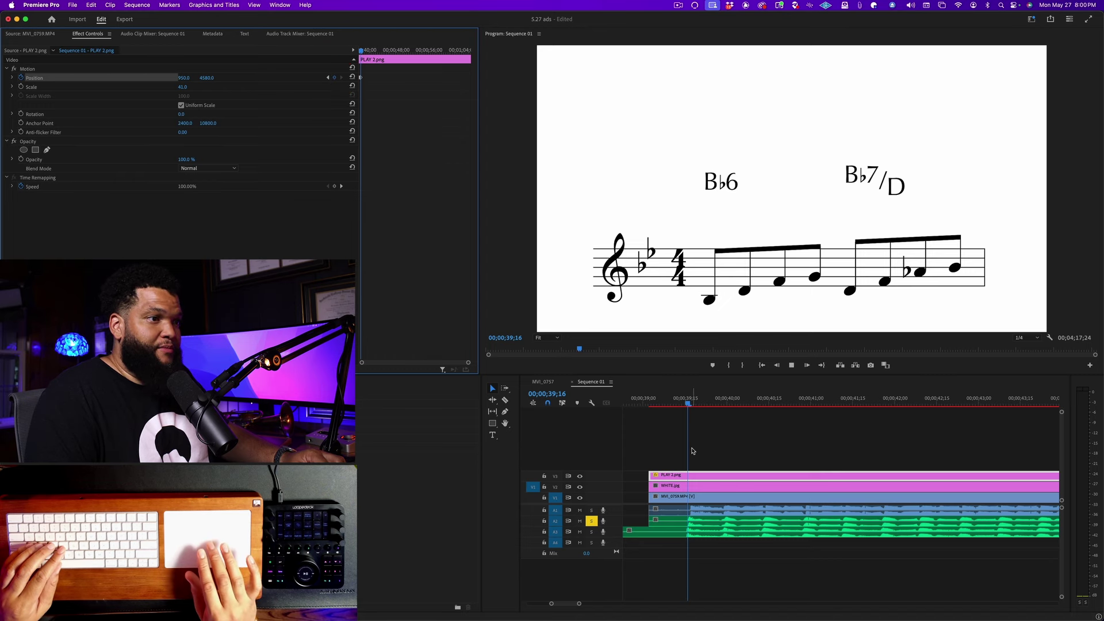
# - At the end of the first measure, 00;00;41;17, set PLAY 2.png's vertical Position to 3940 so the second staff scrolls into the frame
pyautogui.press('space')
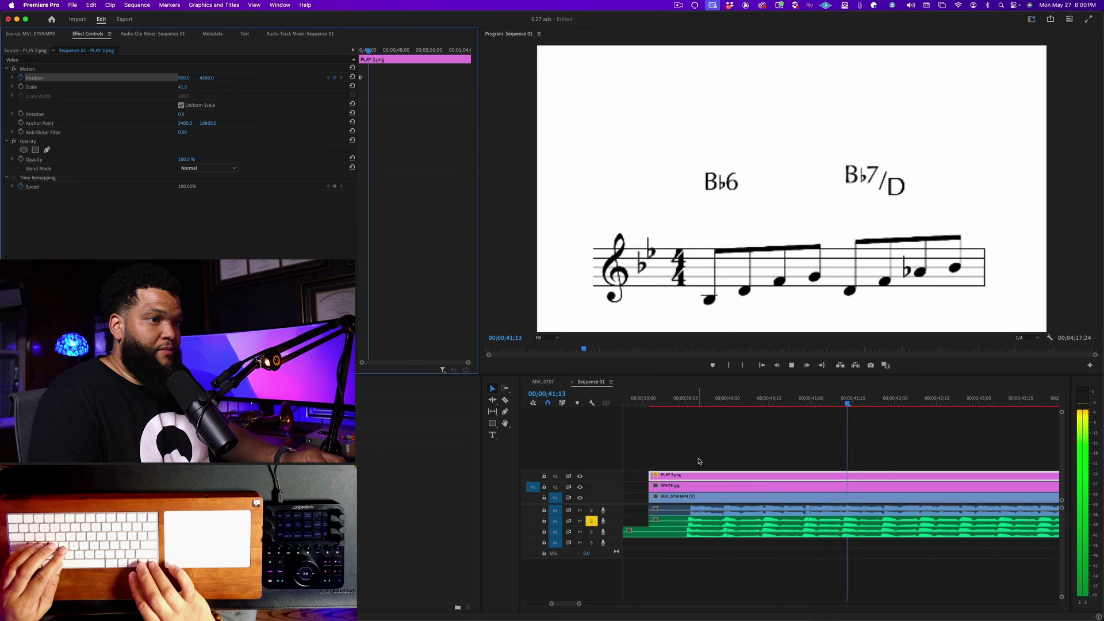
pyautogui.press('space')
pyautogui.press('Left')
pyautogui.press('Left')
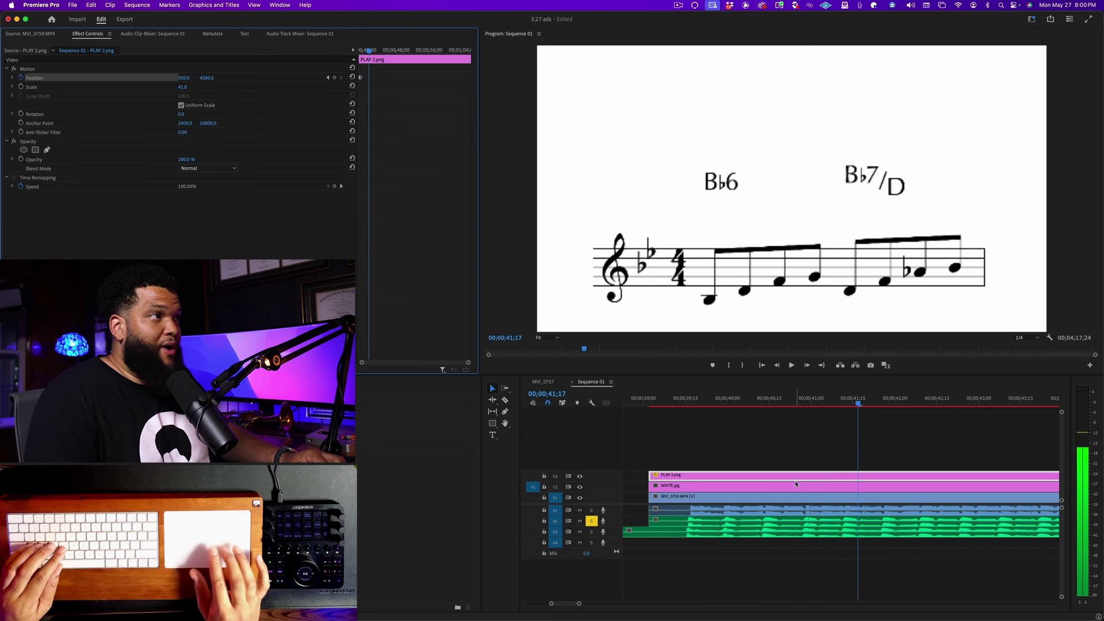
pyautogui.click(209, 77)
pyautogui.scroll(-10, 210, 78)
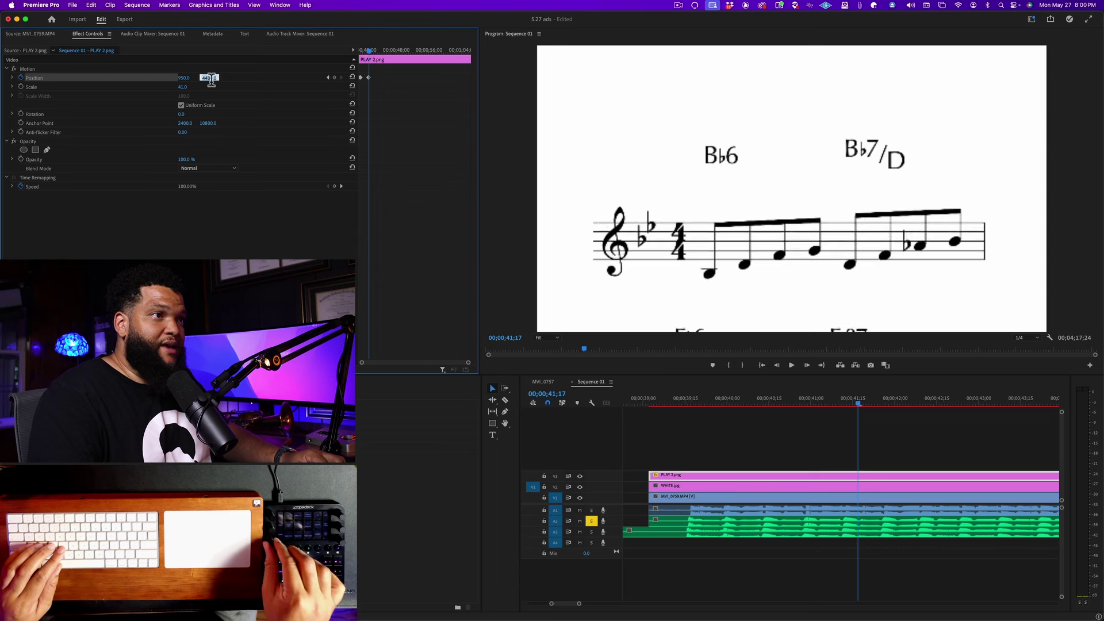
pyautogui.hotkey('shift', 'Down')
pyautogui.hotkey('shift', 'Down')
pyautogui.hotkey('shift', 'Down')
pyautogui.hotkey('shift', 'Down')
pyautogui.hotkey('shift', 'Down')
pyautogui.hotkey('shift', 'Down')
pyautogui.hotkey('shift', 'Down')
pyautogui.hotkey('shift', 'Down')
pyautogui.hotkey('shift', 'Down')
pyautogui.hotkey('shift', 'Down')
pyautogui.hotkey('shift', 'Down')
pyautogui.hotkey('shift', 'Down')
pyautogui.hotkey('shift', 'Down')
pyautogui.hotkey('shift', 'Down')
pyautogui.hotkey('shift', 'Down')
pyautogui.hotkey('shift', 'Down')
pyautogui.hotkey('shift', 'Down')
pyautogui.hotkey('shift', 'Down')
pyautogui.hotkey('shift', 'Down')
pyautogui.hotkey('shift', 'Down')
pyautogui.hotkey('shift', 'Down')
pyautogui.hotkey('shift', 'Down')
pyautogui.hotkey('shift', 'Down')
pyautogui.hotkey('shift', 'Down')
pyautogui.hotkey('shift', 'Down')
pyautogui.hotkey('shift', 'Down')
pyautogui.hotkey('shift', 'Down')
pyautogui.hotkey('shift', 'Down')
pyautogui.hotkey('shift', 'Down')
pyautogui.hotkey('shift', 'Down')
pyautogui.hotkey('shift', 'Down')
pyautogui.hotkey('shift', 'Down')
pyautogui.hotkey('shift', 'Down')
pyautogui.hotkey('shift', 'Down')
pyautogui.hotkey('shift', 'Down')
pyautogui.hotkey('shift', 'Down')
pyautogui.hotkey('shift', 'Down')
pyautogui.hotkey('shift', 'Down')
pyautogui.hotkey('shift', 'Down')
pyautogui.hotkey('shift', 'Down')
pyautogui.hotkey('shift', 'Down')
pyautogui.hotkey('shift', 'Down')
pyautogui.hotkey('shift', 'Down')
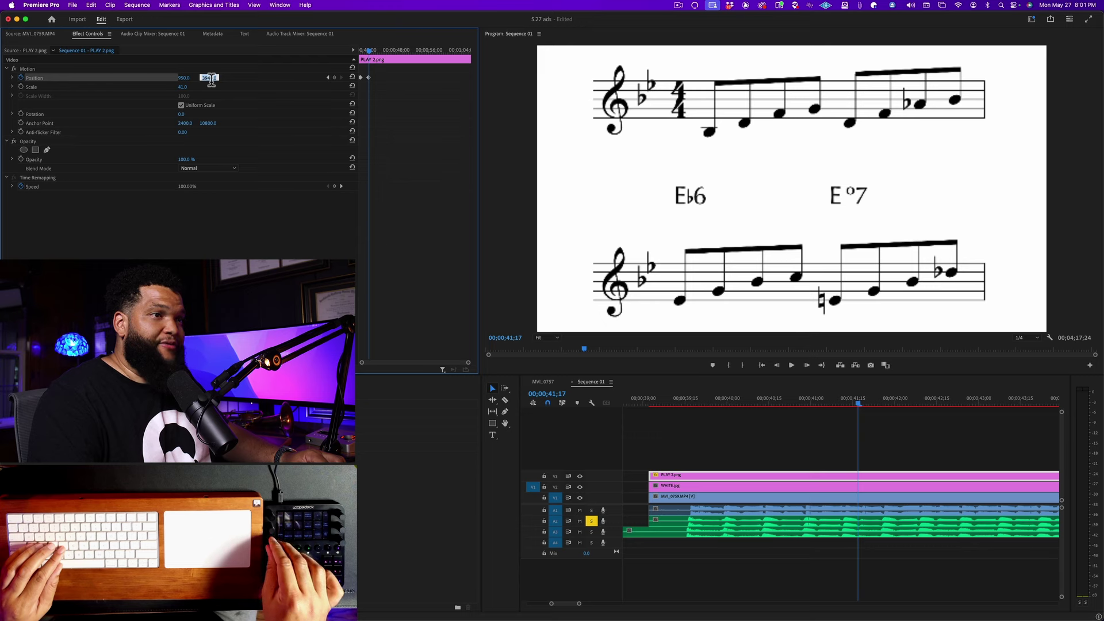
pyautogui.hotkey('shift', 'Up')
pyautogui.hotkey('shift', 'Down')
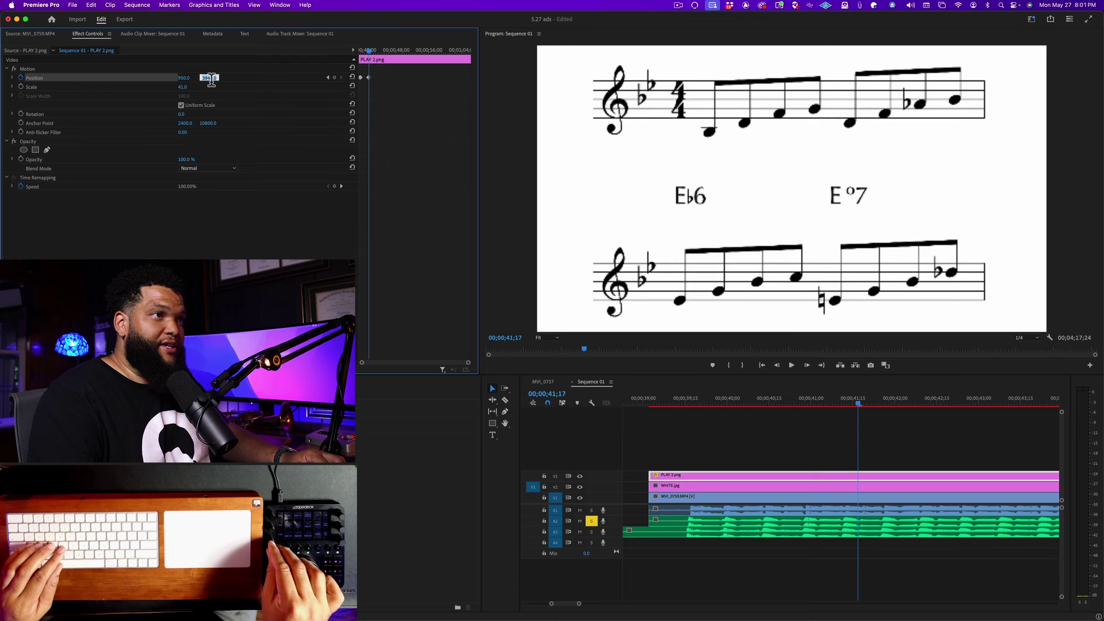
pyautogui.press('Return')
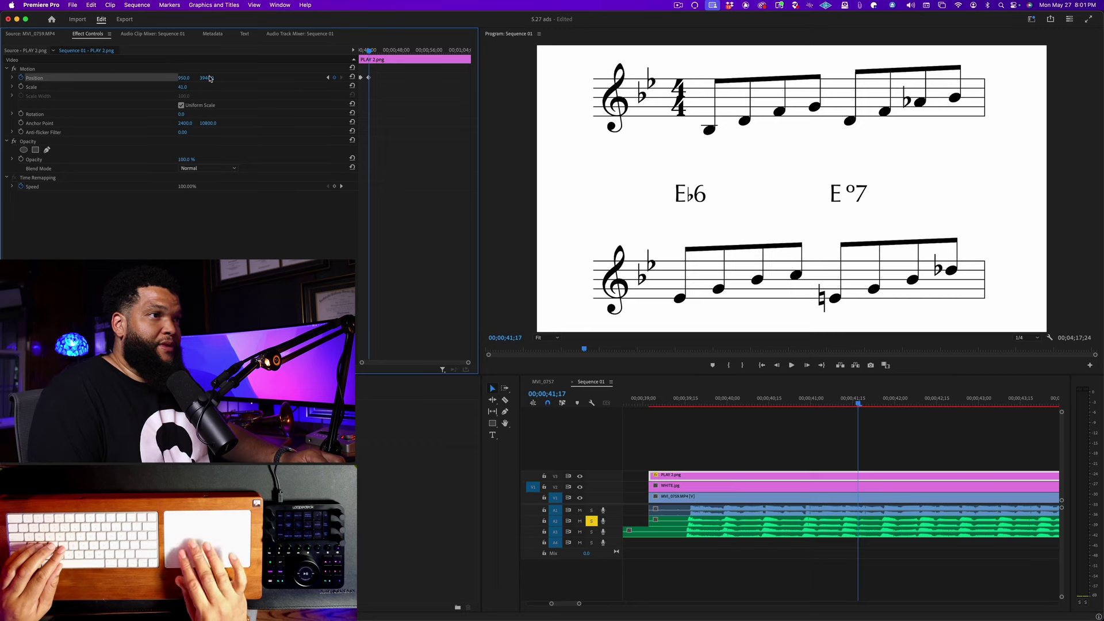
# - Play the sequence from 00;00;39;03 to 00;00;43;13 to check the notation's scroll against the trumpet audio
pyautogui.click(652, 402)
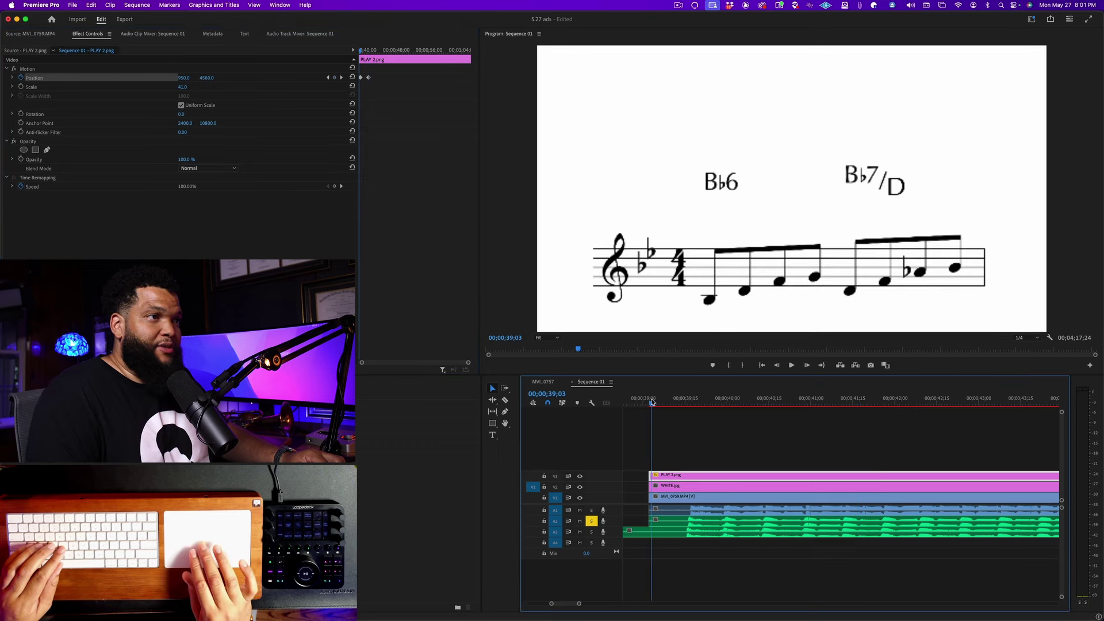
pyautogui.press('space')
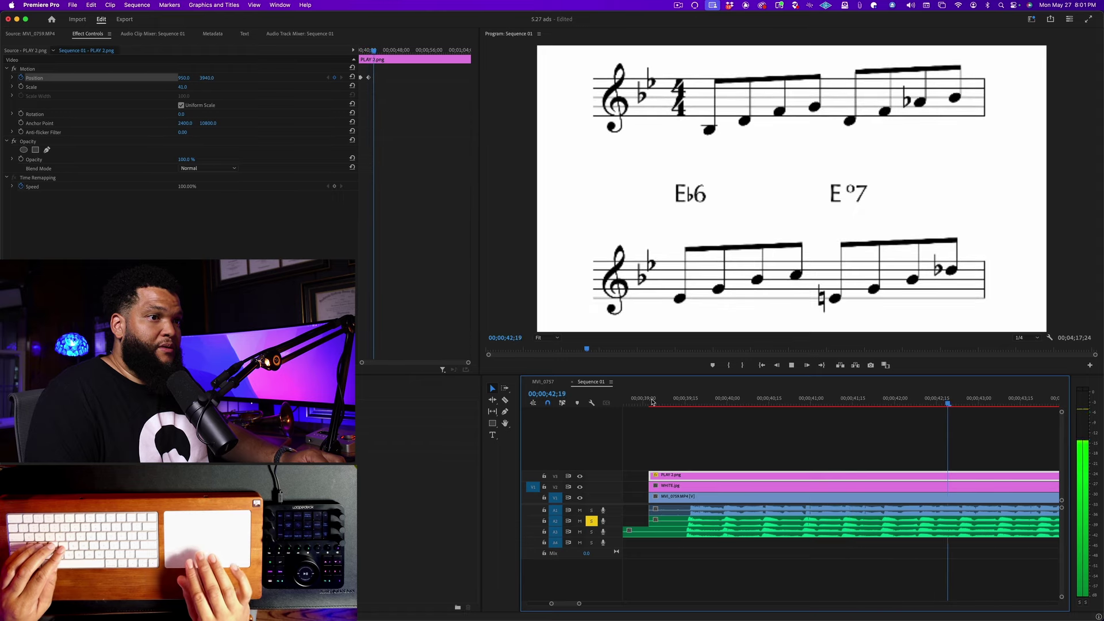
pyautogui.press('space')
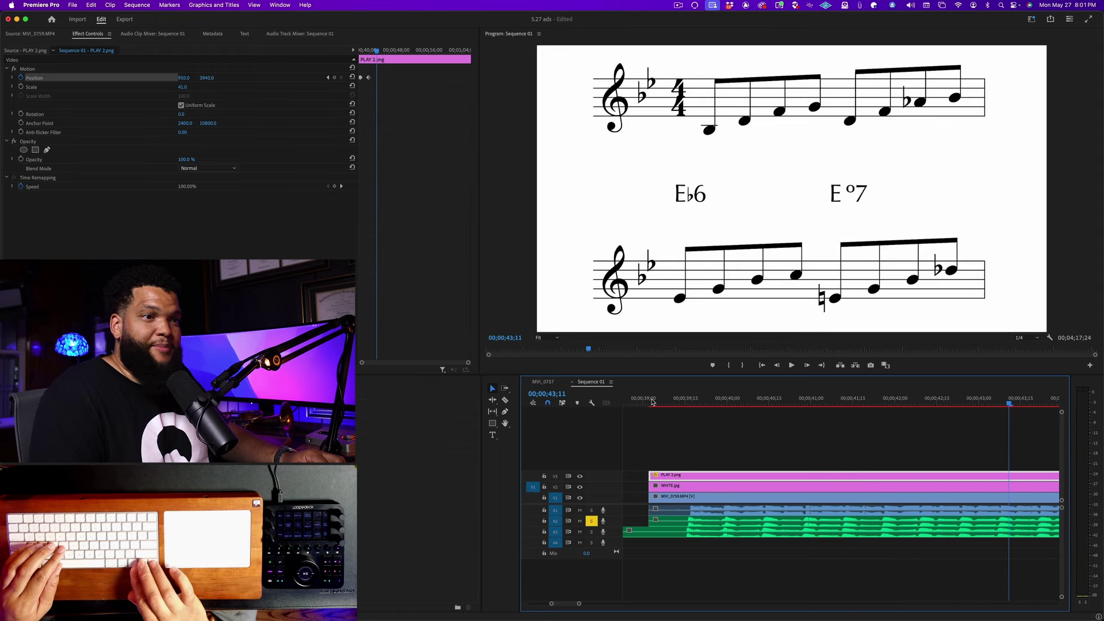
pyautogui.press('space')
pyautogui.press('space')
# - At the end of the second measure, 00;00;43;13, set PLAY 2.png's vertical Position to 3240 so the third staff scrolls into the frame
pyautogui.click(688, 444)
pyautogui.click(689, 477)
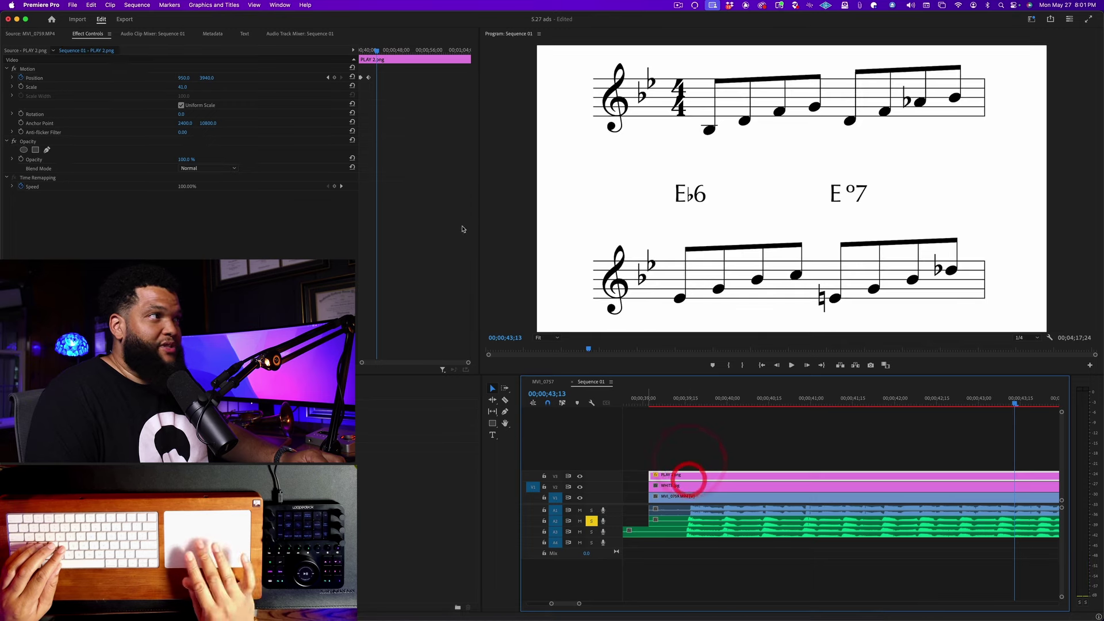
pyautogui.click(210, 77)
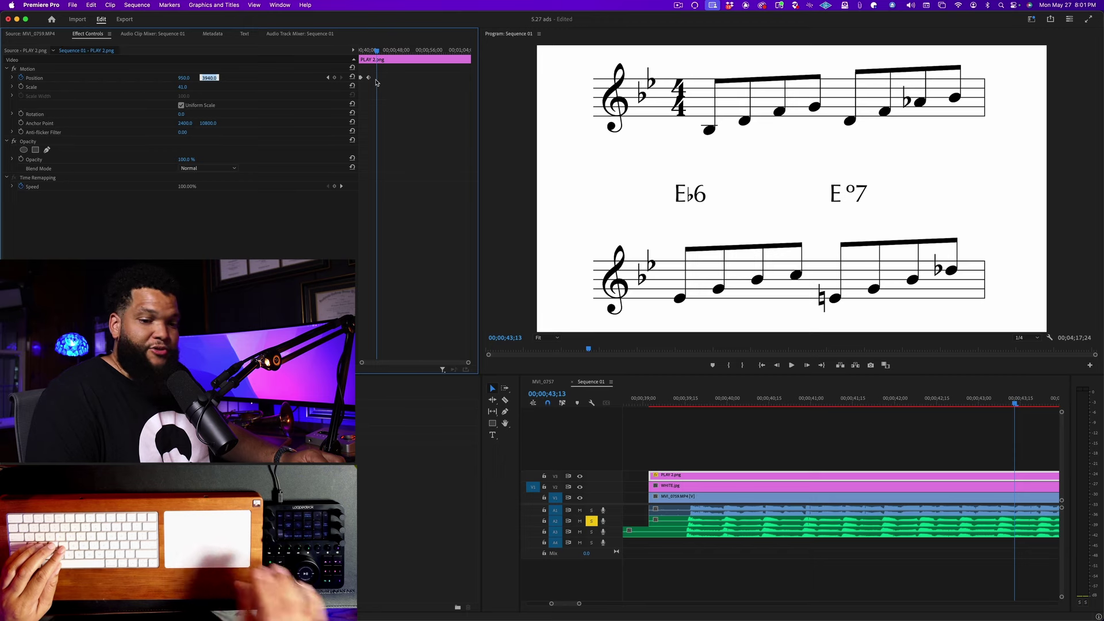
pyautogui.hotkey('shift', 'Down')
pyautogui.hotkey('shift', 'Down')
pyautogui.hotkey('shift', 'Down')
pyautogui.hotkey('shift', 'Down')
pyautogui.hotkey('shift', 'Down')
pyautogui.hotkey('shift', 'Down')
pyautogui.hotkey('shift', 'Down')
pyautogui.hotkey('shift', 'Down')
pyautogui.hotkey('shift', 'Down')
pyautogui.hotkey('shift', 'Down')
pyautogui.hotkey('shift', 'Down')
pyautogui.hotkey('shift', 'Down')
pyautogui.hotkey('shift', 'Down')
pyautogui.hotkey('shift', 'Down')
pyautogui.hotkey('shift', 'Down')
pyautogui.hotkey('shift', 'Down')
pyautogui.hotkey('shift', 'Down')
pyautogui.hotkey('shift', 'Down')
pyautogui.hotkey('shift', 'Down')
pyautogui.hotkey('shift', 'Down')
pyautogui.hotkey('shift', 'Down')
pyautogui.hotkey('shift', 'Down')
pyautogui.hotkey('shift', 'Down')
pyautogui.hotkey('shift', 'Down')
pyautogui.hotkey('shift', 'Down')
pyautogui.hotkey('shift', 'Down')
pyautogui.hotkey('shift', 'Down')
pyautogui.hotkey('shift', 'Down')
pyautogui.hotkey('shift', 'Down')
pyautogui.hotkey('shift', 'Down')
pyautogui.hotkey('shift', 'Down')
pyautogui.hotkey('shift', 'Down')
pyautogui.hotkey('shift', 'Down')
pyautogui.hotkey('shift', 'Down')
pyautogui.hotkey('shift', 'Down')
pyautogui.hotkey('shift', 'Down')
pyautogui.hotkey('shift', 'Down')
pyautogui.hotkey('shift', 'Down')
pyautogui.hotkey('shift', 'Down')
pyautogui.hotkey('shift', 'Down')
pyautogui.hotkey('shift', 'Down')
pyautogui.hotkey('shift', 'Down')
pyautogui.hotkey('shift', 'Down')
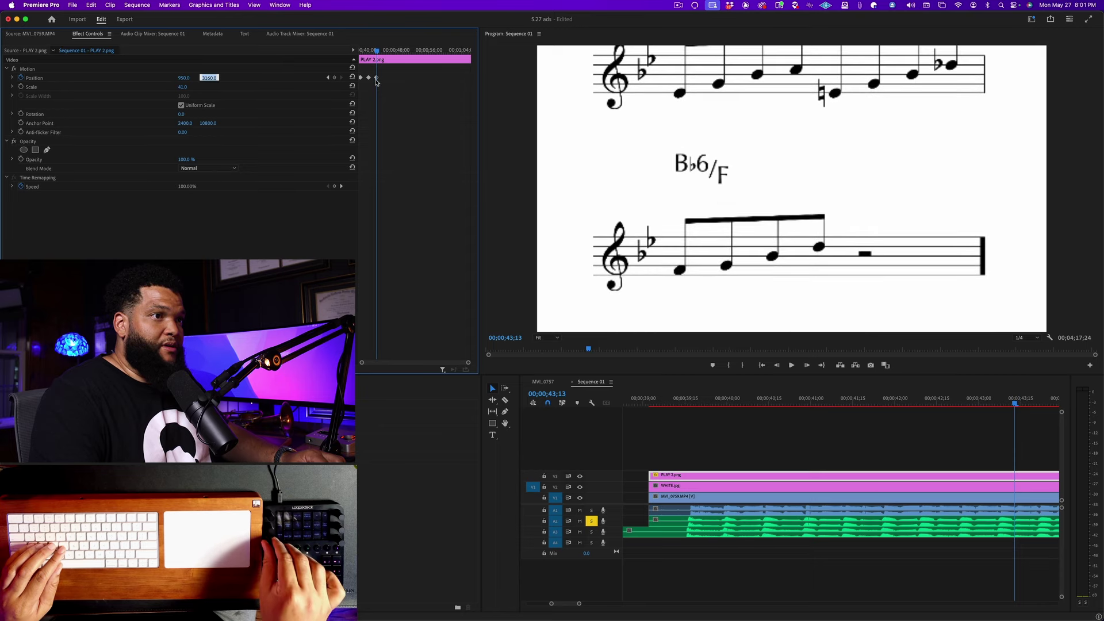
pyautogui.hotkey('shift', 'Up')
pyautogui.hotkey('shift', 'Up')
pyautogui.hotkey('shift', 'Up')
pyautogui.hotkey('shift', 'Up')
pyautogui.hotkey('shift', 'Up')
pyautogui.hotkey('shift', 'Up')
pyautogui.hotkey('shift', 'Up')
pyautogui.hotkey('shift', 'Up')
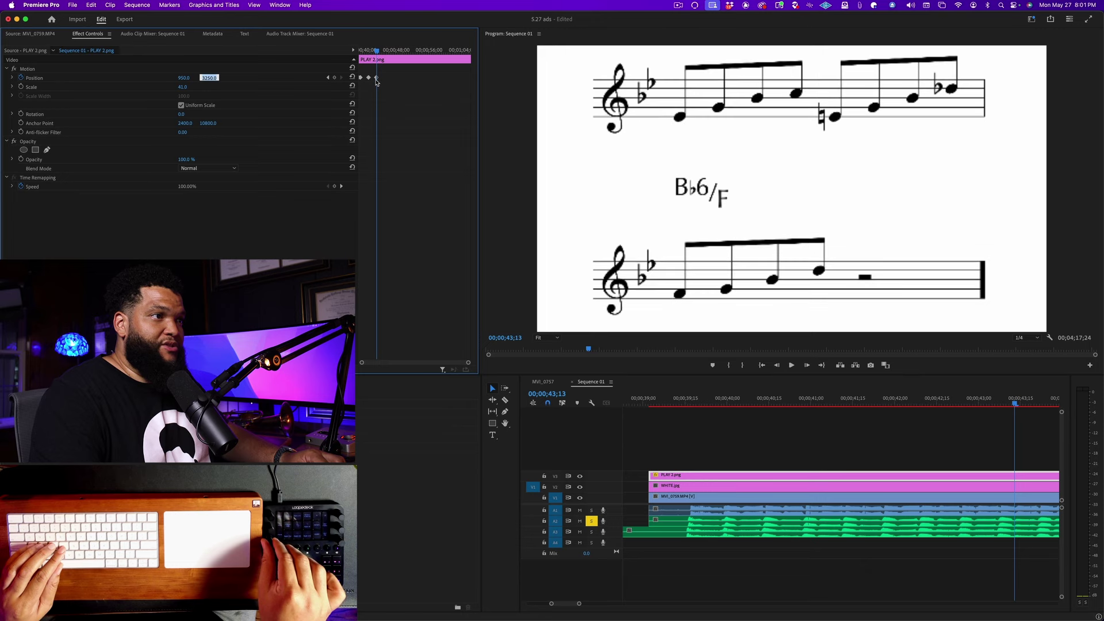
pyautogui.hotkey('shift', 'Down')
pyautogui.press('Return')
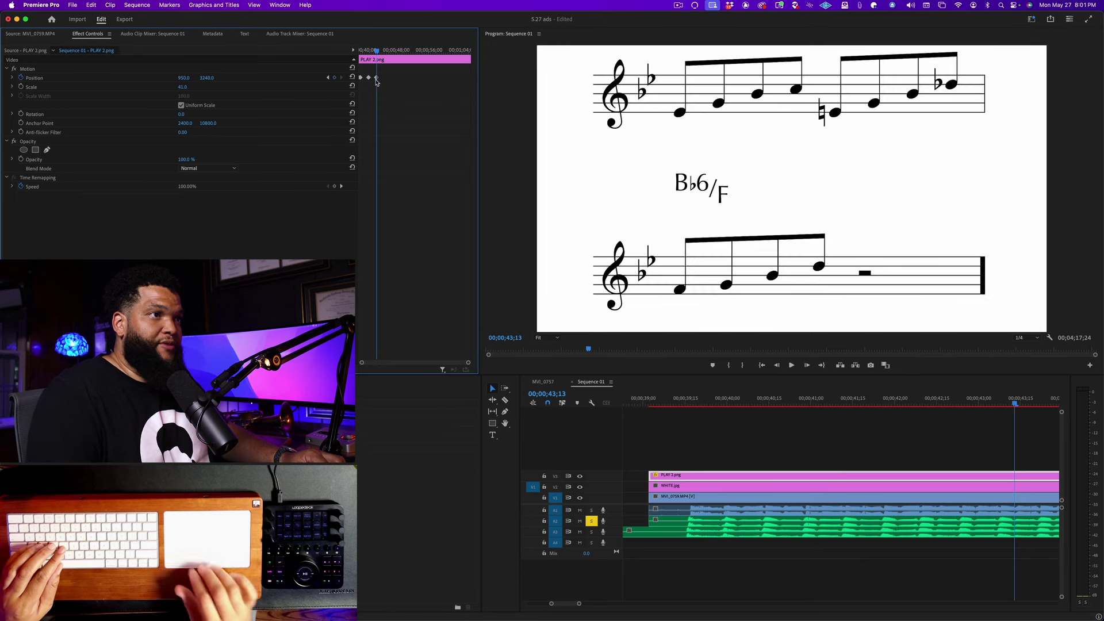
# - Play through the third measure to 00;00;45;10 and set PLAY 2.png's vertical Position to 2540 to bring in the fourth staff
pyautogui.press('space')
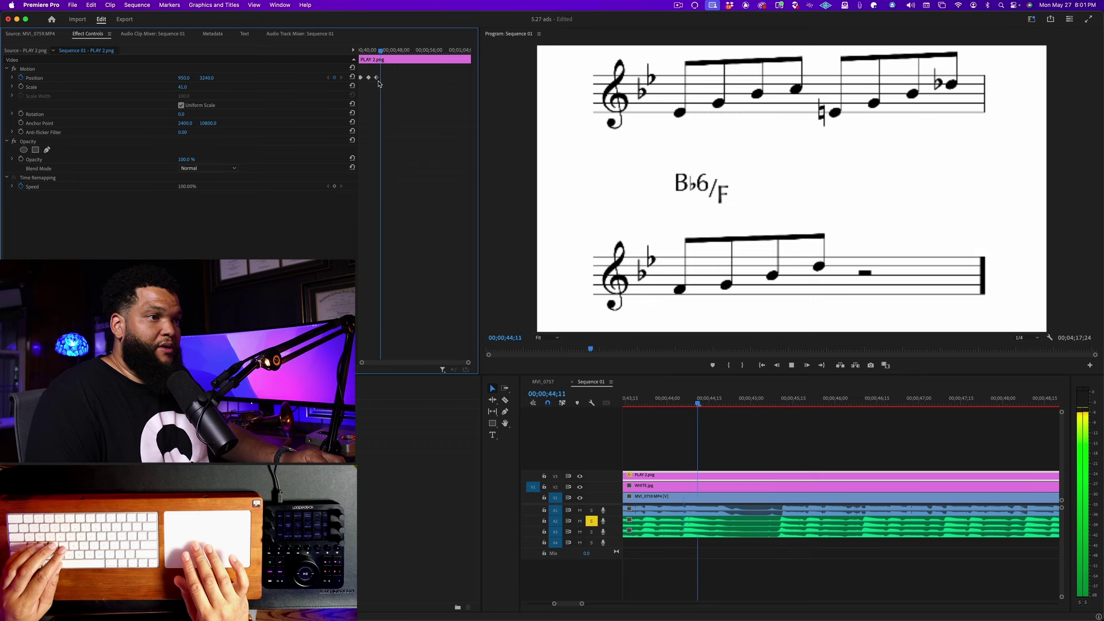
pyautogui.press('space')
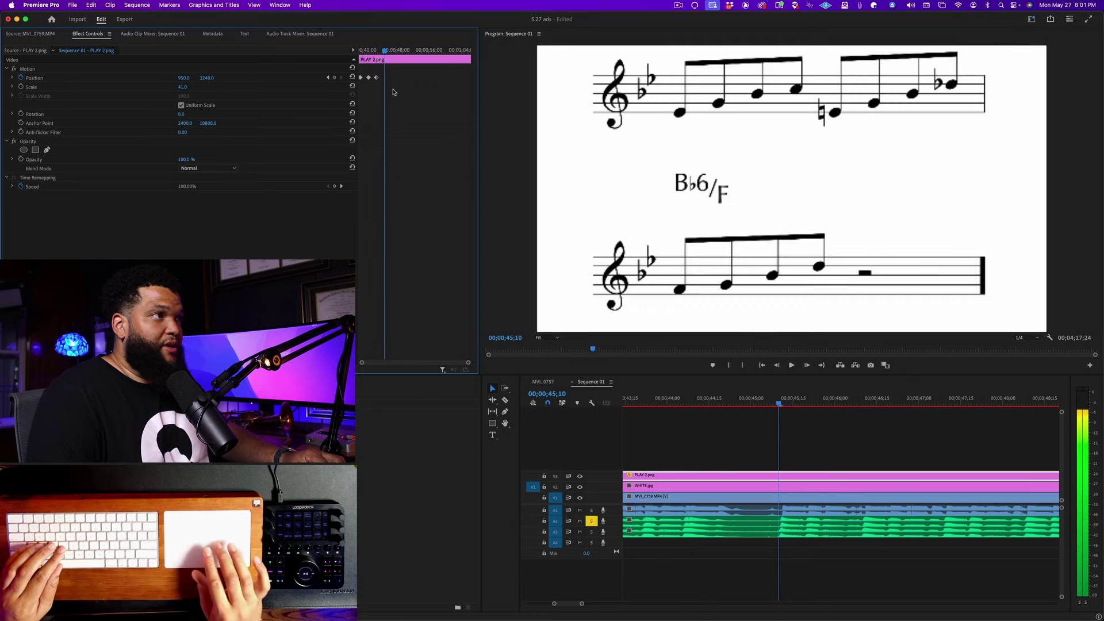
pyautogui.click(210, 79)
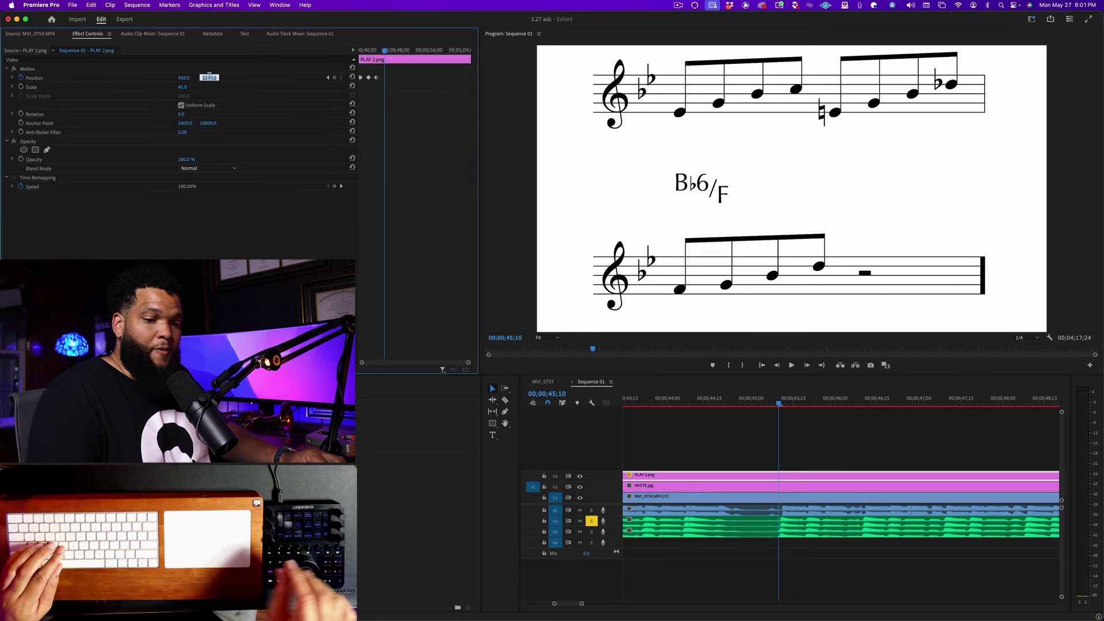
pyautogui.hotkey('shift', 'Down')
pyautogui.hotkey('shift', 'Down')
pyautogui.hotkey('shift', 'Down')
pyautogui.hotkey('shift', 'Down')
pyautogui.hotkey('shift', 'Down')
pyautogui.hotkey('shift', 'Down')
pyautogui.hotkey('shift', 'Down')
pyautogui.hotkey('shift', 'Down')
pyautogui.hotkey('shift', 'Down')
pyautogui.hotkey('shift', 'Down')
pyautogui.hotkey('shift', 'Down')
pyautogui.hotkey('shift', 'Down')
pyautogui.hotkey('shift', 'Down')
pyautogui.hotkey('shift', 'Down')
pyautogui.hotkey('shift', 'Down')
pyautogui.hotkey('shift', 'Down')
pyautogui.hotkey('shift', 'Down')
pyautogui.hotkey('shift', 'Down')
pyautogui.hotkey('shift', 'Down')
pyautogui.hotkey('shift', 'Down')
pyautogui.hotkey('shift', 'Down')
pyautogui.hotkey('shift', 'Down')
pyautogui.hotkey('shift', 'Down')
pyautogui.hotkey('shift', 'Down')
pyautogui.hotkey('shift', 'Down')
pyautogui.hotkey('shift', 'Down')
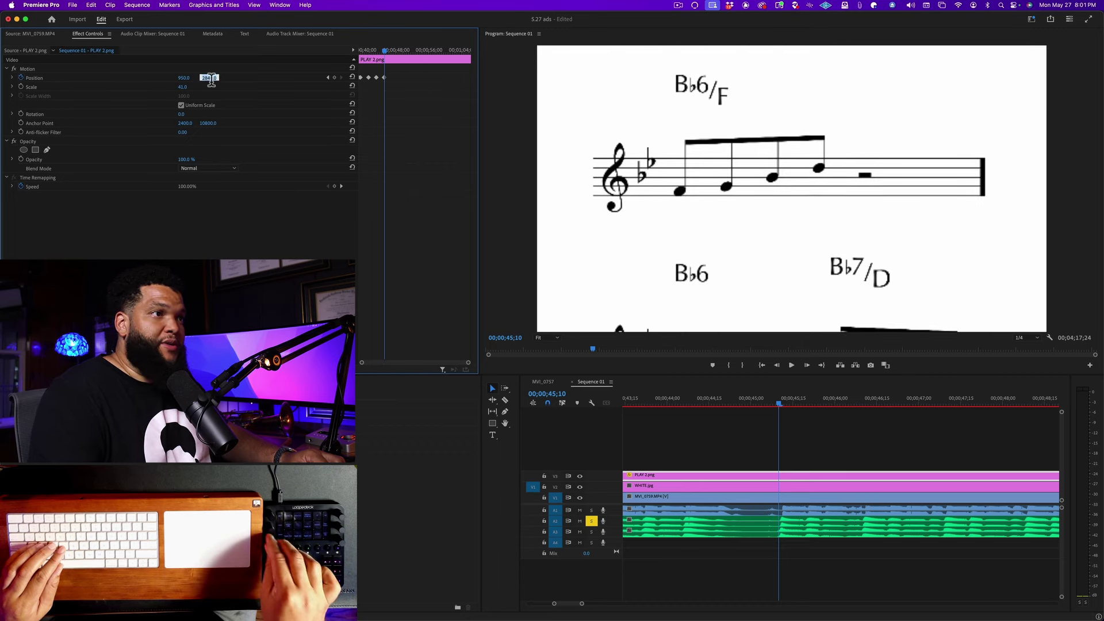
pyautogui.hotkey('shift', 'Down')
pyautogui.hotkey('shift', 'Down')
pyautogui.hotkey('shift', 'Down')
pyautogui.hotkey('shift', 'Down')
pyautogui.hotkey('shift', 'Down')
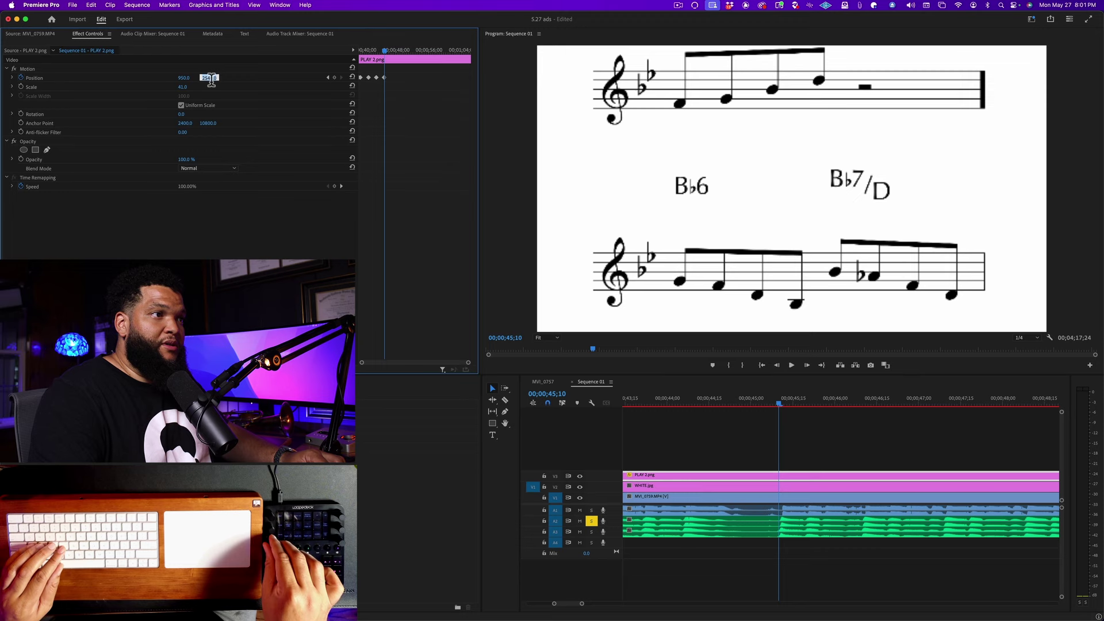
pyautogui.press('Return')
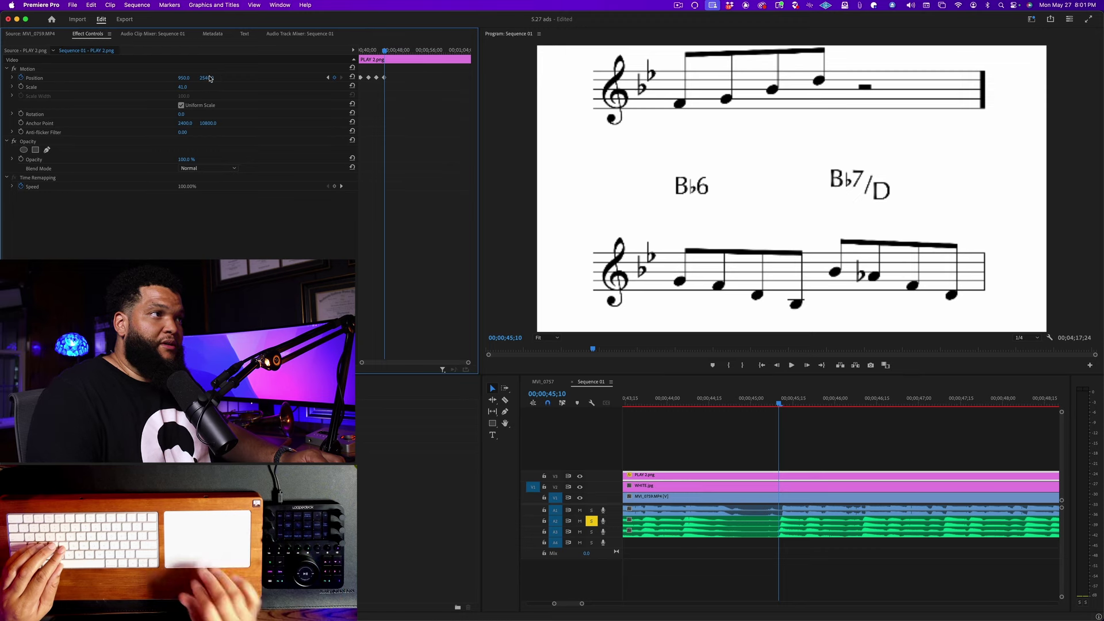
# - Play through the fourth measure to 00;00;47;09 and set PLAY 2.png's vertical Position to 1878 to bring in the fifth staff
pyautogui.press('space')
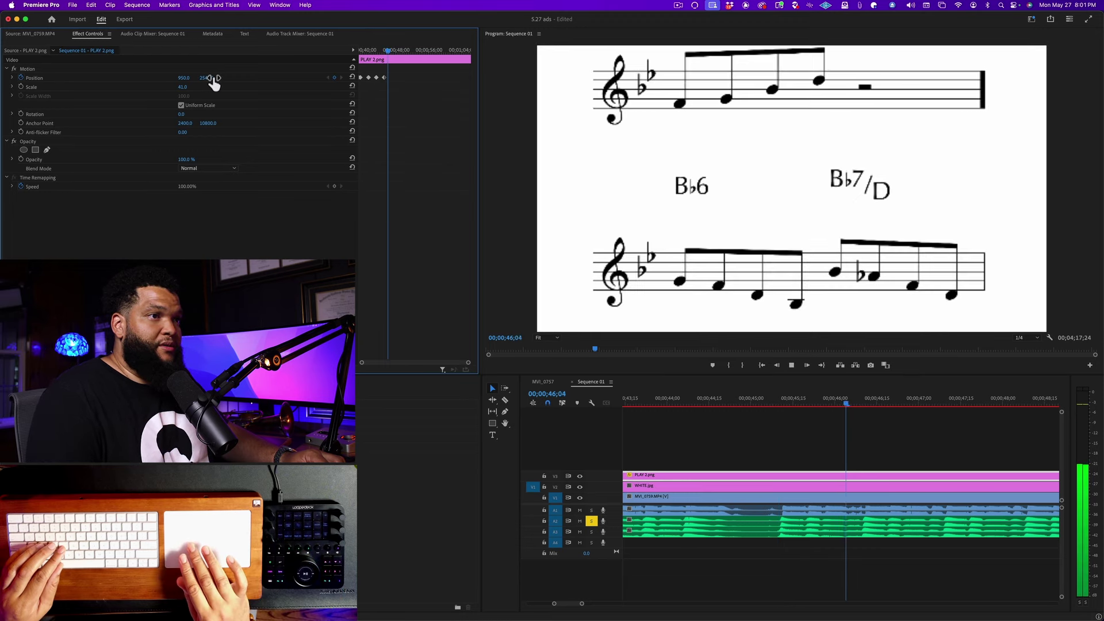
pyautogui.press('space')
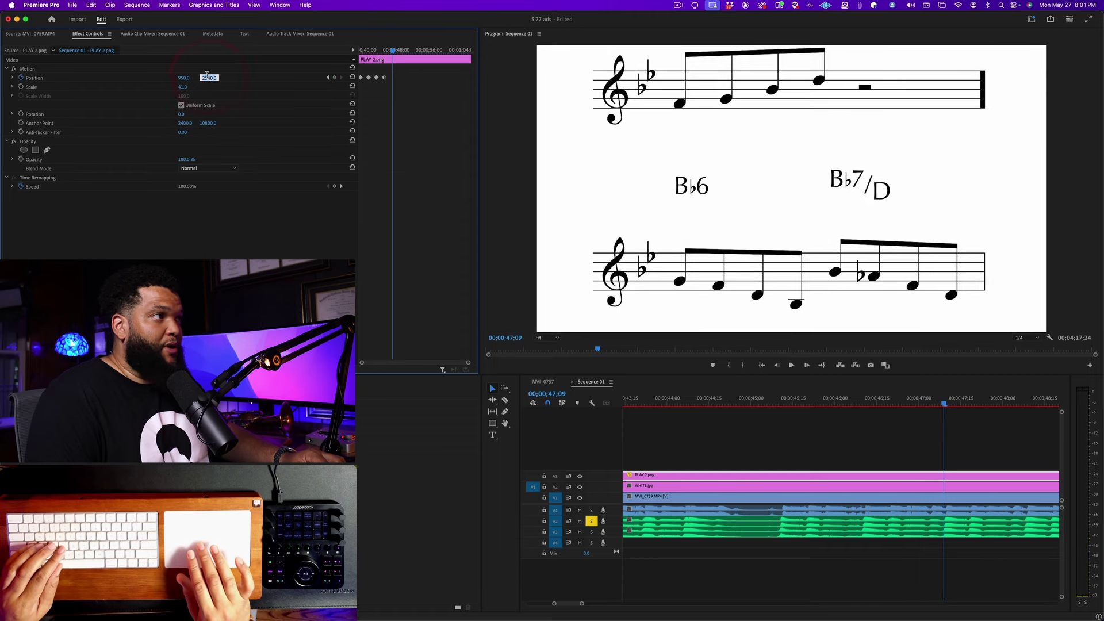
pyautogui.click(207, 69)
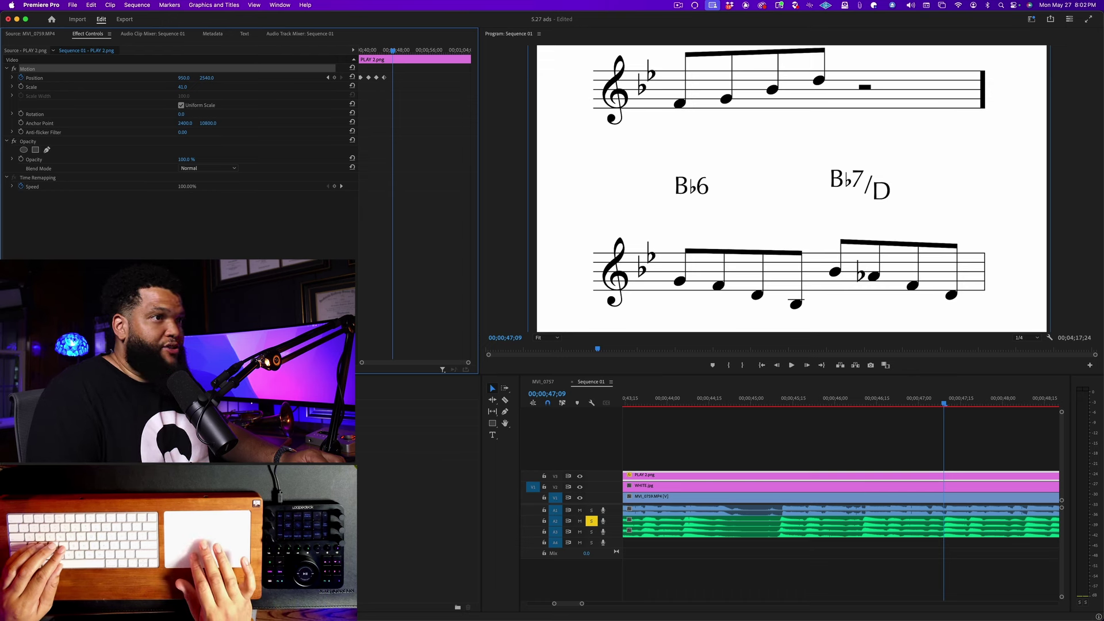
pyautogui.moveTo(207, 77); pyautogui.dragTo(167, 78)
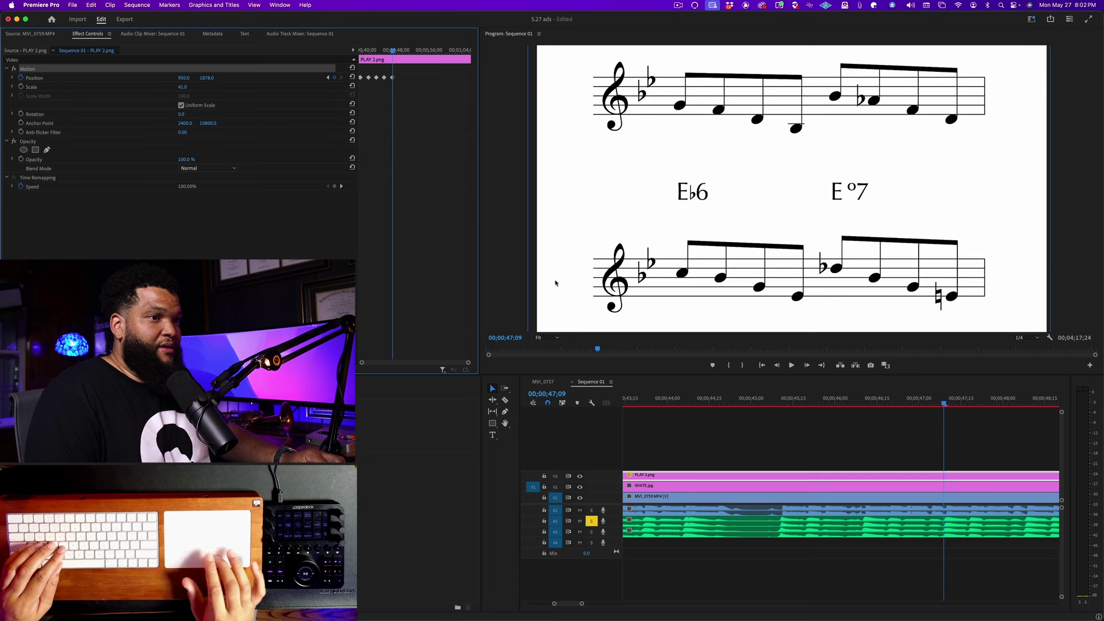
# - Play through the fifth measure to 00;00;49;06 and set PLAY 2.png's vertical Position to 1198 to bring in the sixth staff
pyautogui.press('space')
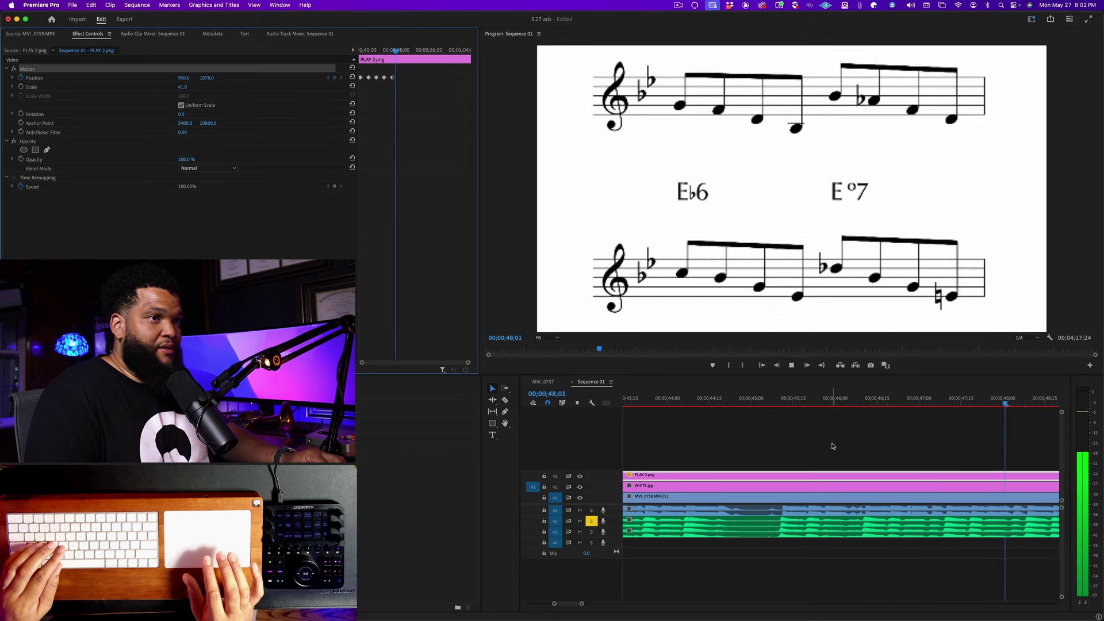
pyautogui.press('space')
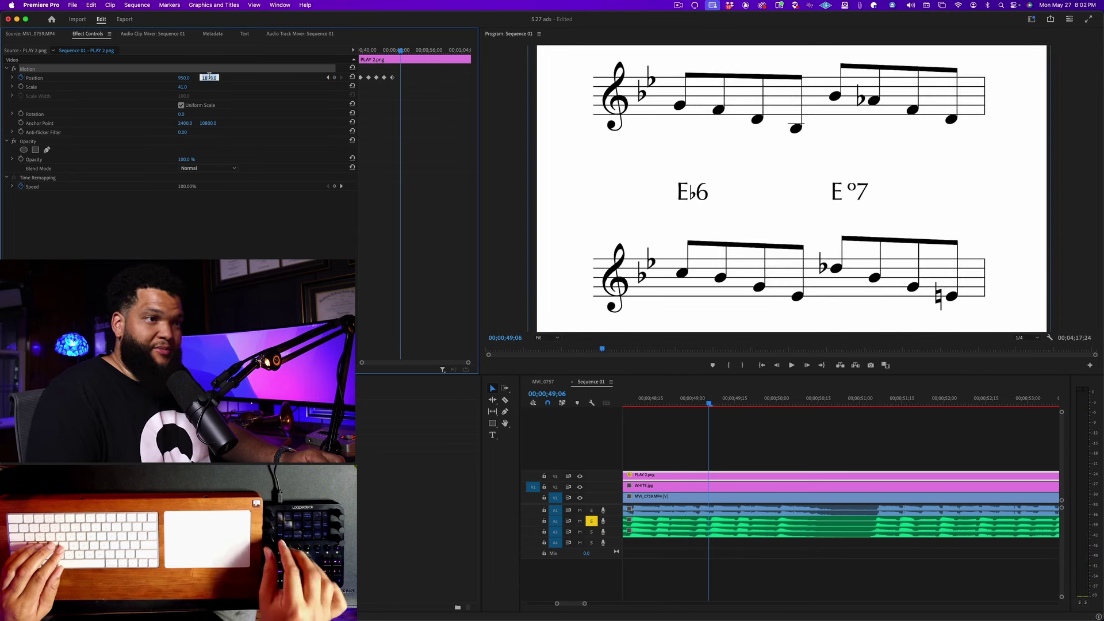
pyautogui.hotkey('shift', 'Down')
pyautogui.hotkey('shift', 'Down')
pyautogui.hotkey('shift', 'Down')
pyautogui.hotkey('shift', 'Down')
pyautogui.hotkey('shift', 'Down')
pyautogui.hotkey('shift', 'Down')
pyautogui.hotkey('shift', 'Down')
pyautogui.hotkey('shift', 'Down')
pyautogui.hotkey('shift', 'Down')
pyautogui.hotkey('shift', 'Down')
pyautogui.hotkey('shift', 'Down')
pyautogui.hotkey('shift', 'Down')
pyautogui.hotkey('shift', 'Down')
pyautogui.hotkey('shift', 'Down')
pyautogui.hotkey('shift', 'Down')
pyautogui.hotkey('shift', 'Down')
pyautogui.hotkey('shift', 'Down')
pyautogui.hotkey('shift', 'Down')
pyautogui.hotkey('shift', 'Down')
pyautogui.hotkey('shift', 'Down')
pyautogui.hotkey('shift', 'Down')
pyautogui.hotkey('shift', 'Down')
pyautogui.hotkey('shift', 'Down')
pyautogui.hotkey('shift', 'Down')
pyautogui.hotkey('shift', 'Down')
pyautogui.hotkey('shift', 'Down')
pyautogui.hotkey('shift', 'Down')
pyautogui.hotkey('shift', 'Down')
pyautogui.hotkey('shift', 'Down')
pyautogui.hotkey('shift', 'Down')
pyautogui.hotkey('shift', 'Down')
pyautogui.hotkey('shift', 'Down')
pyautogui.hotkey('shift', 'Down')
pyautogui.hotkey('shift', 'Down')
pyautogui.hotkey('shift', 'Down')
pyautogui.hotkey('shift', 'Down')
pyautogui.hotkey('shift', 'Down')
pyautogui.hotkey('shift', 'Down')
pyautogui.hotkey('shift', 'Down')
pyautogui.hotkey('shift', 'Down')
pyautogui.hotkey('shift', 'Down')
pyautogui.hotkey('shift', 'Down')
pyautogui.hotkey('shift', 'Down')
pyautogui.hotkey('shift', 'Down')
pyautogui.hotkey('shift', 'Down')
pyautogui.hotkey('shift', 'Down')
pyautogui.hotkey('shift', 'Down')
pyautogui.hotkey('shift', 'Down')
pyautogui.hotkey('shift', 'Down')
pyautogui.hotkey('shift', 'Down')
pyautogui.hotkey('shift', 'Down')
pyautogui.hotkey('shift', 'Down')
pyautogui.hotkey('shift', 'Down')
pyautogui.hotkey('shift', 'Down')
pyautogui.hotkey('shift', 'Down')
pyautogui.hotkey('shift', 'Down')
pyautogui.hotkey('shift', 'Down')
pyautogui.hotkey('shift', 'Down')
pyautogui.hotkey('shift', 'Up')
pyautogui.hotkey('shift', 'Up')
pyautogui.hotkey('shift', 'Up')
pyautogui.hotkey('shift', 'Up')
pyautogui.hotkey('shift', 'Up')
pyautogui.hotkey('shift', 'Up')
pyautogui.hotkey('shift', 'Up')
pyautogui.hotkey('shift', 'Up')
pyautogui.hotkey('shift', 'Up')
pyautogui.hotkey('shift', 'Up')
pyautogui.hotkey('shift', 'Up')
pyautogui.hotkey('shift', 'Up')
pyautogui.hotkey('shift', 'Up')
pyautogui.hotkey('shift', 'Up')
pyautogui.hotkey('shift', 'Up')
pyautogui.hotkey('shift', 'Up')
pyautogui.hotkey('shift', 'Up')
pyautogui.hotkey('shift', 'Up')
pyautogui.hotkey('shift', 'Up')
pyautogui.hotkey('shift', 'Up')
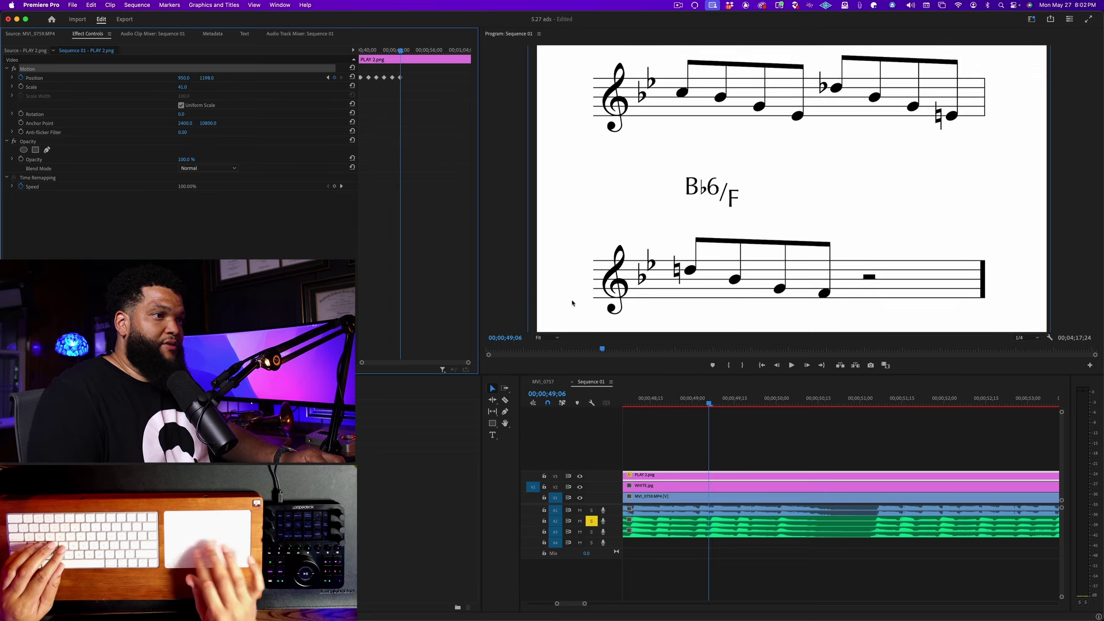
# - Play through the sixth measure to 00;00;51;05 and set PLAY 2.png's vertical Position to 508 to bring in the seventh staff
pyautogui.click(740, 439)
pyautogui.press('space')
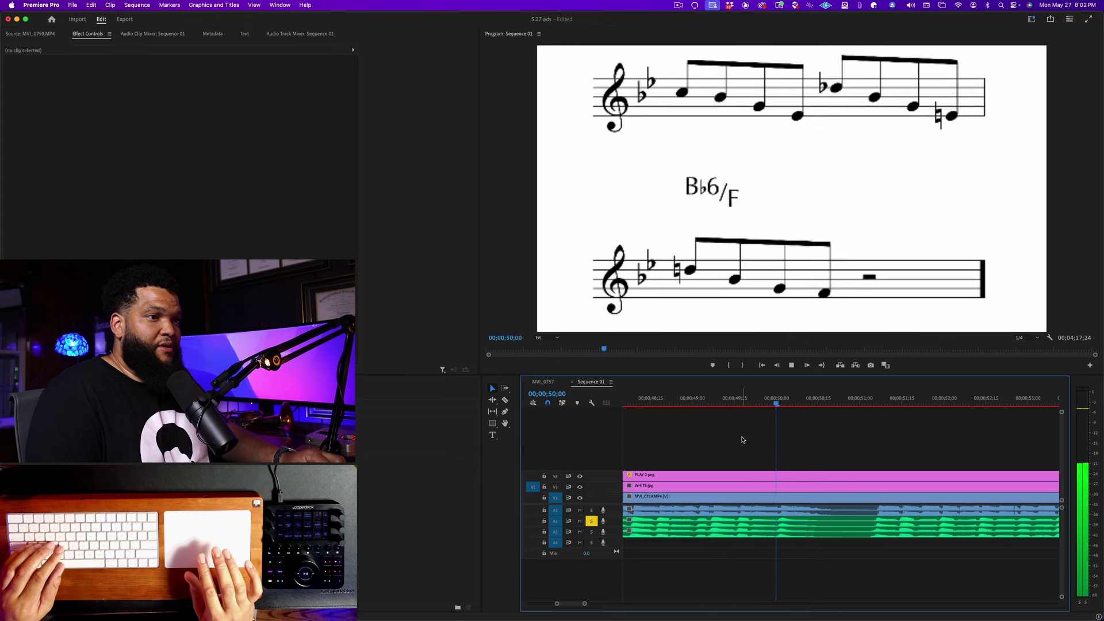
pyautogui.press('space')
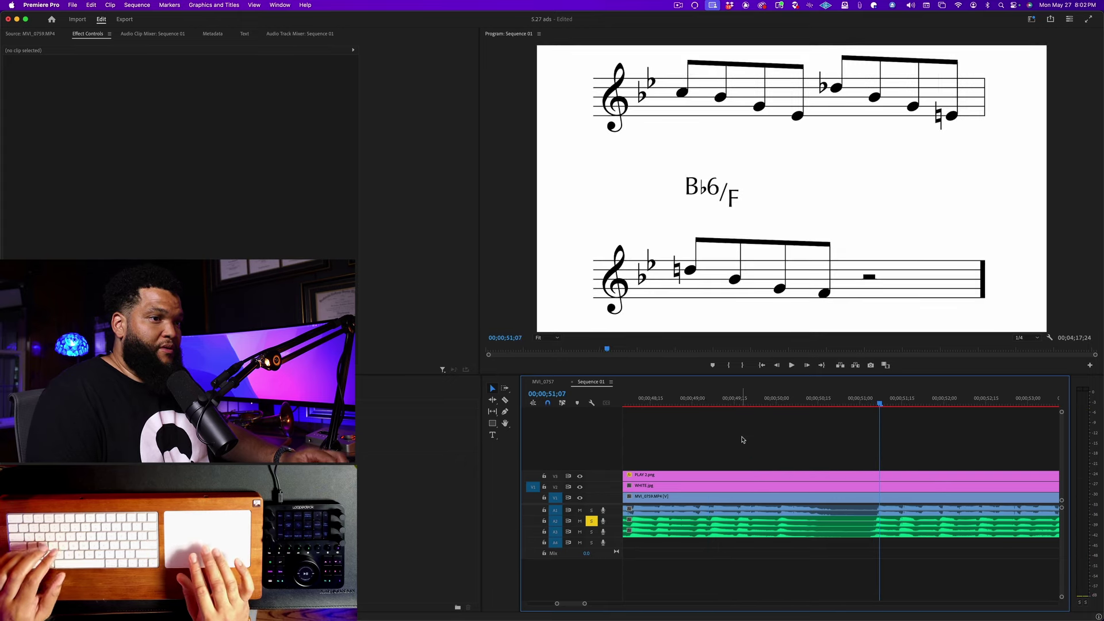
pyautogui.click(803, 479)
pyautogui.click(212, 78)
pyautogui.scroll(-20, 212, 79)
pyautogui.hotkey('shift', 'Down')
pyautogui.hotkey('shift', 'Down')
pyautogui.hotkey('shift', 'Down')
pyautogui.hotkey('shift', 'Down')
pyautogui.hotkey('shift', 'Down')
pyautogui.hotkey('shift', 'Down')
pyautogui.hotkey('shift', 'Down')
pyautogui.hotkey('shift', 'Down')
pyautogui.hotkey('shift', 'Down')
pyautogui.hotkey('shift', 'Down')
pyautogui.hotkey('shift', 'Down')
pyautogui.hotkey('shift', 'Down')
pyautogui.hotkey('shift', 'Down')
pyautogui.hotkey('shift', 'Down')
pyautogui.hotkey('shift', 'Down')
pyautogui.hotkey('shift', 'Down')
pyautogui.hotkey('shift', 'Down')
pyautogui.hotkey('shift', 'Down')
pyautogui.hotkey('shift', 'Down')
pyautogui.hotkey('shift', 'Down')
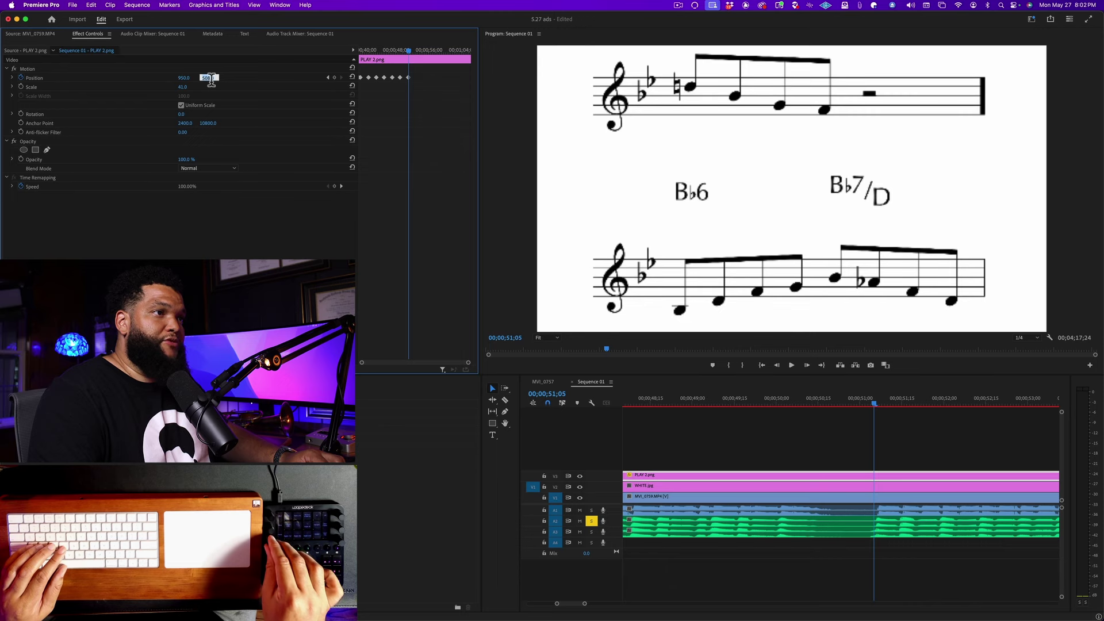
pyautogui.press('Return')
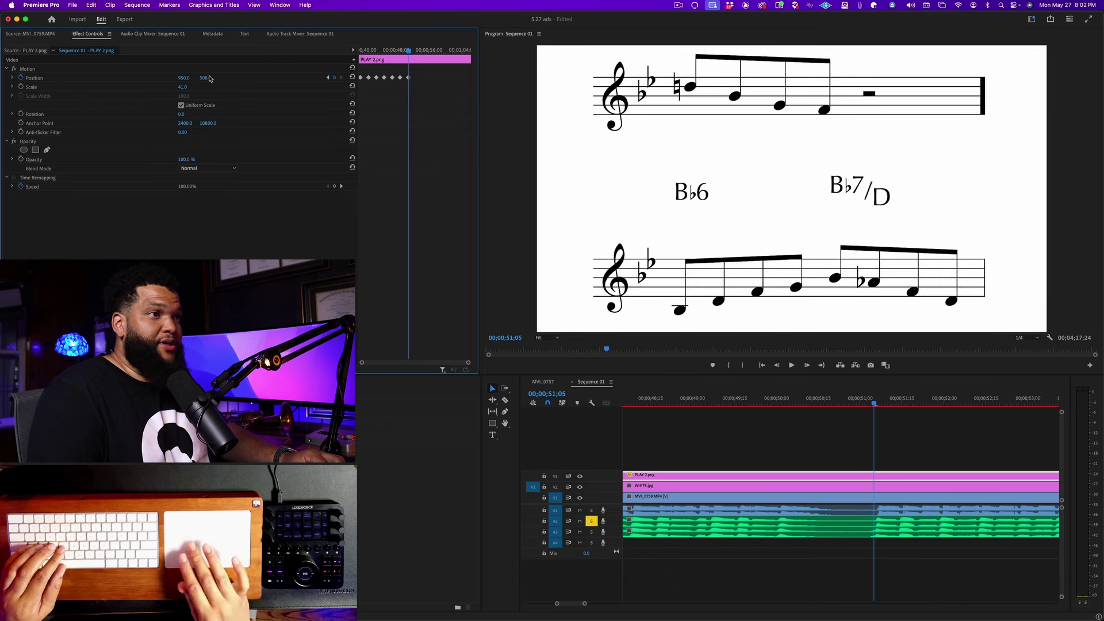
# - Play through the seventh measure to 00;00;53;04 and set PLAY 2.png's vertical Position to -222 to bring in the eighth staff
pyautogui.click(800, 435)
pyautogui.press('space')
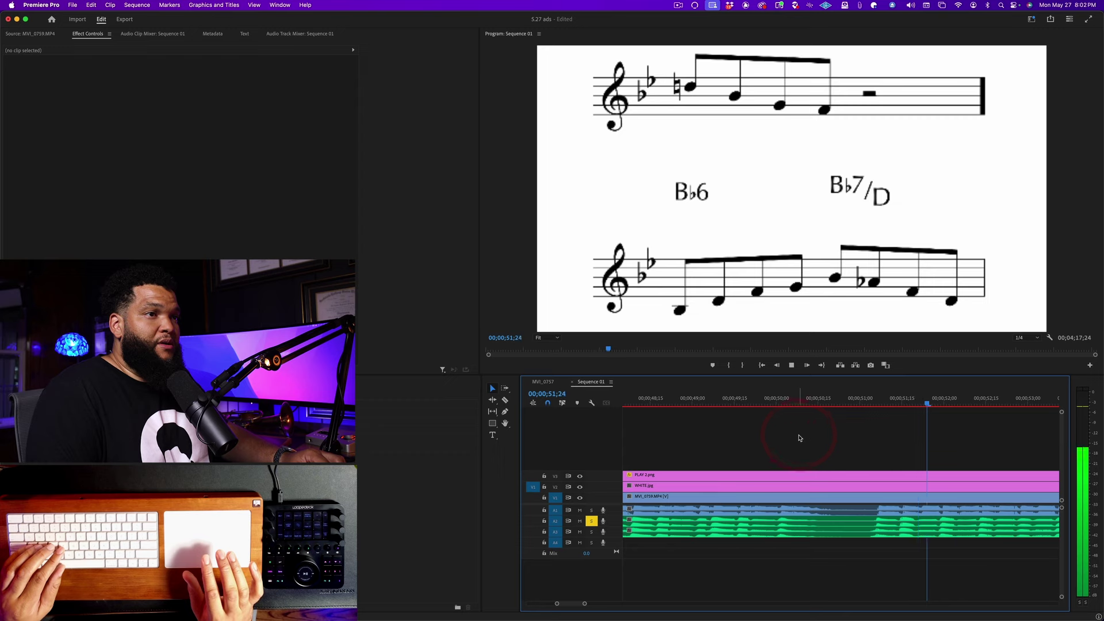
pyautogui.press('space')
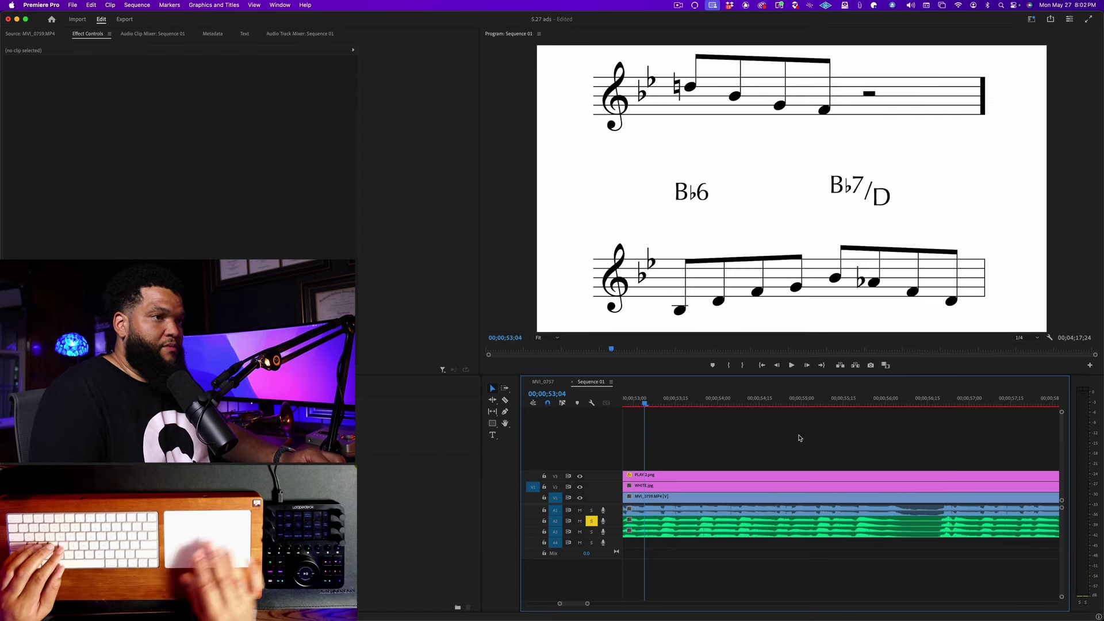
pyautogui.click(756, 477)
pyautogui.click(209, 77)
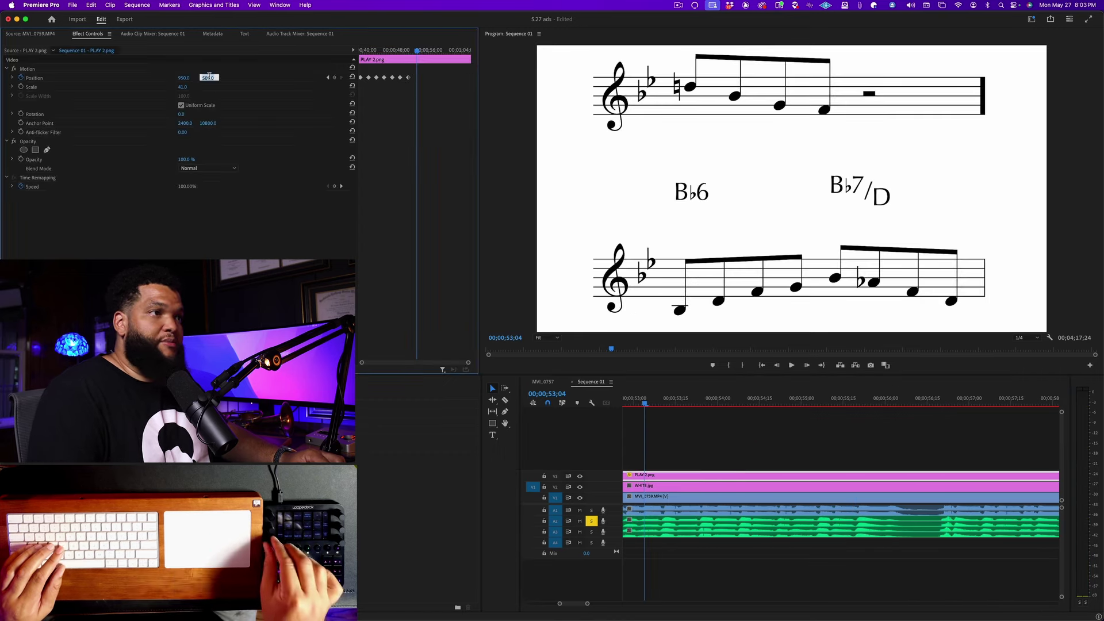
pyautogui.scroll(-20, 209, 77)
pyautogui.scroll(-3, 209, 77)
# - Play to 00;00;54;28 and try setting PLAY 2.png's vertical Position to -882 to bring in the ninth staff
pyautogui.press('space')
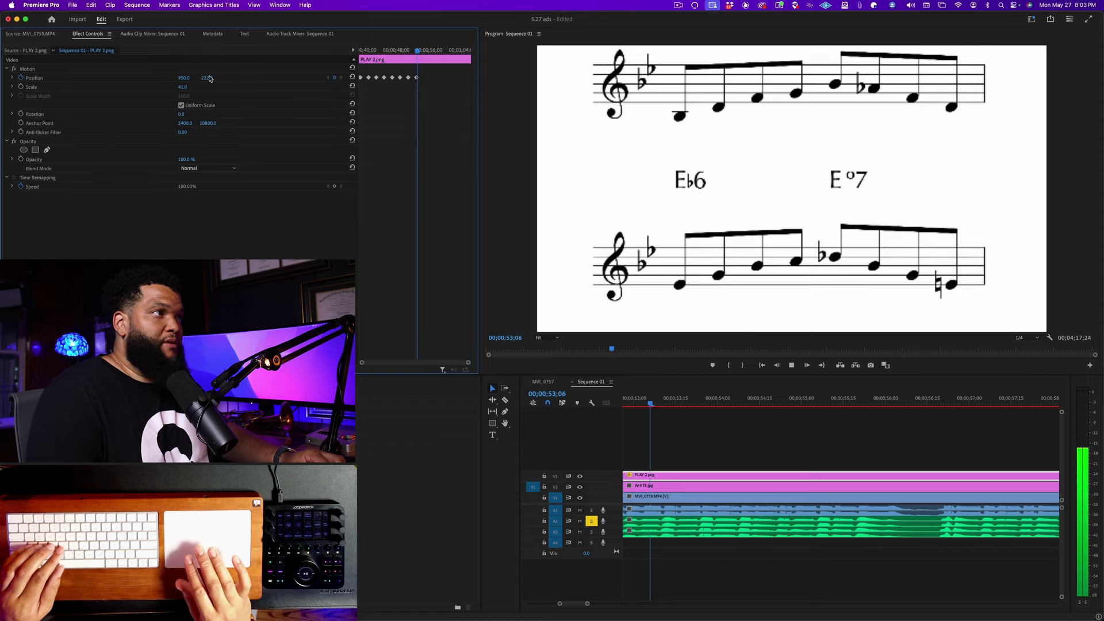
pyautogui.press('space')
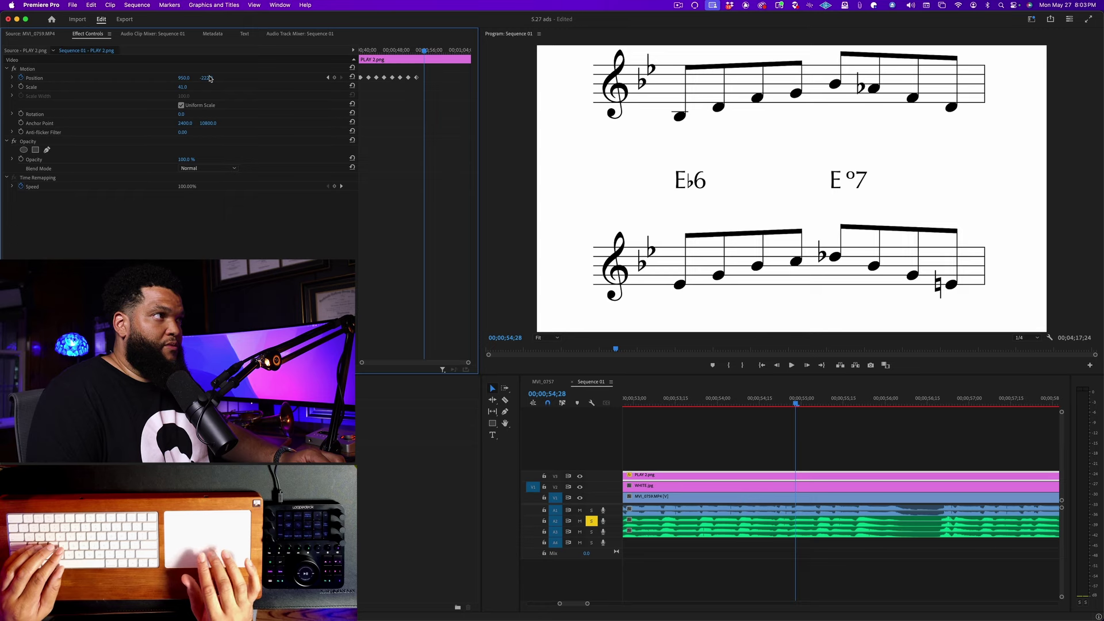
pyautogui.scroll(-18, 209, 78)
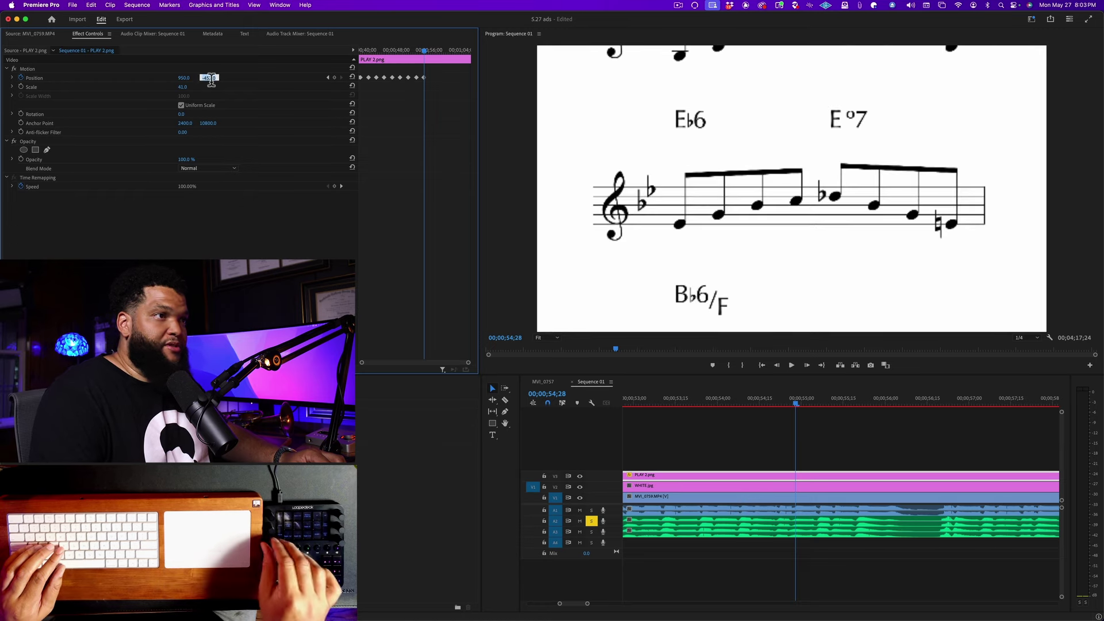
pyautogui.scroll(-14, 209, 77)
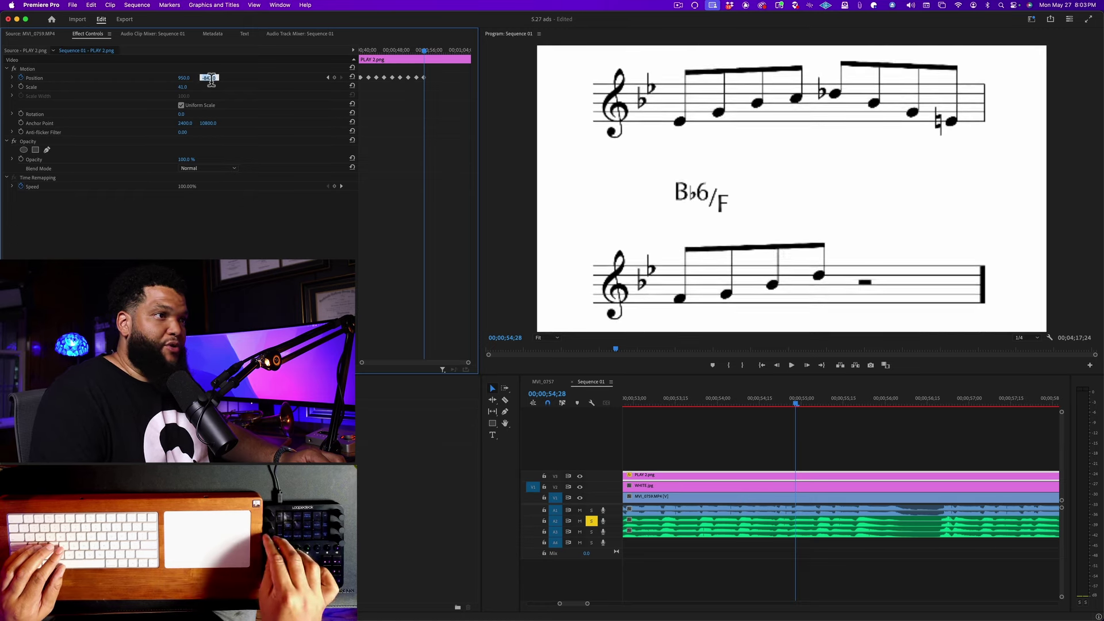
pyautogui.scroll(1, 211, 80)
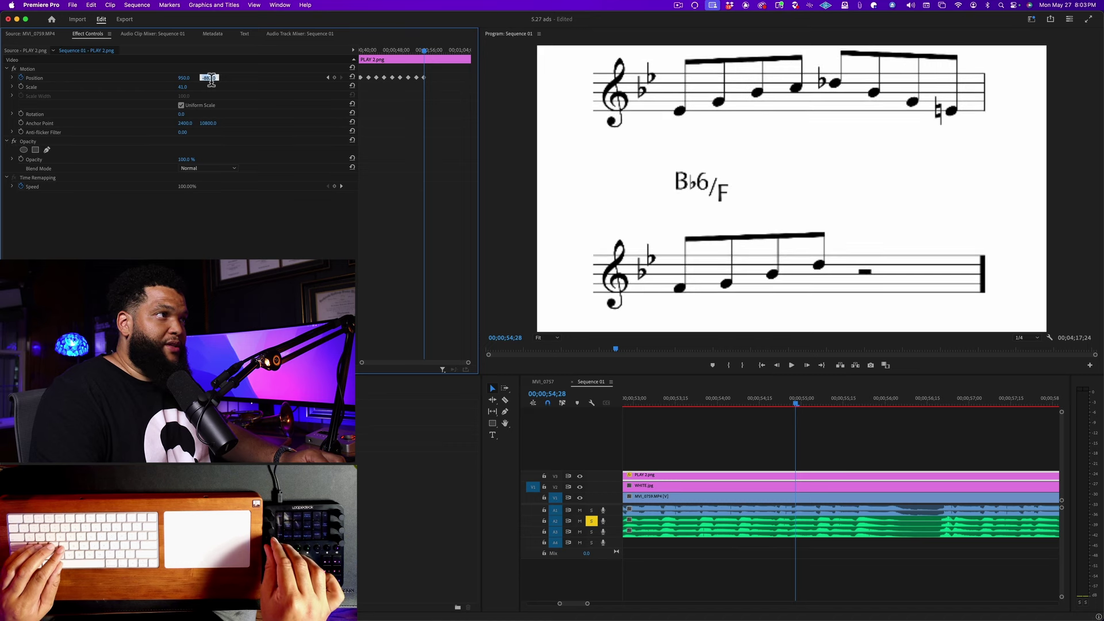
pyautogui.press('super+z')
pyautogui.write('-')
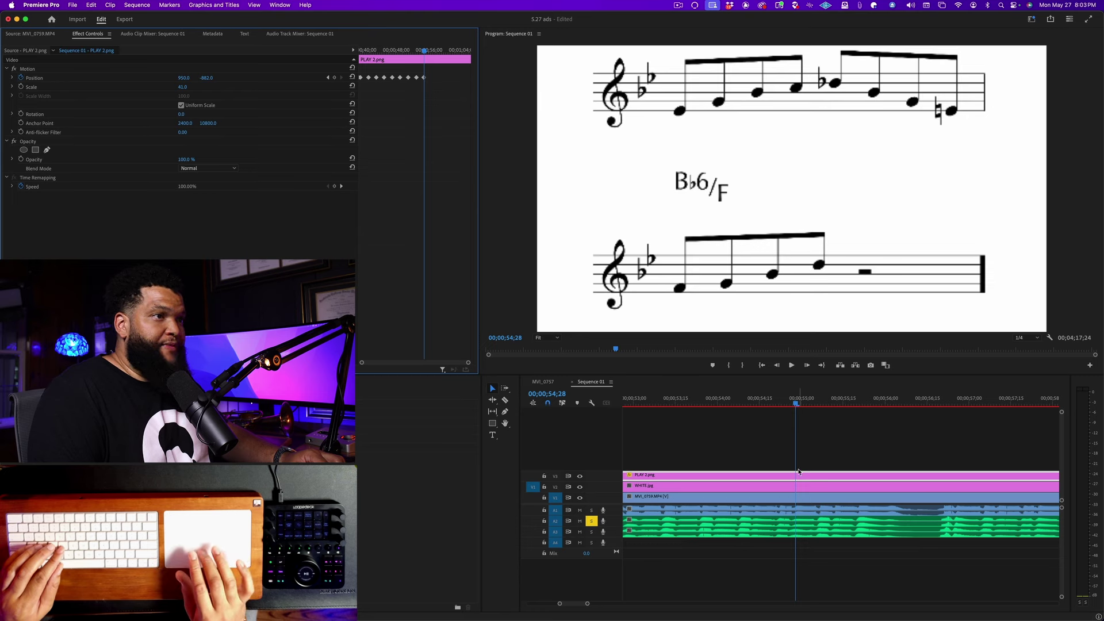
# - Replay the sequence from about 00;00;50;15 to 00;00;54;25 to check the scroll to the eighth staff against the trumpet audio
pyautogui.click(812, 457)
pyautogui.press('space')
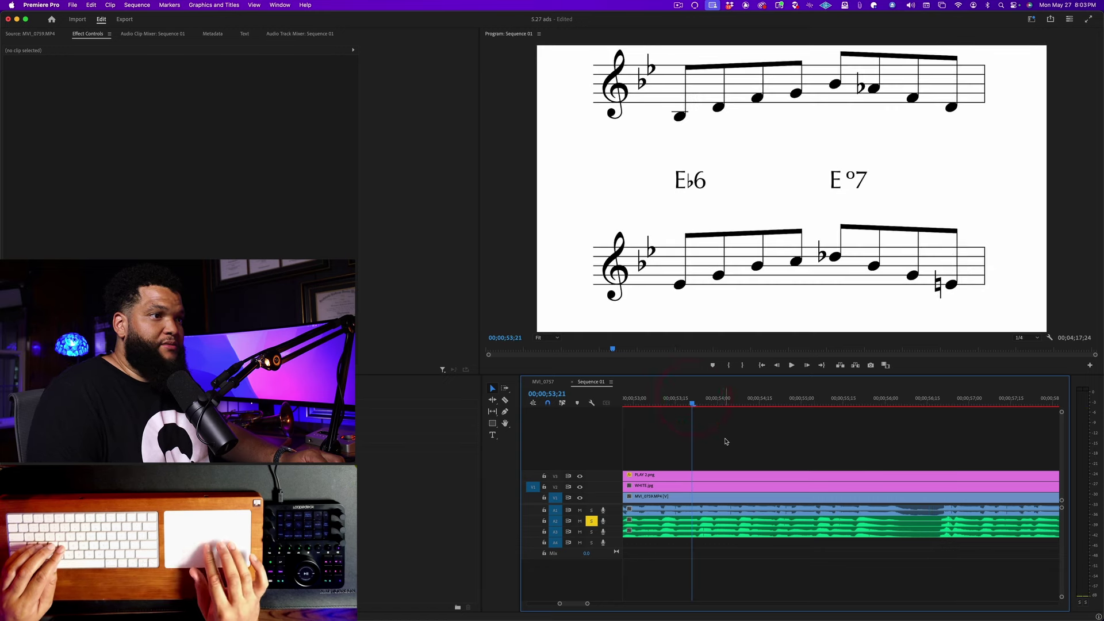
pyautogui.scroll(-3, 726, 441)
pyautogui.click(742, 477)
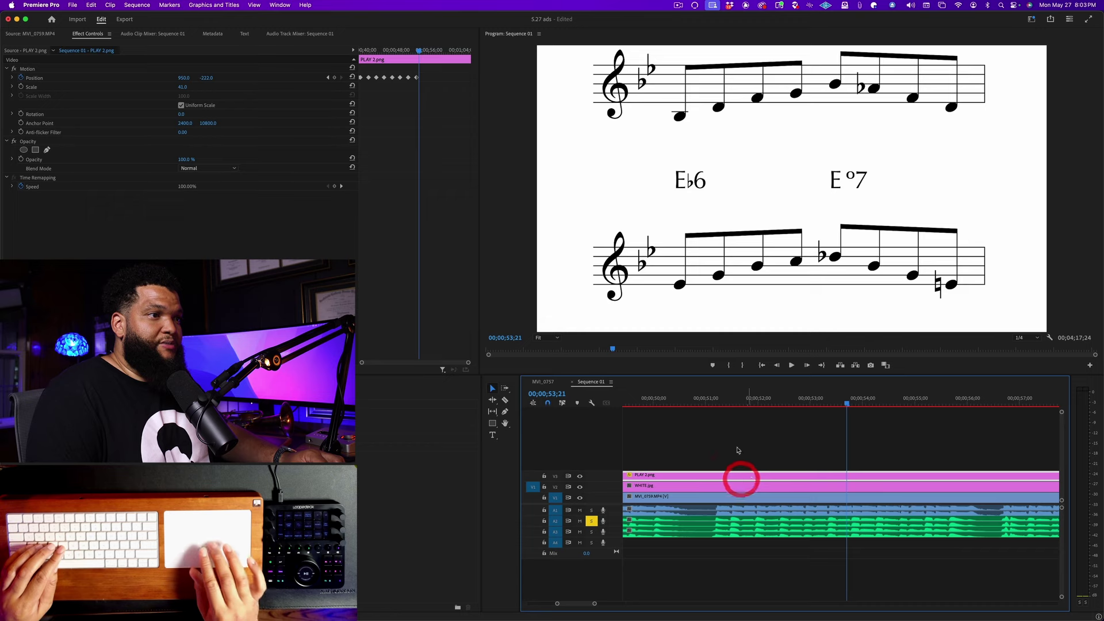
pyautogui.click(680, 403)
pyautogui.press('space')
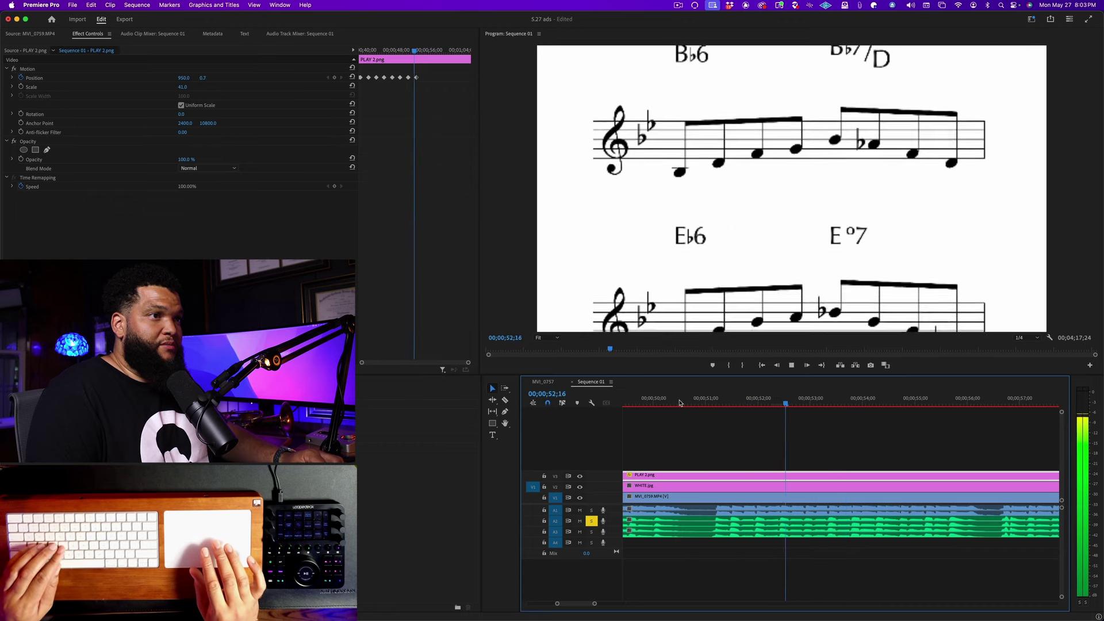
pyautogui.press('space')
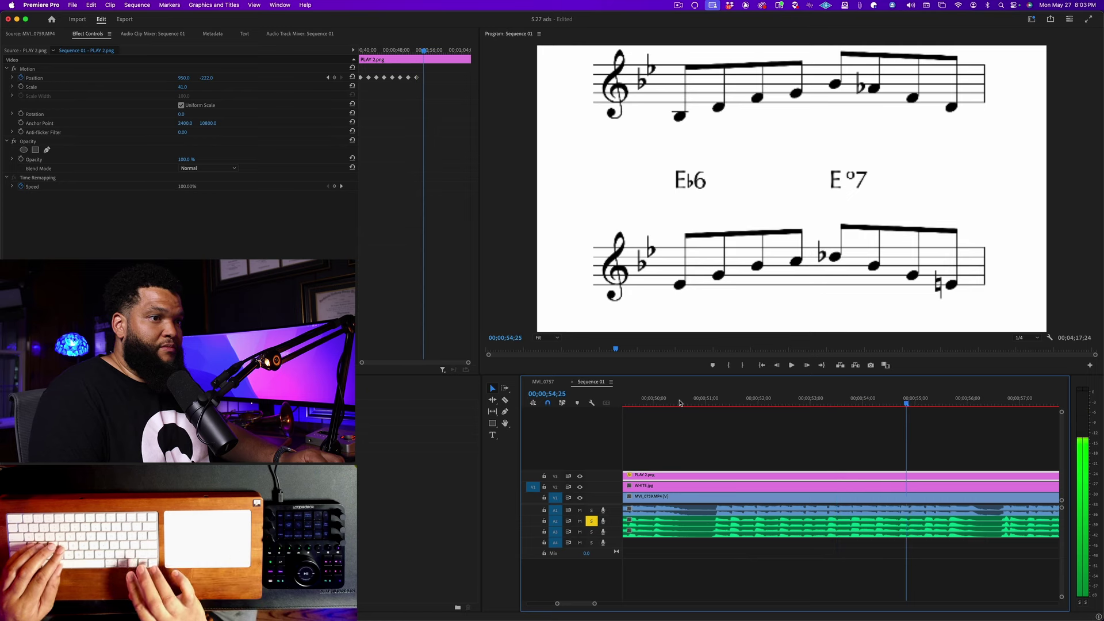
# - Set PLAY 2.png's vertical Position to -902 at 00;00;54;26 to bring in the ninth staff
pyautogui.click(207, 78)
pyautogui.hotkey('shift', 'Down')
pyautogui.hotkey('shift', 'Down')
pyautogui.hotkey('shift', 'Down')
pyautogui.hotkey('shift', 'Down')
pyautogui.hotkey('shift', 'Down')
pyautogui.hotkey('shift', 'Down')
pyautogui.hotkey('shift', 'Down')
pyautogui.hotkey('shift', 'Down')
pyautogui.hotkey('shift', 'Down')
pyautogui.hotkey('shift', 'Down')
pyautogui.hotkey('shift', 'Down')
pyautogui.hotkey('shift', 'Down')
pyautogui.hotkey('shift', 'Down')
pyautogui.hotkey('shift', 'Down')
pyautogui.hotkey('shift', 'Down')
pyautogui.hotkey('shift', 'Down')
pyautogui.hotkey('shift', 'Down')
pyautogui.hotkey('shift', 'Down')
pyautogui.hotkey('shift', 'Down')
pyautogui.hotkey('shift', 'Down')
pyautogui.hotkey('shift', 'Down')
pyautogui.hotkey('shift', 'Down')
pyautogui.hotkey('shift', 'Down')
pyautogui.hotkey('shift', 'Down')
pyautogui.hotkey('shift', 'Down')
pyautogui.hotkey('shift', 'Down')
pyautogui.hotkey('shift', 'Down')
pyautogui.hotkey('shift', 'Down')
pyautogui.hotkey('shift', 'Down')
pyautogui.hotkey('shift', 'Down')
pyautogui.hotkey('shift', 'Down')
pyautogui.hotkey('shift', 'Down')
pyautogui.hotkey('shift', 'Down')
pyautogui.hotkey('shift', 'Down')
pyautogui.hotkey('shift', 'Down')
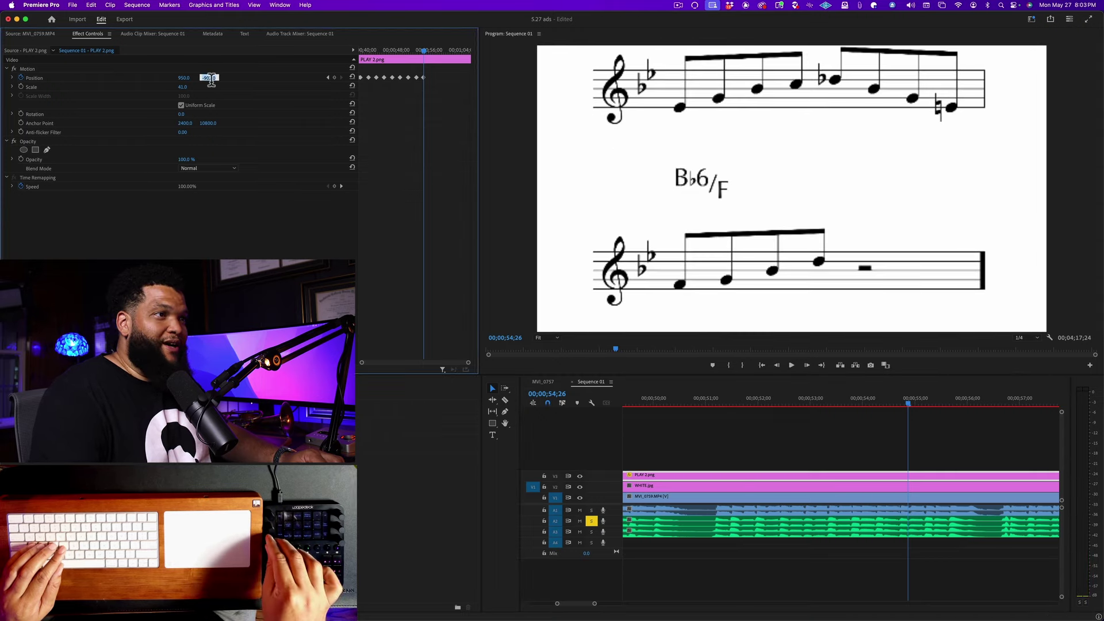
pyautogui.press('Return')
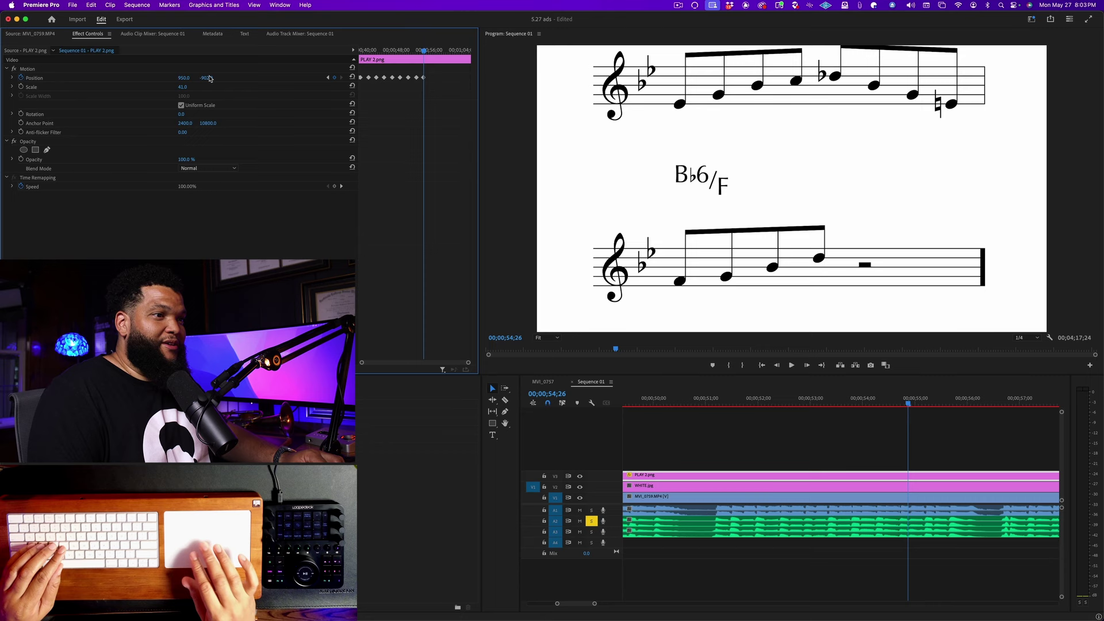
# - Play through the eighth measure to 00;00;56;21 and set PLAY 2.png's vertical Position to -1592 to bring in the tenth staff
pyautogui.click(861, 438)
pyautogui.press('space')
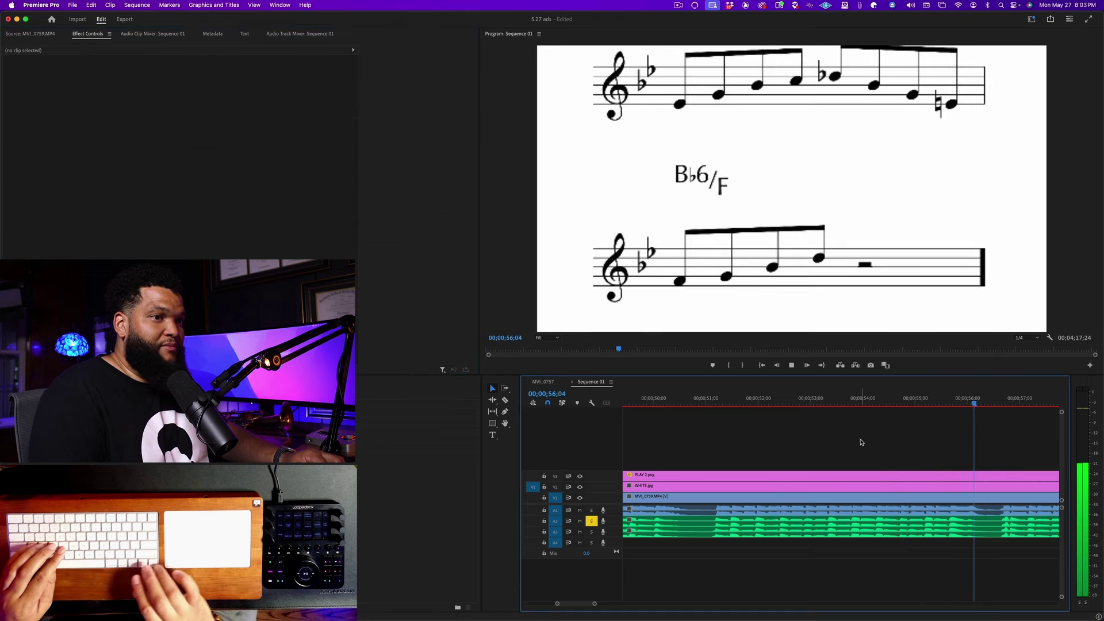
pyautogui.press('space')
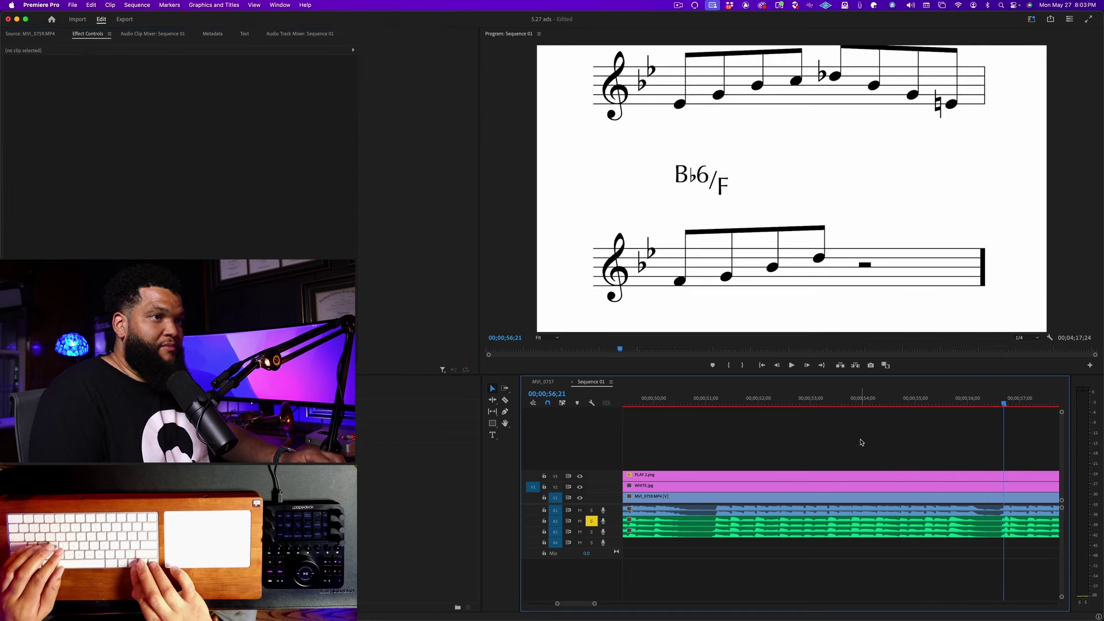
pyautogui.click(846, 477)
pyautogui.click(208, 78)
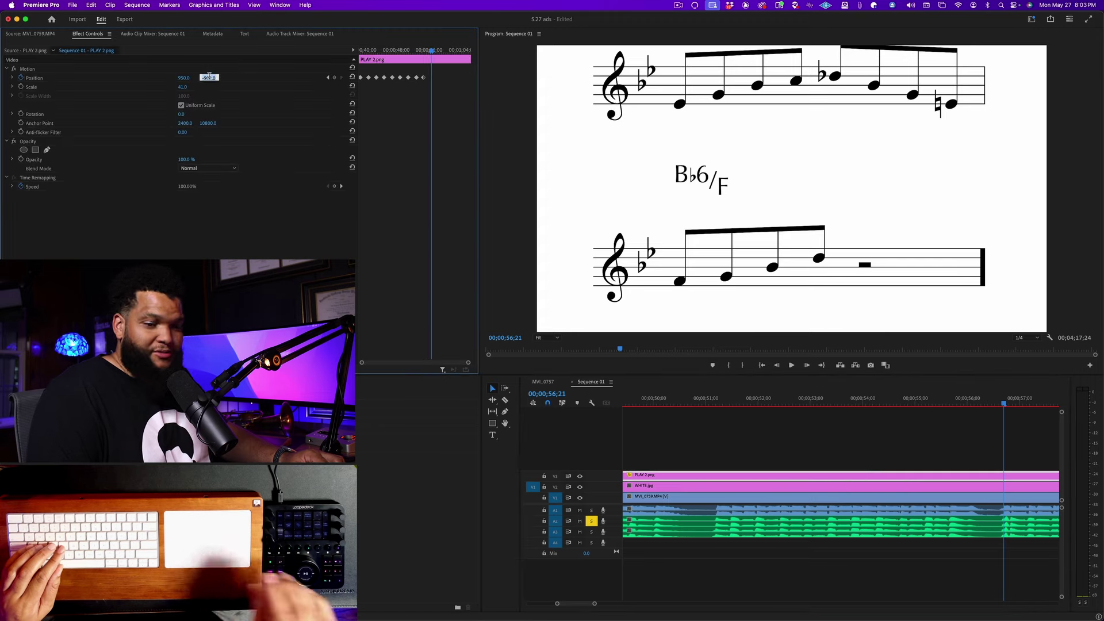
pyautogui.scroll(-20, 210, 78)
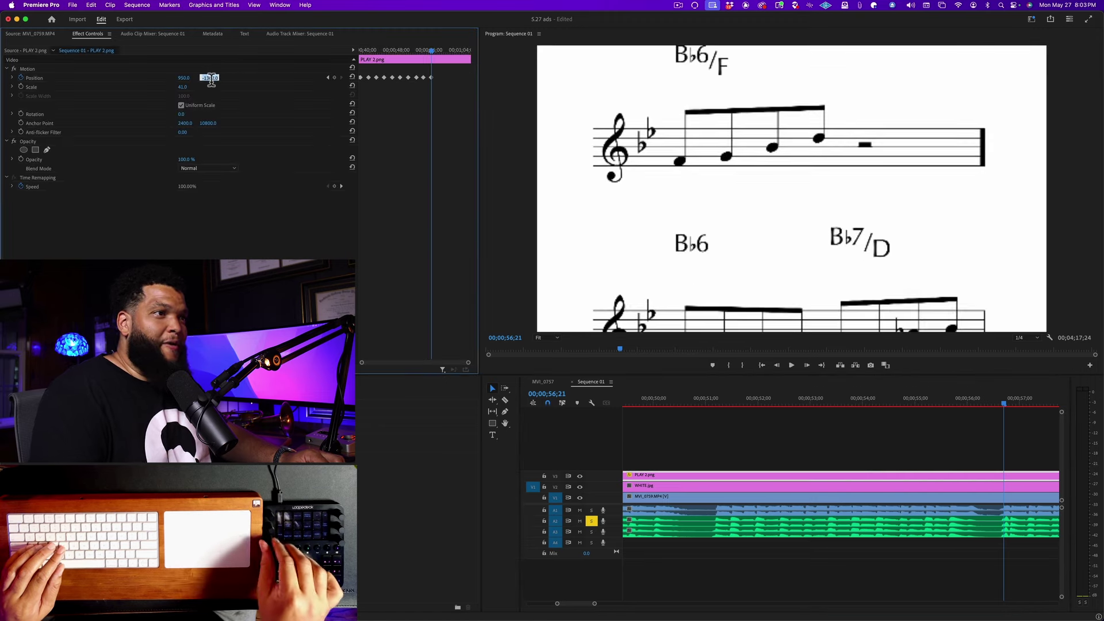
pyautogui.hotkey('shift', 'Down')
pyautogui.hotkey('shift', 'Down')
pyautogui.hotkey('shift', 'Down')
pyautogui.hotkey('shift', 'Down')
pyautogui.hotkey('shift', 'Down')
pyautogui.hotkey('shift', 'Down')
pyautogui.hotkey('shift', 'Down')
pyautogui.hotkey('shift', 'Down')
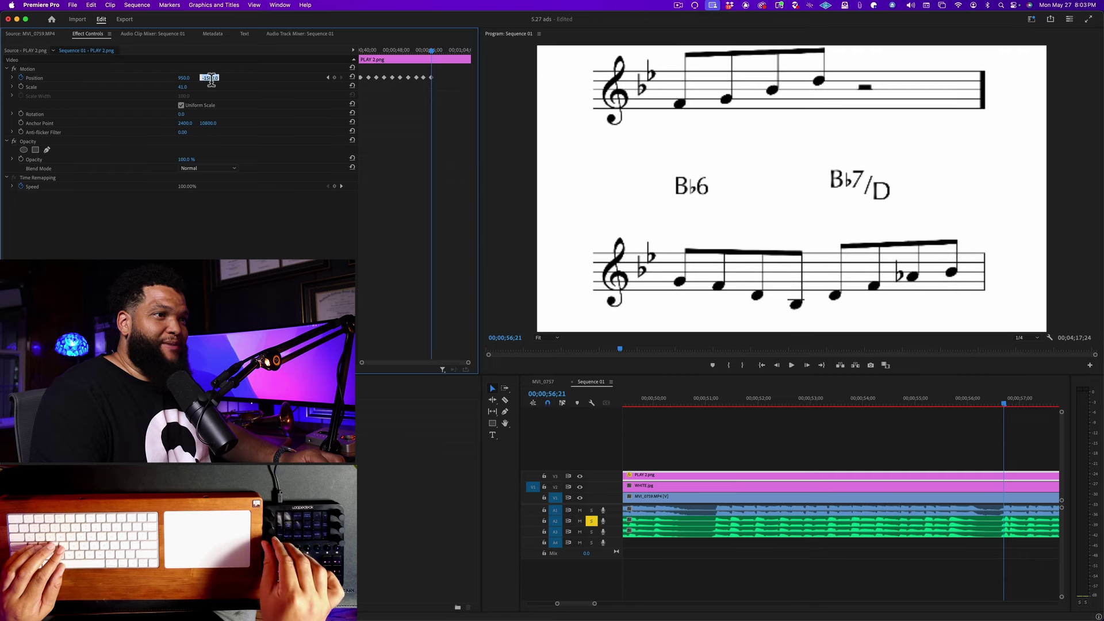
pyautogui.hotkey('shift', 'Down')
pyautogui.hotkey('shift', 'Down')
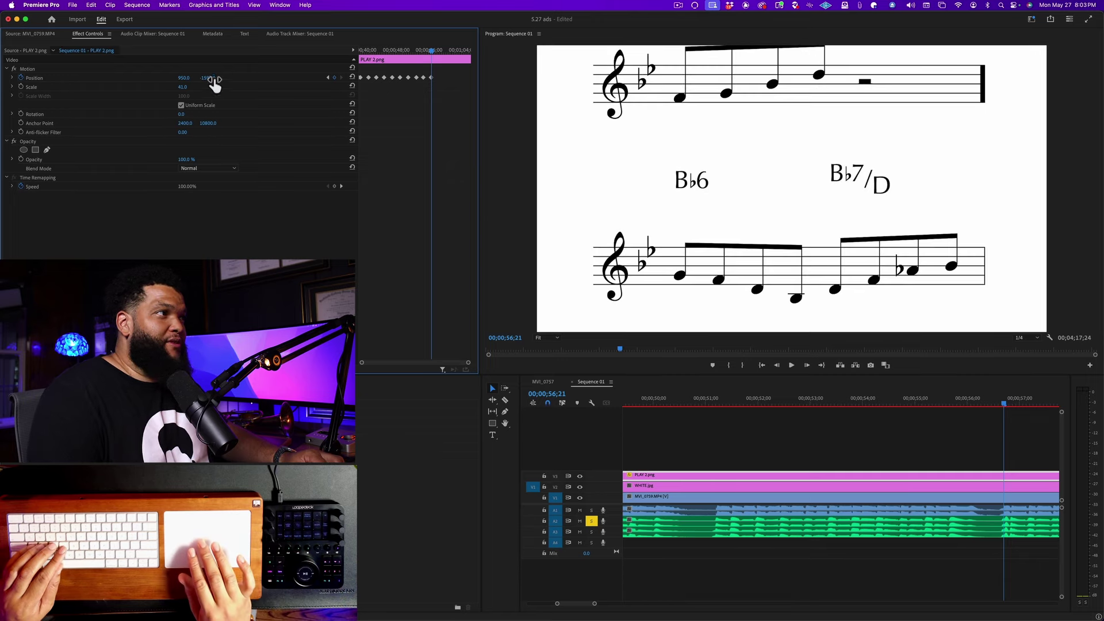
# - Play on to 00;00;58;22 and set PLAY 2.png's vertical Position to -2272 to bring in the eleventh staff
pyautogui.press('space')
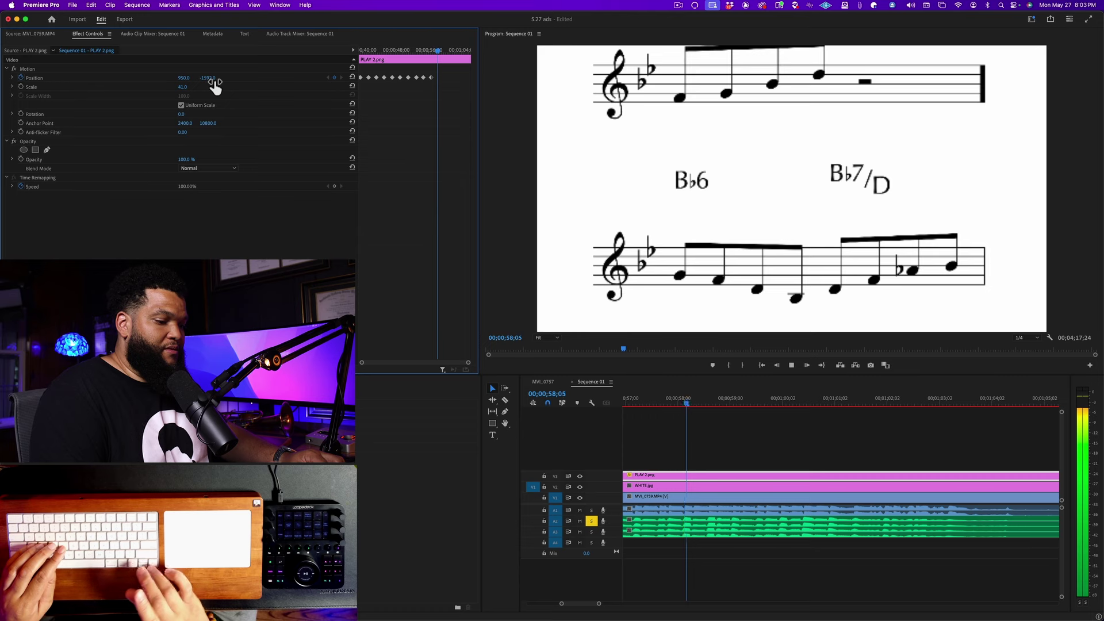
pyautogui.press('space')
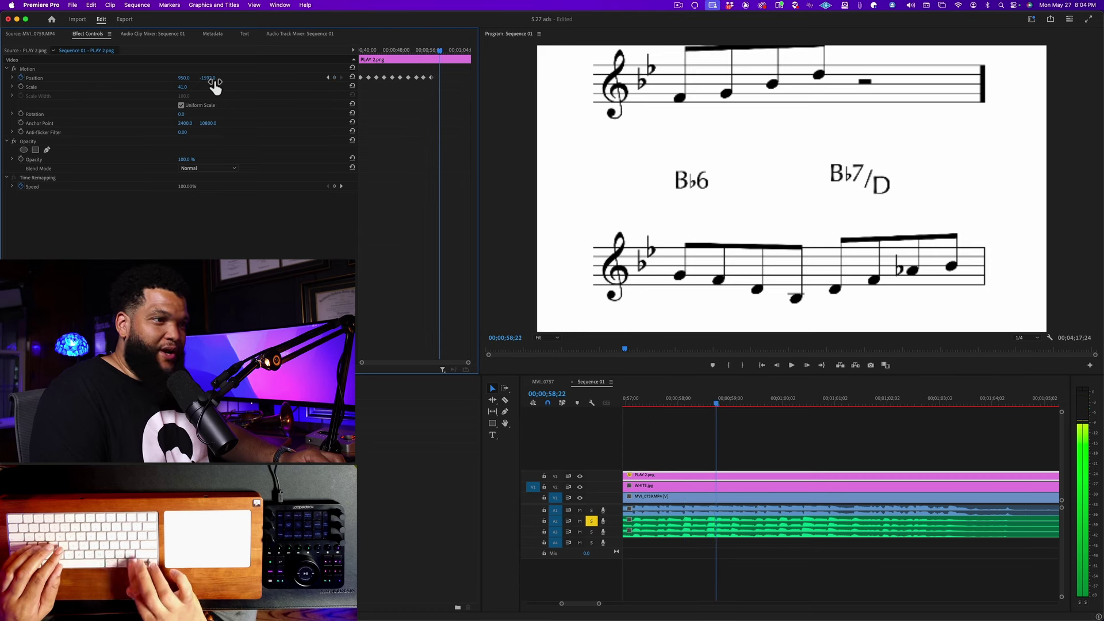
pyautogui.press('Right')
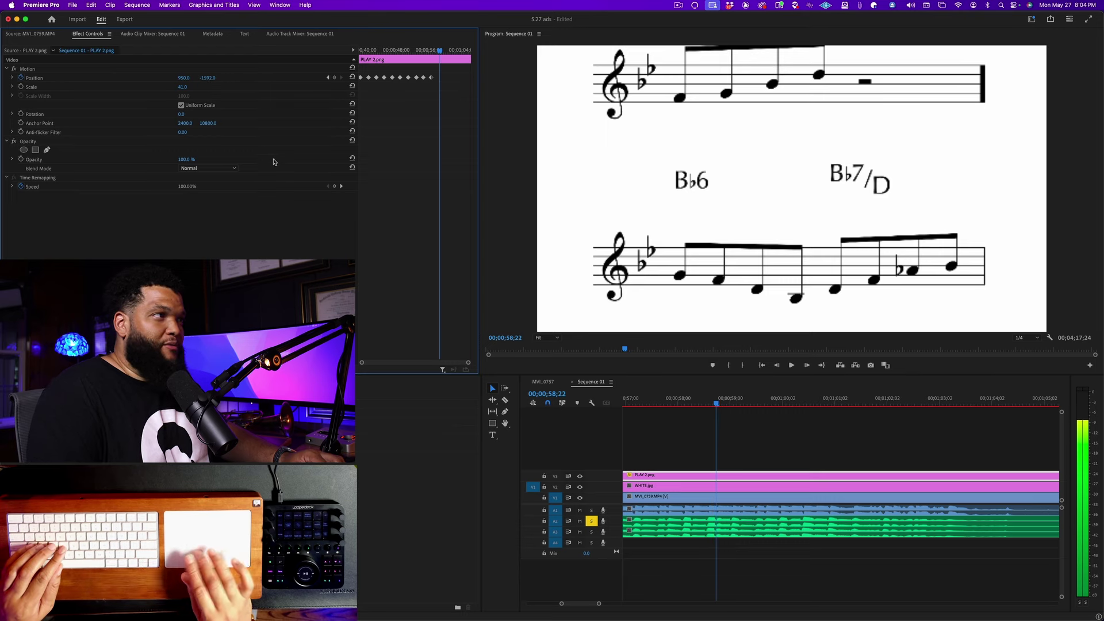
pyautogui.click(208, 78)
pyautogui.hotkey('shift', 'Down')
pyautogui.hotkey('shift', 'Down')
pyautogui.hotkey('shift', 'Down')
pyautogui.hotkey('shift', 'Down')
pyautogui.hotkey('shift', 'Down')
pyautogui.hotkey('shift', 'Down')
pyautogui.hotkey('shift', 'Down')
pyautogui.hotkey('shift', 'Down')
pyautogui.hotkey('shift', 'Down')
pyautogui.hotkey('shift', 'Down')
pyautogui.hotkey('shift', 'Down')
pyautogui.hotkey('shift', 'Down')
pyautogui.hotkey('shift', 'Down')
pyautogui.hotkey('shift', 'Down')
pyautogui.hotkey('shift', 'Down')
pyautogui.hotkey('shift', 'Down')
pyautogui.hotkey('shift', 'Down')
pyautogui.hotkey('shift', 'Down')
pyautogui.hotkey('shift', 'Down')
pyautogui.hotkey('shift', 'Down')
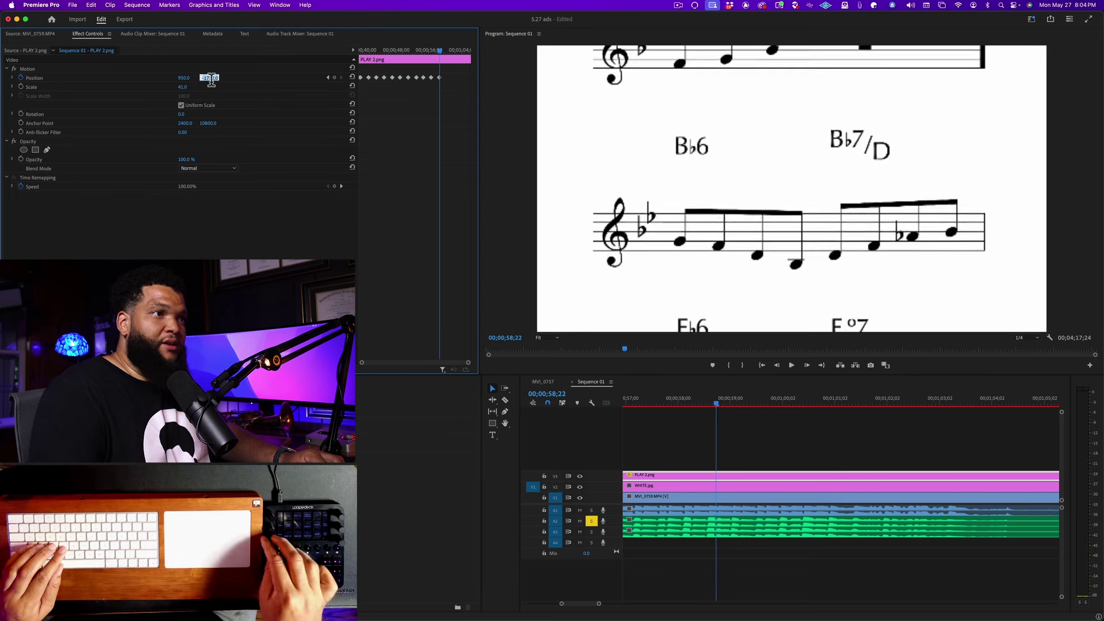
pyautogui.moveTo(211, 81); pyautogui.dragTo(211, 80)
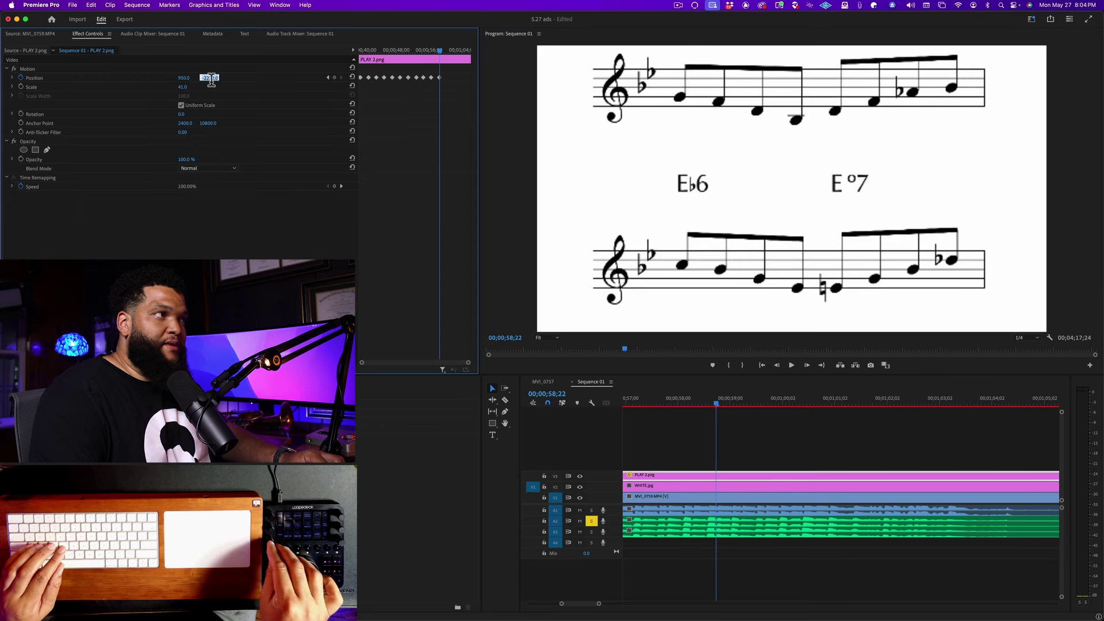
# - Play on to 00;01;00;21 and set PLAY 2.png's vertical Position to -2932 to bring in the last staff
pyautogui.press('space')
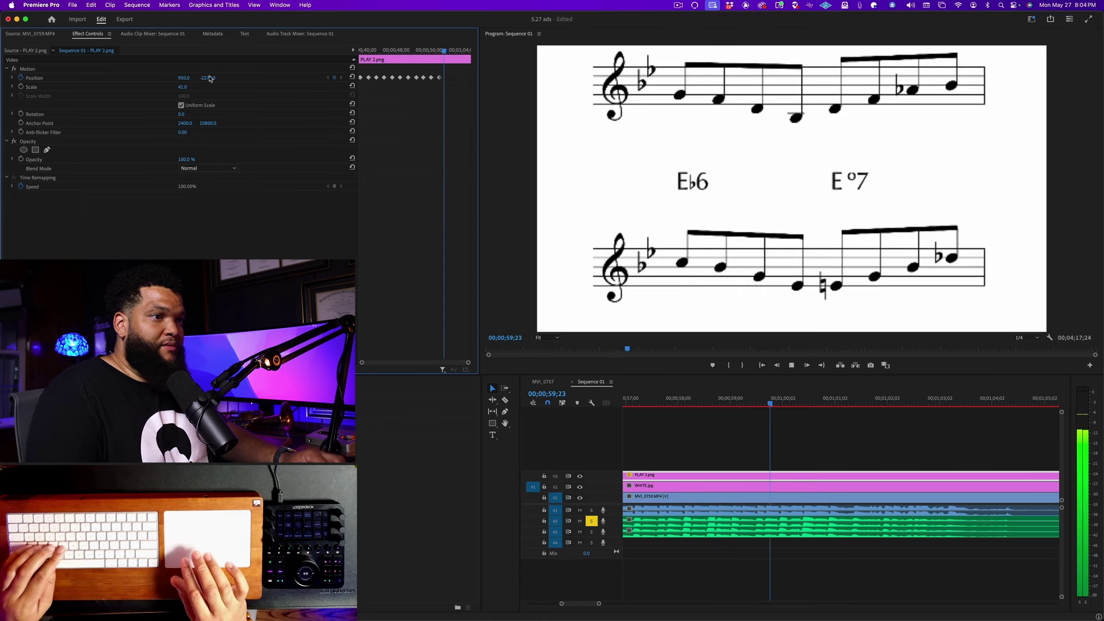
pyautogui.press('space')
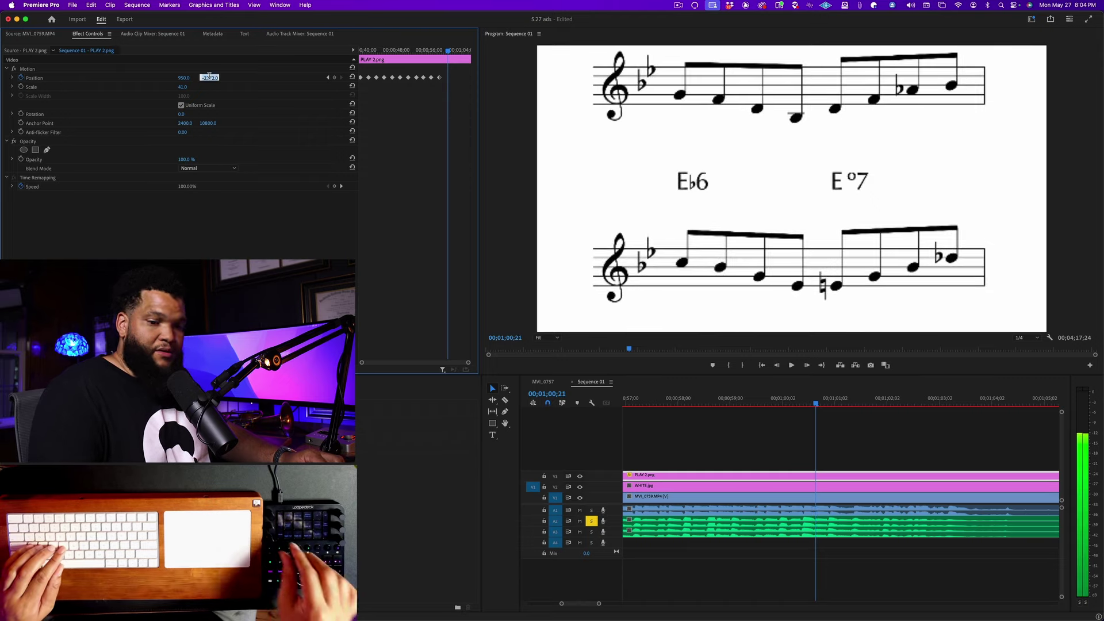
pyautogui.scroll(-20, 209, 77)
pyautogui.scroll(-10, 211, 81)
pyautogui.scroll(4, 212, 81)
pyautogui.scroll(2, 211, 81)
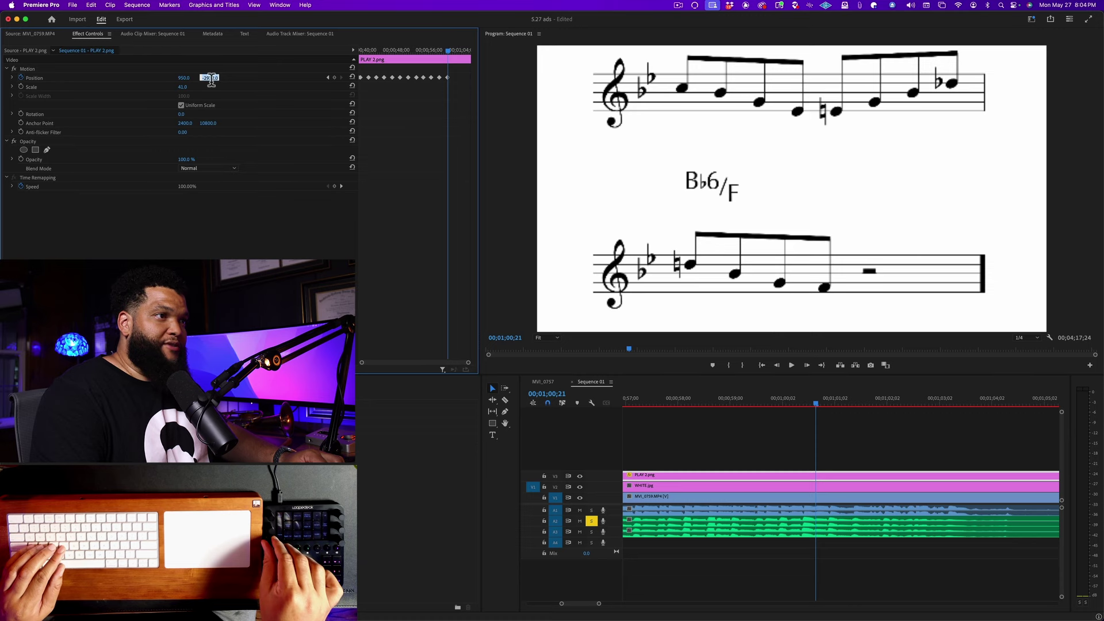
# - Play the ending through to 00;01;05;27, then select PLAY 2.png and scrub back through its Position keyframes to 00;00;48;24
pyautogui.press('space')
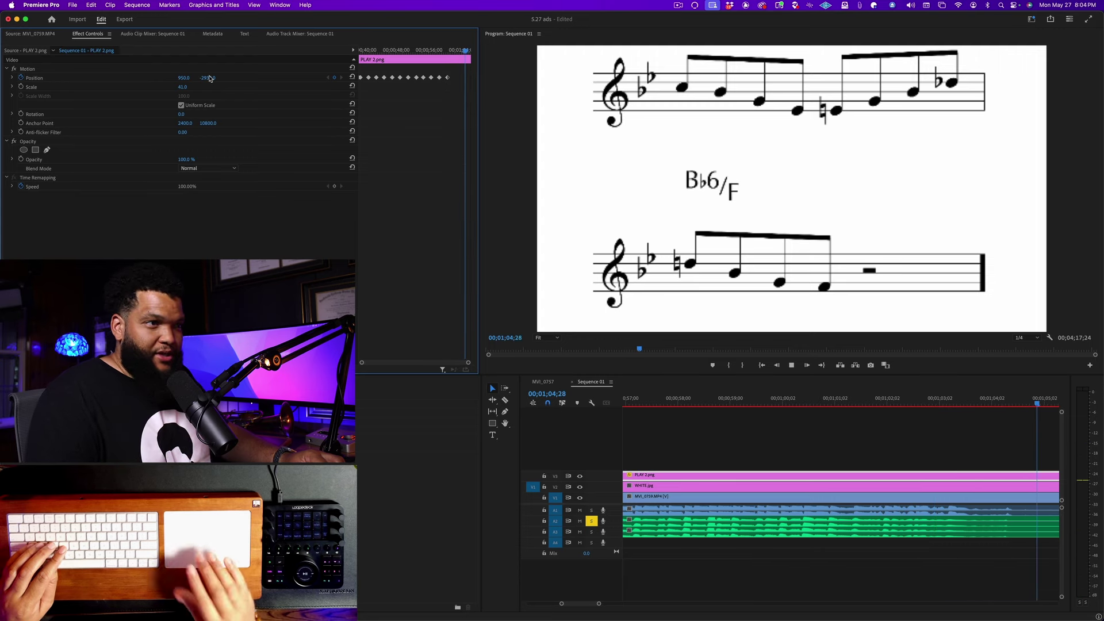
pyautogui.press('space')
pyautogui.click(670, 459)
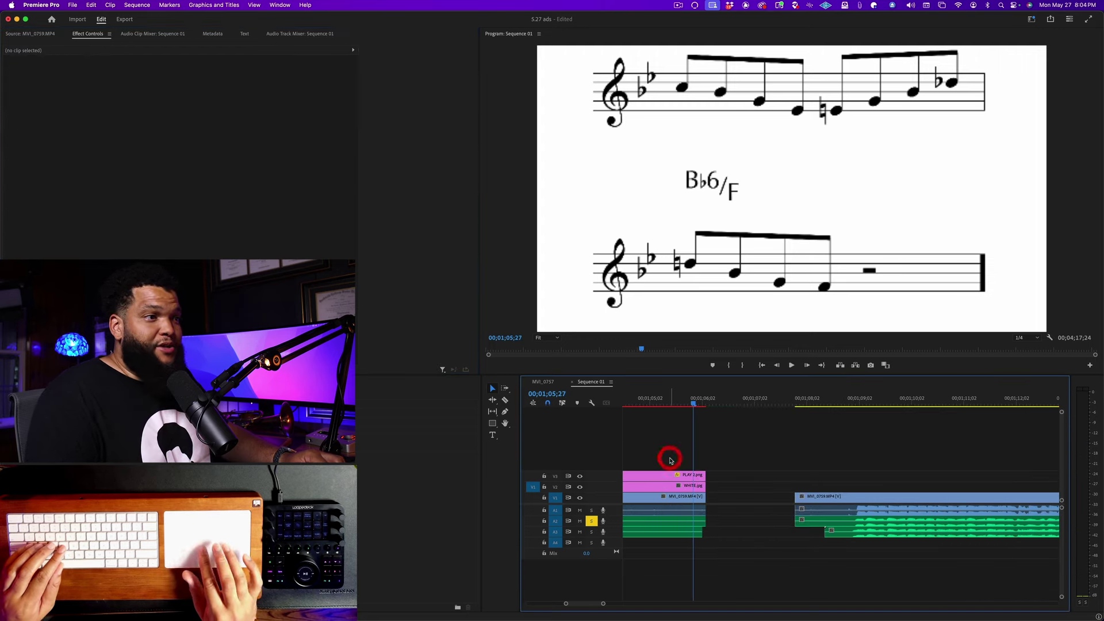
pyautogui.scroll(-5, 671, 472)
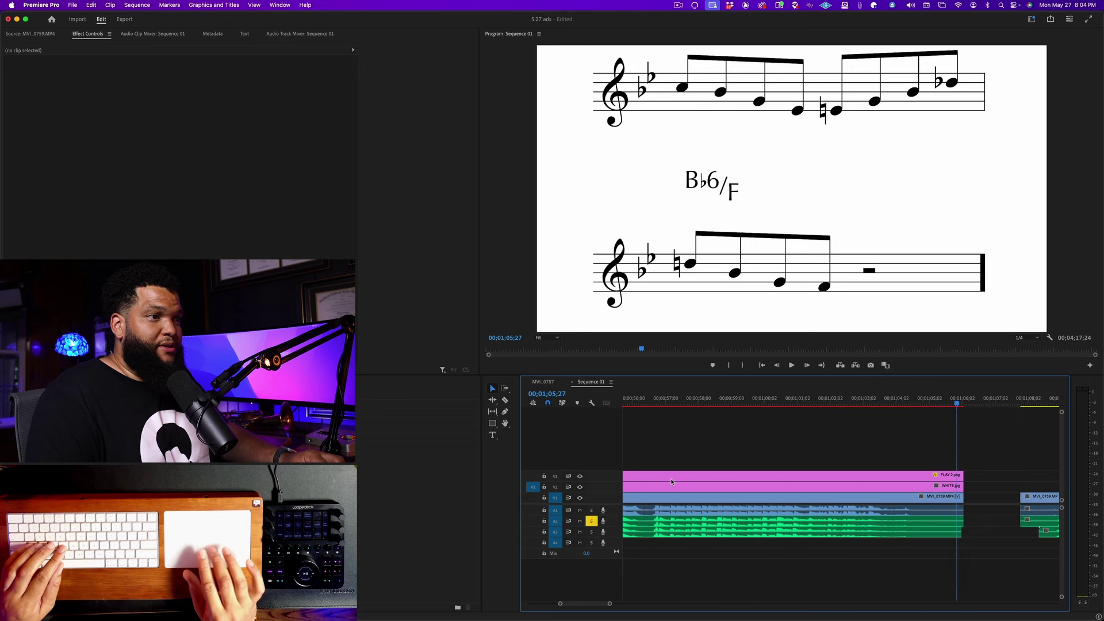
pyautogui.click(694, 477)
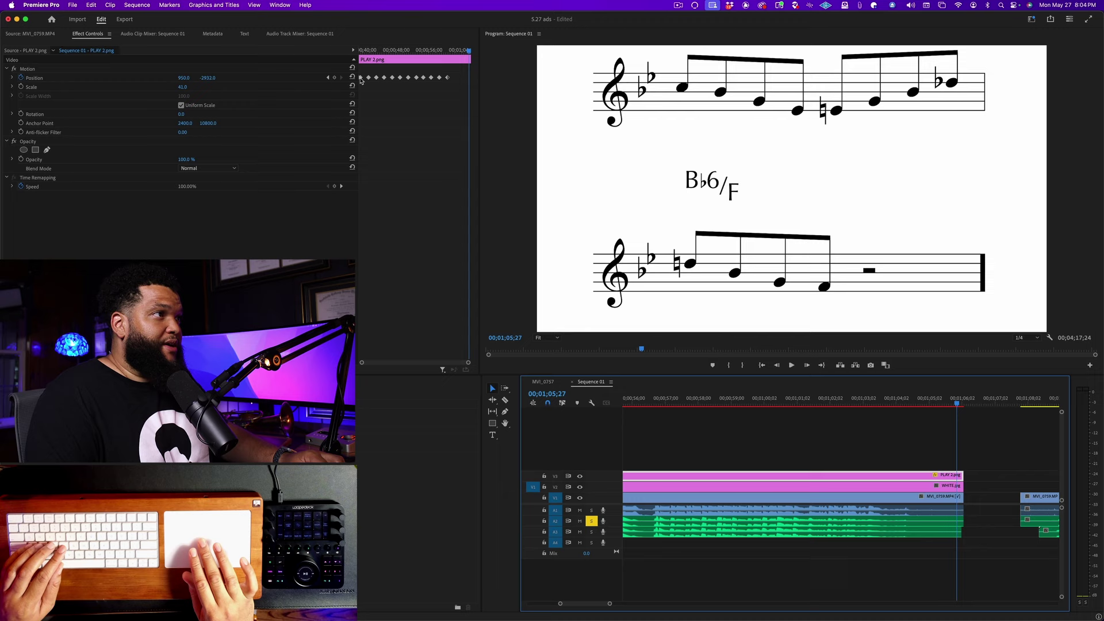
pyautogui.moveTo(453, 55); pyautogui.dragTo(400, 56)
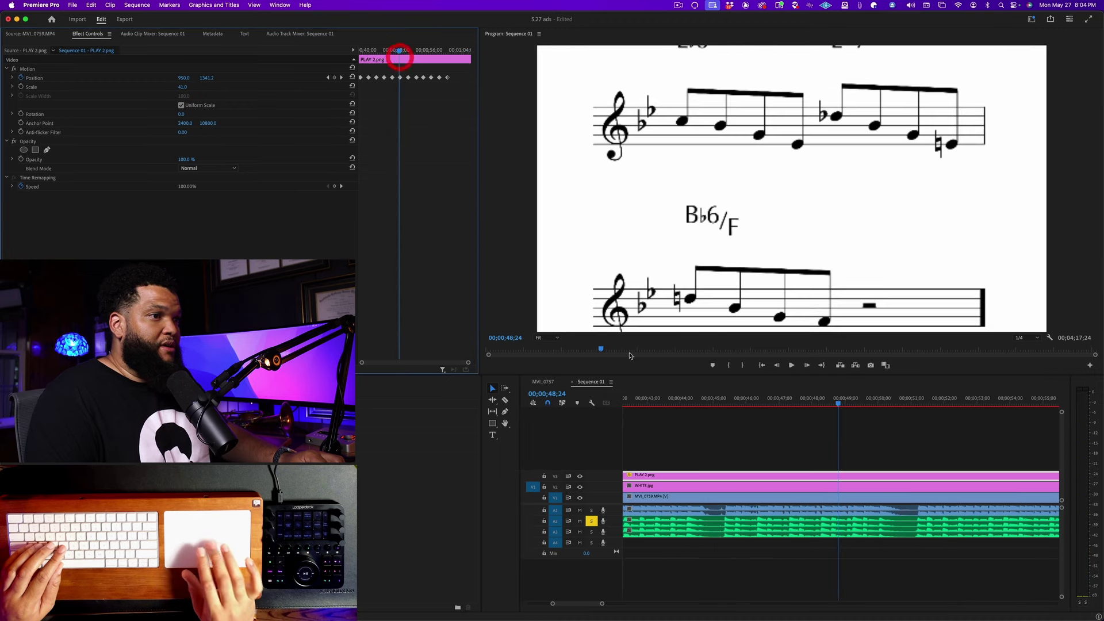
# - Replay the exercise from 00;00;39;09 to 00;01;05;04 to check the whole score scroll against the trumpet audio
pyautogui.click(683, 443)
pyautogui.scroll(-3, 683, 443)
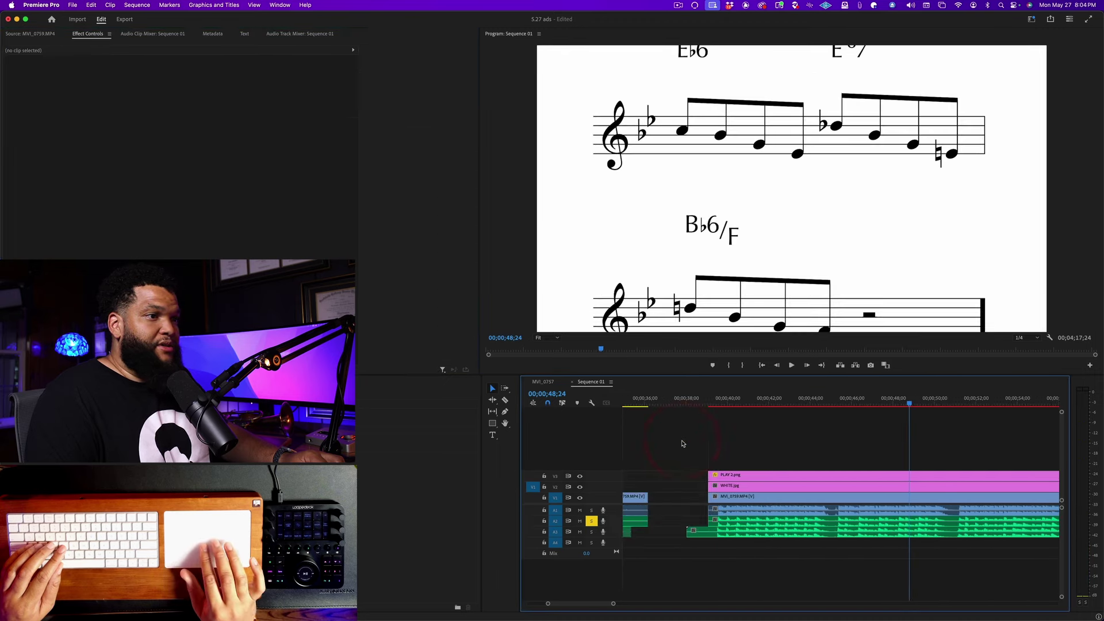
pyautogui.click(714, 398)
pyautogui.press('space')
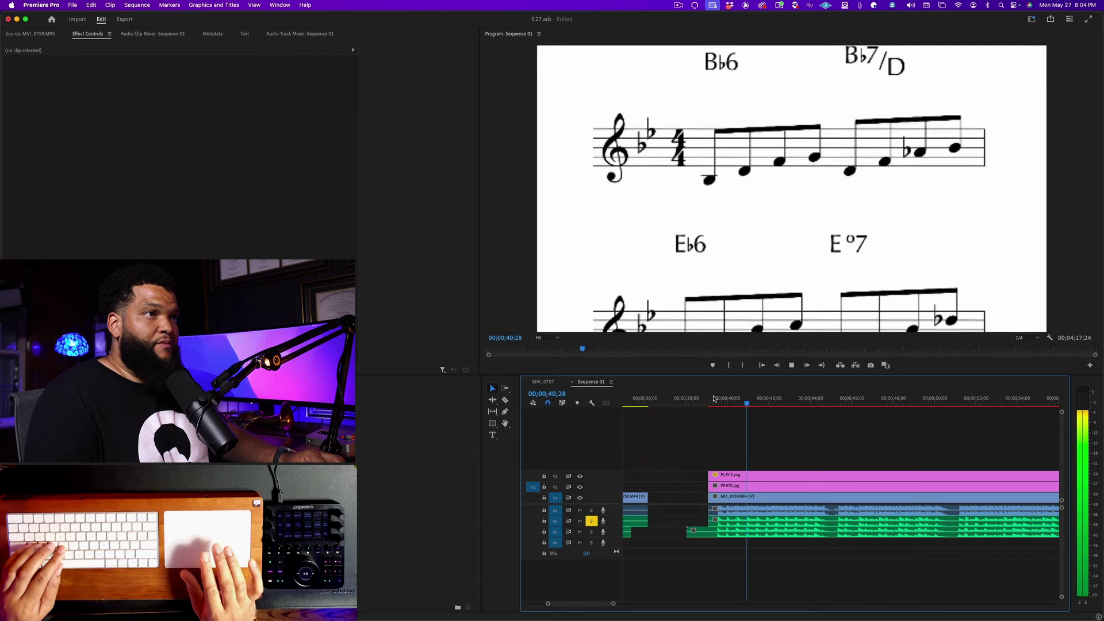
pyautogui.click(714, 398)
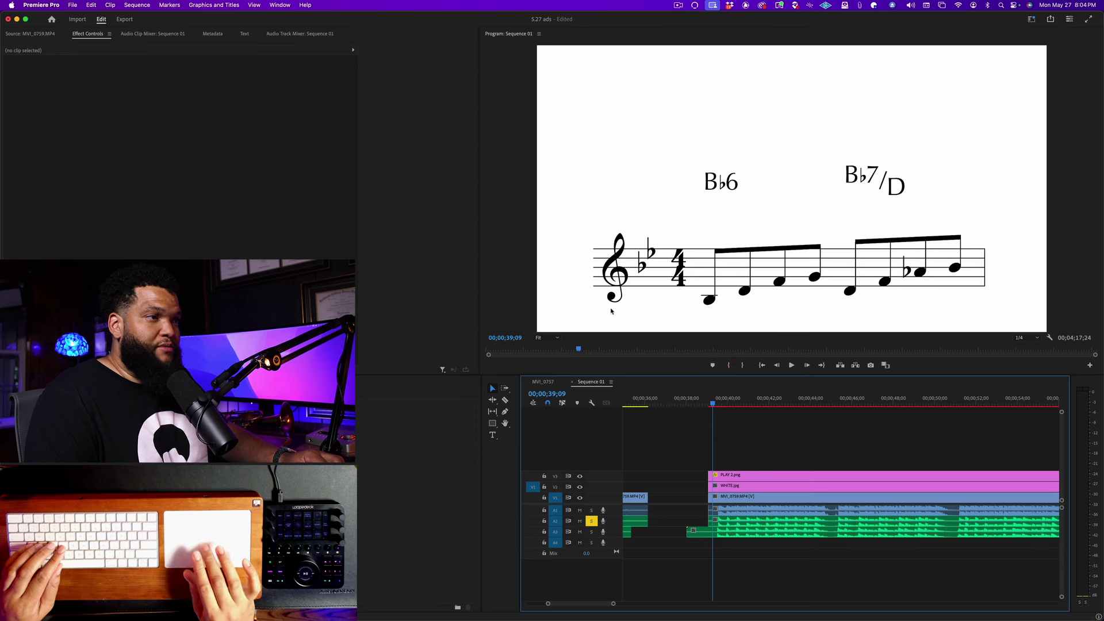
pyautogui.click(692, 441)
pyautogui.press('space')
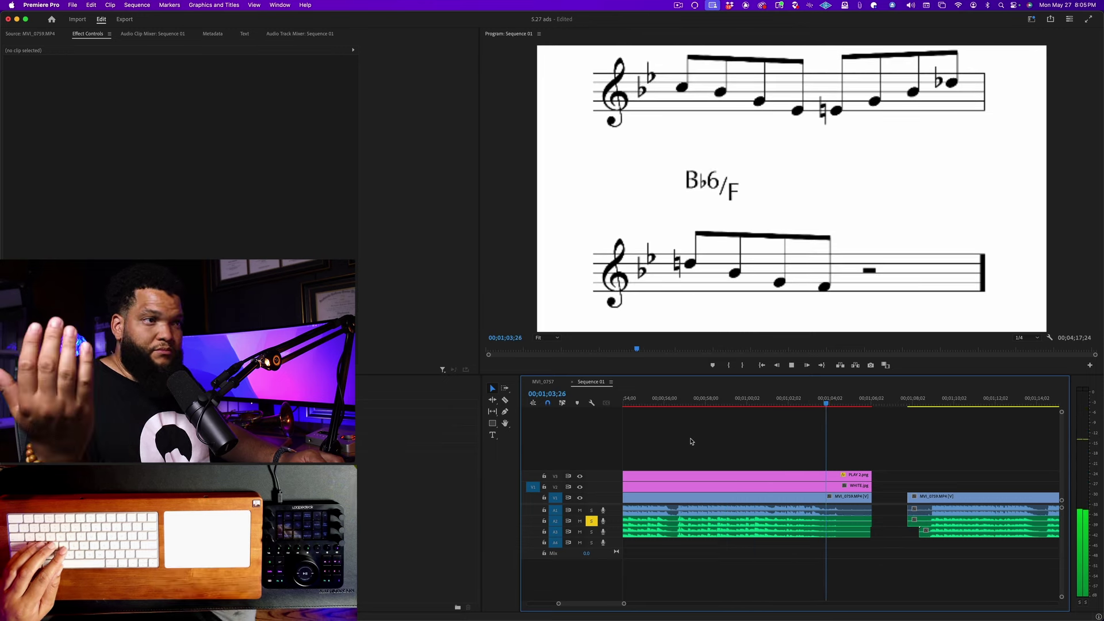
pyautogui.press('space')
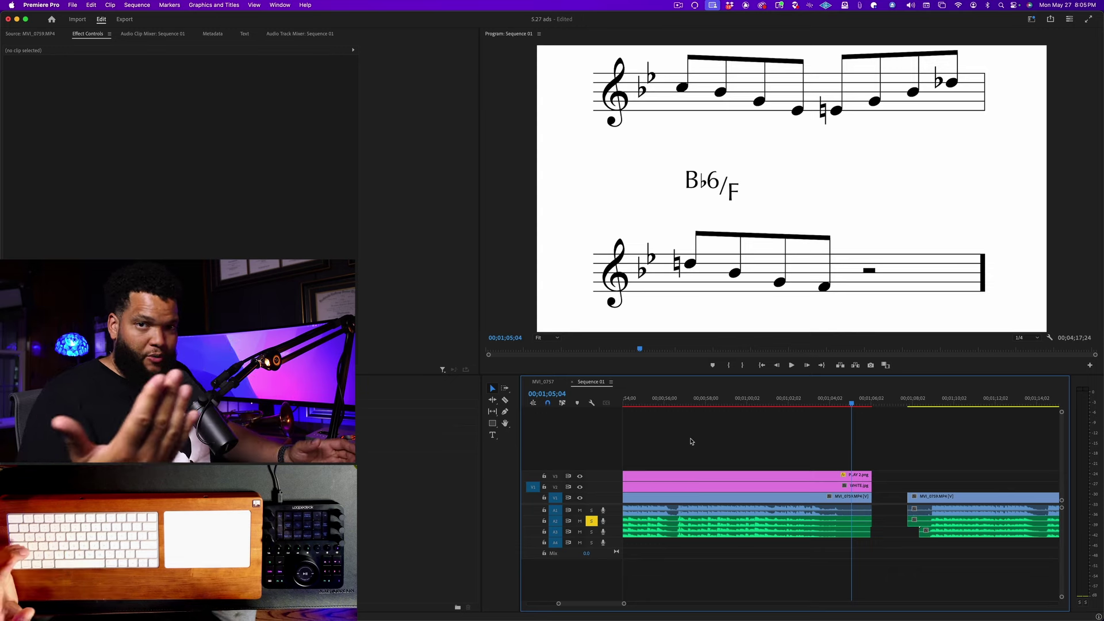
# - Save the project with the finished score animation
pyautogui.click(693, 449)
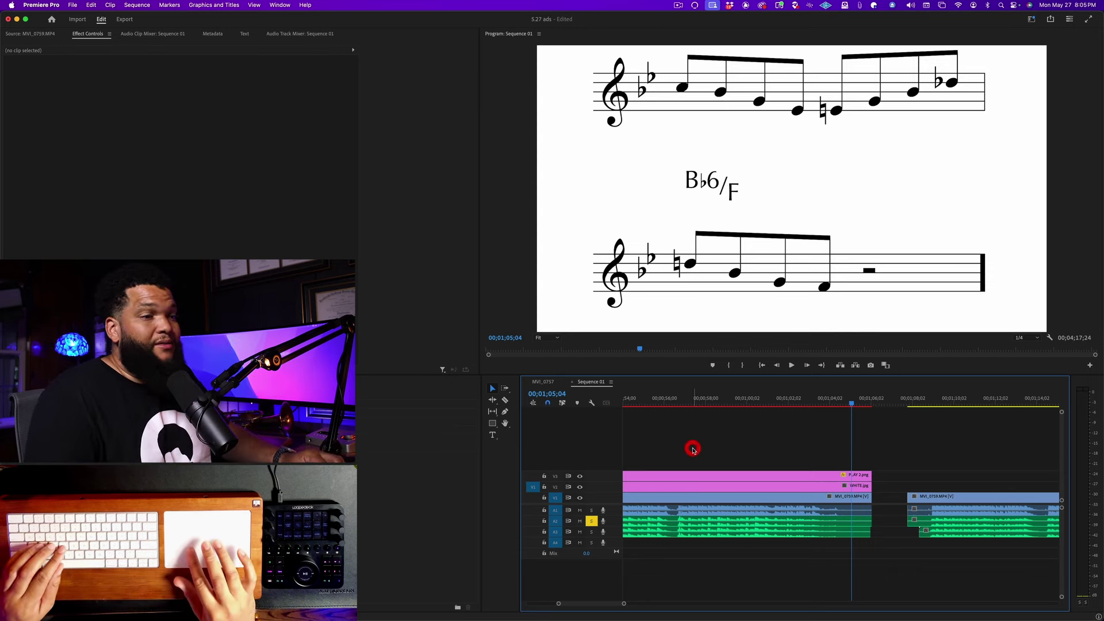
pyautogui.scroll(-3, 693, 450)
pyautogui.hscroll(-3, 672, 449)
pyautogui.press('super+s')
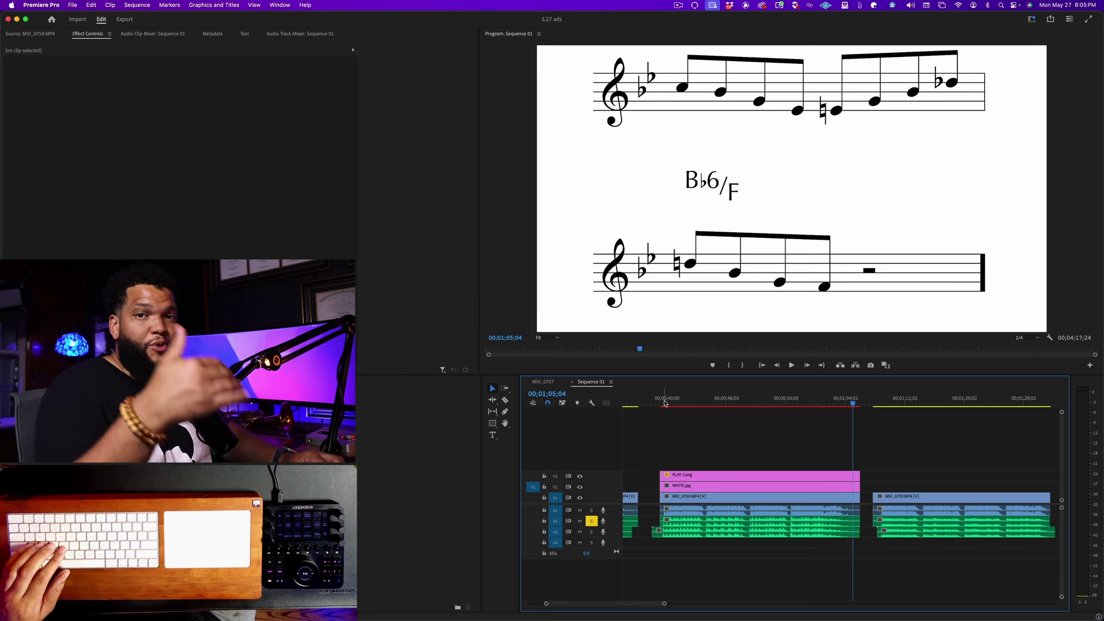
# - Mark the sequence's In point at 00;00;39;05, just after the PLAY 2.png clip begins
pyautogui.click(664, 403)
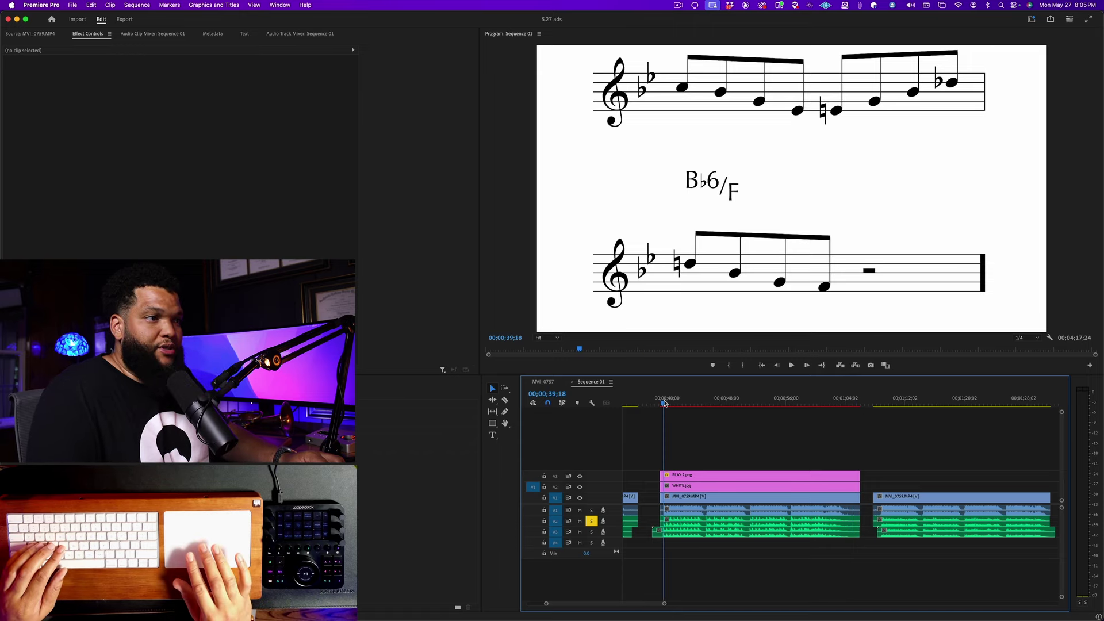
pyautogui.scroll(2, 677, 438)
pyautogui.click(677, 437)
pyautogui.hscroll(-2, 677, 438)
pyautogui.press('=')
pyautogui.press('=')
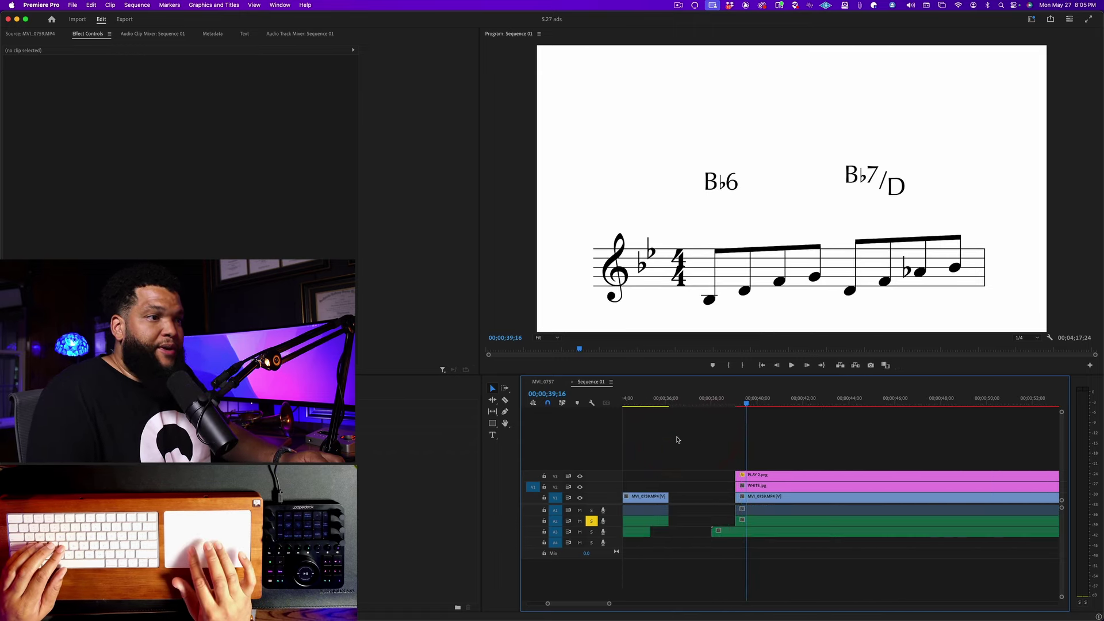
pyautogui.click(756, 404)
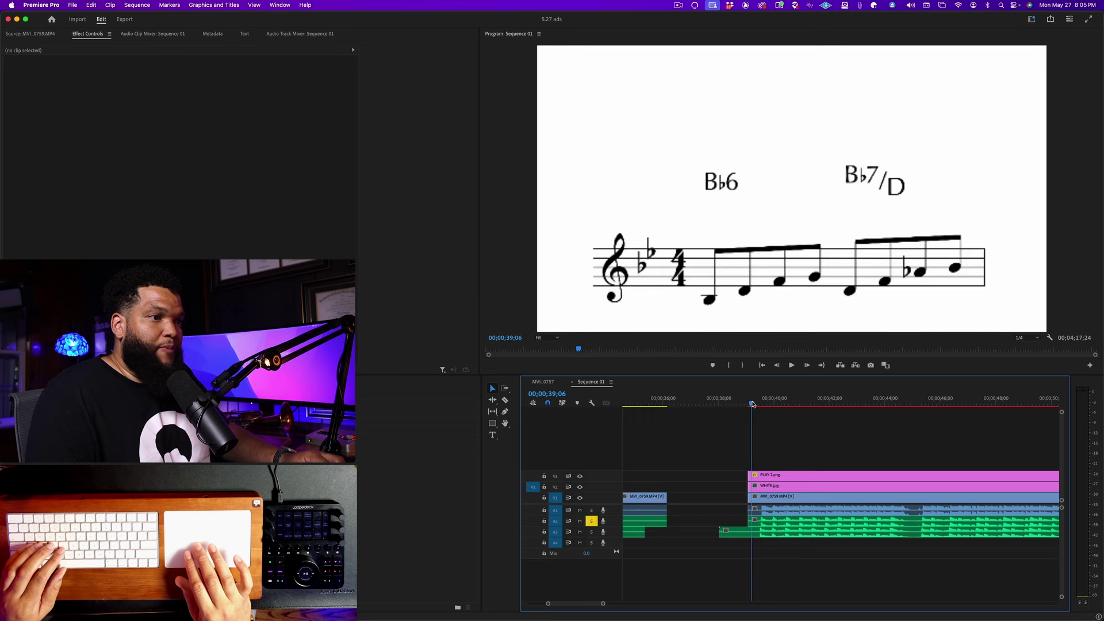
pyautogui.click(752, 404)
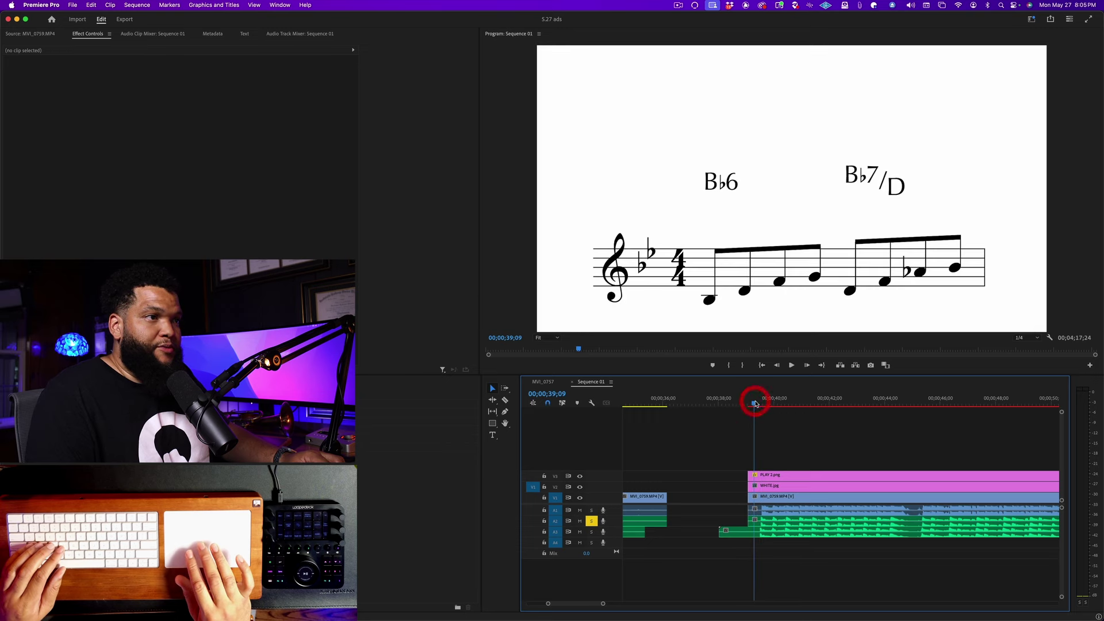
pyautogui.click(751, 405)
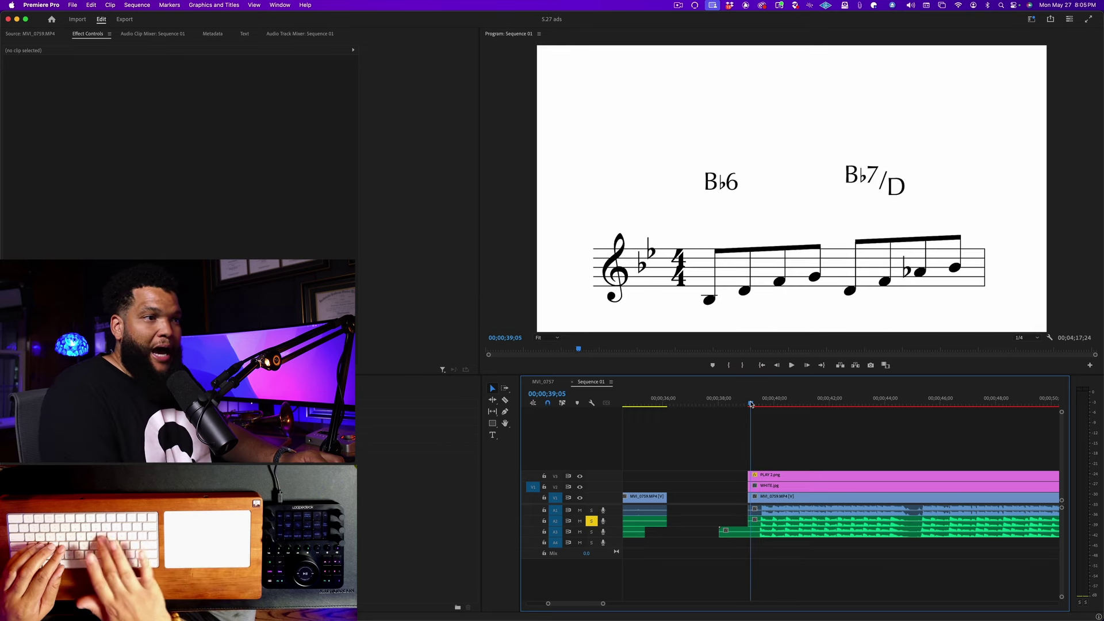
pyautogui.press('i')
# - Mark the sequence's Out point at 00;01;05;28, near the end of the PLAY 2.png clip
pyautogui.scroll(-3, 785, 424)
pyautogui.hscroll(2, 786, 423)
pyautogui.hscroll(1, 787, 424)
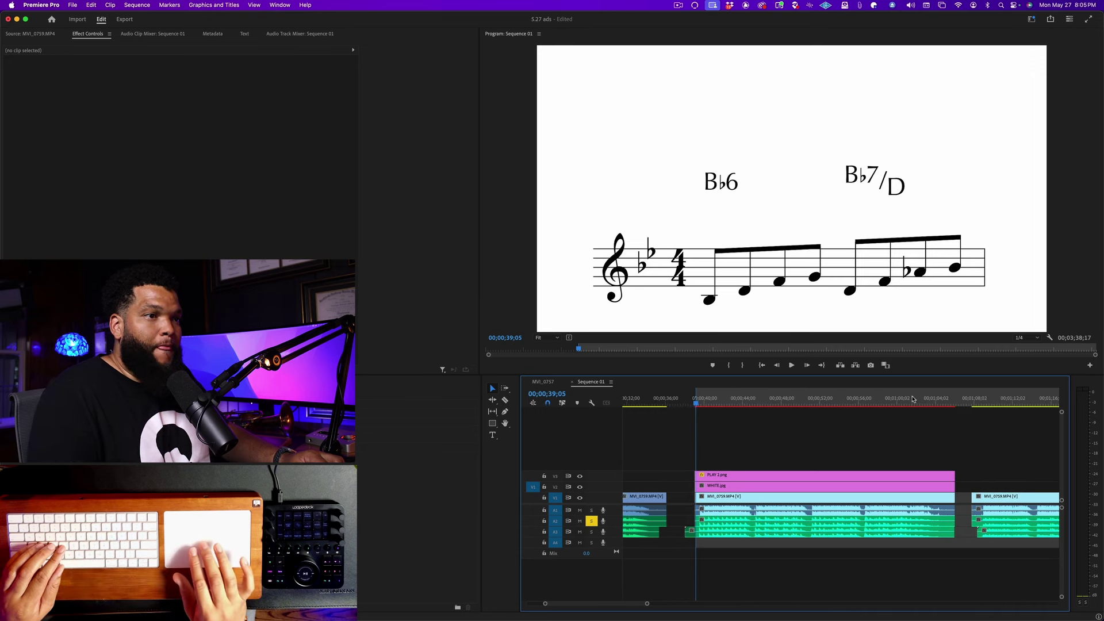
pyautogui.click(946, 397)
pyautogui.click(952, 398)
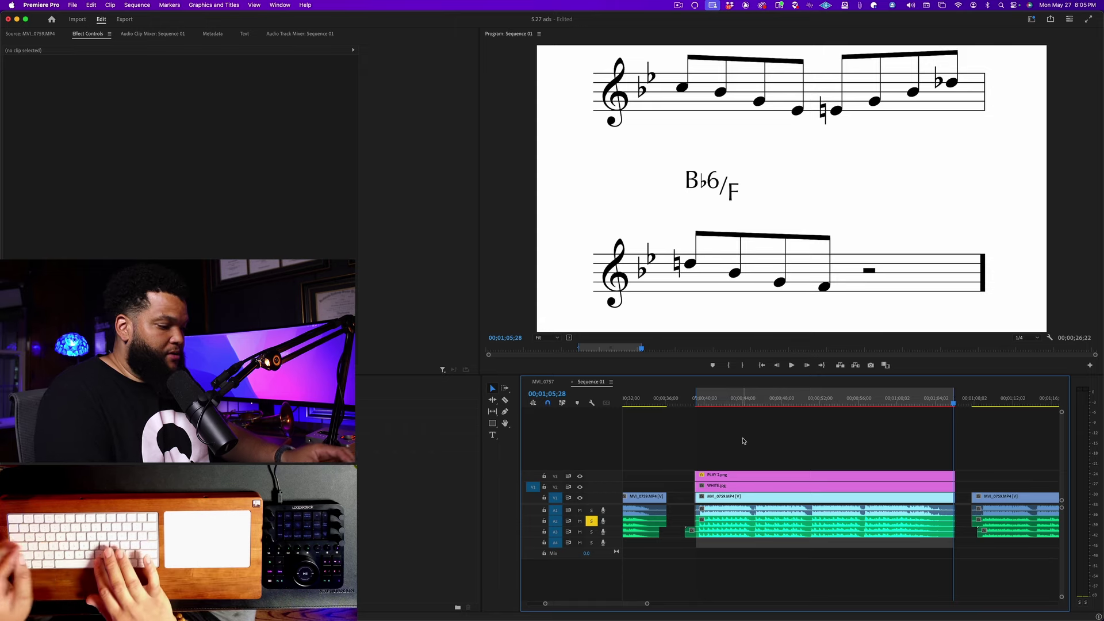
# - Open the sequence's export settings and choose the PLAY folder under MILES, OFFICE, 5.27 ads as the save location
pyautogui.press('super+m')
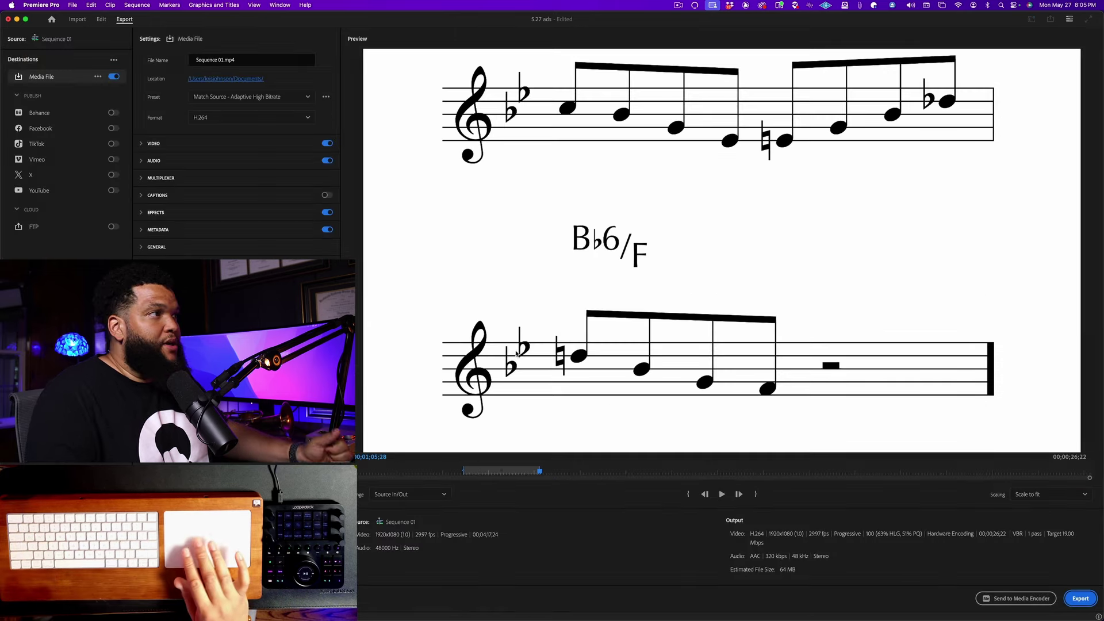
pyautogui.click(222, 81)
pyautogui.scroll(-6, 433, 260)
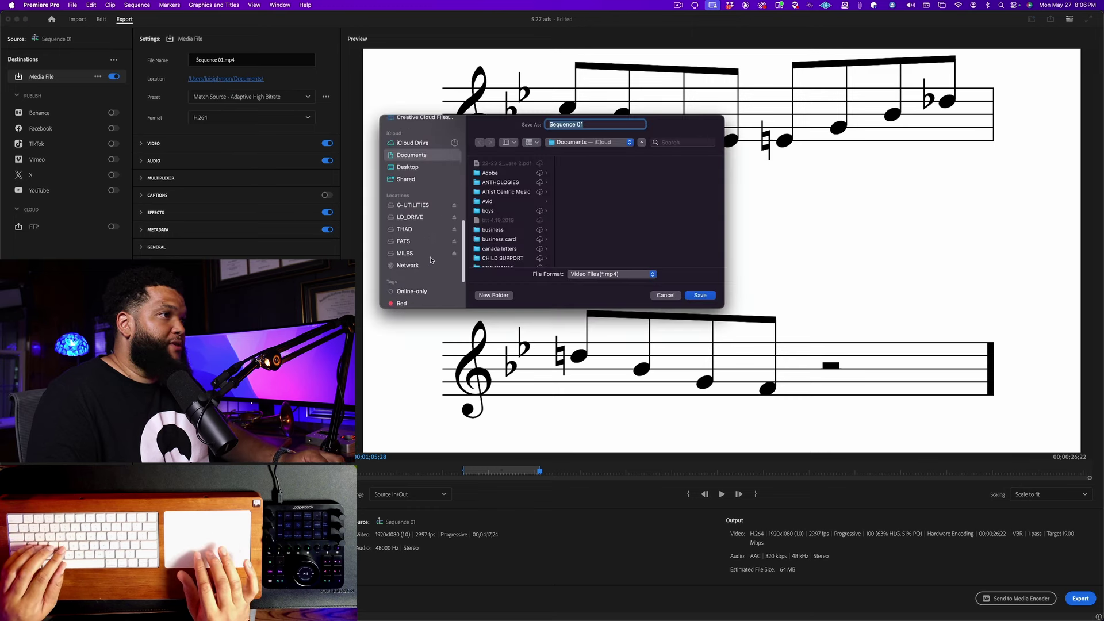
pyautogui.click(408, 240)
pyautogui.scroll(-5, 499, 248)
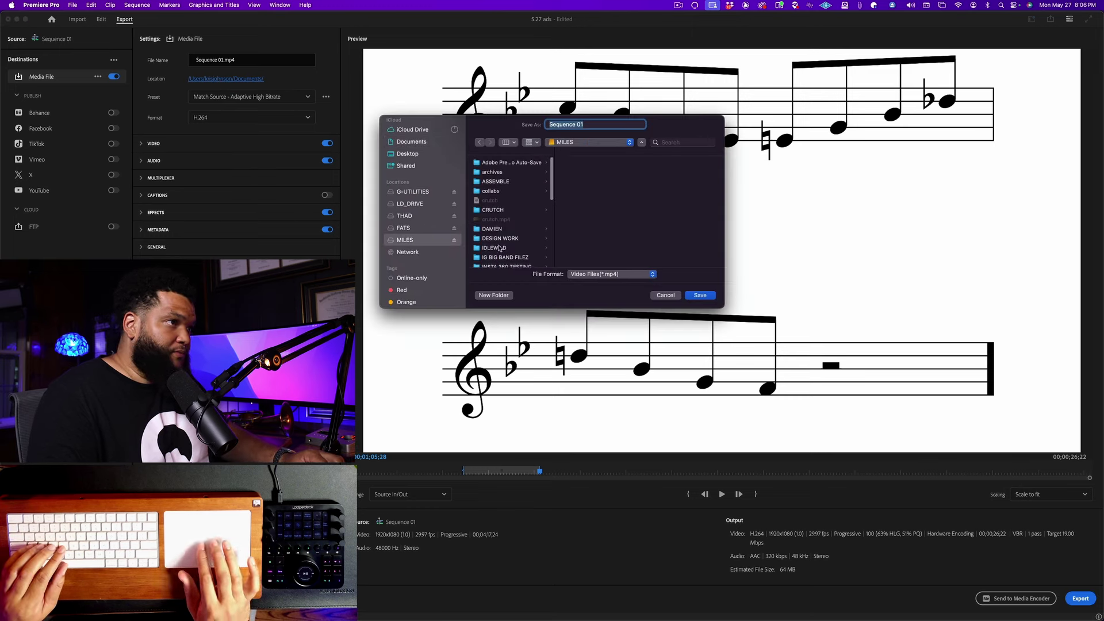
pyautogui.scroll(-3, 499, 248)
pyautogui.click(500, 246)
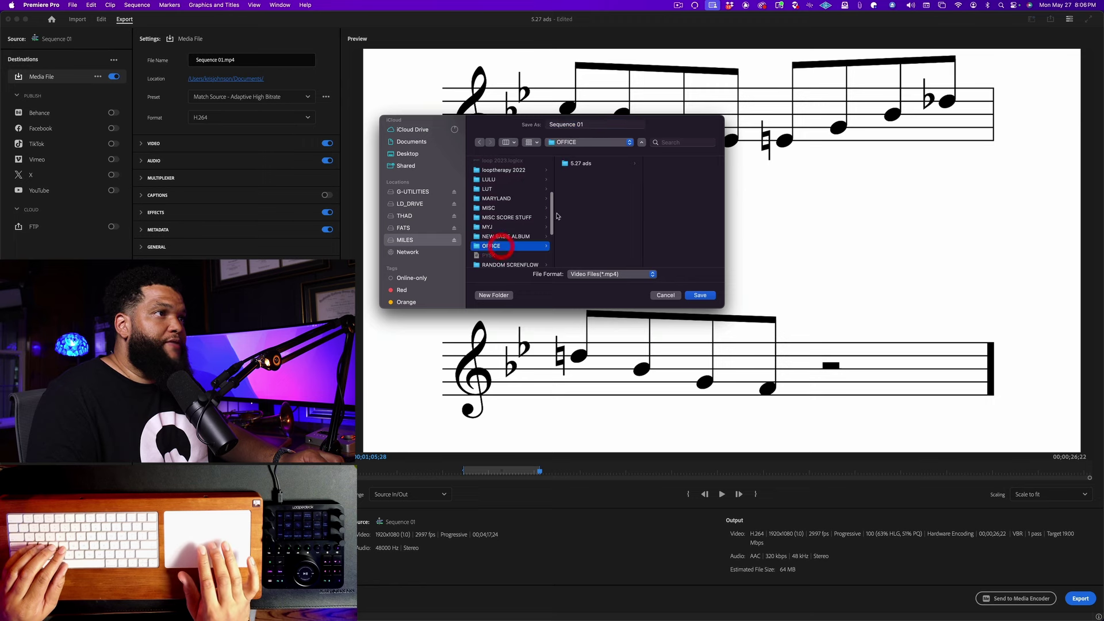
pyautogui.click(602, 164)
pyautogui.click(659, 259)
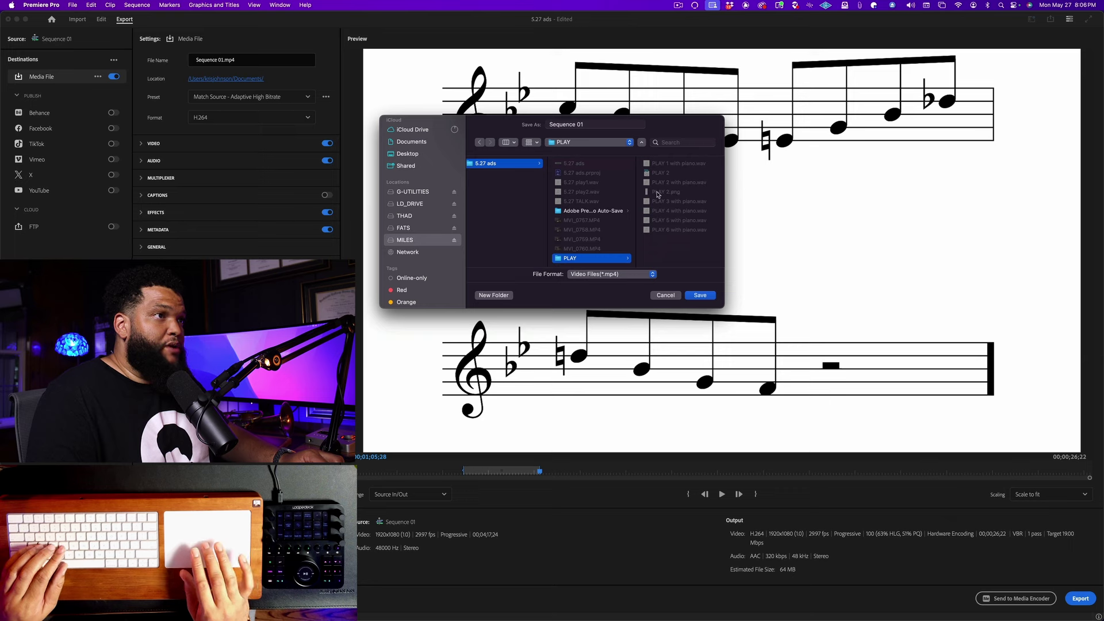
# - Name the export PLAY 2 music scroll, based on the existing PLAY 2 file name, and export the marked range as H.264 video
pyautogui.click(661, 192)
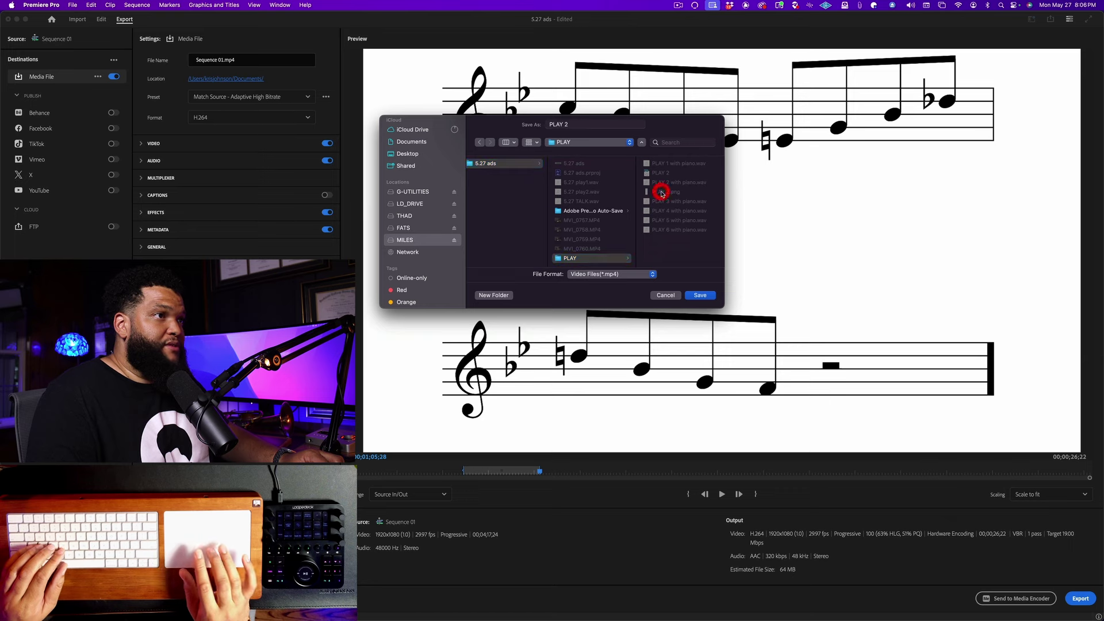
pyautogui.click(577, 123)
pyautogui.write('music')
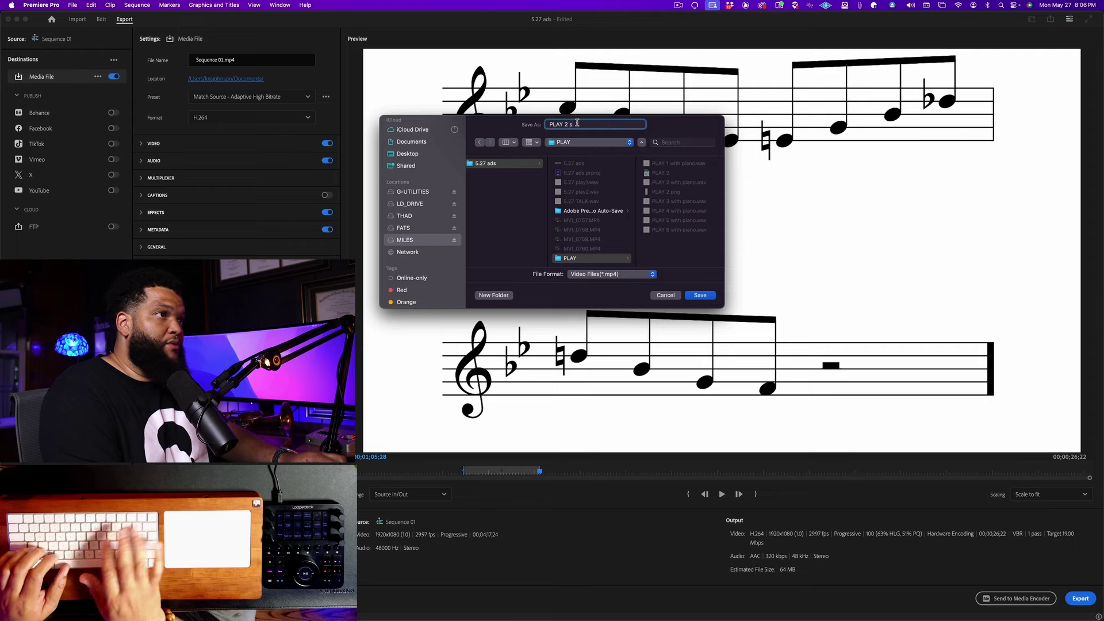
pyautogui.write(' scroll')
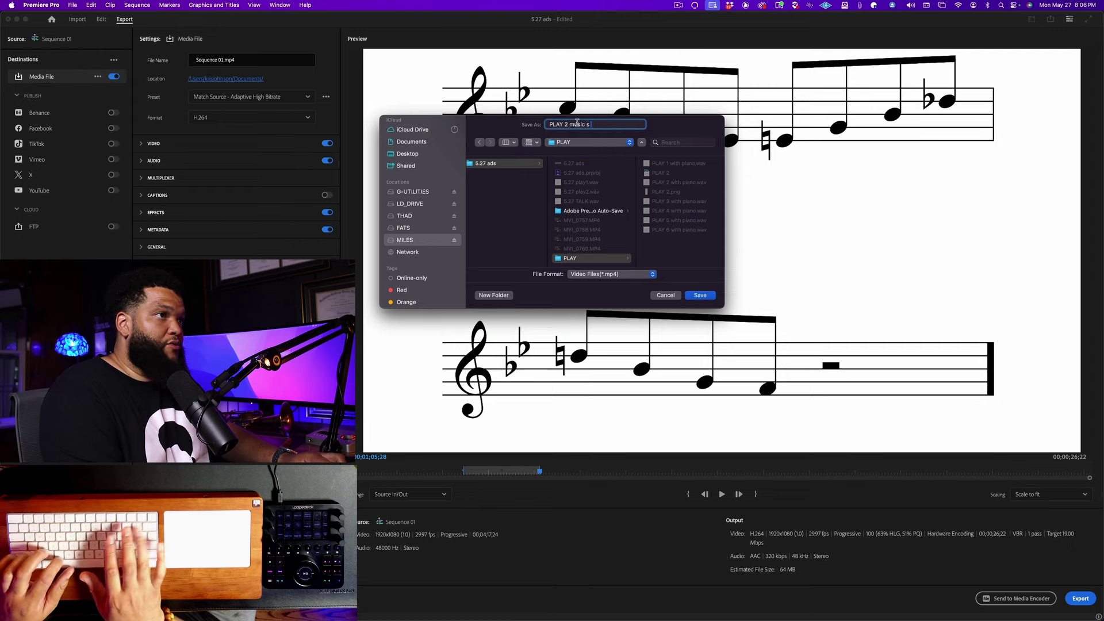
pyautogui.press('Return')
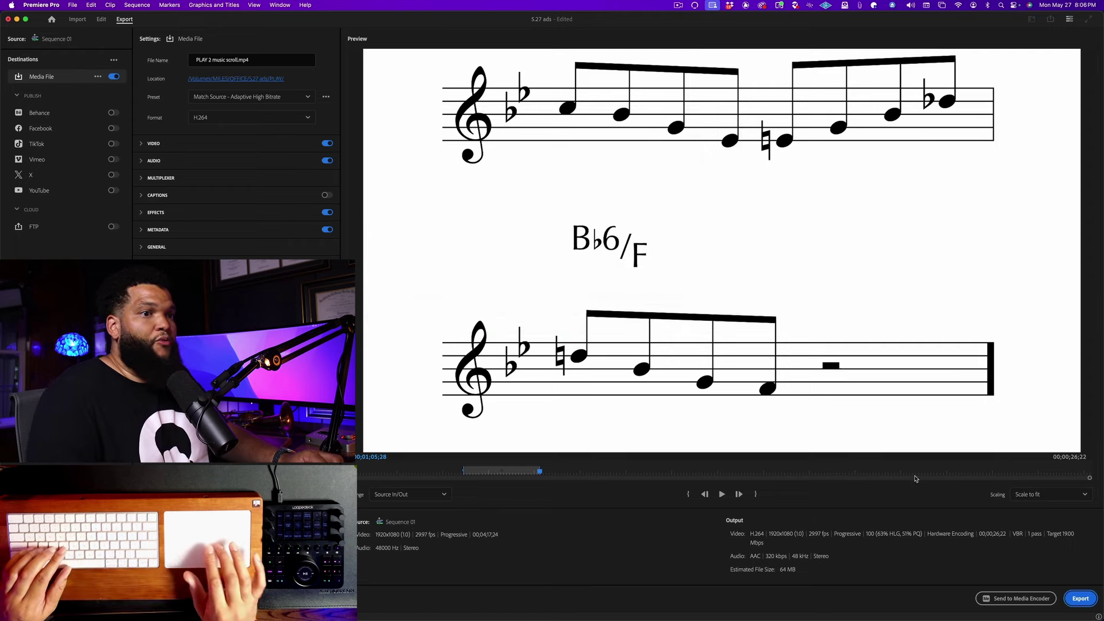
pyautogui.click(1080, 599)
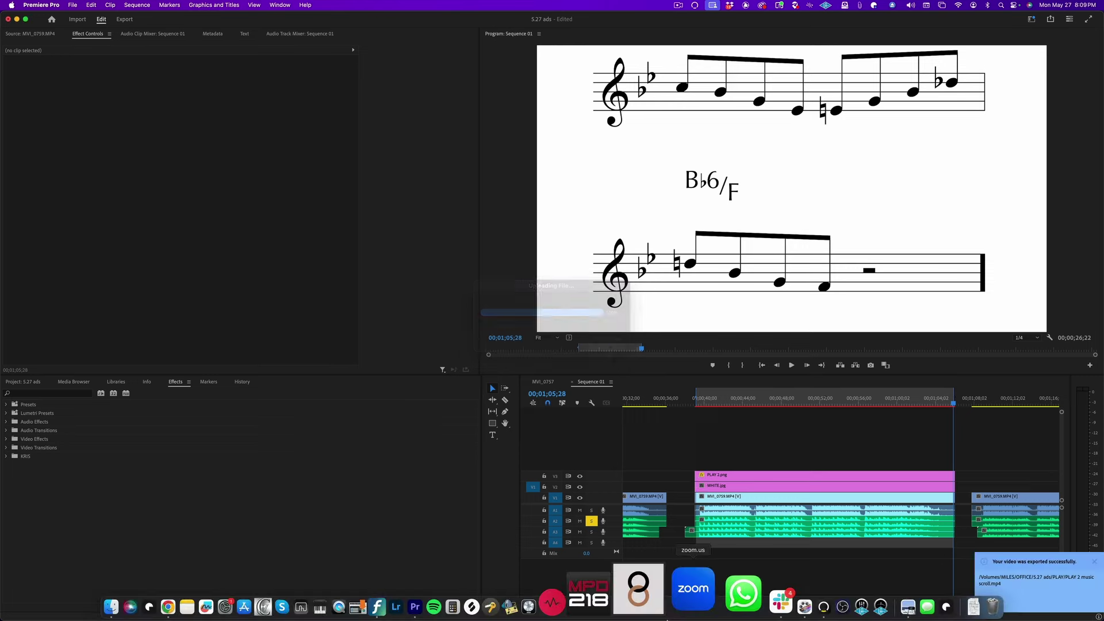
# - Hide the video tracks holding WHITE.jpg and PLAY 2.png so only the trumpet footage is output
pyautogui.click(729, 463)
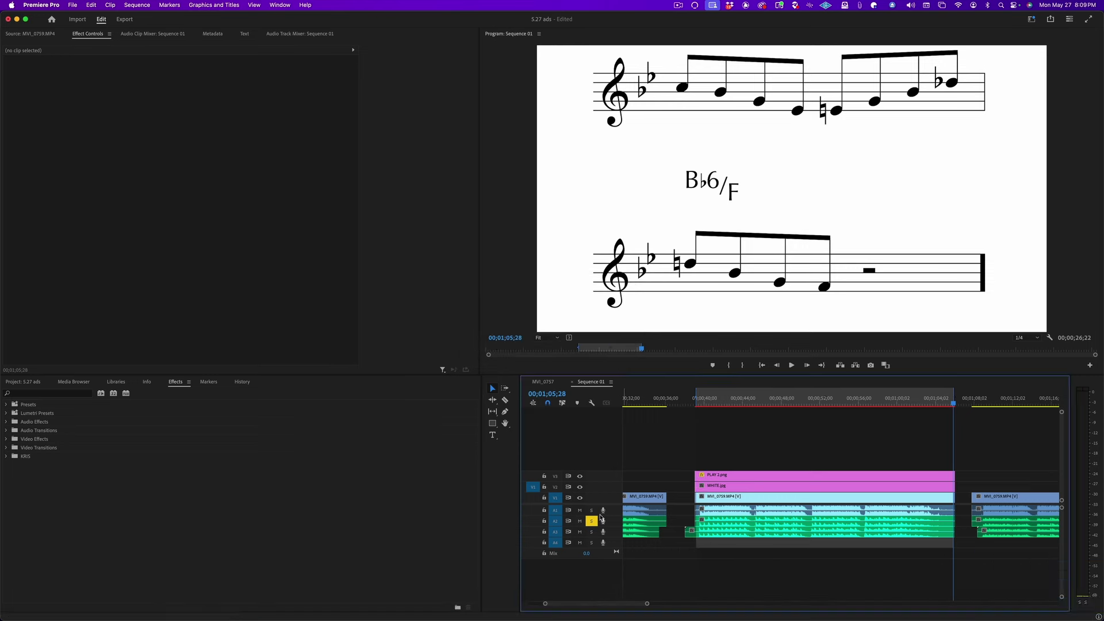
pyautogui.click(580, 488)
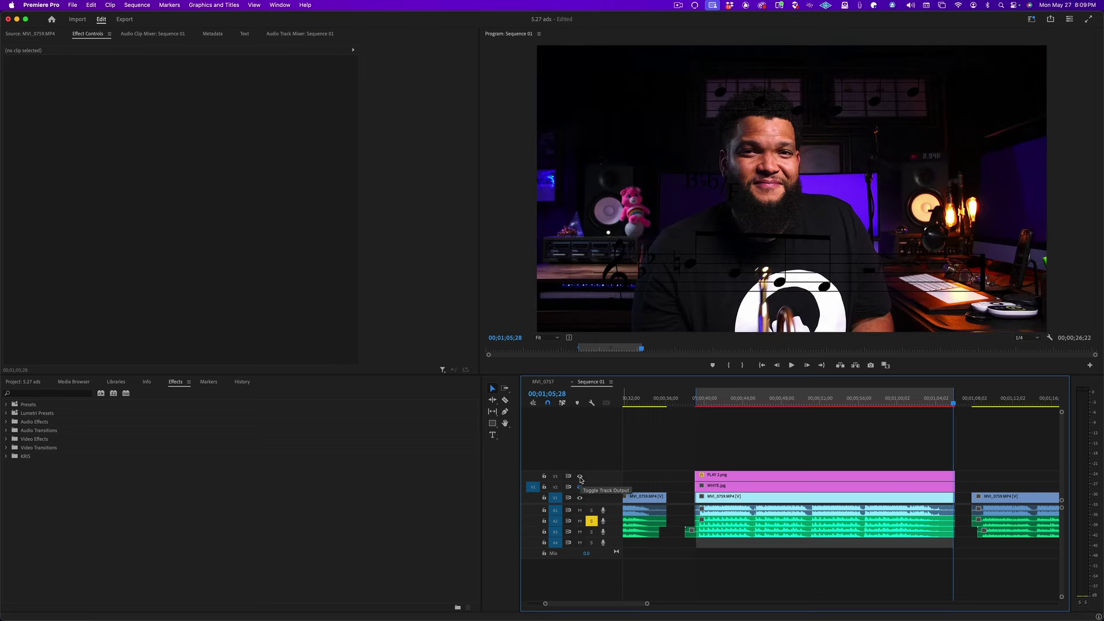
pyautogui.click(580, 477)
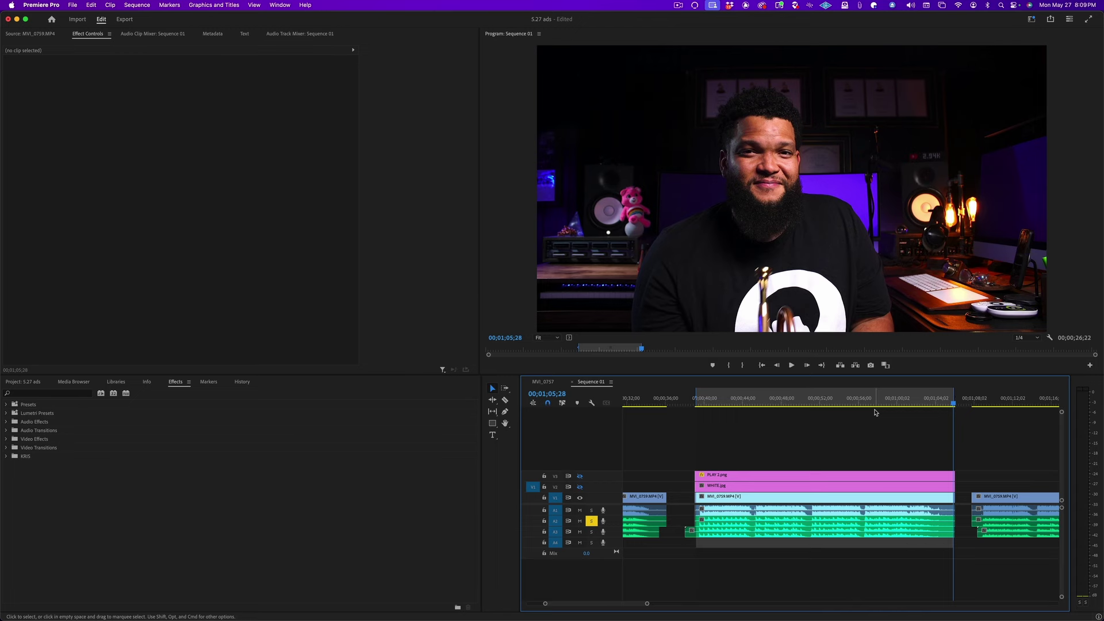
# - Export the marked range of the trumpet footage to the PLAY folder as an H.264 video named PLAY 2 trumpet
pyautogui.press('super+m')
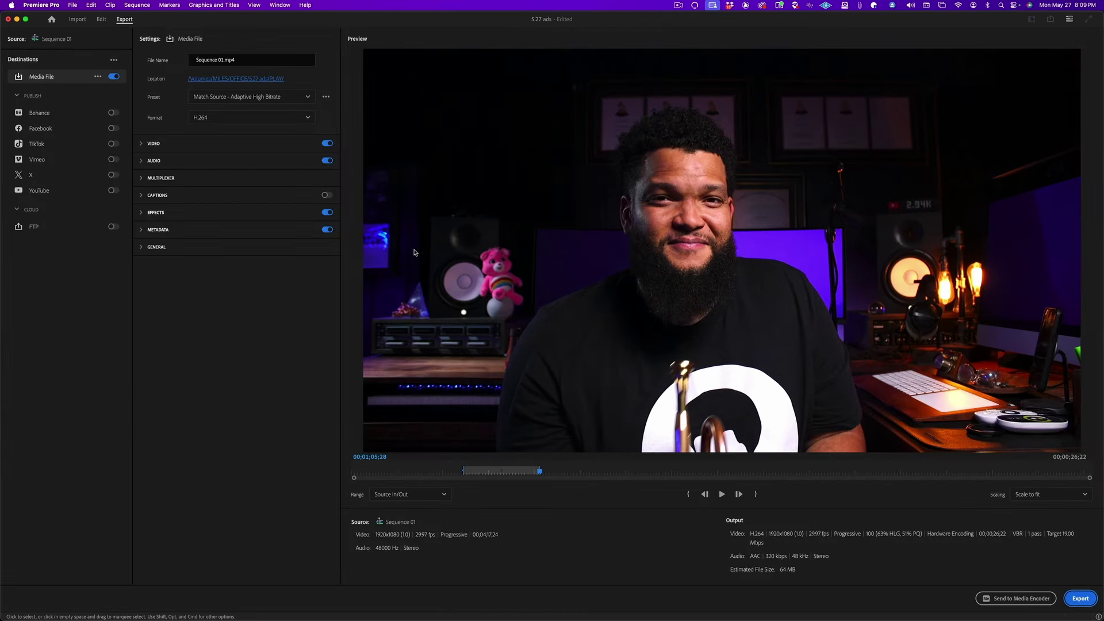
pyautogui.click(247, 81)
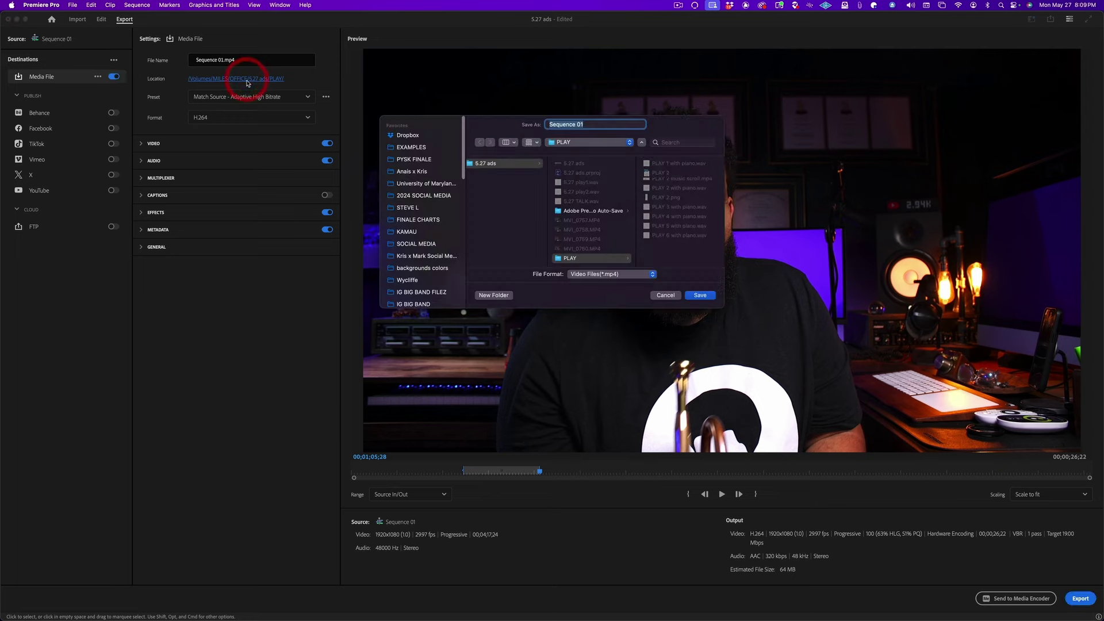
pyautogui.click(657, 203)
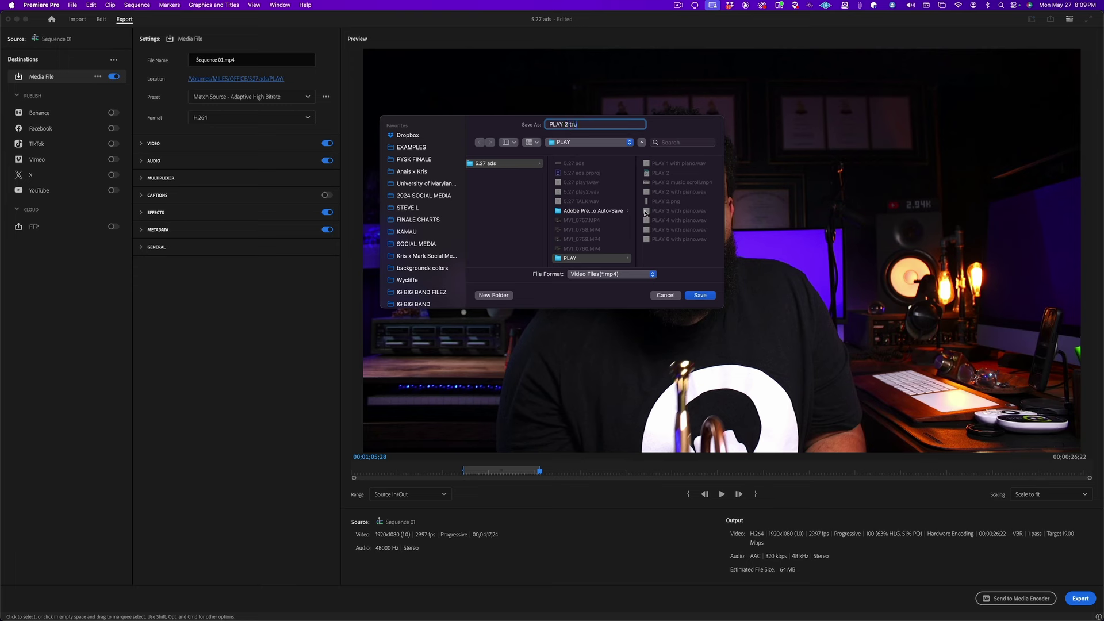
pyautogui.press('Return')
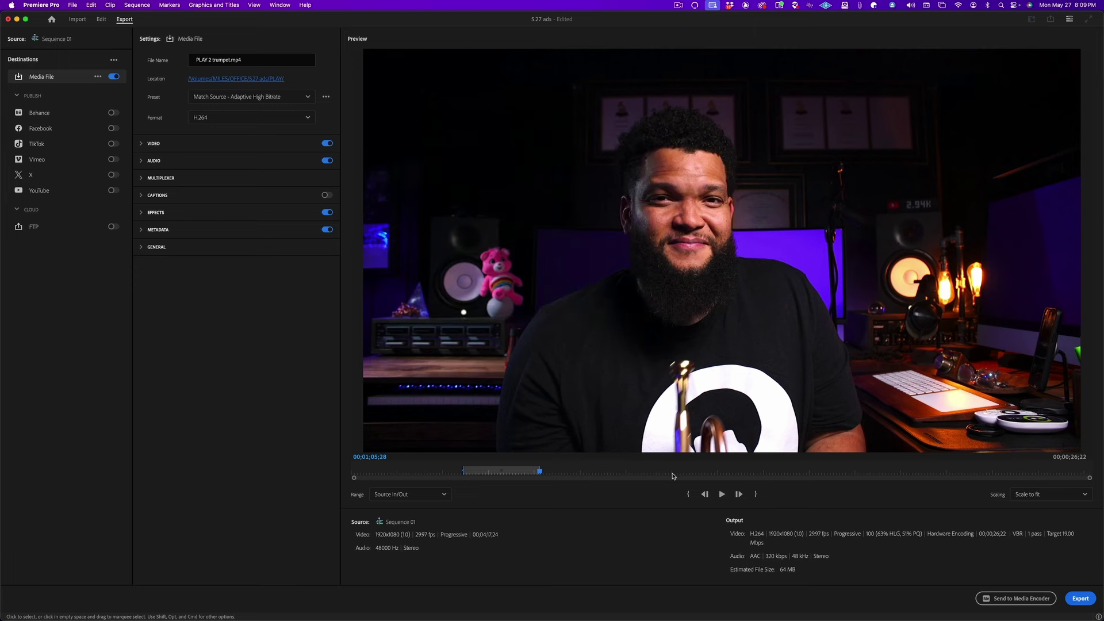
pyautogui.click(1079, 598)
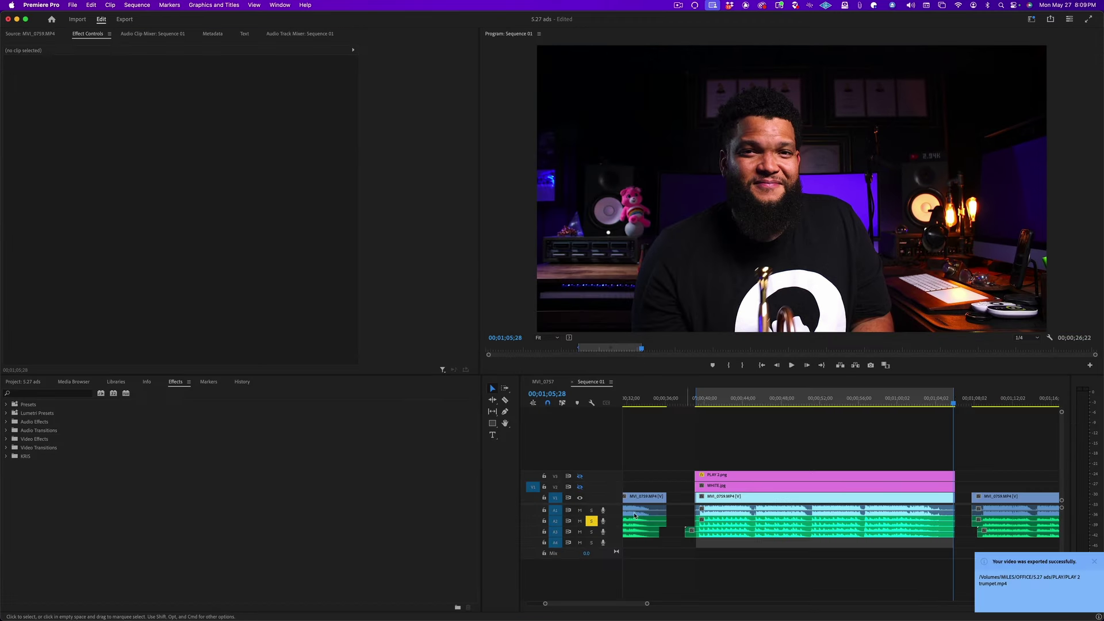
# - Switch the solo from audio track A2 to A3 and play the start of the marked section to check its audio
pyautogui.click(592, 522)
pyautogui.click(591, 532)
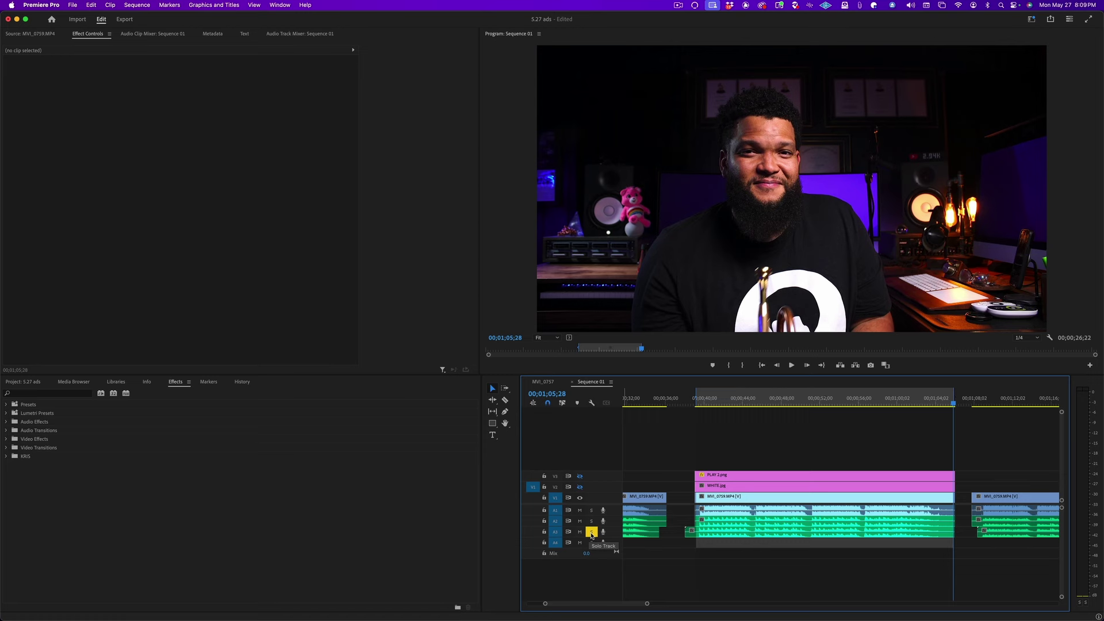
pyautogui.press('space')
pyautogui.press('space')
pyautogui.moveTo(702, 407); pyautogui.dragTo(698, 403)
pyautogui.click(698, 404)
pyautogui.press('space')
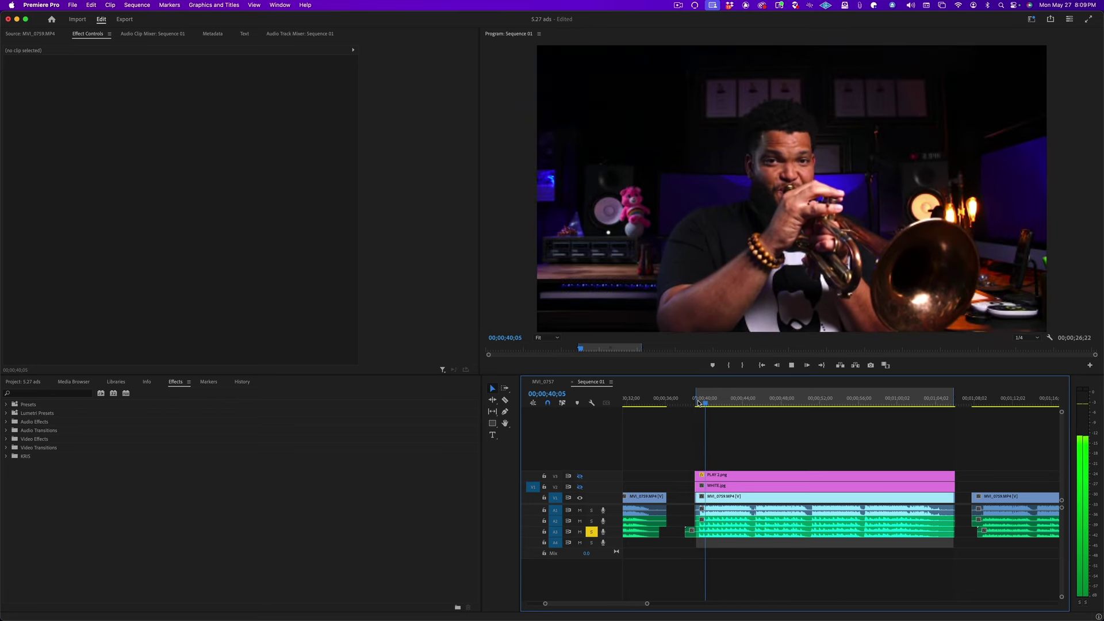
pyautogui.press('space')
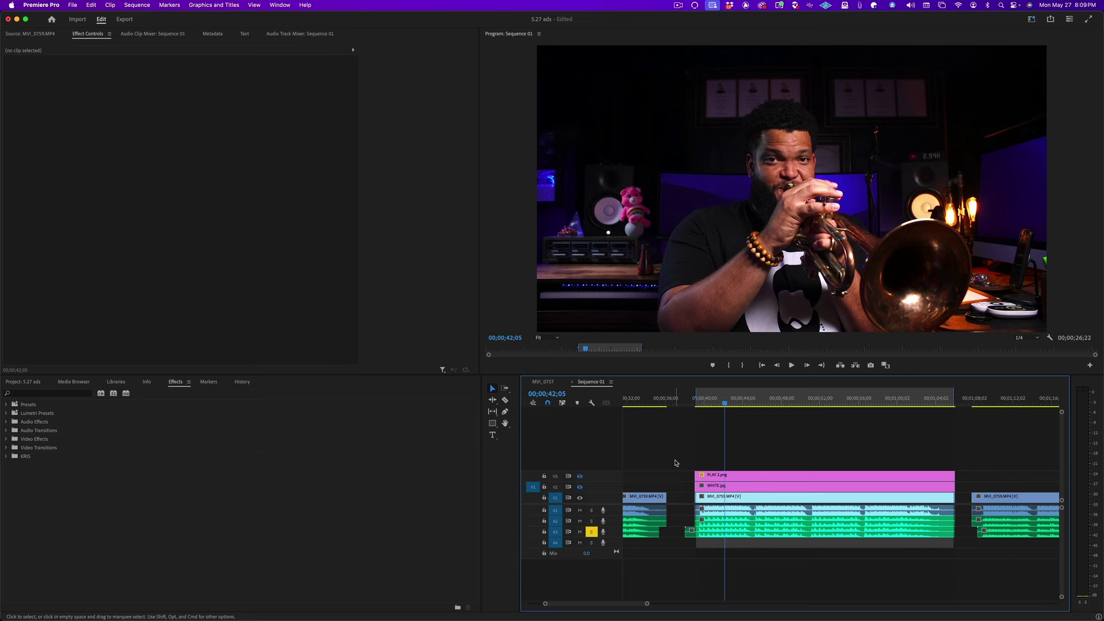
# - Export the marked range's audio in AIFF format to the PLAY folder under the name PLAY 2 with piano SYNC
pyautogui.press('super+m')
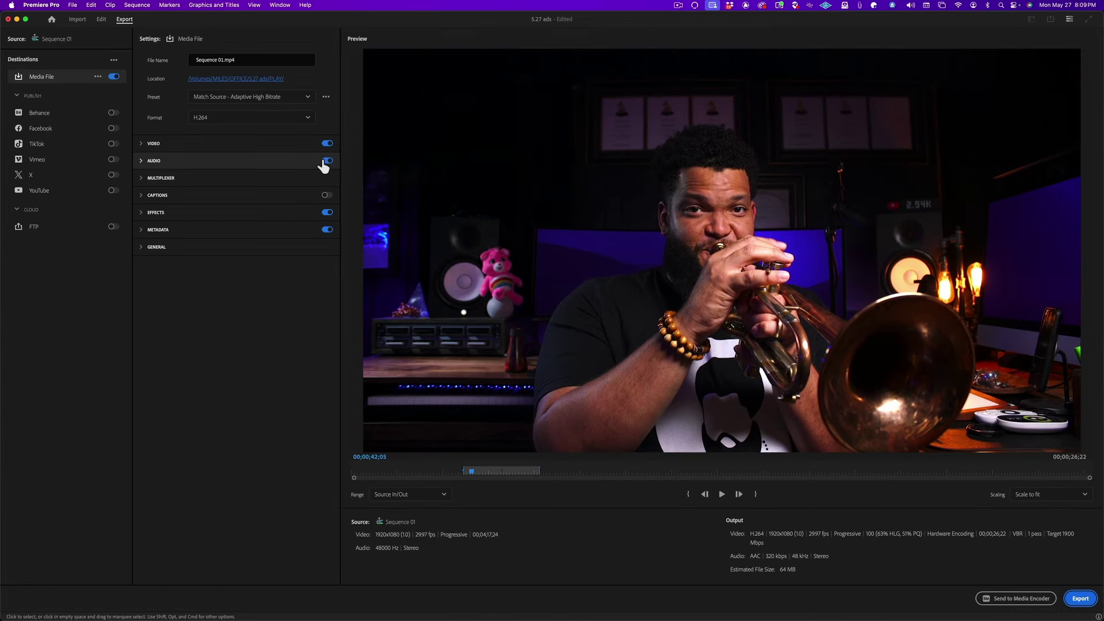
pyautogui.click(256, 123)
pyautogui.click(252, 153)
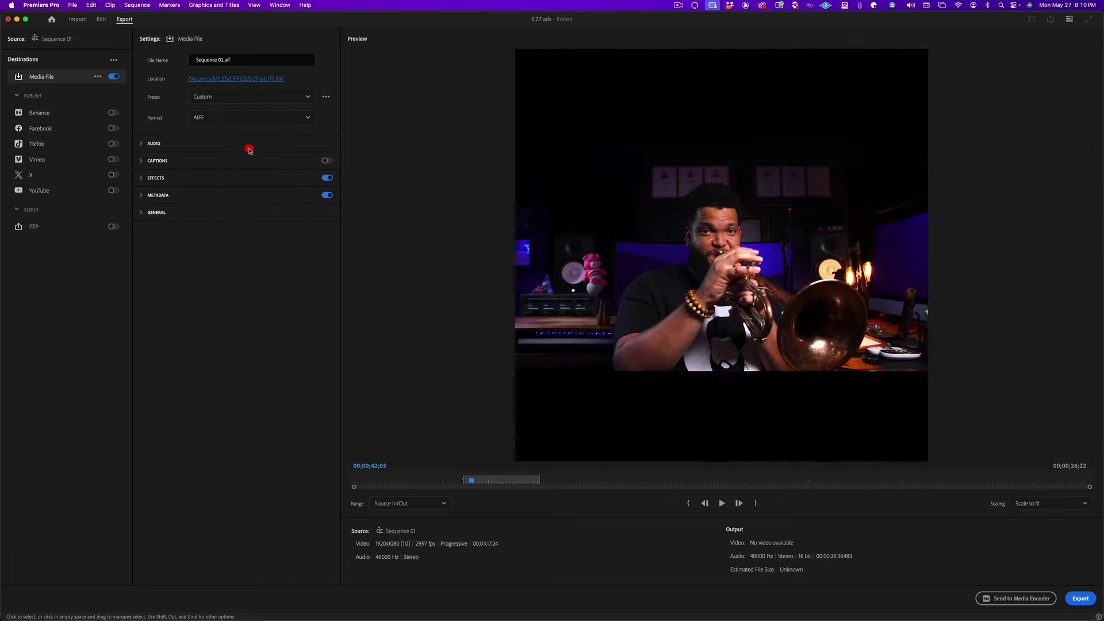
pyautogui.click(226, 78)
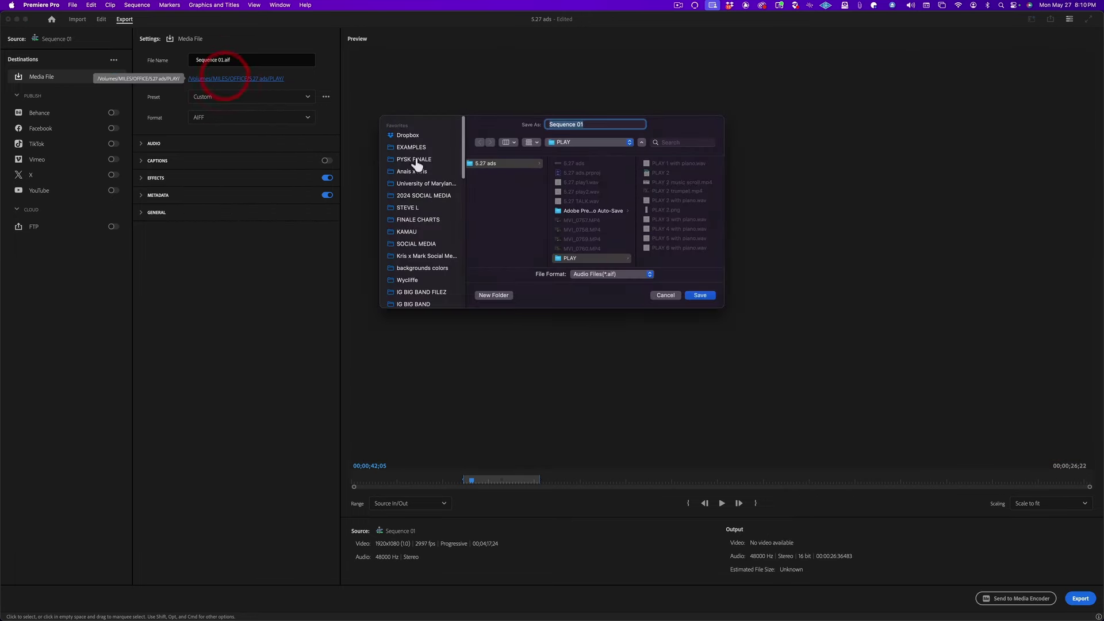
pyautogui.click(663, 205)
pyautogui.click(605, 124)
pyautogui.write('SY')
pyautogui.press('Return')
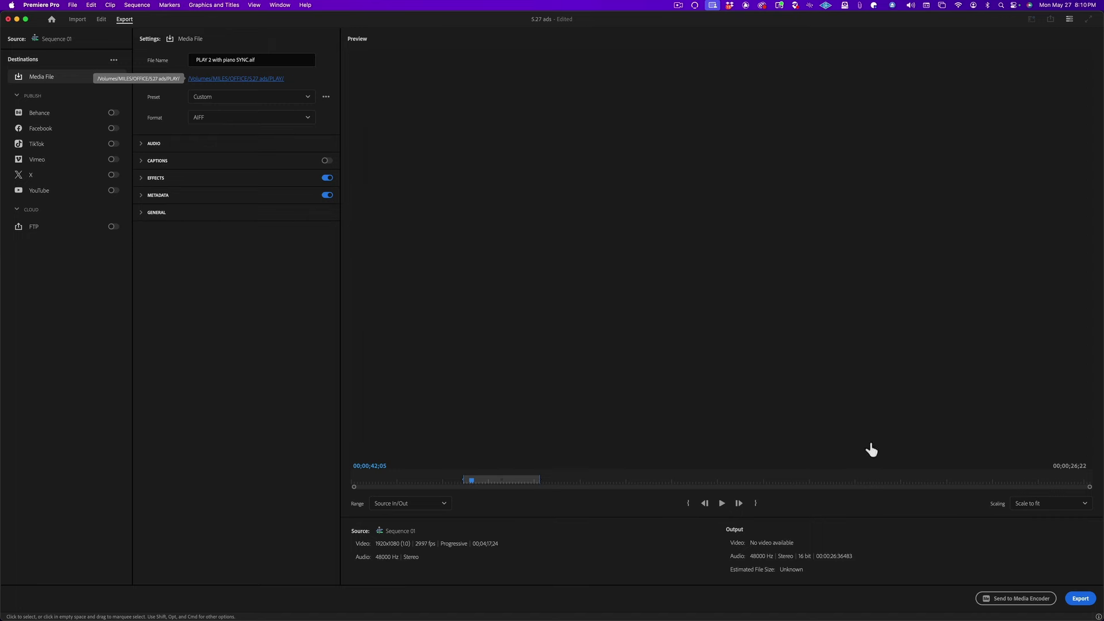
pyautogui.click(1080, 599)
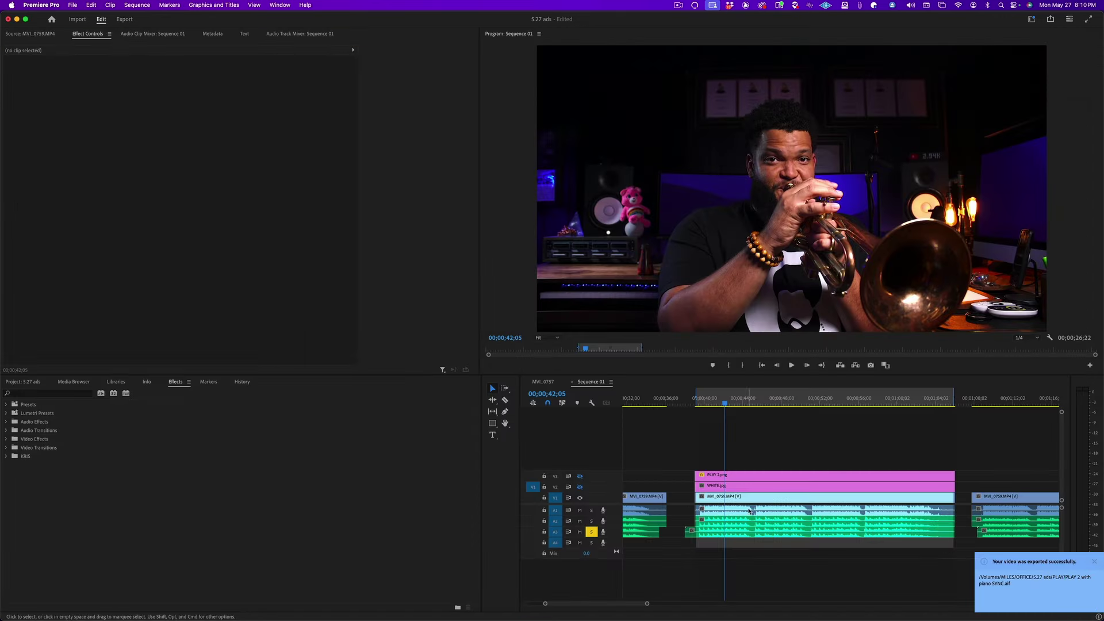
# - Create a new vertical 9:16 sequence at 23.976 fps with a frame height of 1920 pixels
pyautogui.click(754, 478)
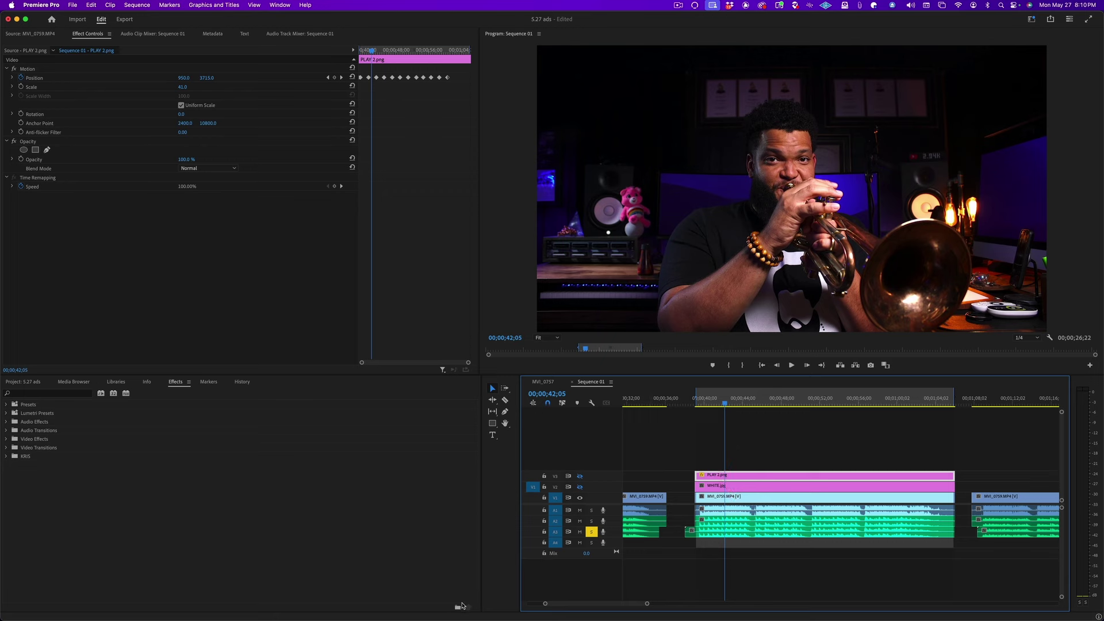
pyautogui.click(365, 535)
pyautogui.click(24, 383)
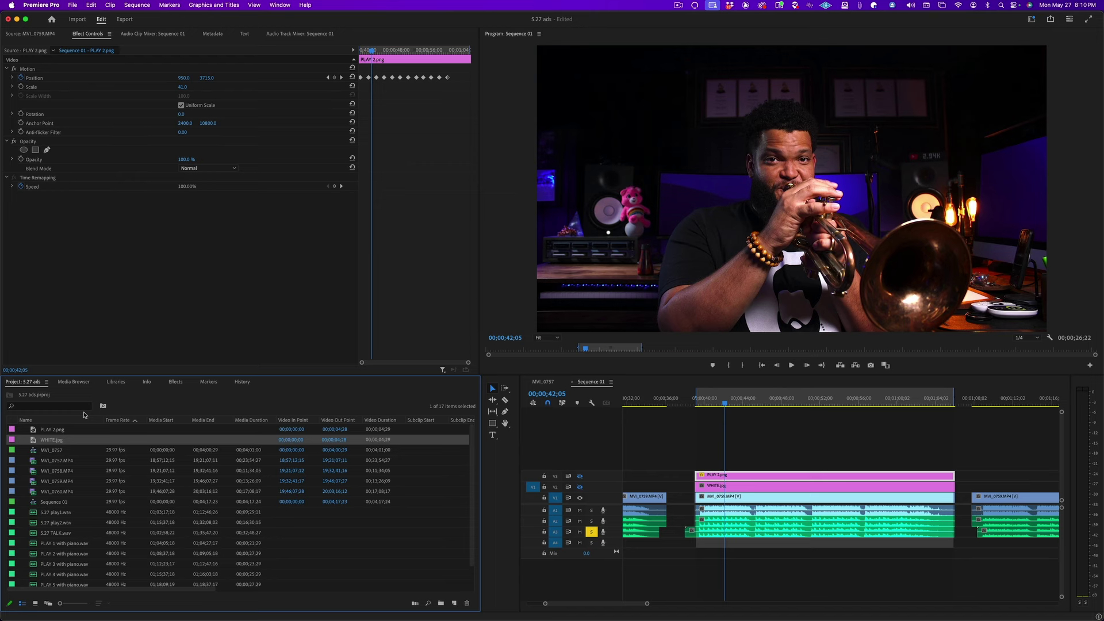
pyautogui.click(455, 605)
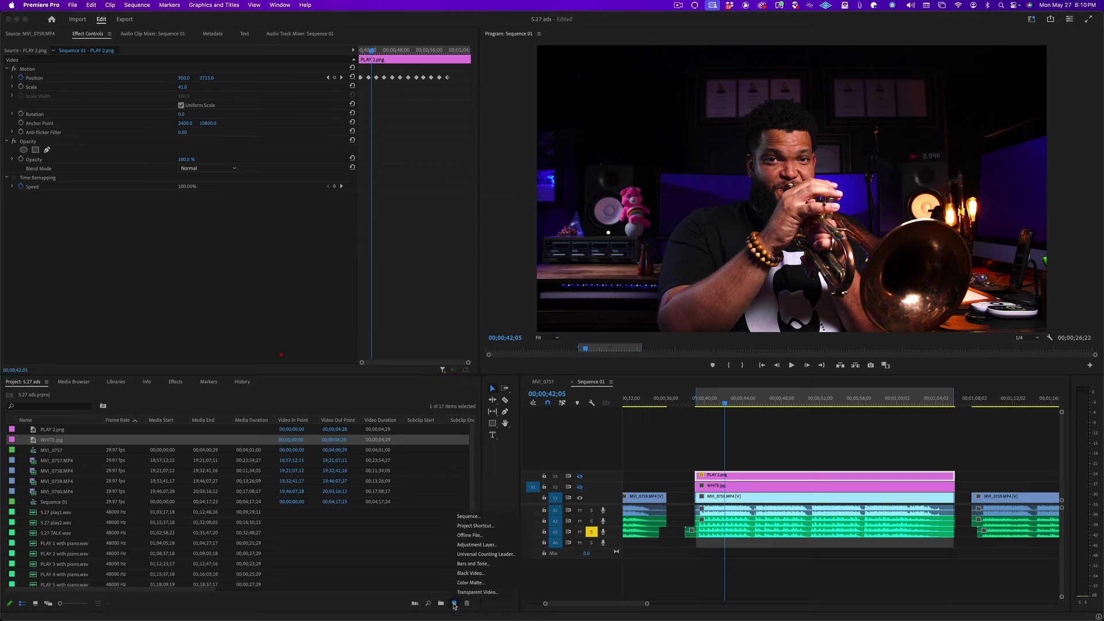
pyautogui.click(483, 517)
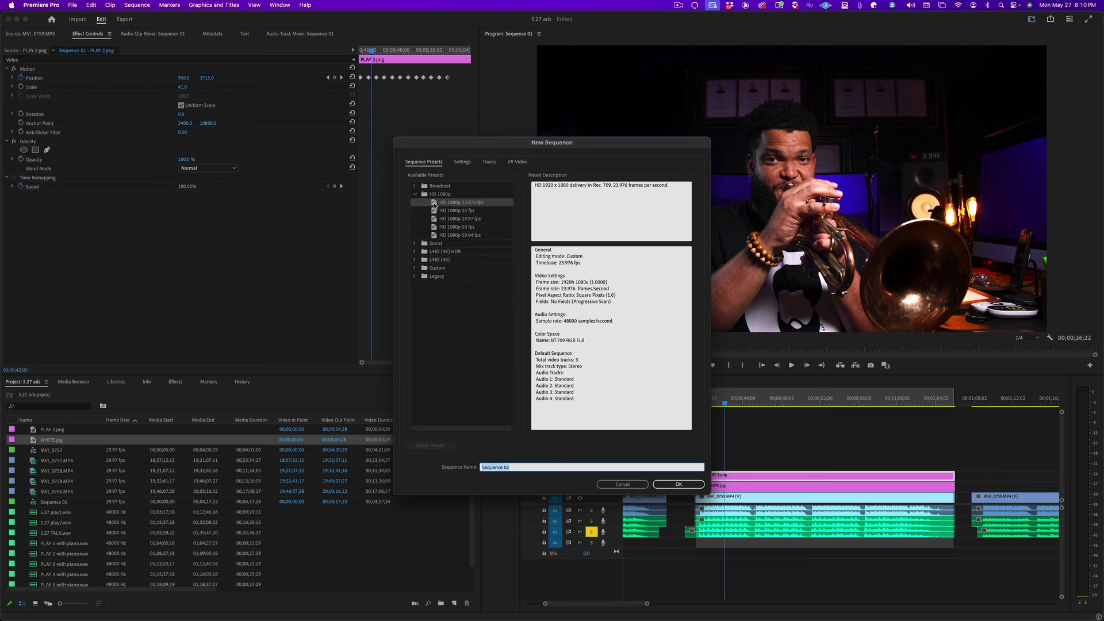
pyautogui.click(460, 163)
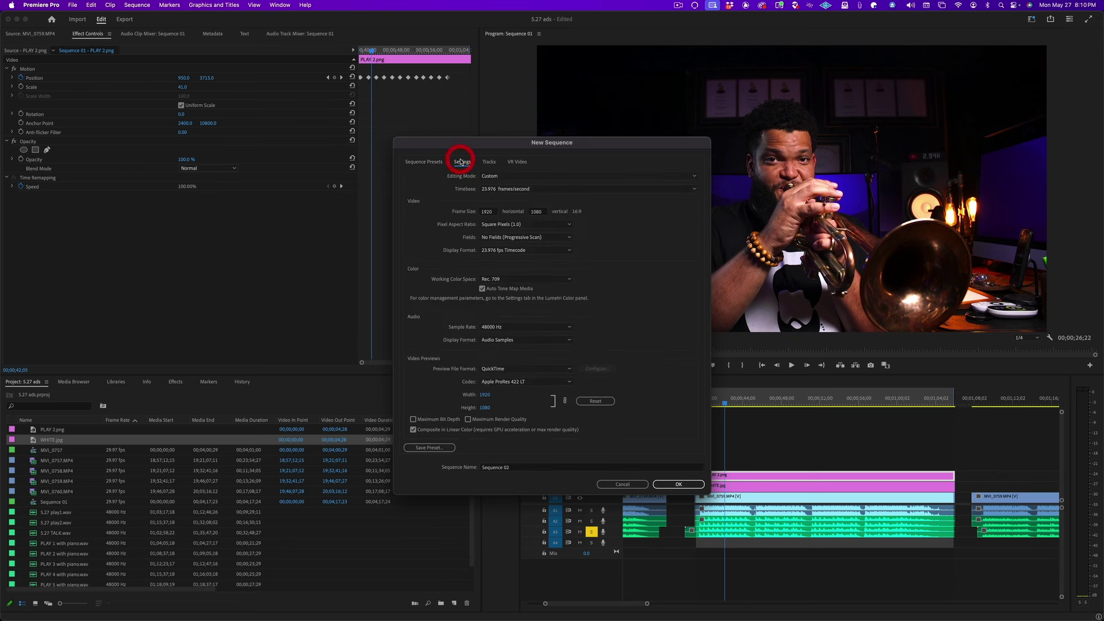
pyautogui.click(493, 214)
pyautogui.press('Tab')
pyautogui.write('1920')
pyautogui.click(487, 214)
pyautogui.press('Return')
pyautogui.click(663, 504)
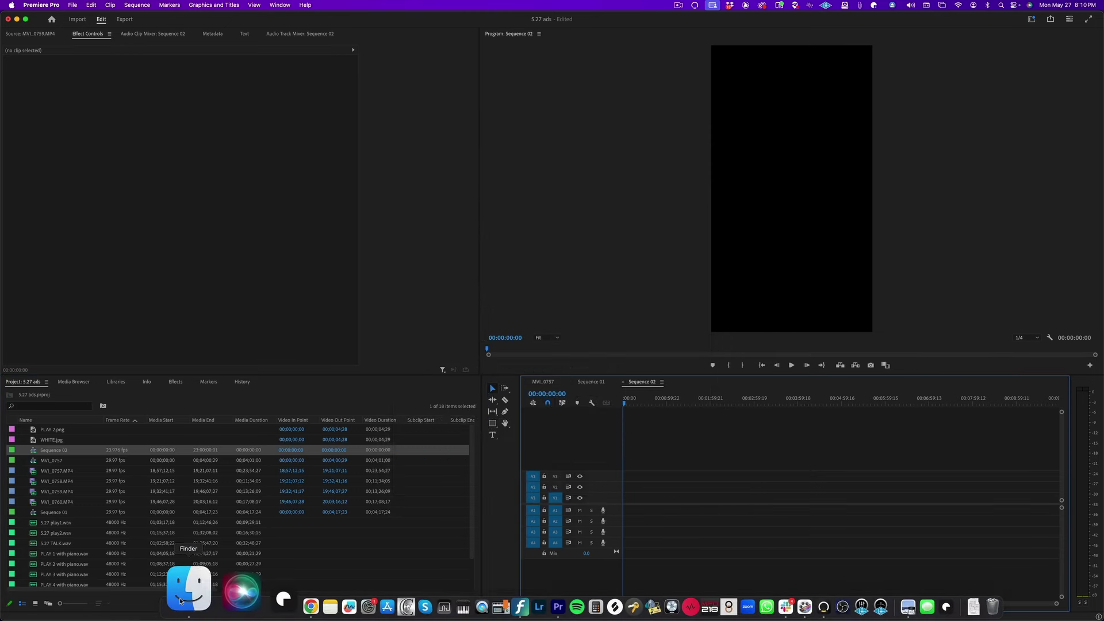
# - Switch to Finder and add PLAY 2 trumpet.mp4 from the PLAY folder to track V1 at the sequence start, keeping the existing sequence settings
pyautogui.click(182, 597)
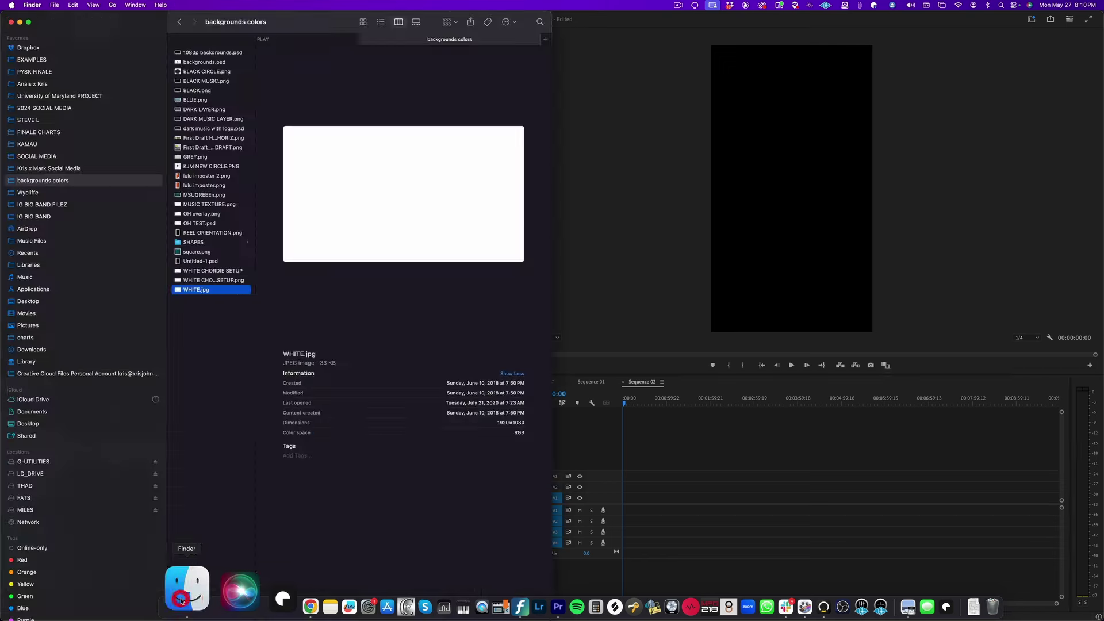
pyautogui.click(263, 39)
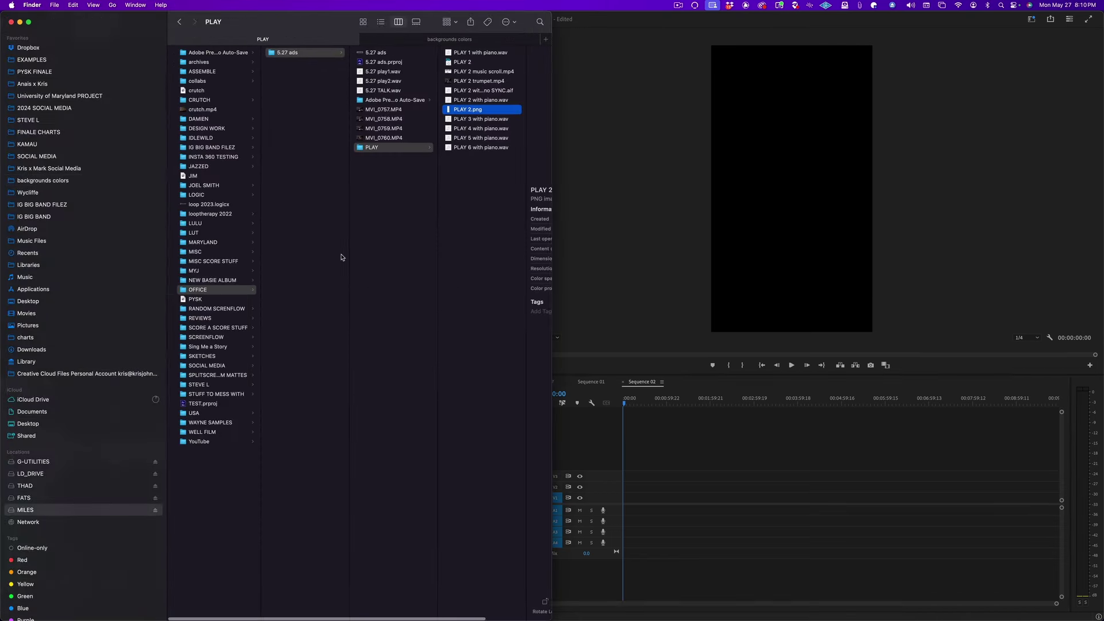
pyautogui.click(402, 175)
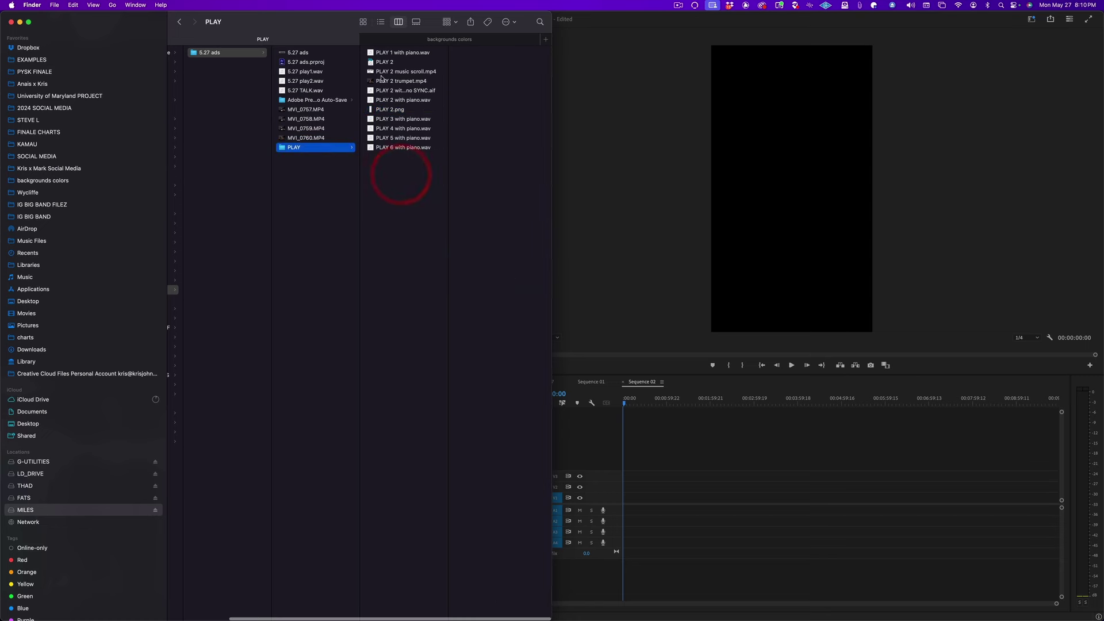
pyautogui.click(376, 81)
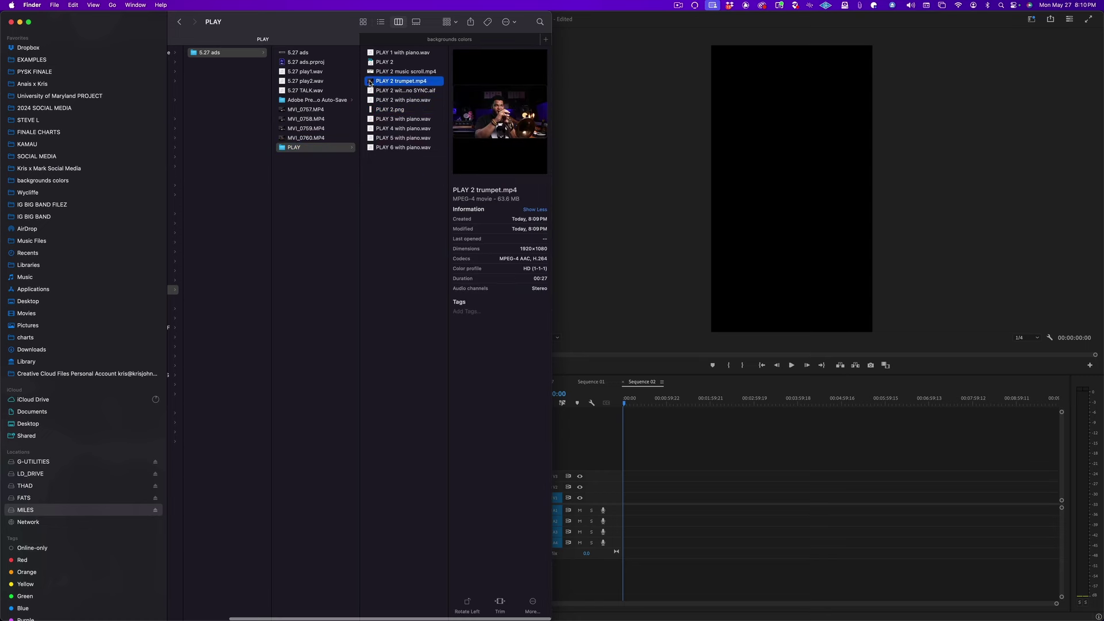
pyautogui.moveTo(370, 83); pyautogui.dragTo(626, 505)
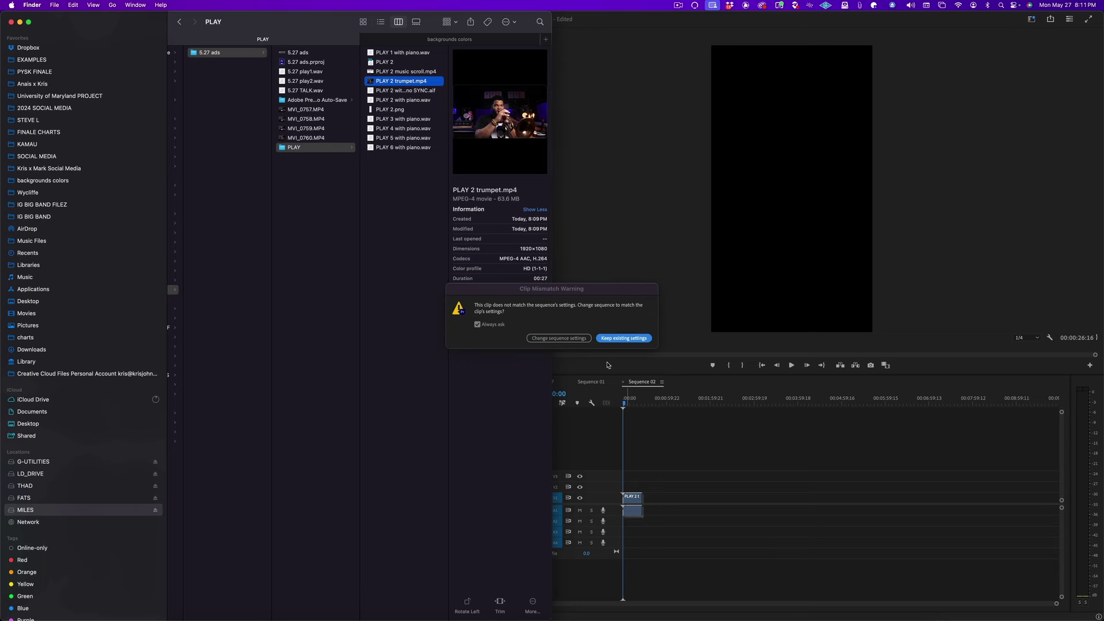
pyautogui.click(570, 324)
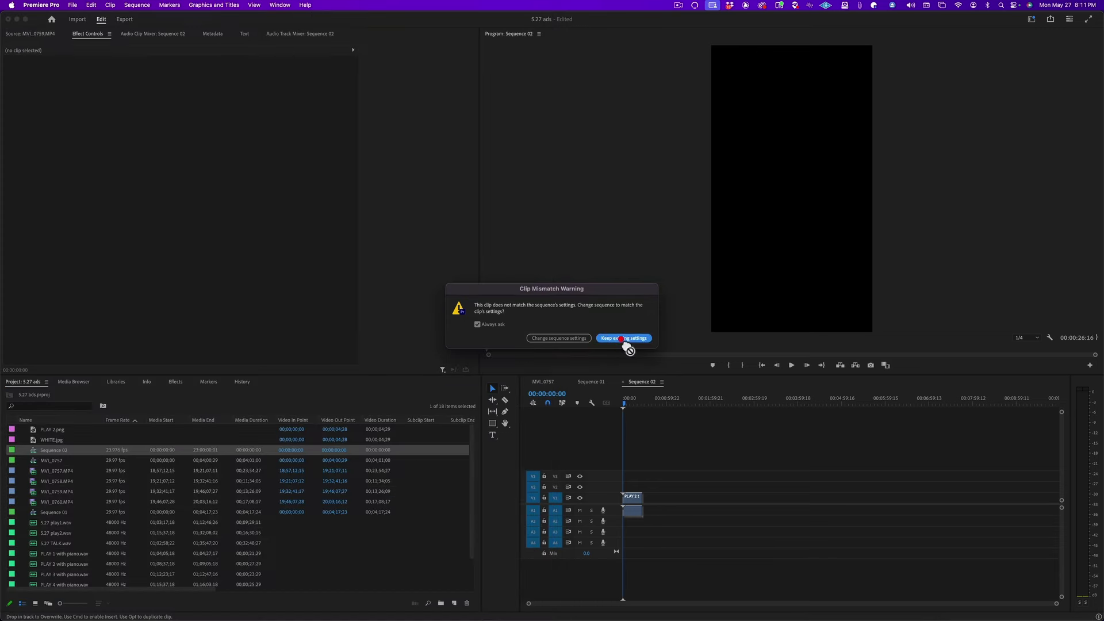
pyautogui.click(624, 338)
pyautogui.click(676, 475)
pyautogui.press('=')
pyautogui.press('=')
pyautogui.press('=')
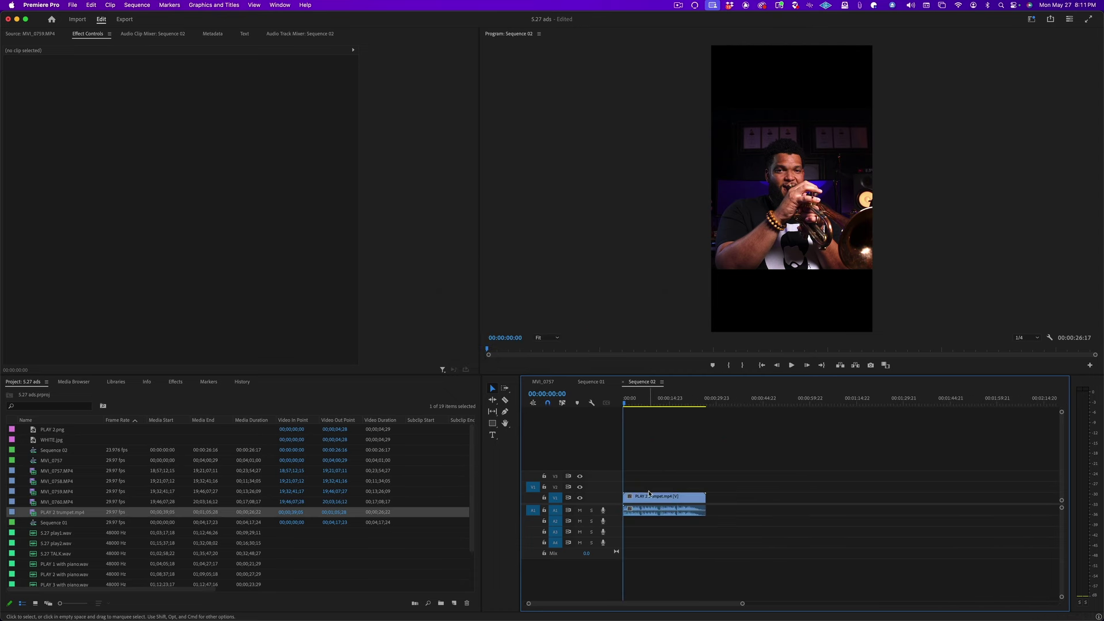
# - Add PLAY 2 music scroll.mp4 from the PLAY folder in Finder to track V3 at the start of the vertical sequence
pyautogui.press('super+Tab')
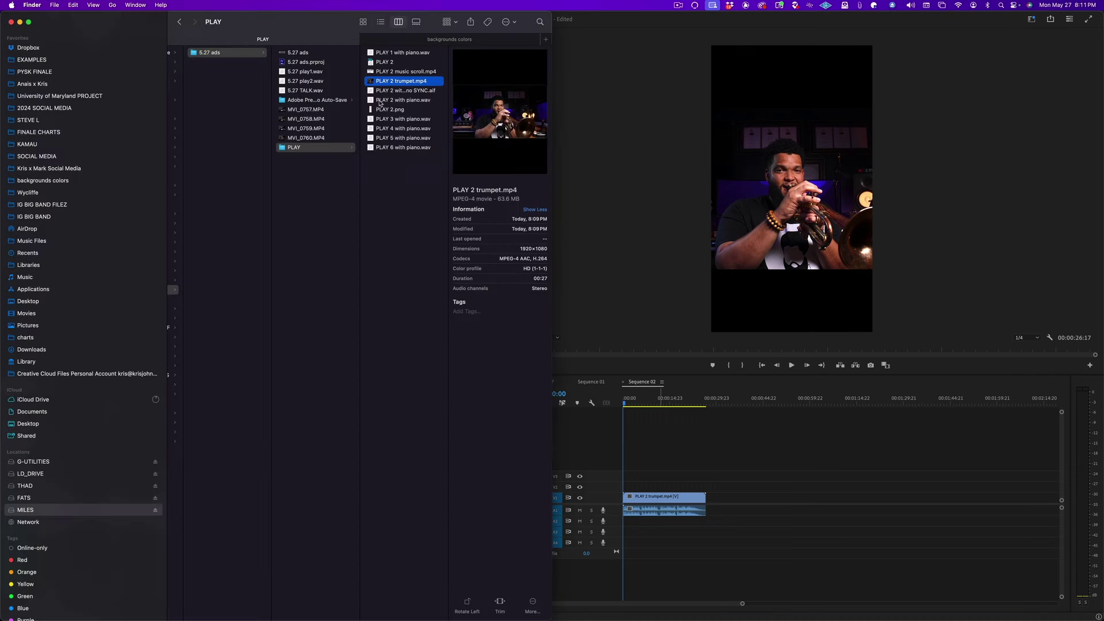
pyautogui.click(374, 71)
pyautogui.moveTo(370, 75); pyautogui.dragTo(624, 473)
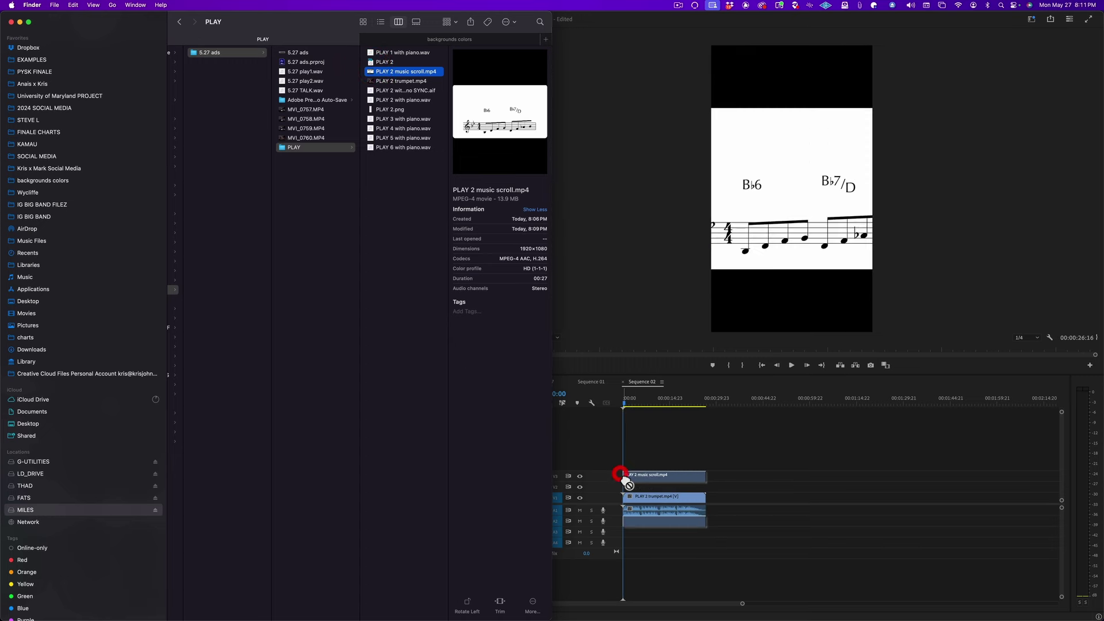
pyautogui.click(624, 470)
pyautogui.click(662, 446)
# - Move the trumpet video clip up from V1 to V2, directly beneath the music scroll
pyautogui.click(633, 399)
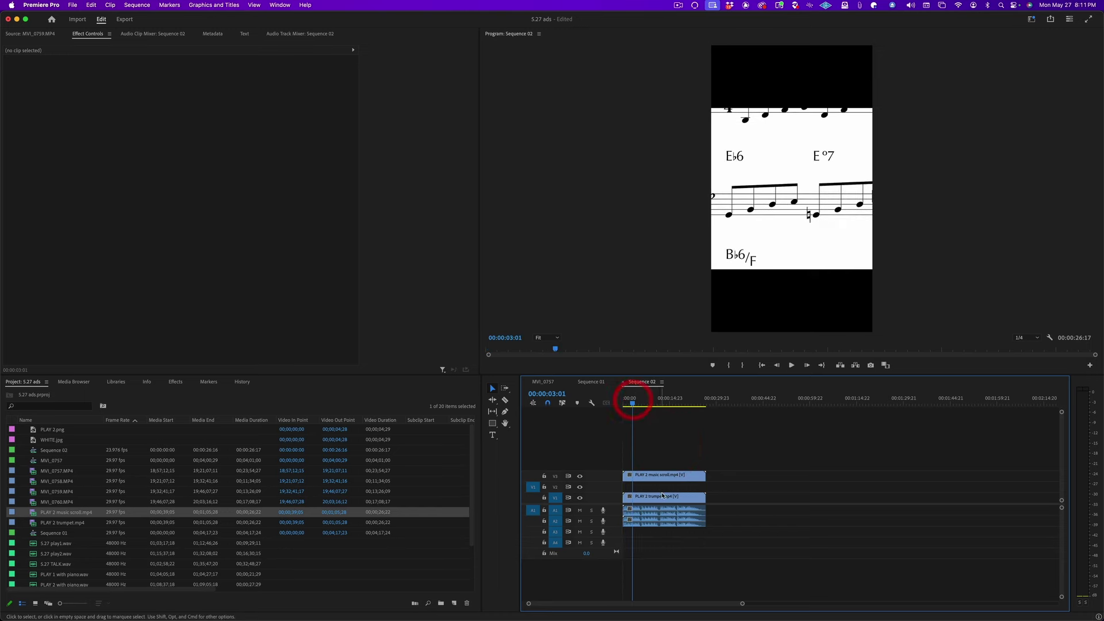
pyautogui.click(661, 497)
pyautogui.moveTo(660, 497); pyautogui.dragTo(661, 486)
pyautogui.click(660, 469)
pyautogui.click(660, 444)
# - Add WHITE.jpg from the backgrounds colors folder in Finder to track V1 and extend it to the end of the other clips
pyautogui.press('super+Tab')
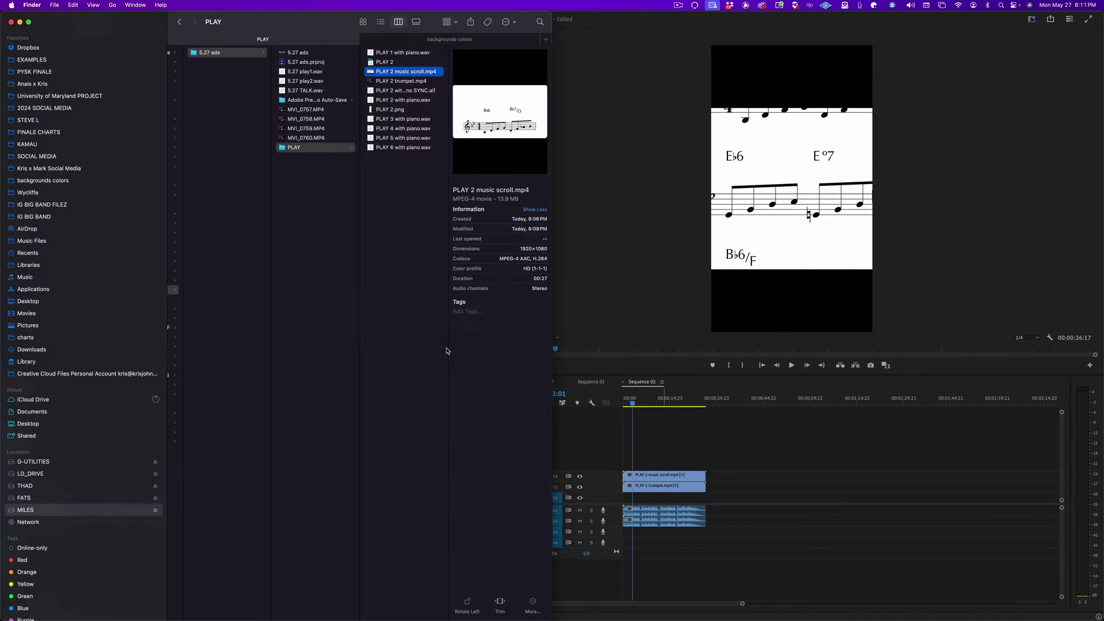
pyautogui.click(411, 40)
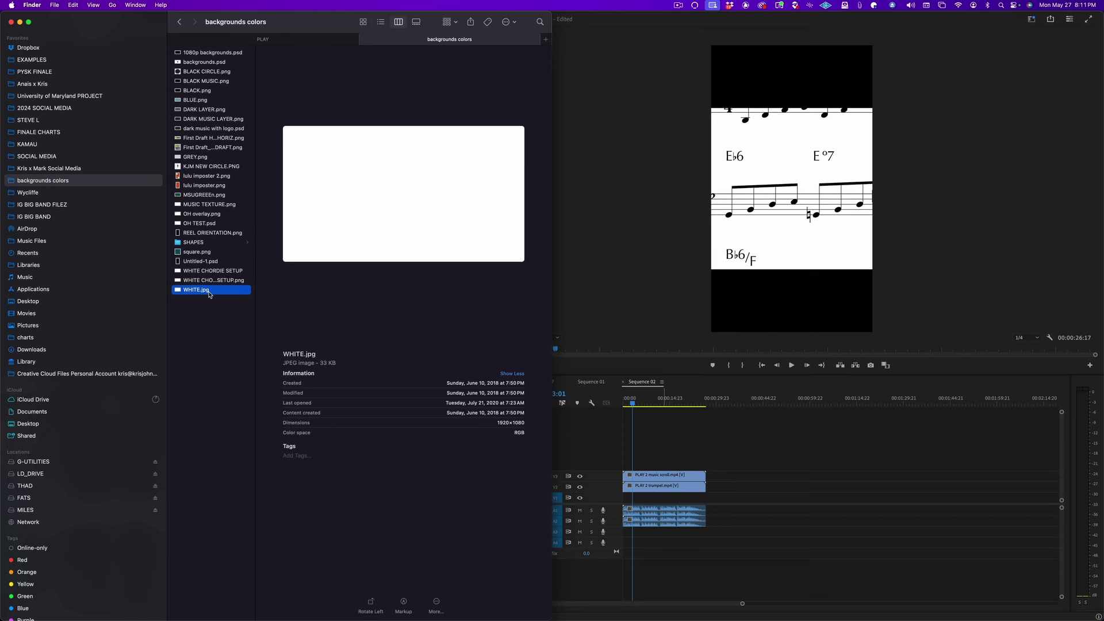
pyautogui.moveTo(210, 296); pyautogui.dragTo(622, 500)
pyautogui.moveTo(648, 502); pyautogui.dragTo(706, 498)
pyautogui.click(737, 491)
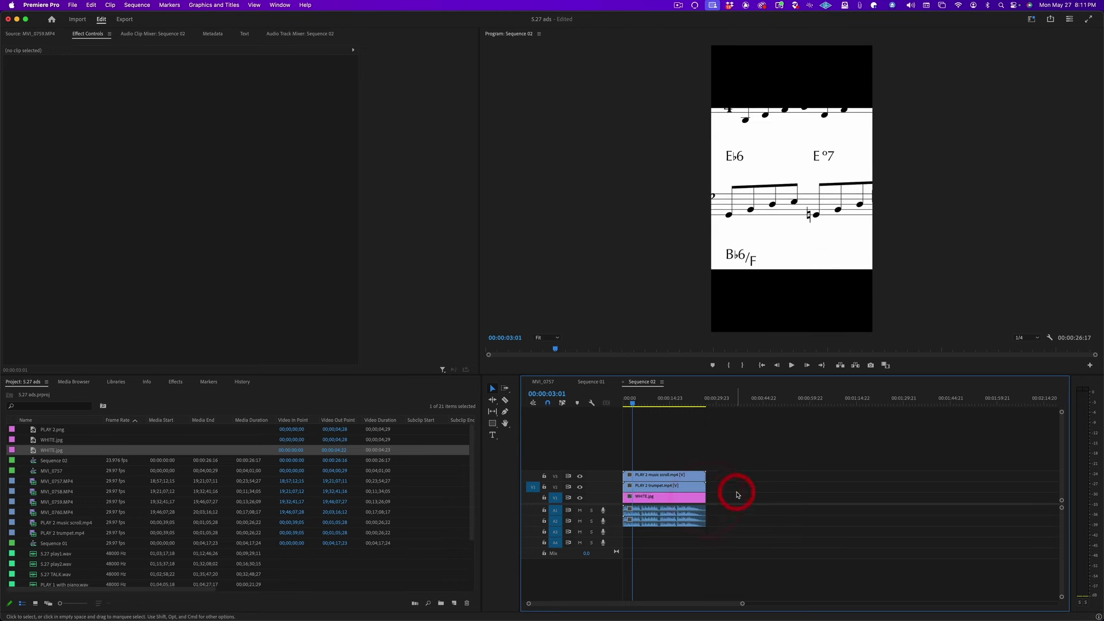
# - Rotate the WHITE.jpg background clip upright so that it fills the vertical frame
pyautogui.click(667, 497)
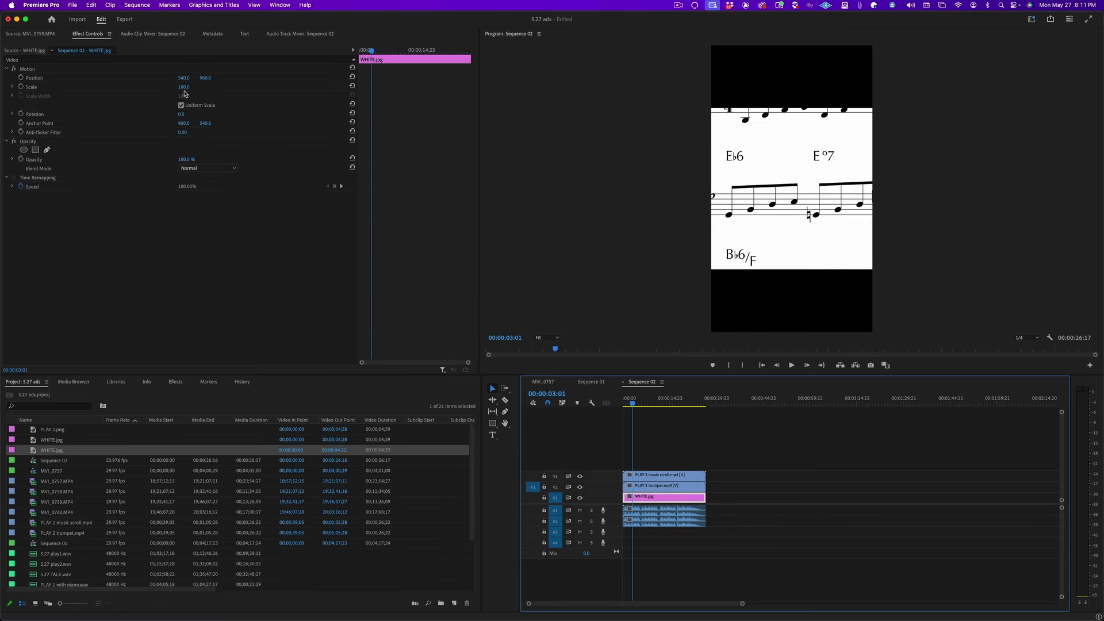
pyautogui.click(182, 114)
pyautogui.write('96')
pyautogui.write('0')
pyautogui.press('Return')
pyautogui.click(830, 470)
# - Lower the music scroll clip in the frame by setting its vertical position to 1350
pyautogui.click(667, 475)
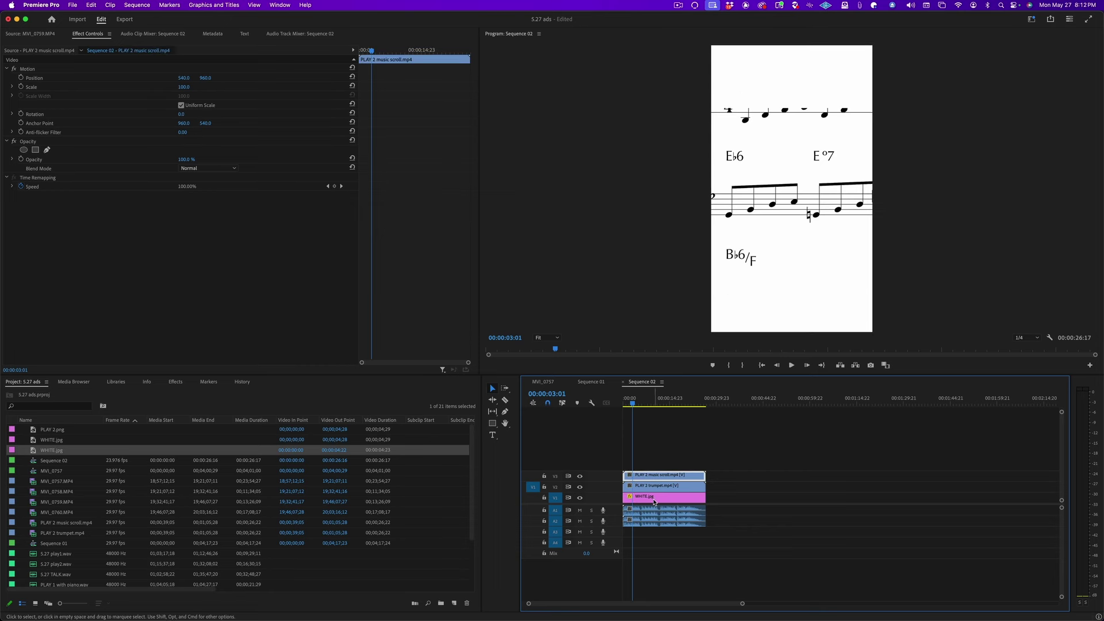
pyautogui.click(208, 79)
pyautogui.hotkey('shift', 'Up')
pyautogui.hotkey('shift', 'Up')
pyautogui.hotkey('shift', 'Up')
pyautogui.hotkey('shift', 'Up')
pyautogui.hotkey('shift', 'Up')
pyautogui.hotkey('shift', 'Up')
pyautogui.hotkey('shift', 'Up')
pyautogui.hotkey('shift', 'Up')
pyautogui.hotkey('shift', 'Up')
pyautogui.hotkey('shift', 'Up')
pyautogui.hotkey('shift', 'Up')
pyautogui.hotkey('shift', 'Up')
pyautogui.hotkey('shift', 'Up')
pyautogui.hotkey('shift', 'Up')
pyautogui.hotkey('shift', 'Up')
pyautogui.hotkey('shift', 'Up')
pyautogui.hotkey('shift', 'Up')
pyautogui.hotkey('shift', 'Up')
pyautogui.hotkey('shift', 'Up')
pyautogui.hotkey('shift', 'Up')
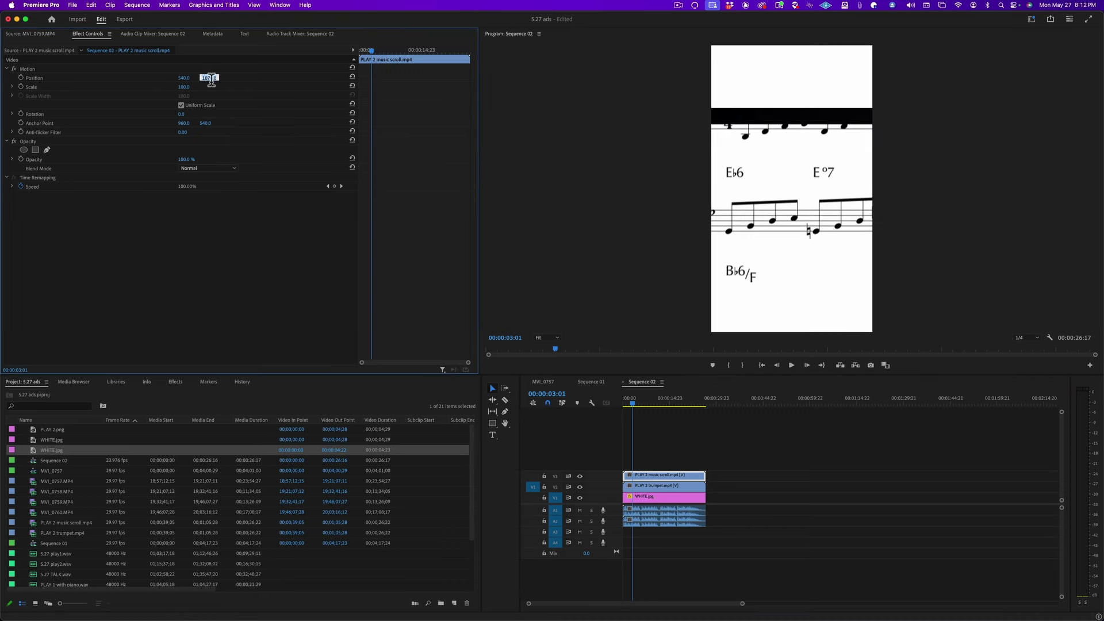
pyautogui.hotkey('shift', 'Up')
pyautogui.hotkey('shift', 'Up')
pyautogui.hotkey('shift', 'Up')
pyautogui.hotkey('shift', 'Up')
pyautogui.hotkey('shift', 'Up')
pyautogui.hotkey('shift', 'Up')
pyautogui.hotkey('shift', 'Up')
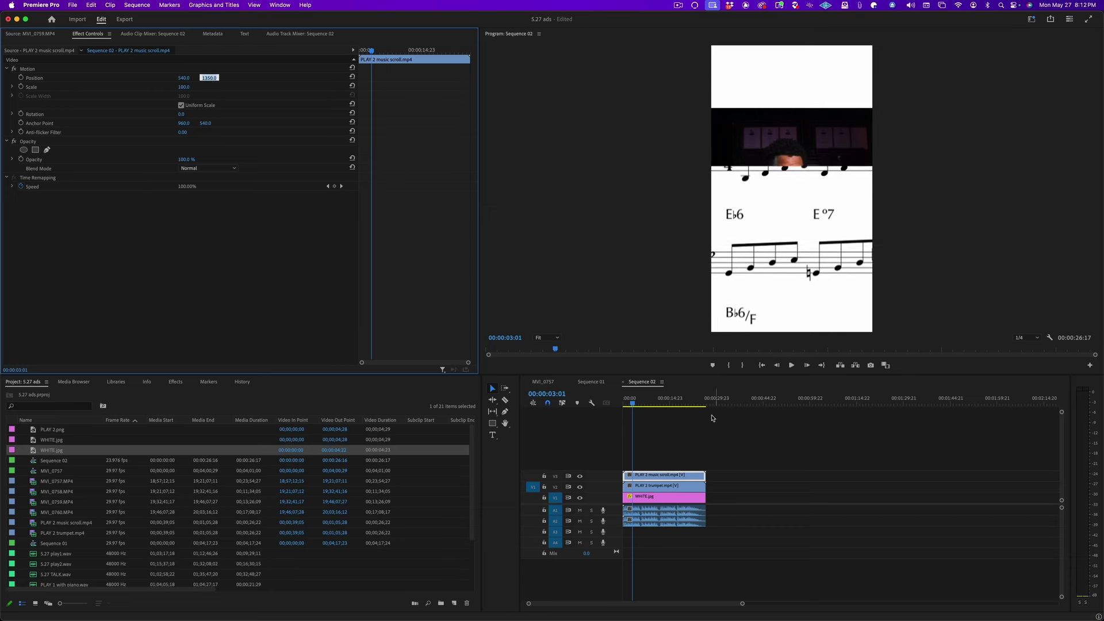
# - At the sequence start, set the music scroll clip's vertical position to 1400 and its scale to 70
pyautogui.moveTo(646, 399); pyautogui.dragTo(584, 403)
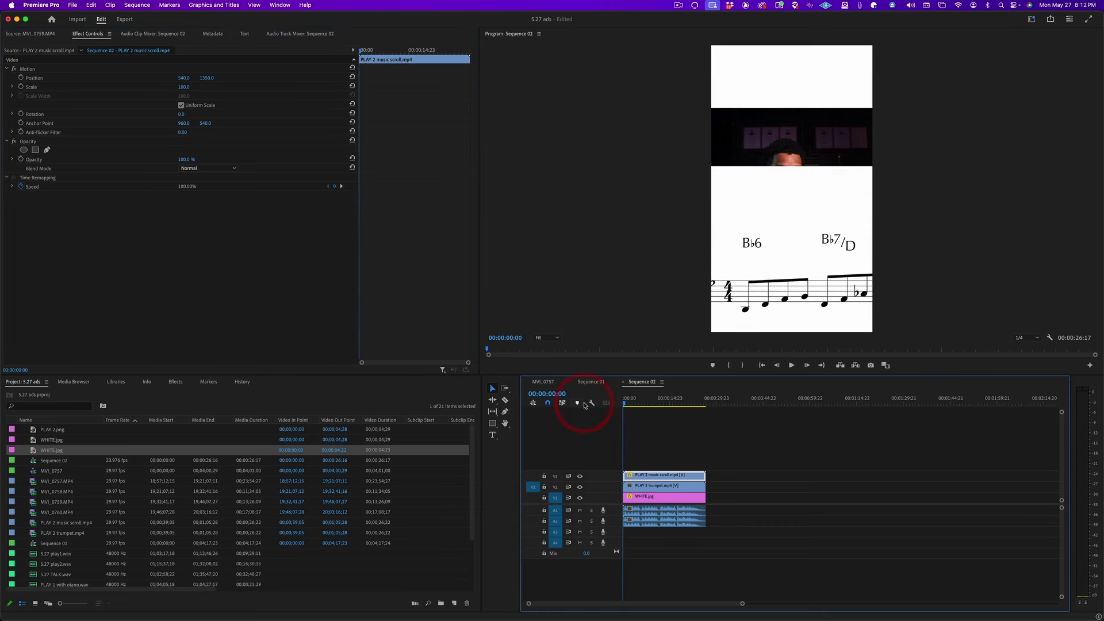
pyautogui.click(209, 77)
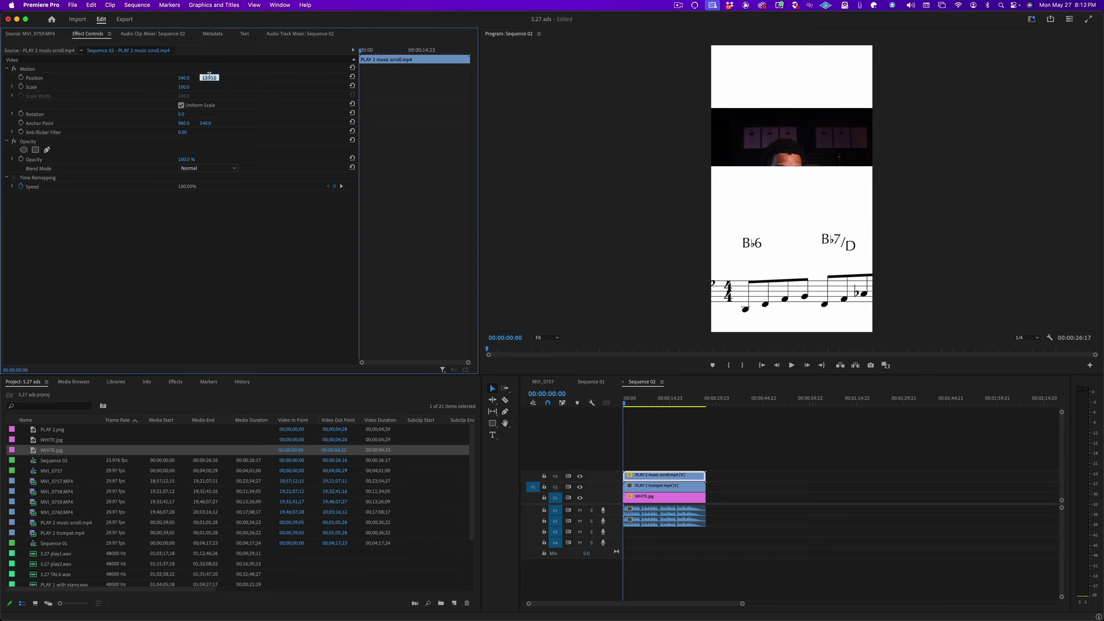
pyautogui.write('1400')
pyautogui.press('Return')
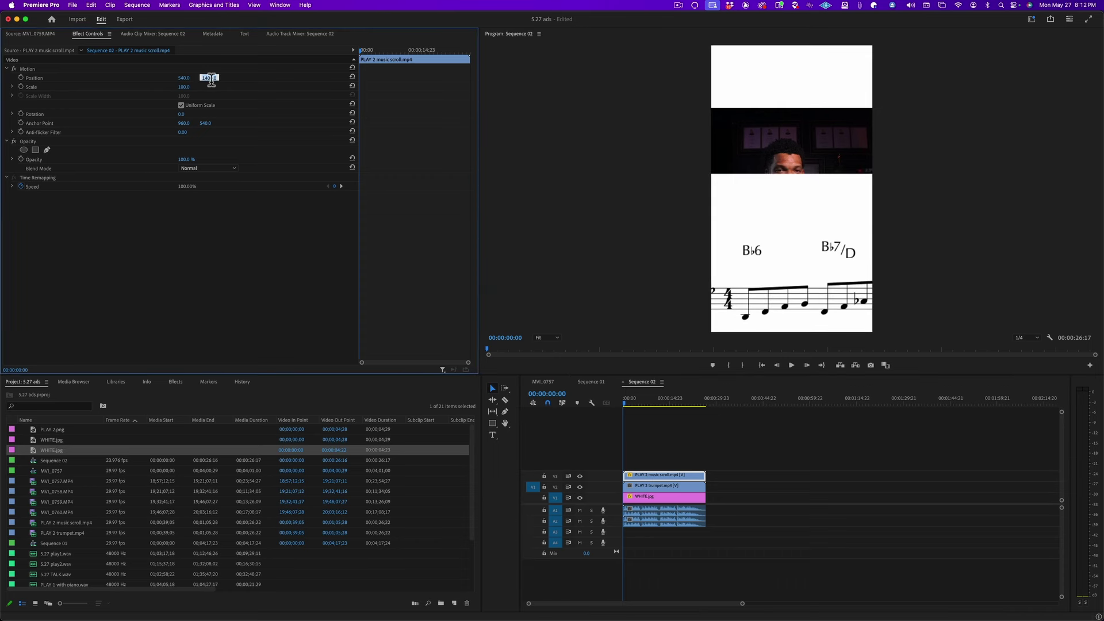
pyautogui.click(188, 86)
pyautogui.write('70')
pyautogui.press('Return')
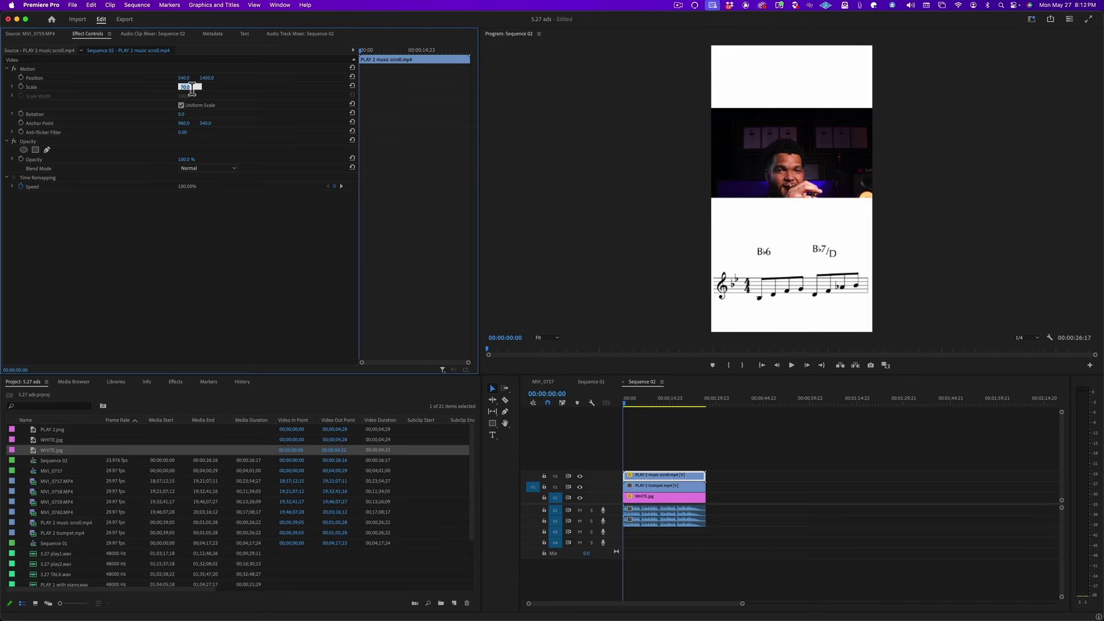
# - Raise the scaled music scroll clip to a vertical position of 1340
pyautogui.click(210, 77)
pyautogui.hotkey('shift', 'Down')
pyautogui.hotkey('shift', 'Down')
pyautogui.hotkey('shift', 'Down')
pyautogui.hotkey('shift', 'Down')
pyautogui.hotkey('shift', 'Down')
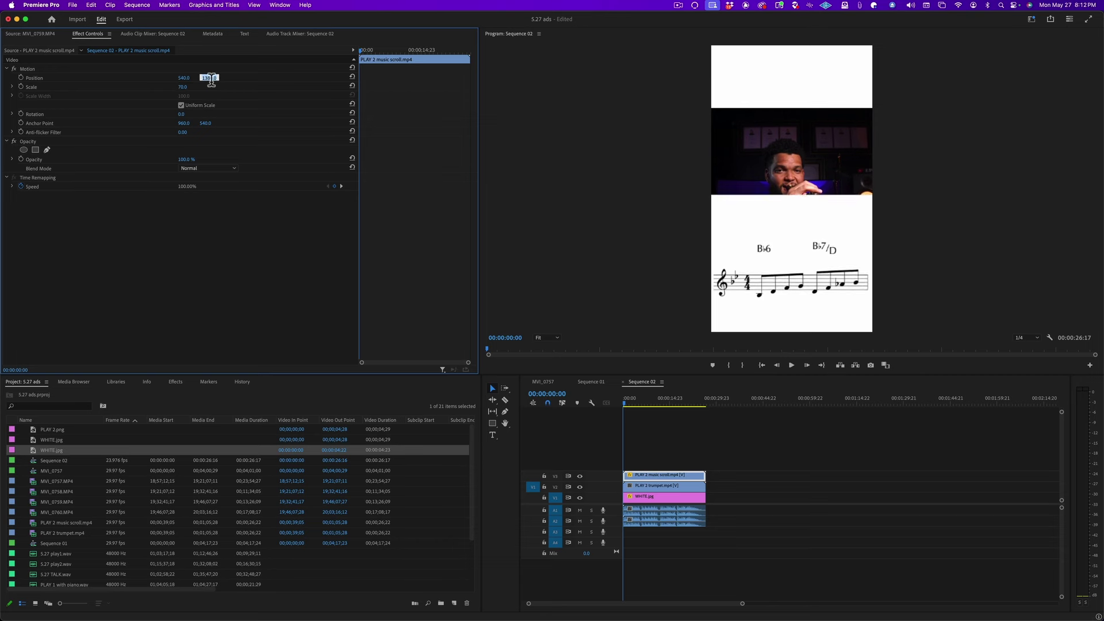
pyautogui.hotkey('shift', 'Down')
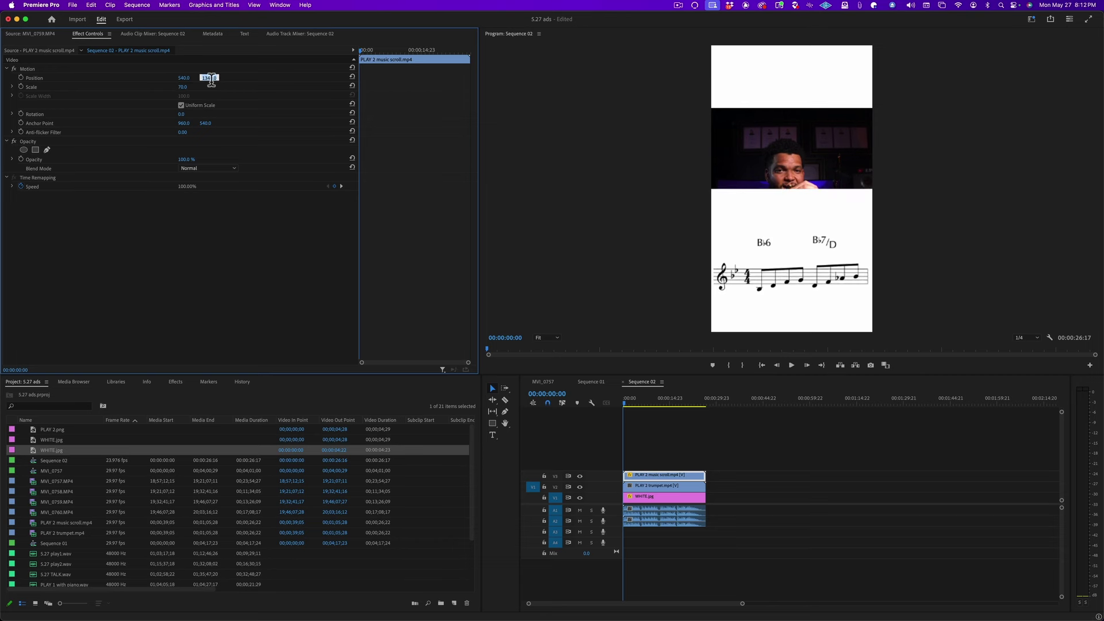
pyautogui.click(673, 447)
# - Set the trumpet video clip's vertical position to 530 so that it sits above the music
pyautogui.click(671, 489)
pyautogui.click(208, 79)
pyautogui.write('670')
pyautogui.hotkey('shift', 'Down')
pyautogui.hotkey('shift', 'Down')
pyautogui.hotkey('shift', 'Down')
pyautogui.hotkey('shift', 'Down')
pyautogui.hotkey('shift', 'Down')
pyautogui.hotkey('shift', 'Down')
pyautogui.hotkey('shift', 'Down')
pyautogui.hotkey('shift', 'Down')
pyautogui.hotkey('shift', 'Down')
pyautogui.hotkey('shift', 'Down')
pyautogui.hotkey('shift', 'Down')
pyautogui.hotkey('shift', 'Down')
pyautogui.hotkey('shift', 'Down')
pyautogui.hotkey('shift', 'Down')
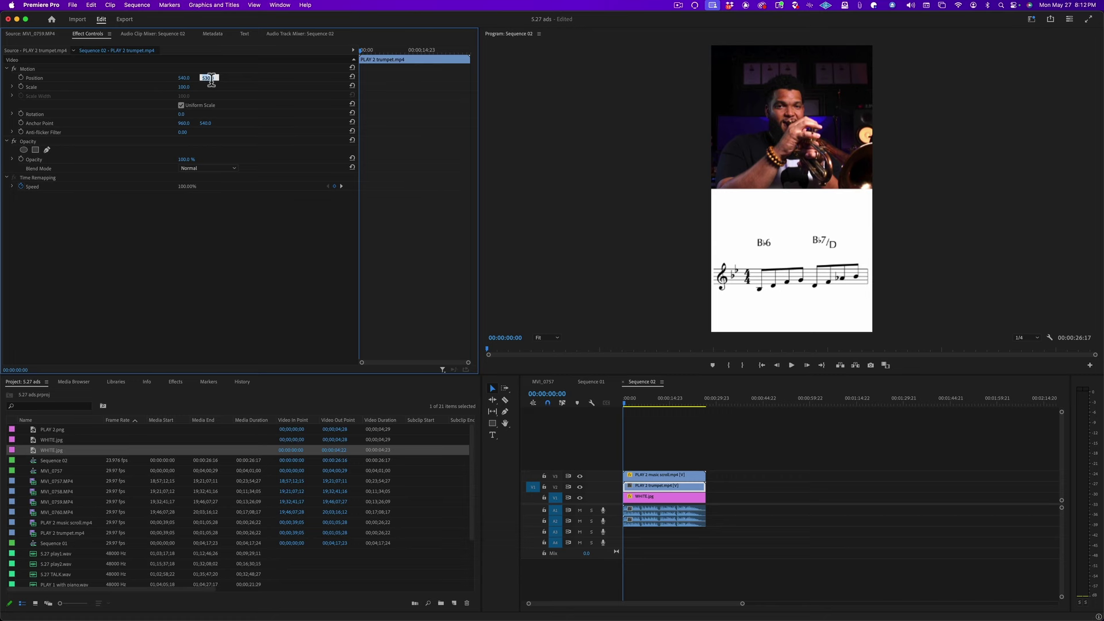
pyautogui.press('Return')
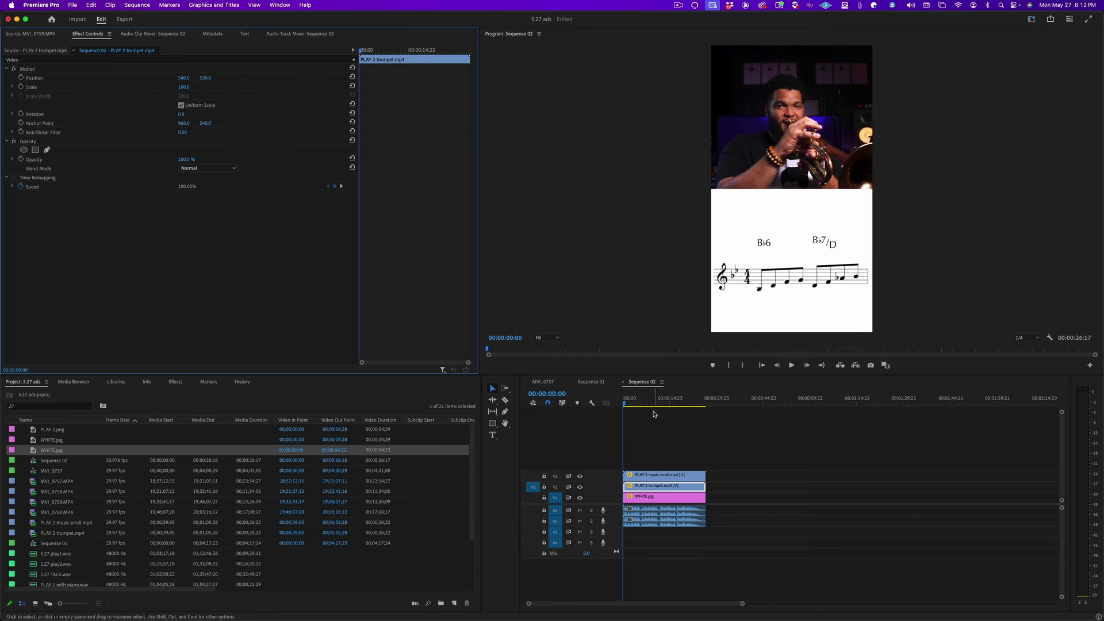
# - Play the opening seconds of the vertical sequence to check the trumpet video and scrolling score together
pyautogui.click(591, 403)
pyautogui.press('space')
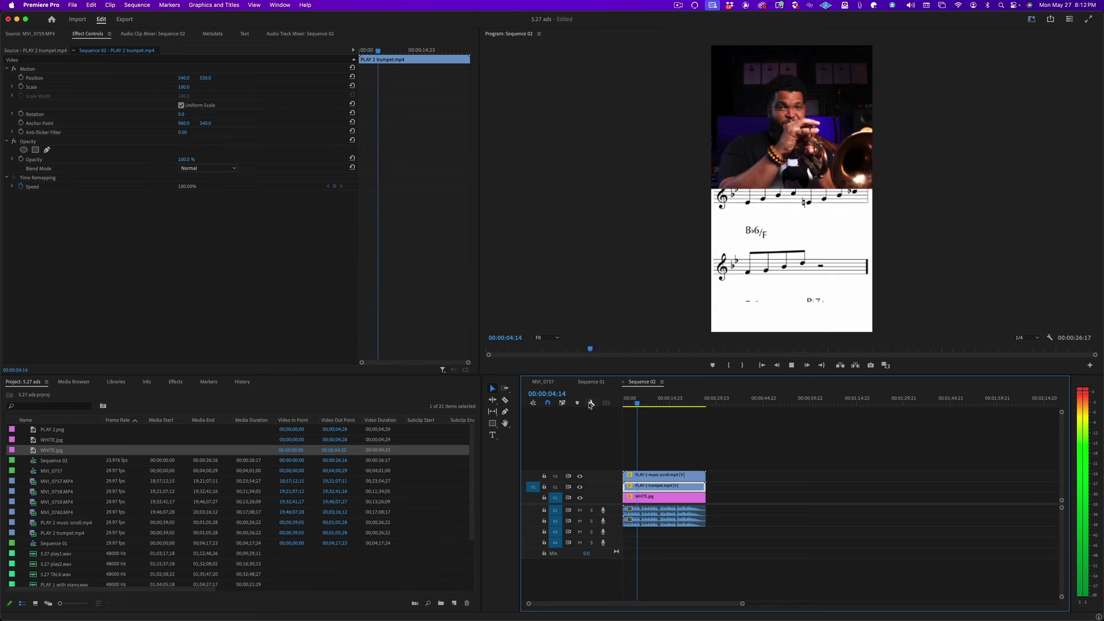
pyautogui.press('space')
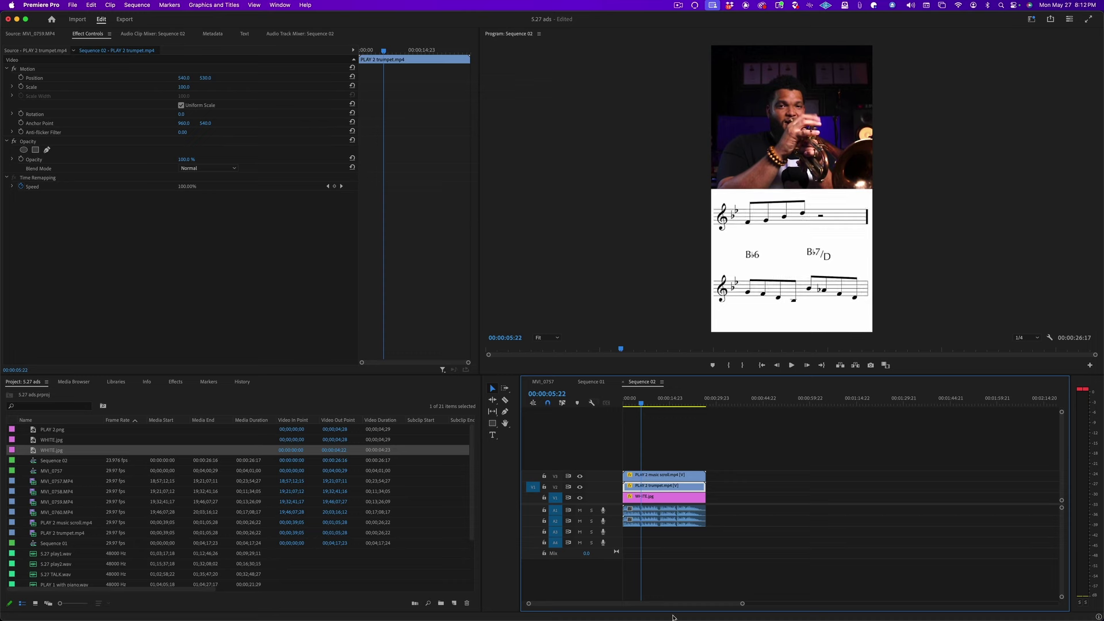
# - Solo audio track A1 and return the playhead to the start of the sequence
pyautogui.scroll(5, 639, 528)
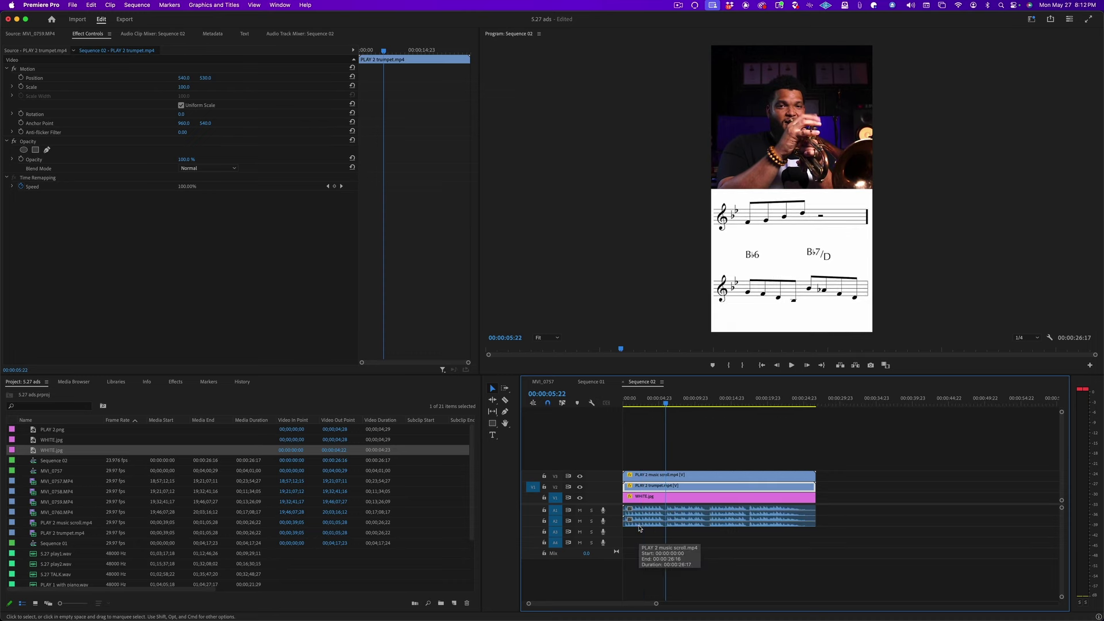
pyautogui.click(591, 511)
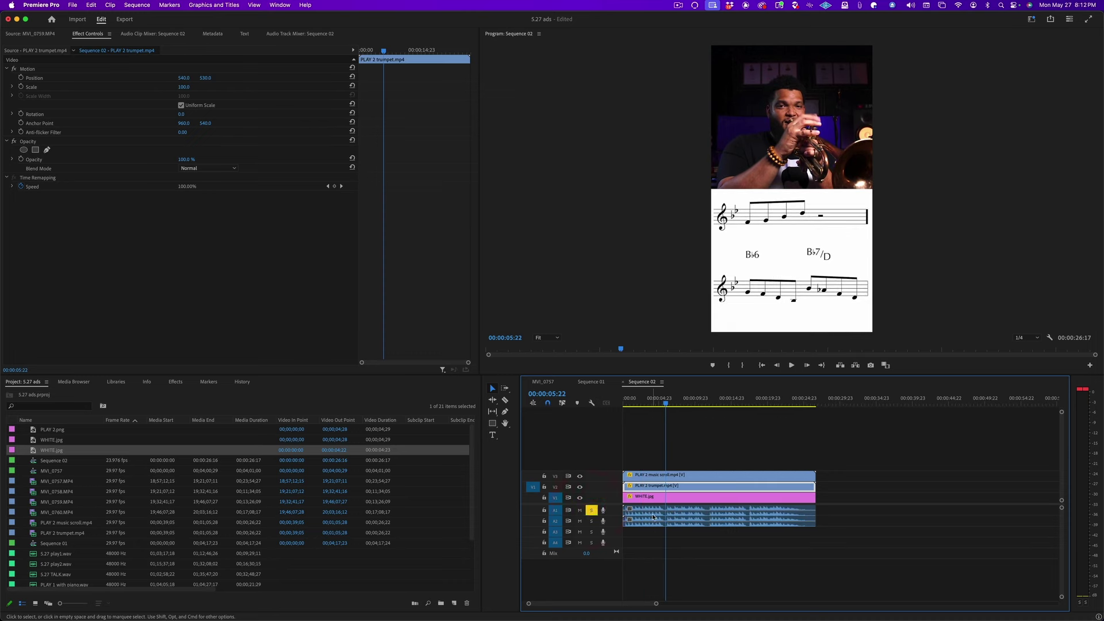
pyautogui.moveTo(651, 402); pyautogui.dragTo(578, 405)
pyautogui.click(652, 460)
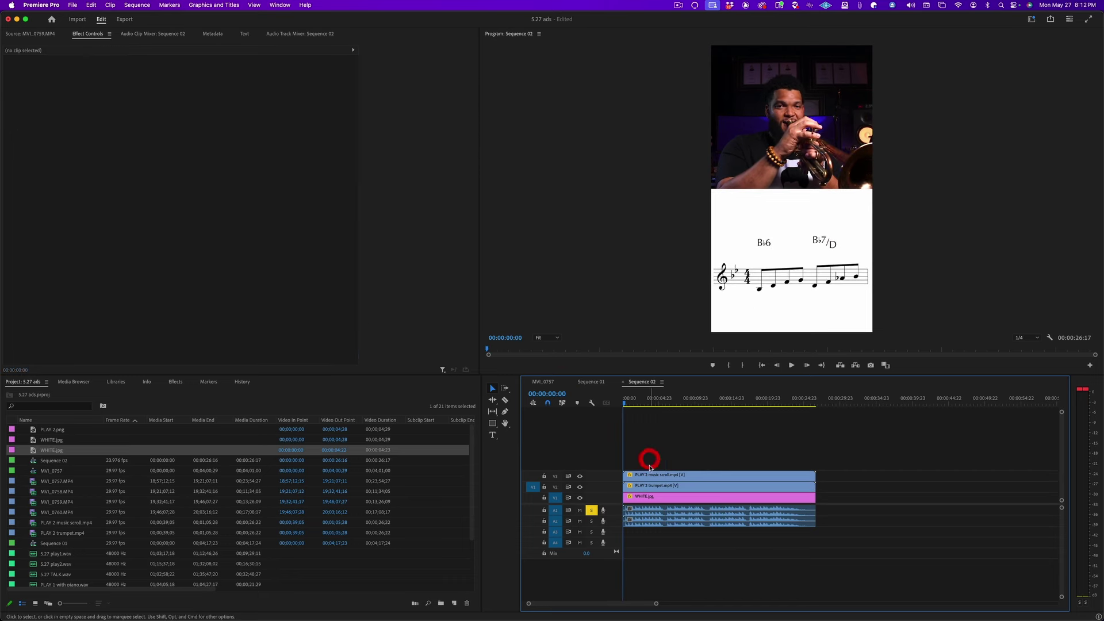
# - Try a lower placement for the music scroll clip by setting its vertical position to 1420
pyautogui.click(650, 477)
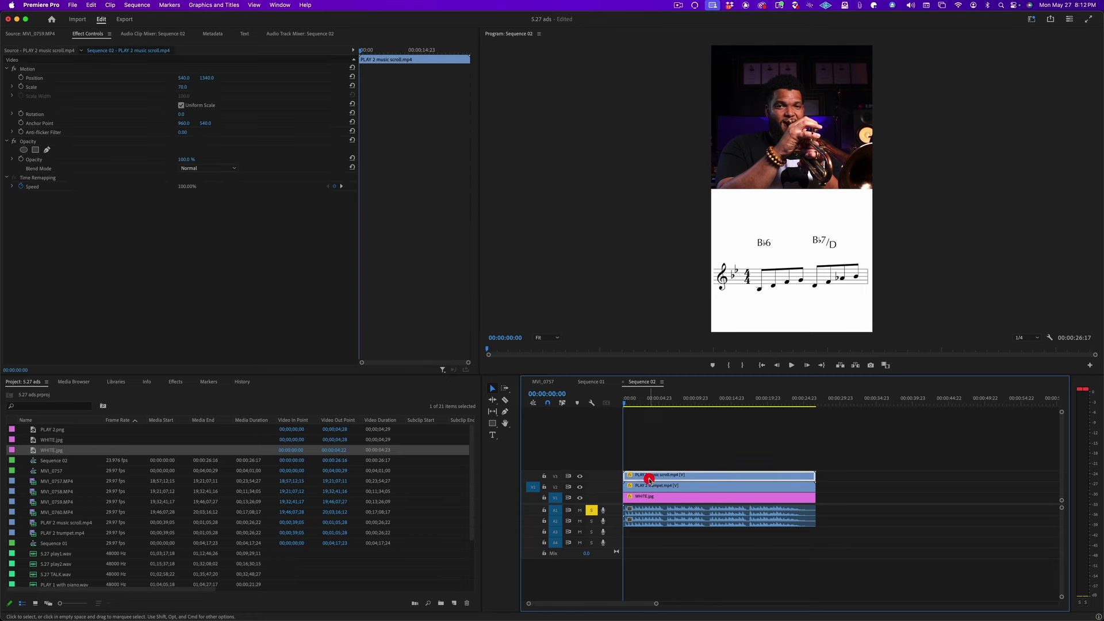
pyautogui.click(57, 80)
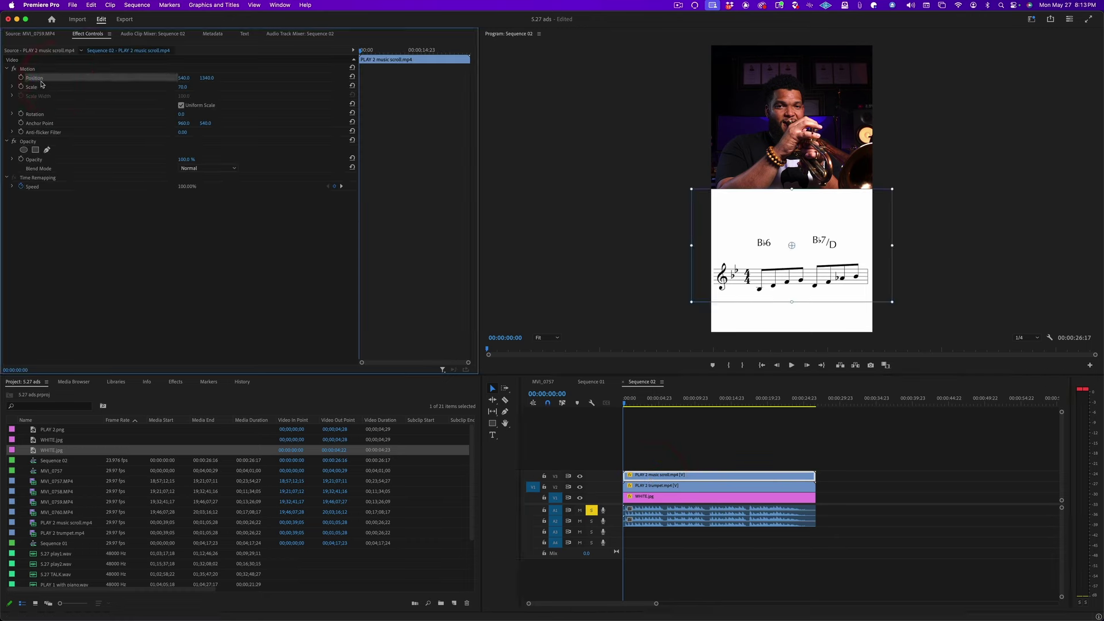
pyautogui.click(49, 89)
pyautogui.click(49, 78)
pyautogui.click(208, 78)
pyautogui.hotkey('shift', 'Up')
pyautogui.hotkey('shift', 'Up')
pyautogui.hotkey('shift', 'Up')
pyautogui.hotkey('shift', 'Up')
pyautogui.hotkey('shift', 'Up')
pyautogui.hotkey('shift', 'Up')
pyautogui.hotkey('shift', 'Up')
pyautogui.hotkey('shift', 'Up')
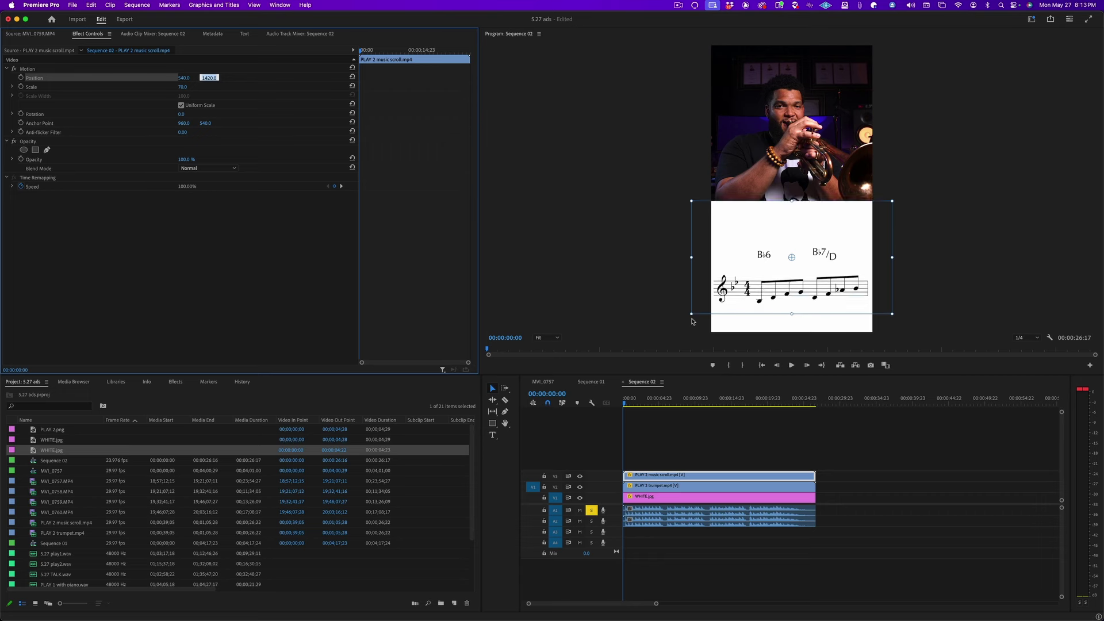
pyautogui.click(637, 289)
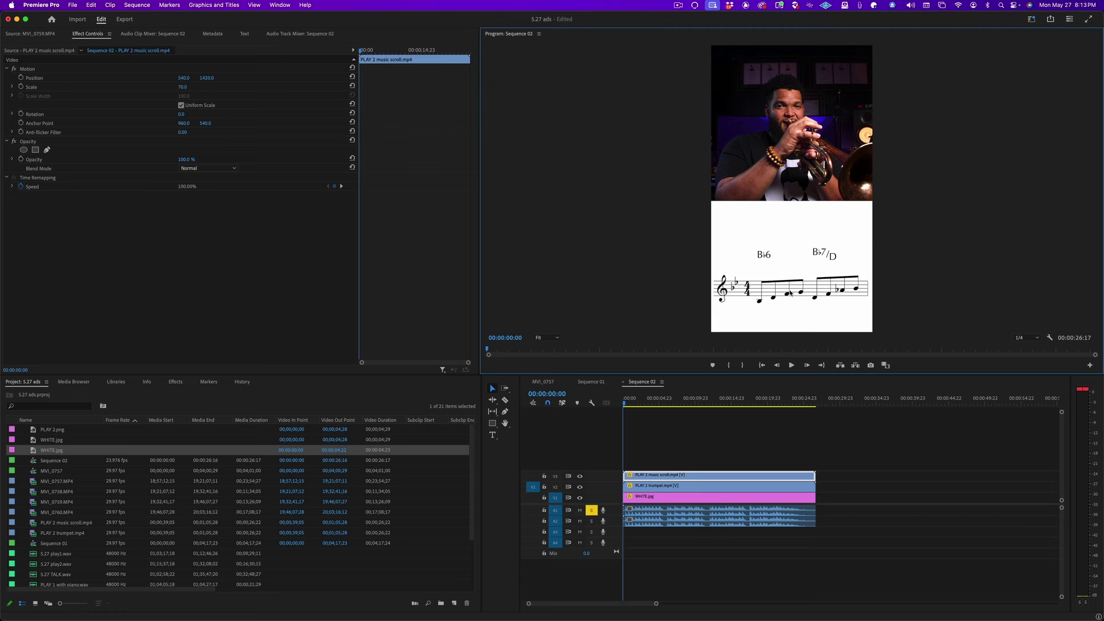
# - Raise the PLAY 2 music scroll clip in the frame by setting its vertical position to 1240
pyautogui.click(209, 77)
pyautogui.hotkey('shift', 'Down')
pyautogui.hotkey('shift', 'Down')
pyautogui.hotkey('shift', 'Down')
pyautogui.hotkey('shift', 'Down')
pyautogui.hotkey('shift', 'Down')
pyautogui.hotkey('shift', 'Down')
pyautogui.hotkey('shift', 'Down')
pyautogui.hotkey('shift', 'Down')
pyautogui.hotkey('shift', 'Down')
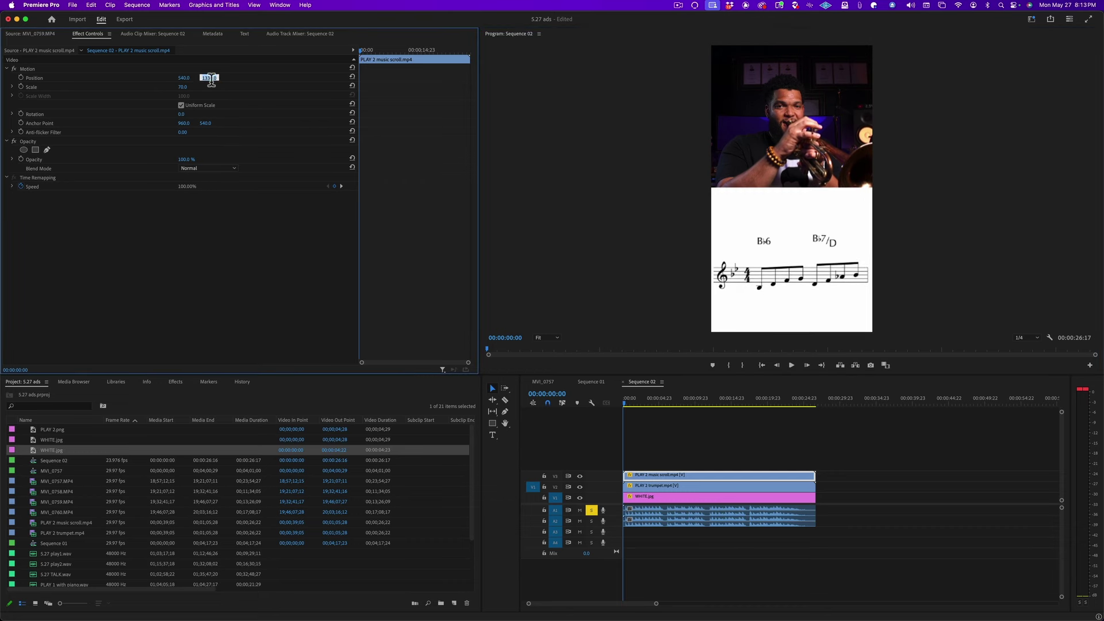
pyautogui.hotkey('shift', 'Down')
pyautogui.hotkey('shift', 'Down')
pyautogui.hotkey('shift', 'Down')
pyautogui.hotkey('shift', 'Down')
pyautogui.hotkey('shift', 'Down')
pyautogui.hotkey('shift', 'Down')
pyautogui.hotkey('shift', 'Down')
pyautogui.hotkey('shift', 'Down')
pyautogui.hotkey('shift', 'Down')
pyautogui.hotkey('shift', 'Down')
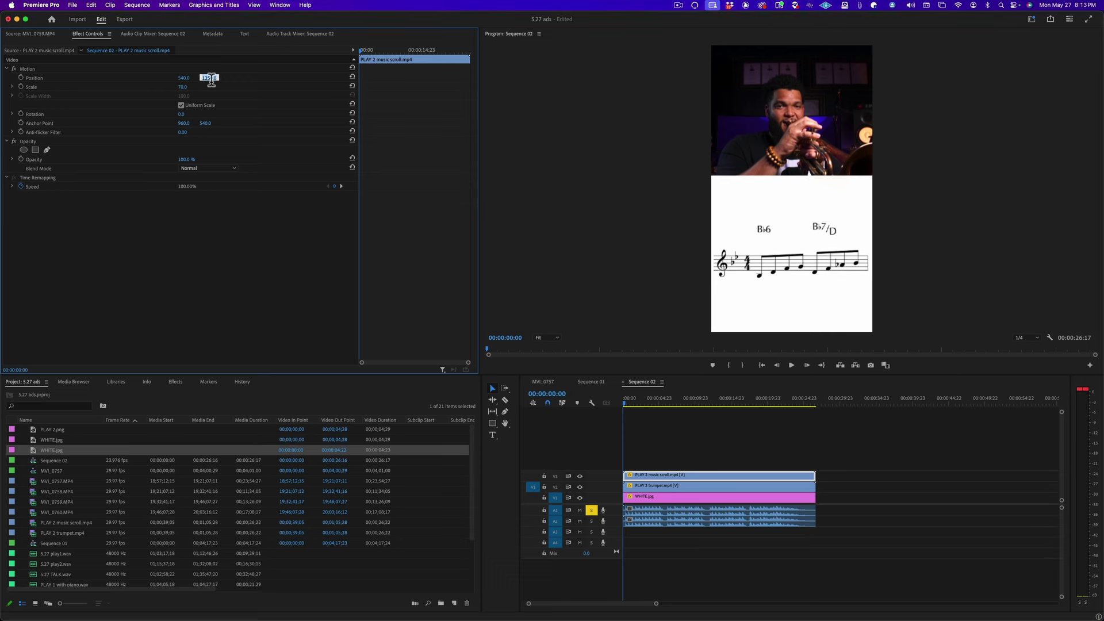
pyautogui.hotkey('shift', 'Up')
pyautogui.press('Return')
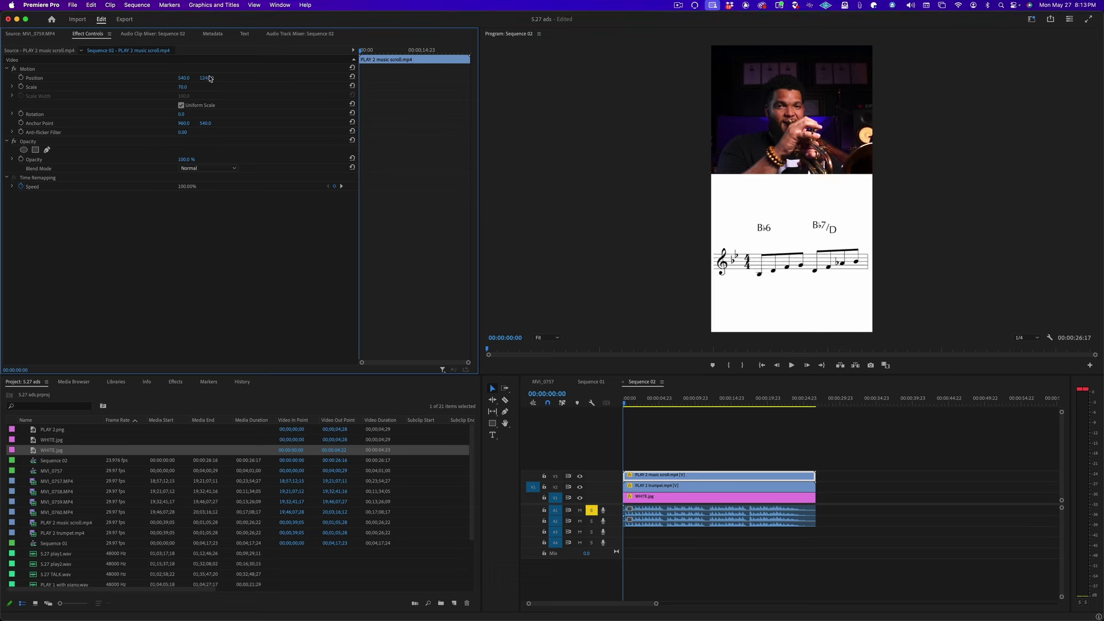
# - Find the Crop video effect and apply it to the PLAY 2 music scroll clip on the uppermost video track
pyautogui.click(182, 382)
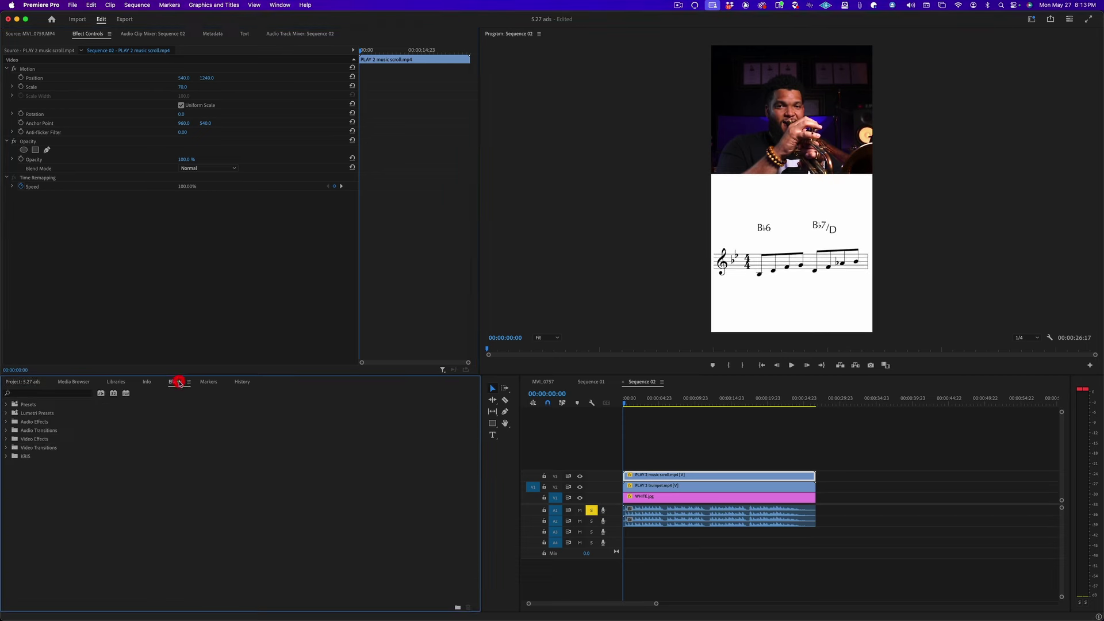
pyautogui.click(55, 393)
pyautogui.write('crop')
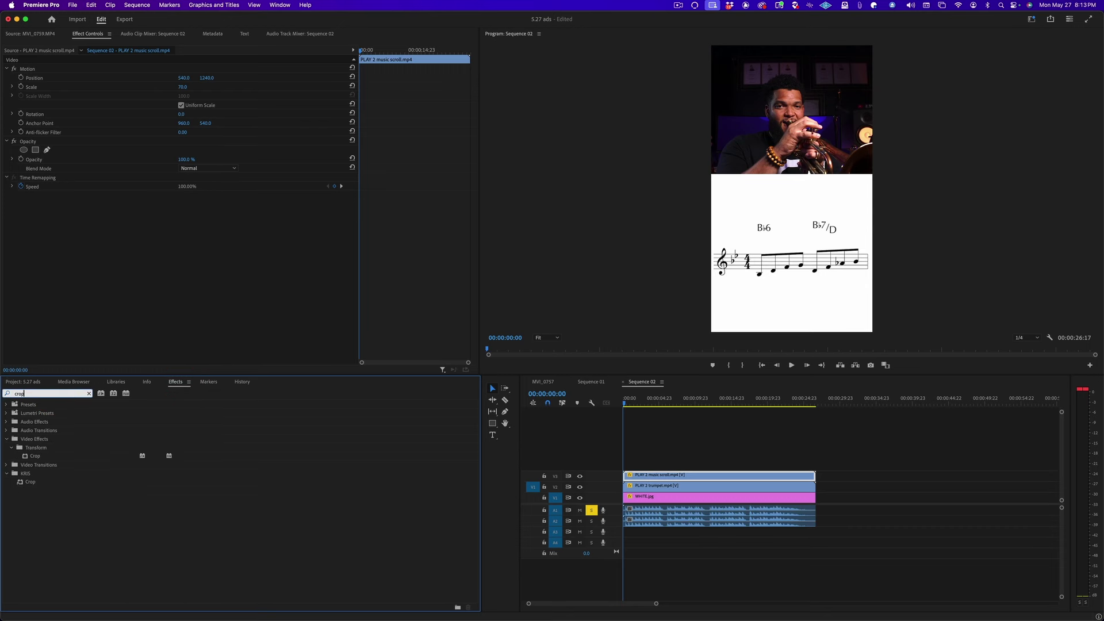
pyautogui.moveTo(57, 457); pyautogui.dragTo(695, 478)
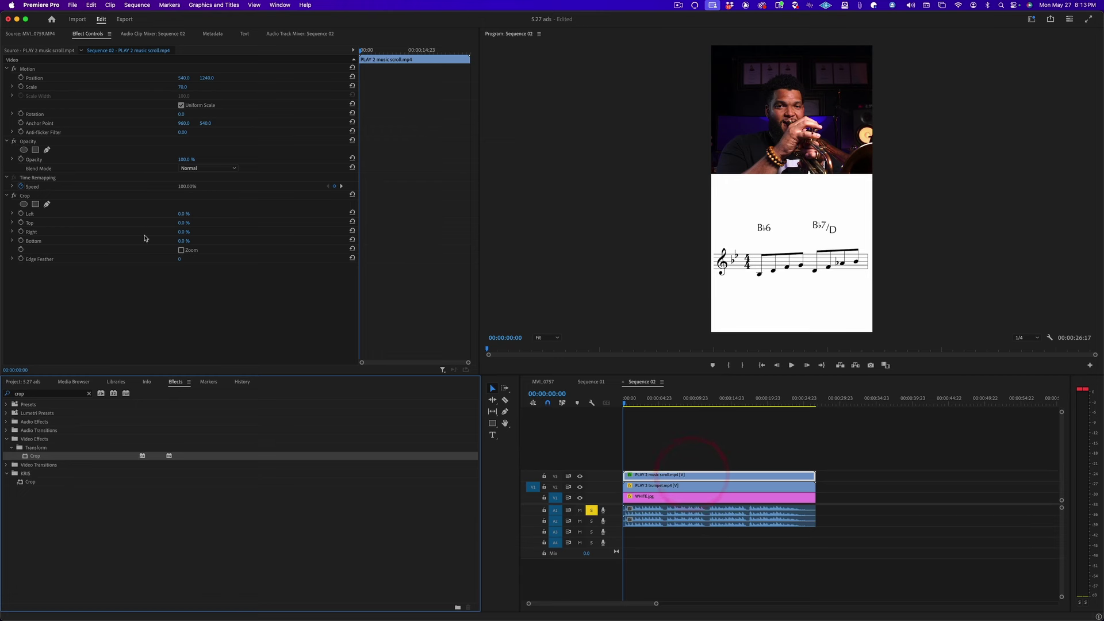
# - Try cropping the music scroll clip from above with a Top crop value of 29%
pyautogui.moveTo(183, 223); pyautogui.dragTo(183, 223)
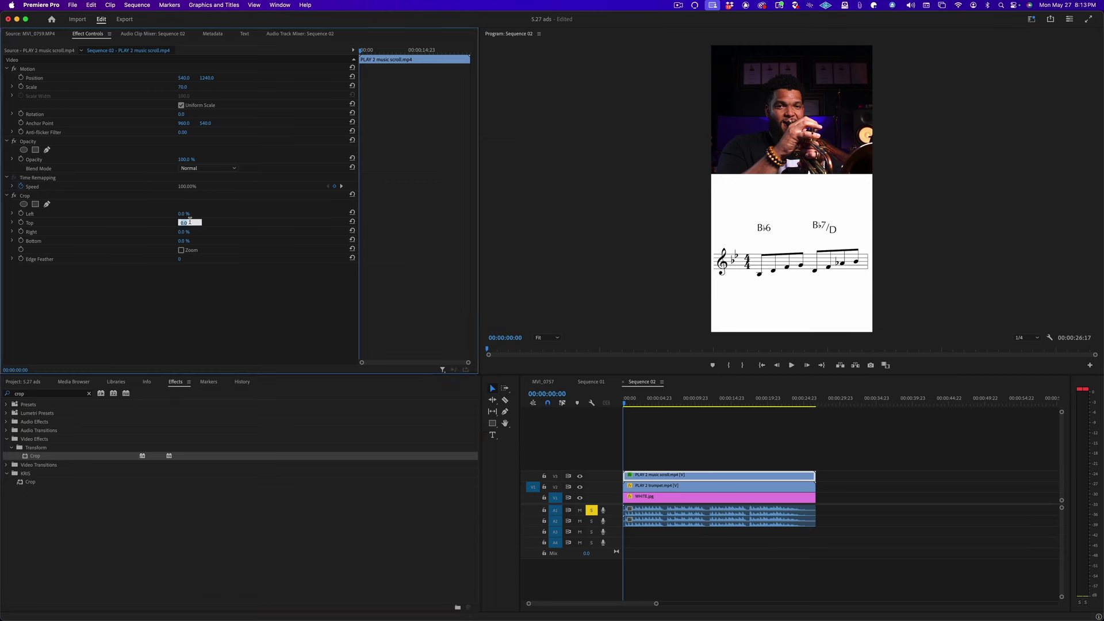
pyautogui.press('Up')
pyautogui.press('Up')
pyautogui.press('Up')
pyautogui.press('Up')
pyautogui.press('Up')
pyautogui.press('Up')
pyautogui.press('Up')
pyautogui.press('Up')
pyautogui.press('Up')
pyautogui.press('Up')
pyautogui.press('Up')
pyautogui.press('Up')
pyautogui.press('Up')
pyautogui.press('Up')
pyautogui.press('Up')
pyautogui.press('Up')
pyautogui.press('Up')
pyautogui.press('Up')
pyautogui.press('Up')
pyautogui.press('Up')
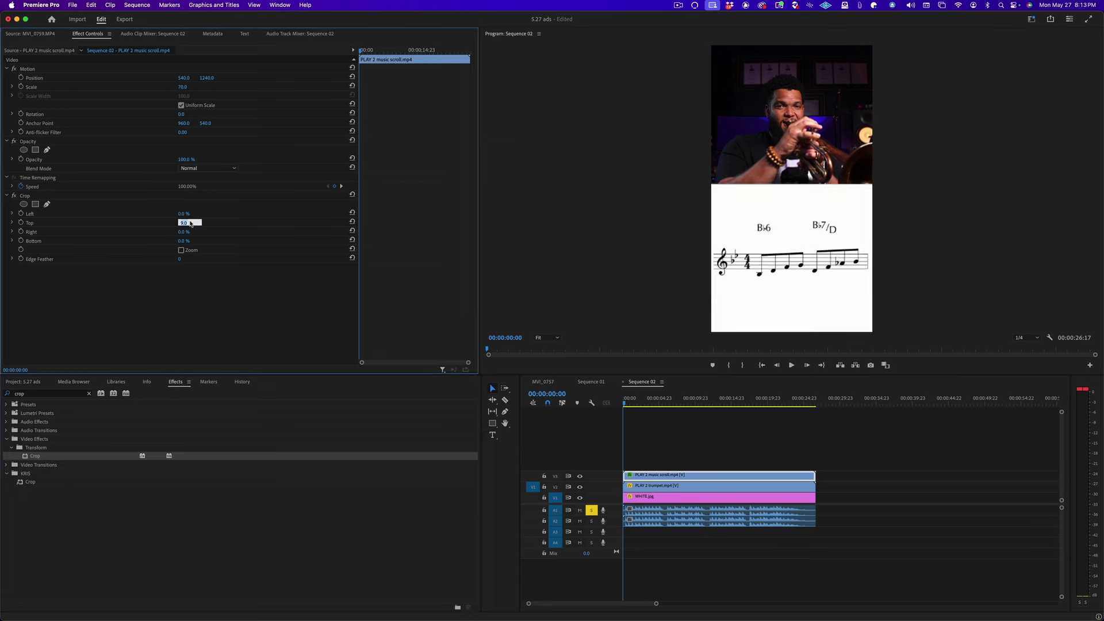
pyautogui.press('Up')
pyautogui.press('Up')
pyautogui.press('Up')
pyautogui.press('Up')
pyautogui.press('Up')
pyautogui.press('Up')
pyautogui.press('Up')
pyautogui.press('Up')
pyautogui.press('Up')
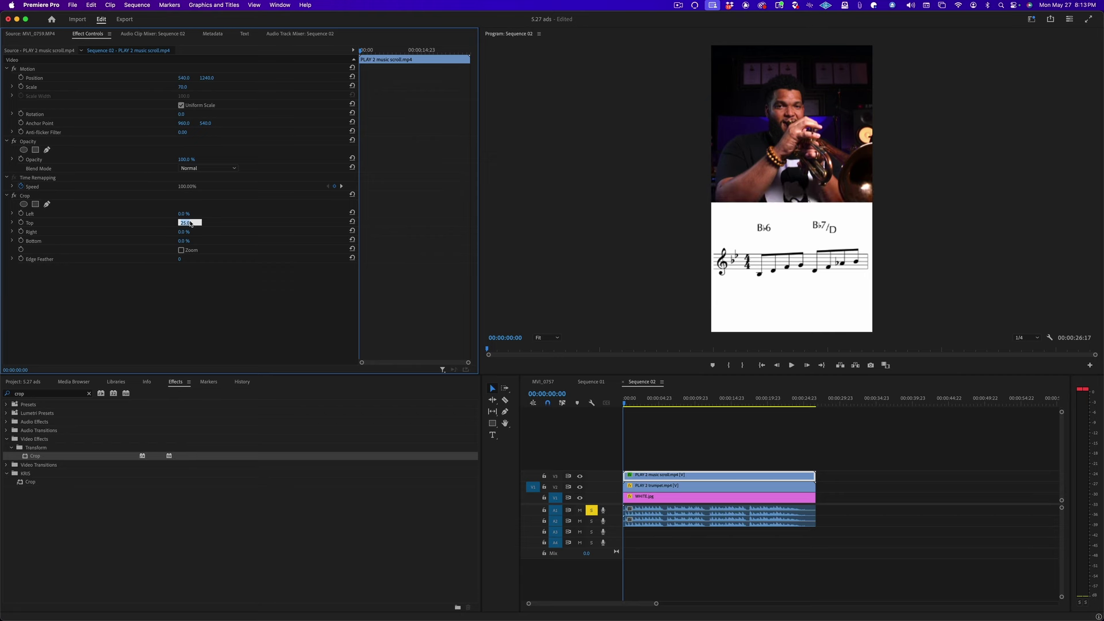
pyautogui.press('Return')
# - Play the opening seconds of the vertical sequence to check how the cropped score scrolls beneath the trumpet video
pyautogui.click(678, 450)
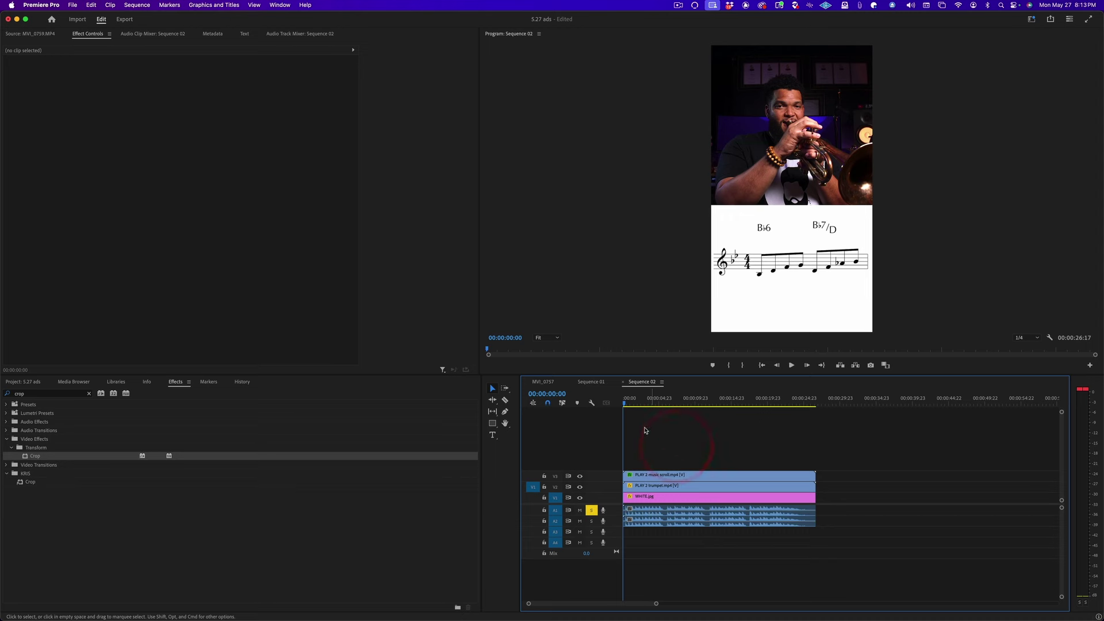
pyautogui.press('space')
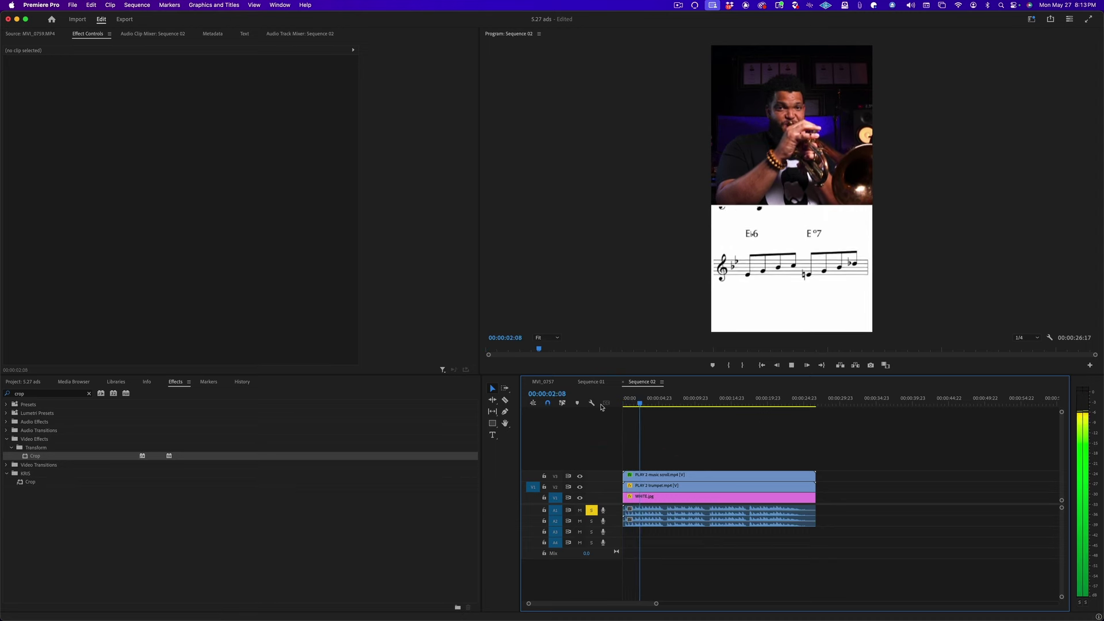
pyautogui.press('space')
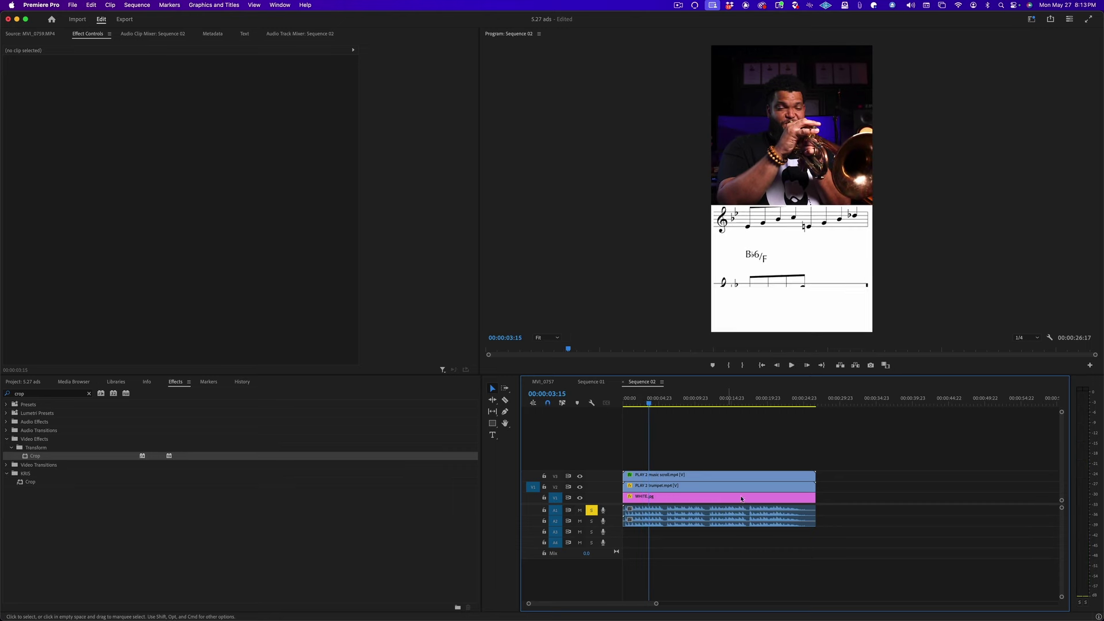
pyautogui.click(681, 480)
pyautogui.click(627, 403)
pyautogui.press('space')
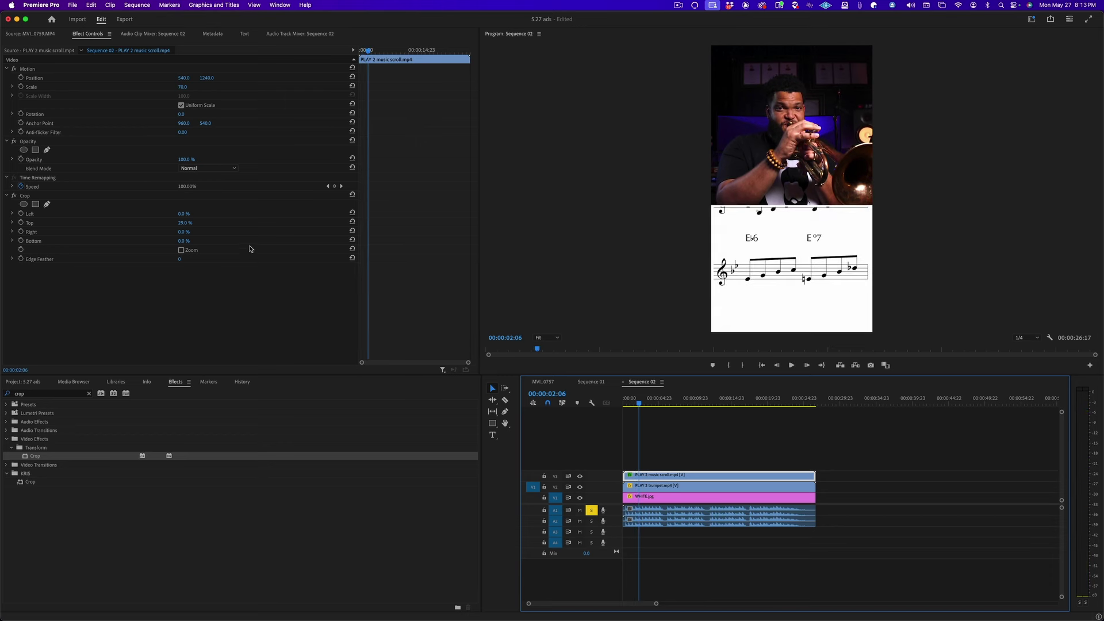
# - Set the music scroll clip's Top crop to 9%
pyautogui.click(191, 224)
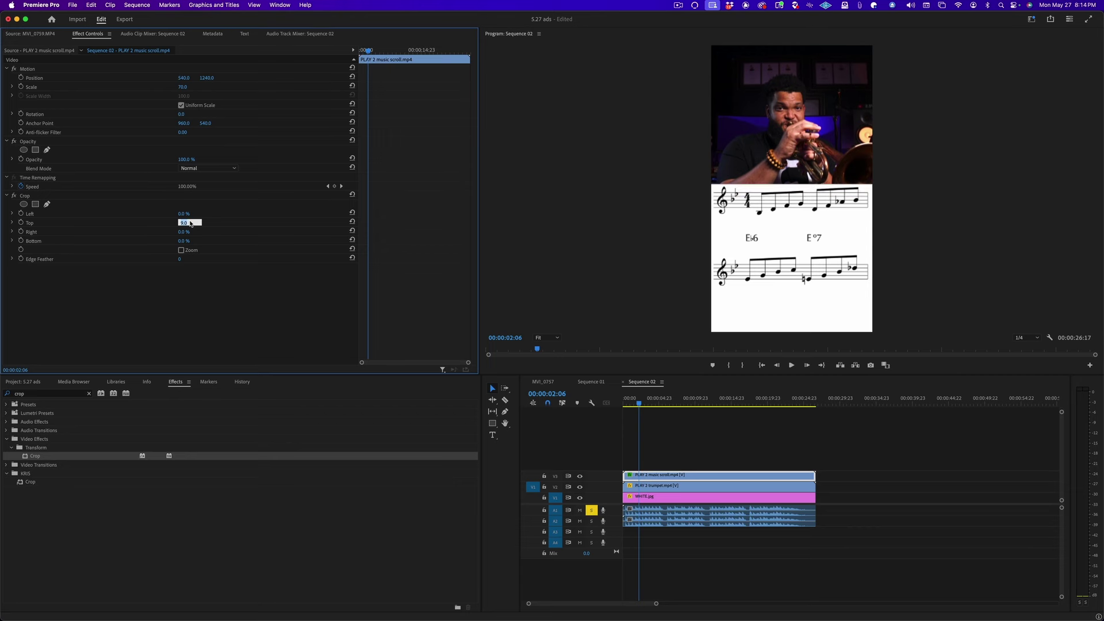
pyautogui.write('9.0')
pyautogui.press('Return')
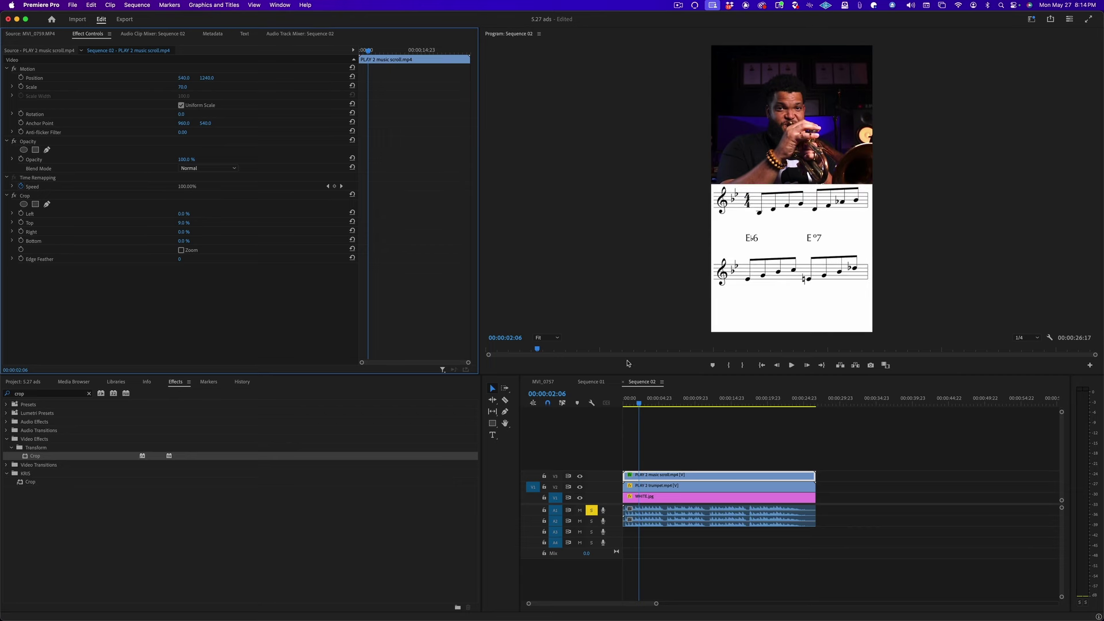
# - Play the sequence from its start to near the end to check the crop against the scrolling music
pyautogui.moveTo(635, 399); pyautogui.dragTo(589, 405)
pyautogui.press('space')
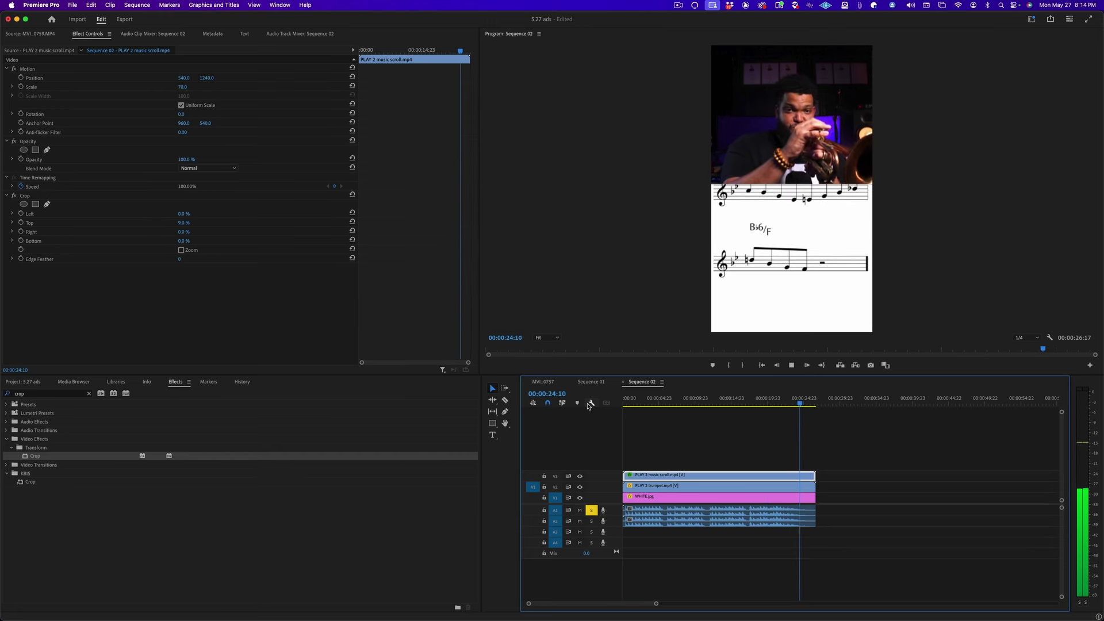
pyautogui.click(692, 462)
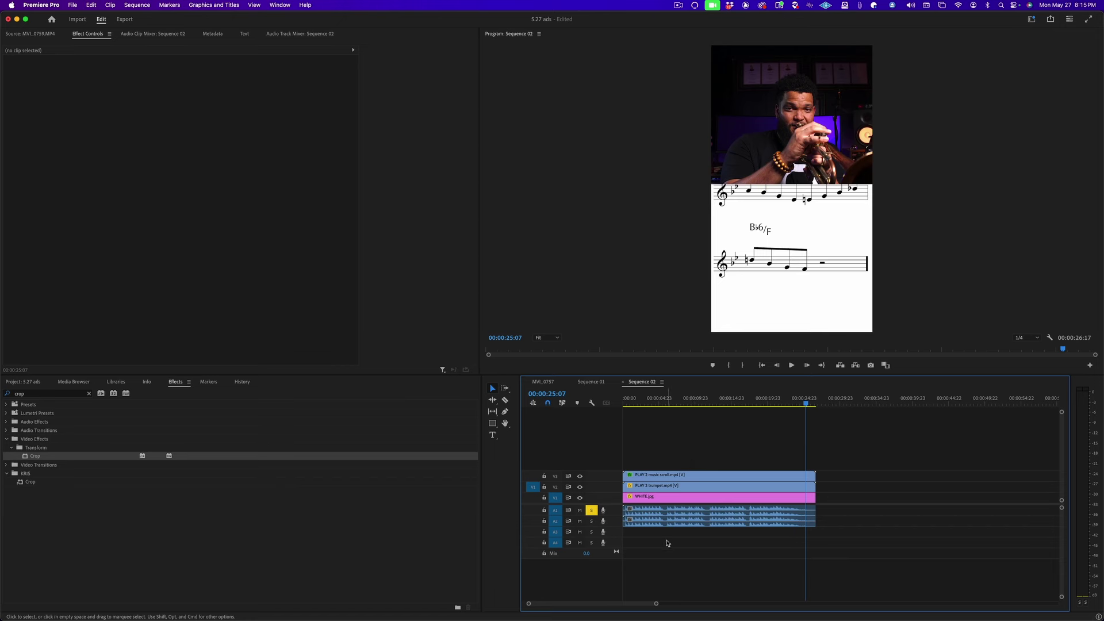
# - Bring the PLAY 2 with piano SYNC.aif file from the PLAY folder in Finder onto audio track A3 at the sequence start
pyautogui.click(181, 591)
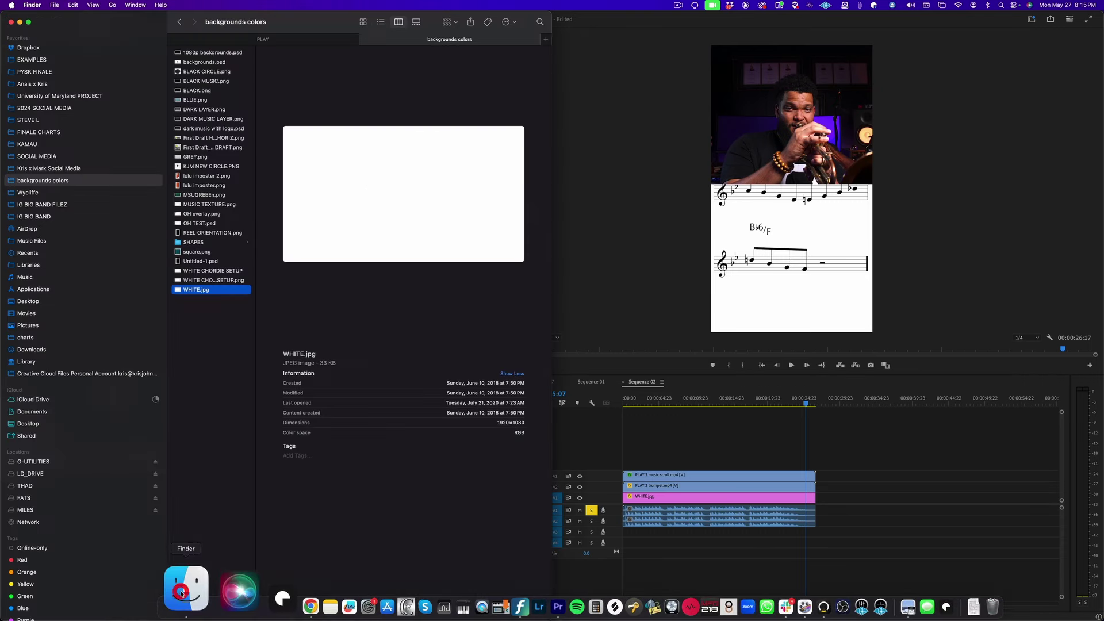
pyautogui.click(302, 41)
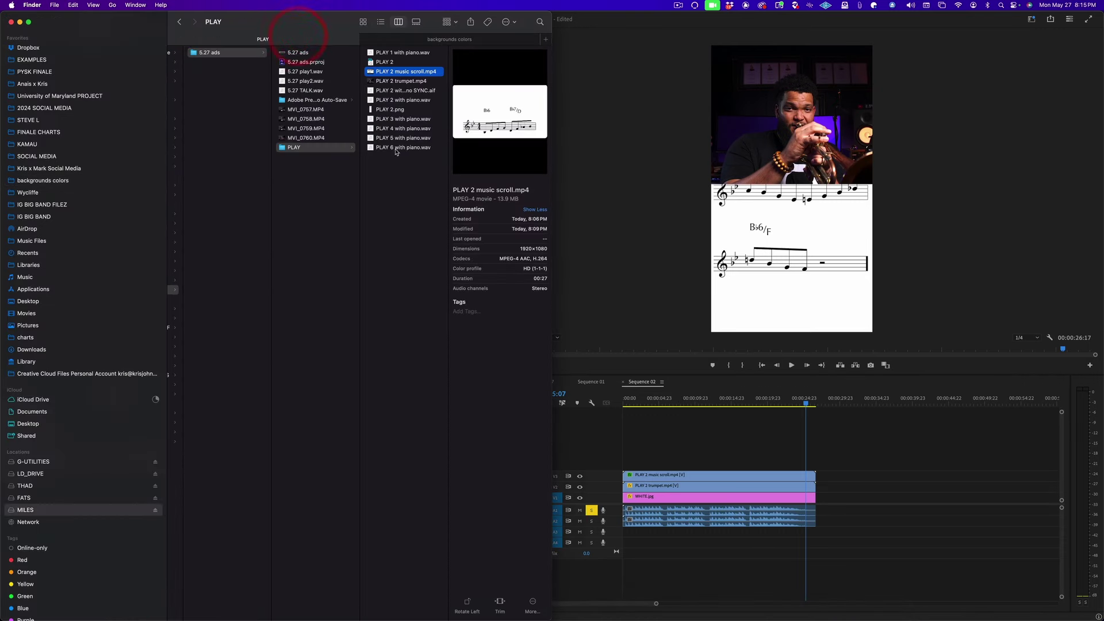
pyautogui.click(429, 91)
pyautogui.moveTo(429, 91); pyautogui.dragTo(622, 533)
pyautogui.click(653, 550)
# - Solo audio track A3 instead of A1 and play the sequence from the start to check the piano audio
pyautogui.click(592, 532)
pyautogui.click(592, 510)
pyautogui.click(592, 511)
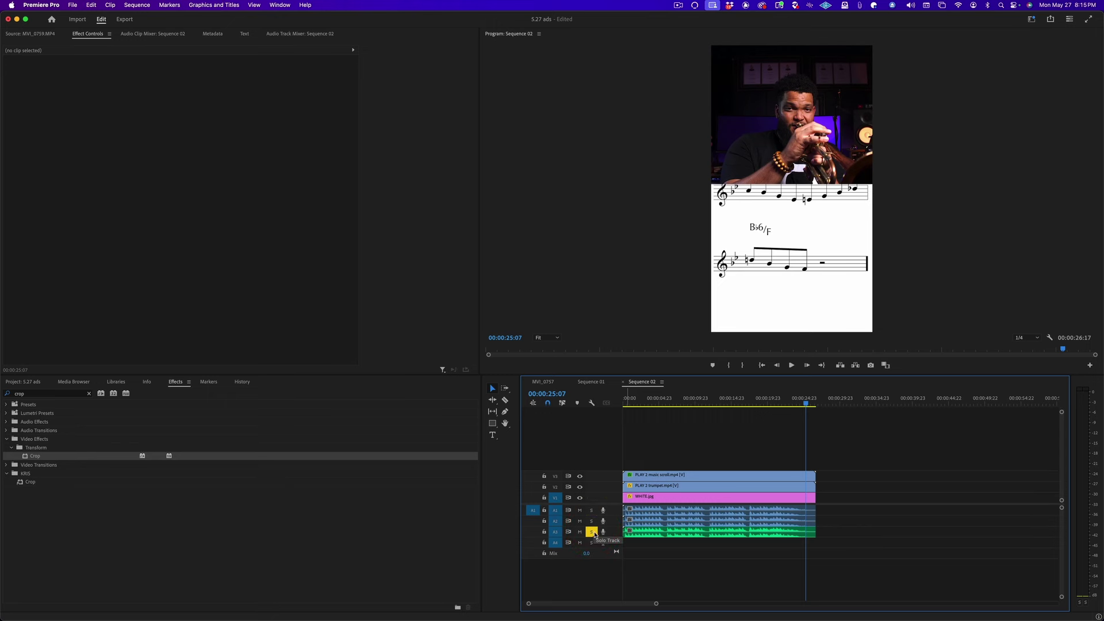
pyautogui.press('Home')
pyautogui.press('space')
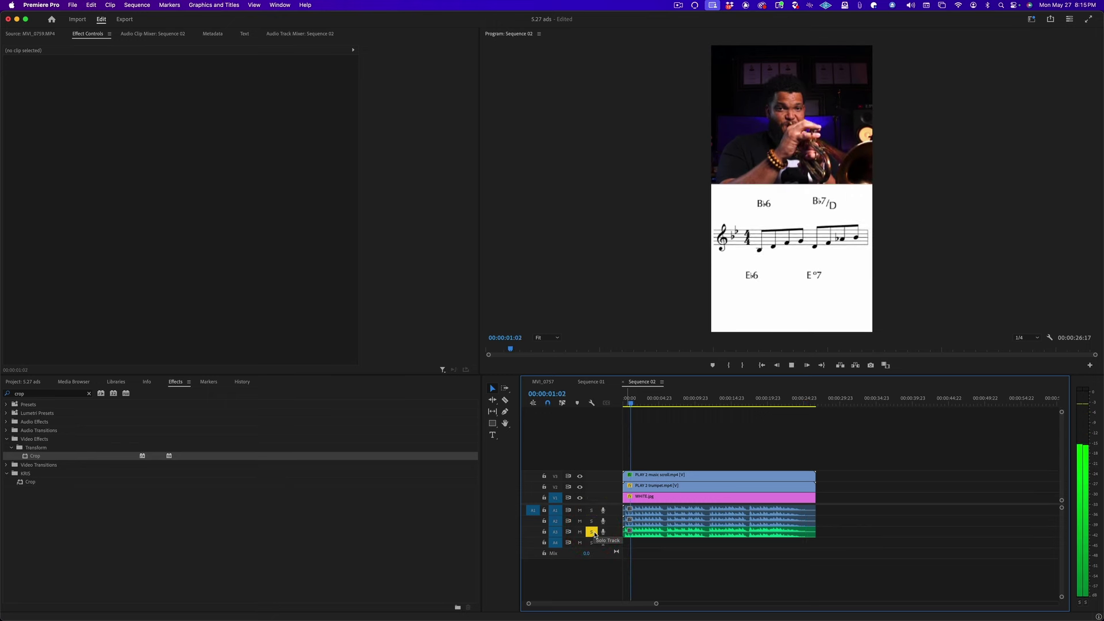